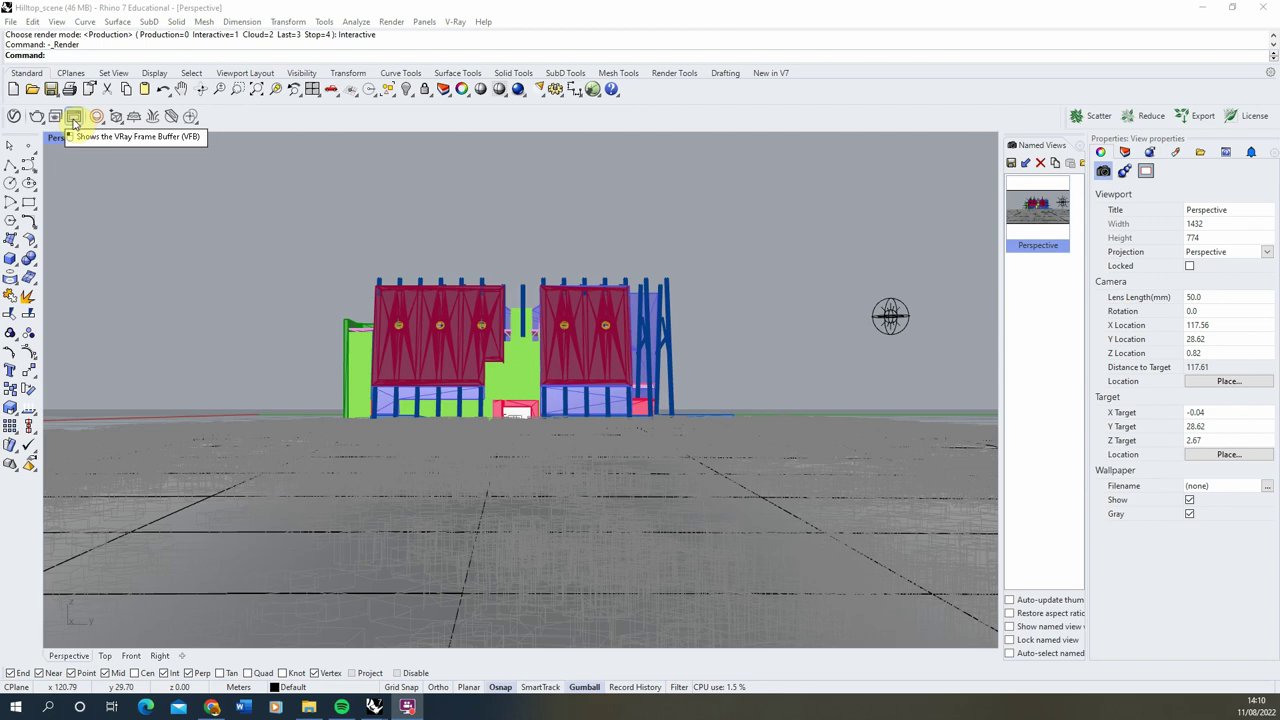
# Show the V-Ray Frame Buffer, inspect the render's Alpha channel, and return the display to RGB color.
pyautogui.click(73, 119)
pyautogui.moveTo(749, 141); pyautogui.dragTo(598, 148)
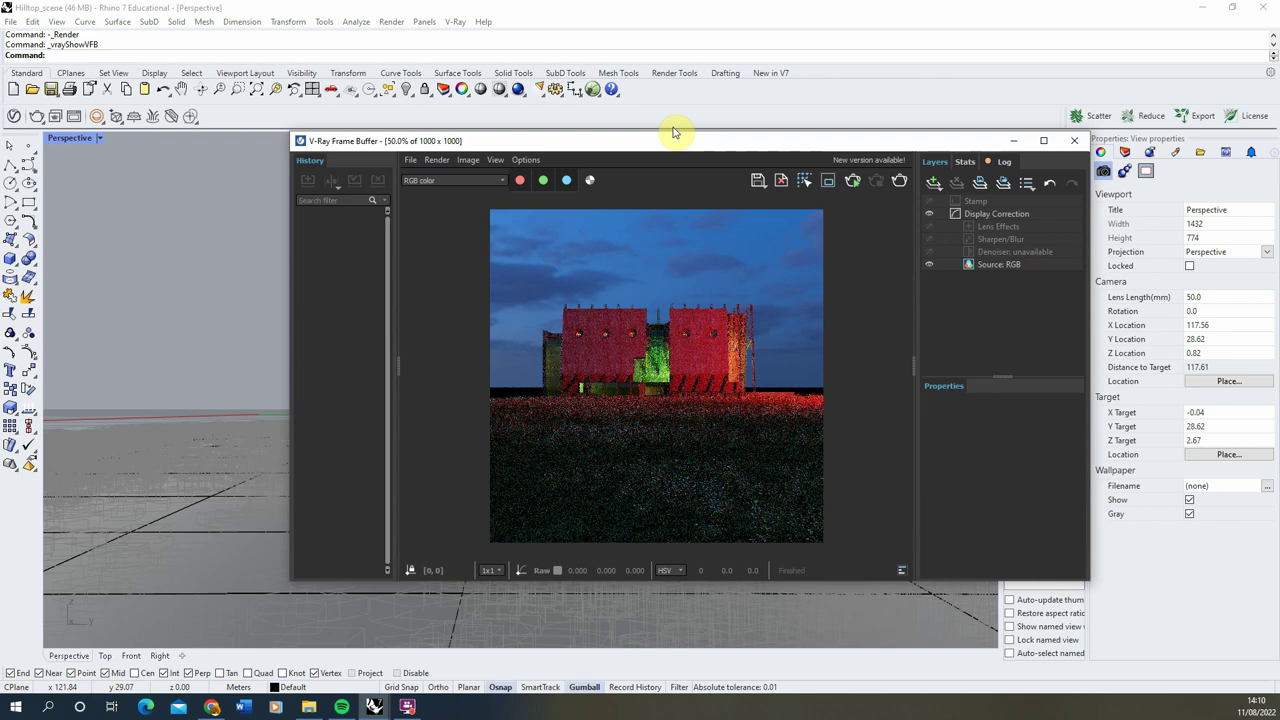
pyautogui.click(461, 182)
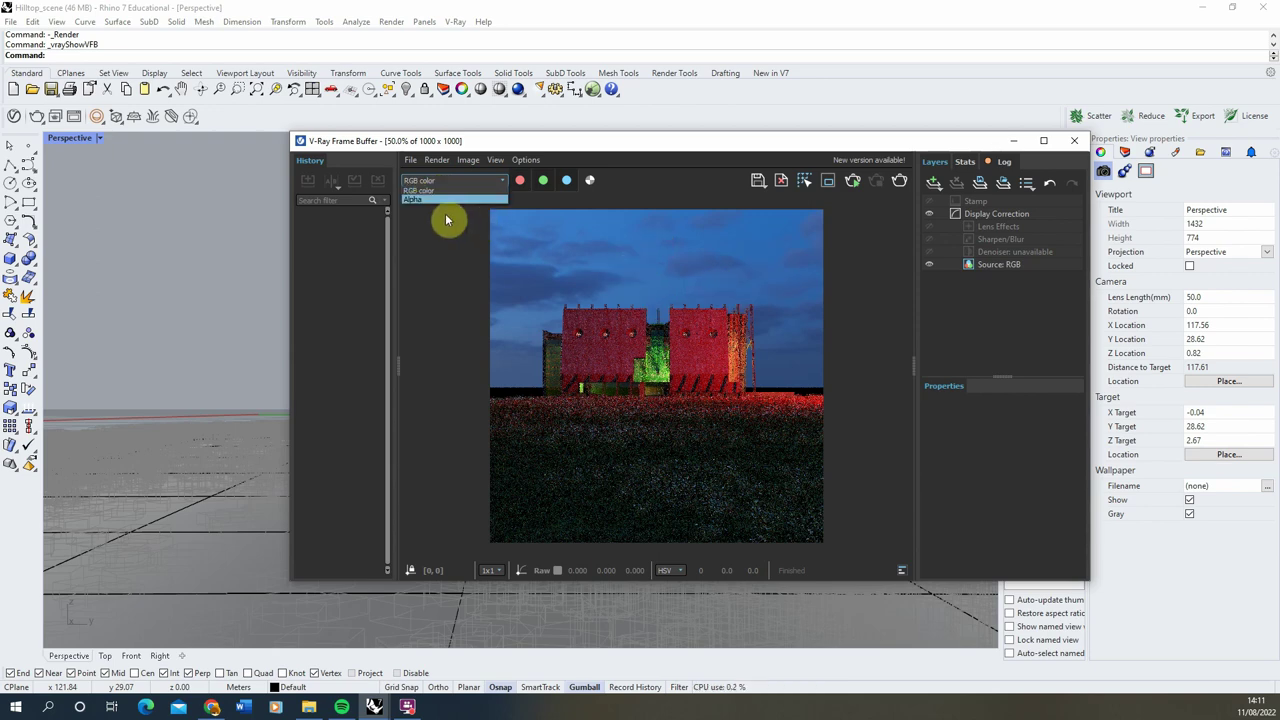
pyautogui.click(436, 201)
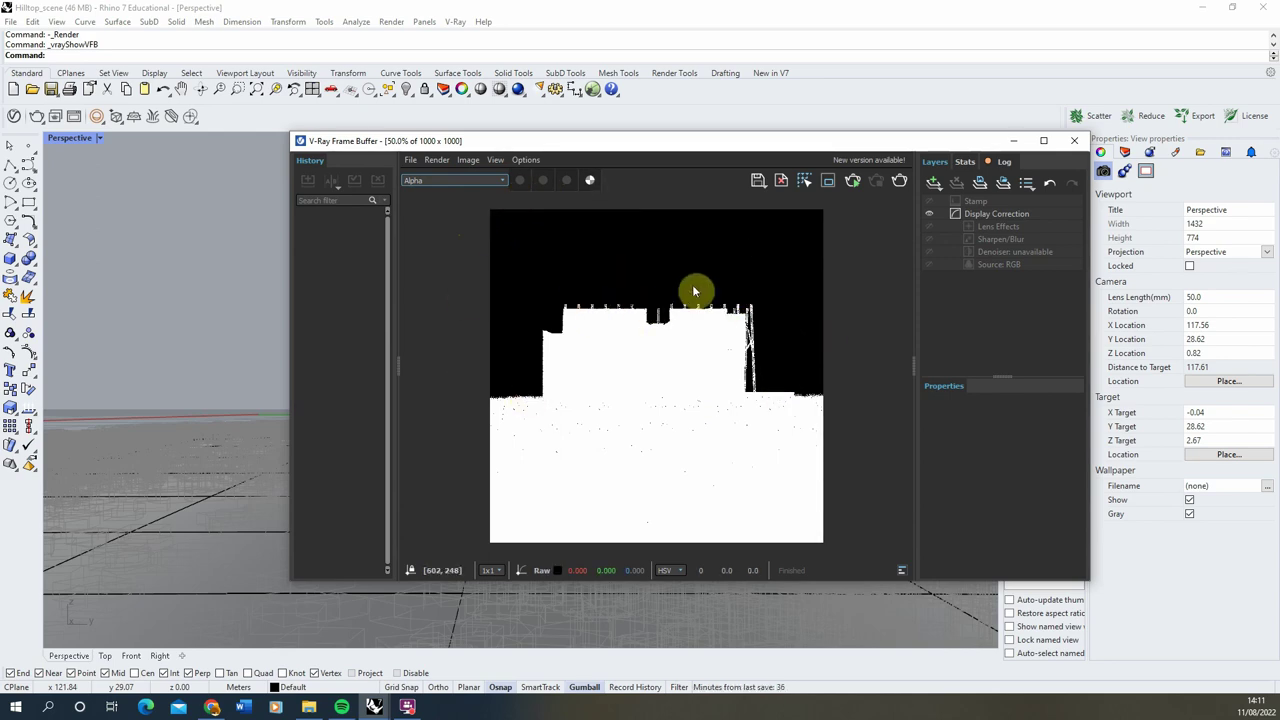
pyautogui.click(429, 180)
pyautogui.click(429, 193)
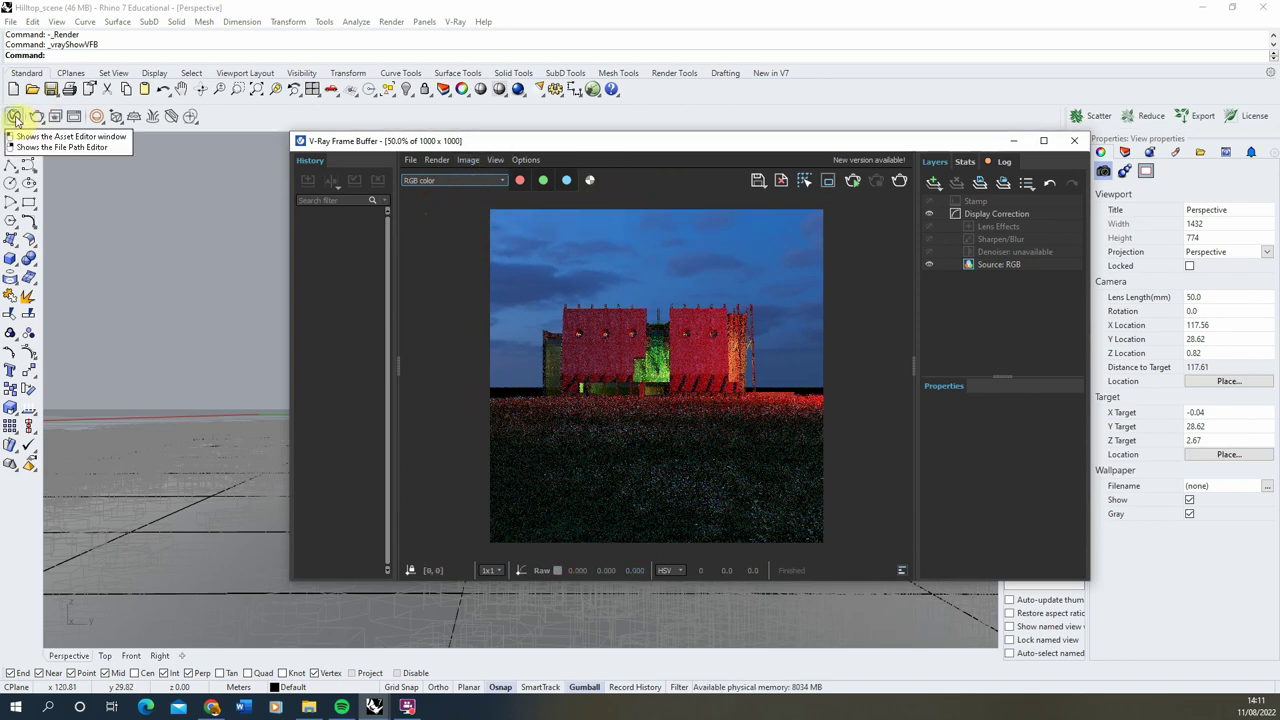
# Add a Z Depth render element to the scene in the V-Ray Asset Editor.
pyautogui.click(14, 116)
pyautogui.moveTo(197, 146); pyautogui.dragTo(293, 152)
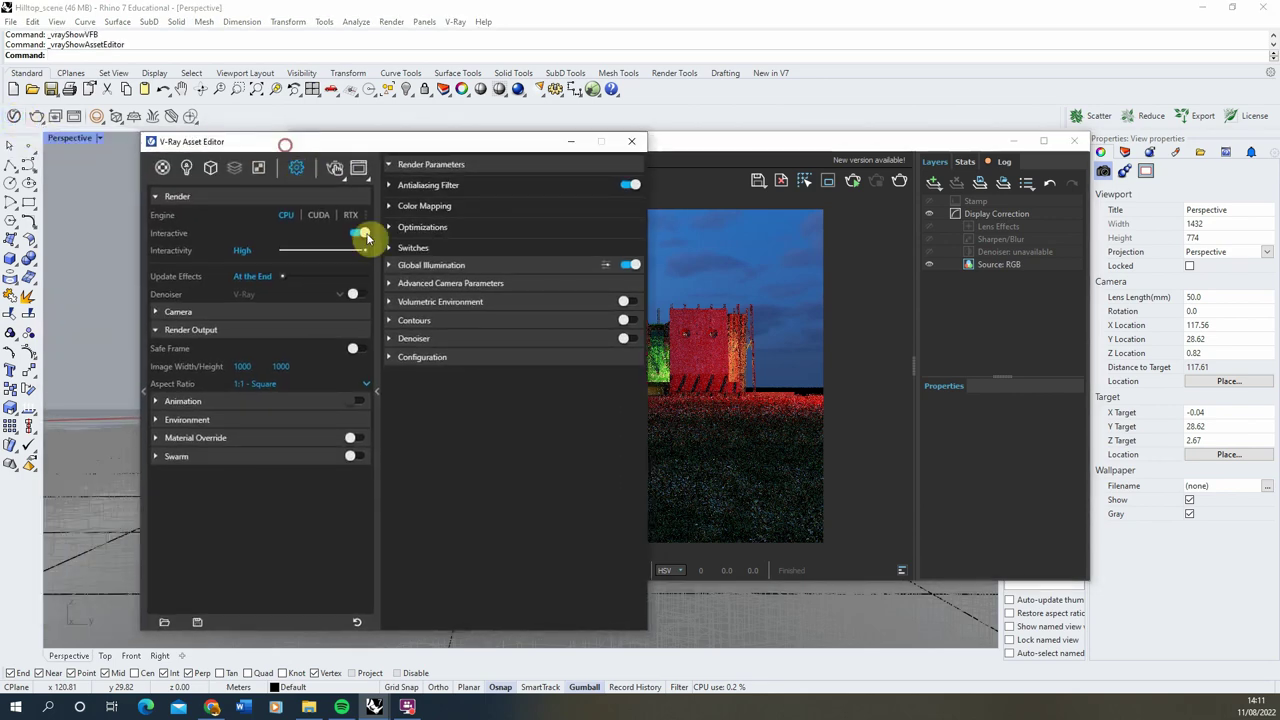
pyautogui.rightClick(238, 168)
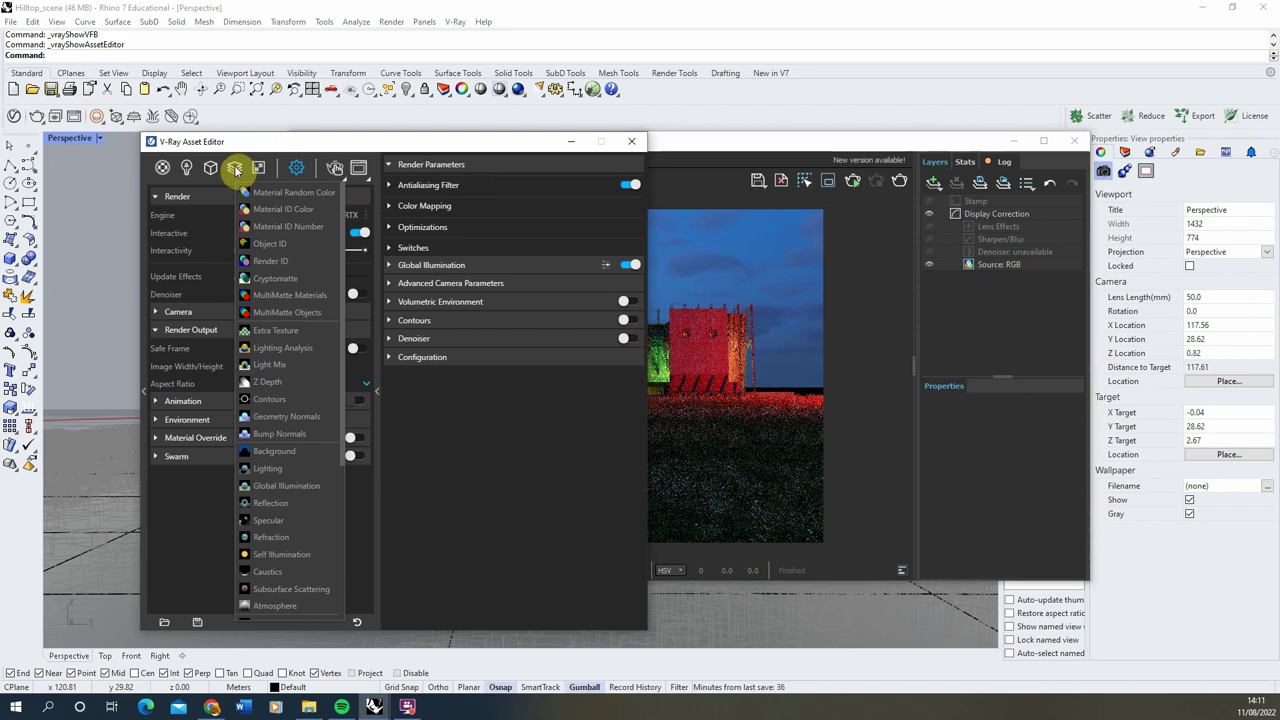
pyautogui.click(289, 389)
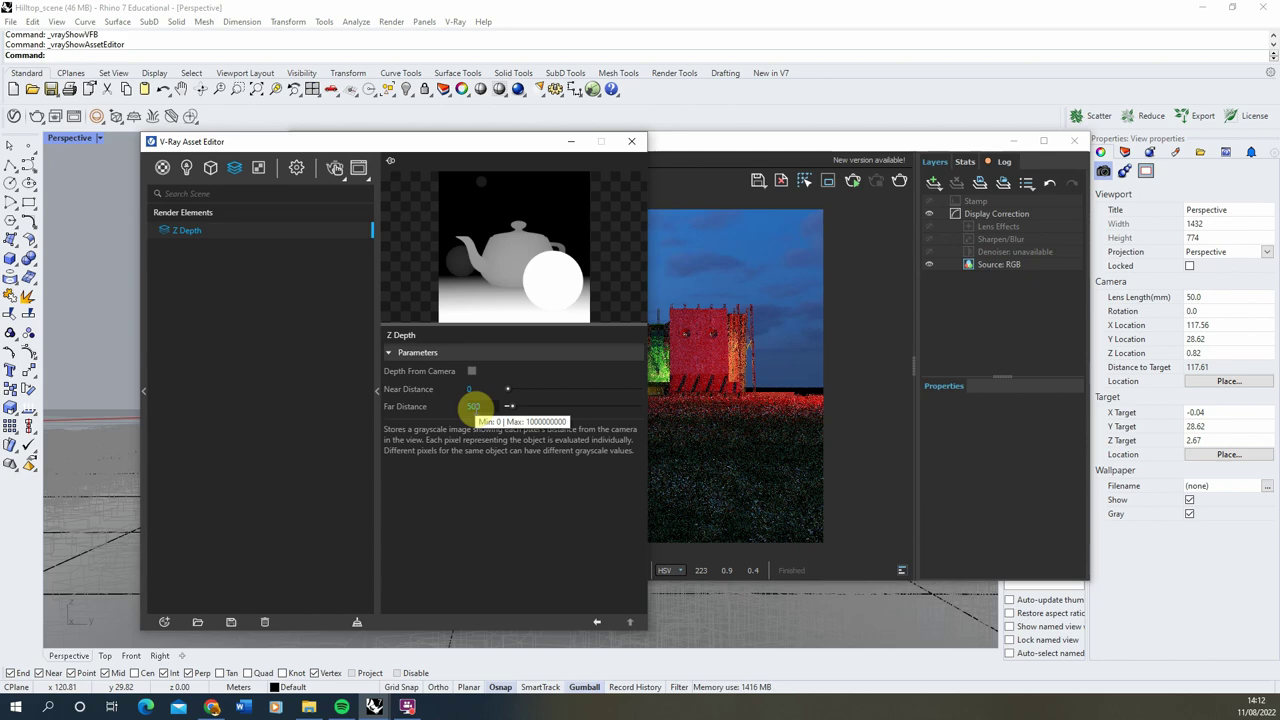
# Arrange the Asset Editor and Frame Buffer windows side by side and start an interactive render.
pyautogui.moveTo(416, 141); pyautogui.dragTo(337, 128)
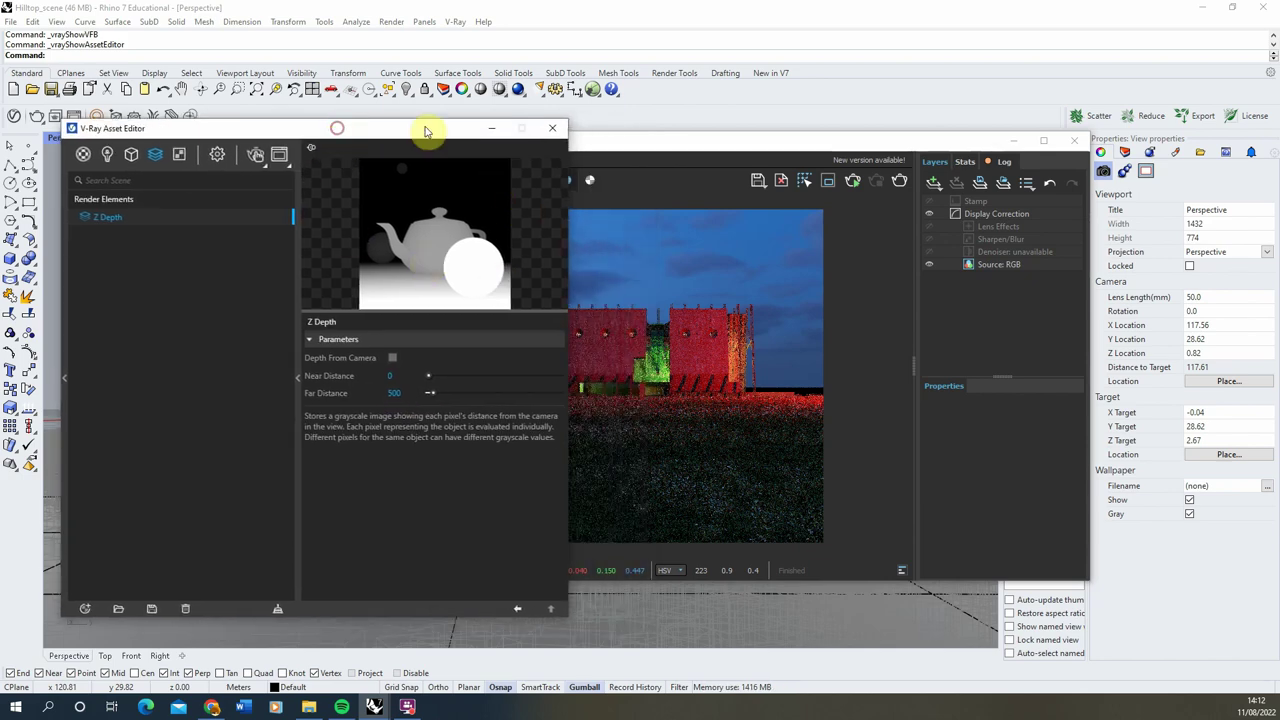
pyautogui.moveTo(645, 142); pyautogui.dragTo(718, 139)
pyautogui.click(294, 127)
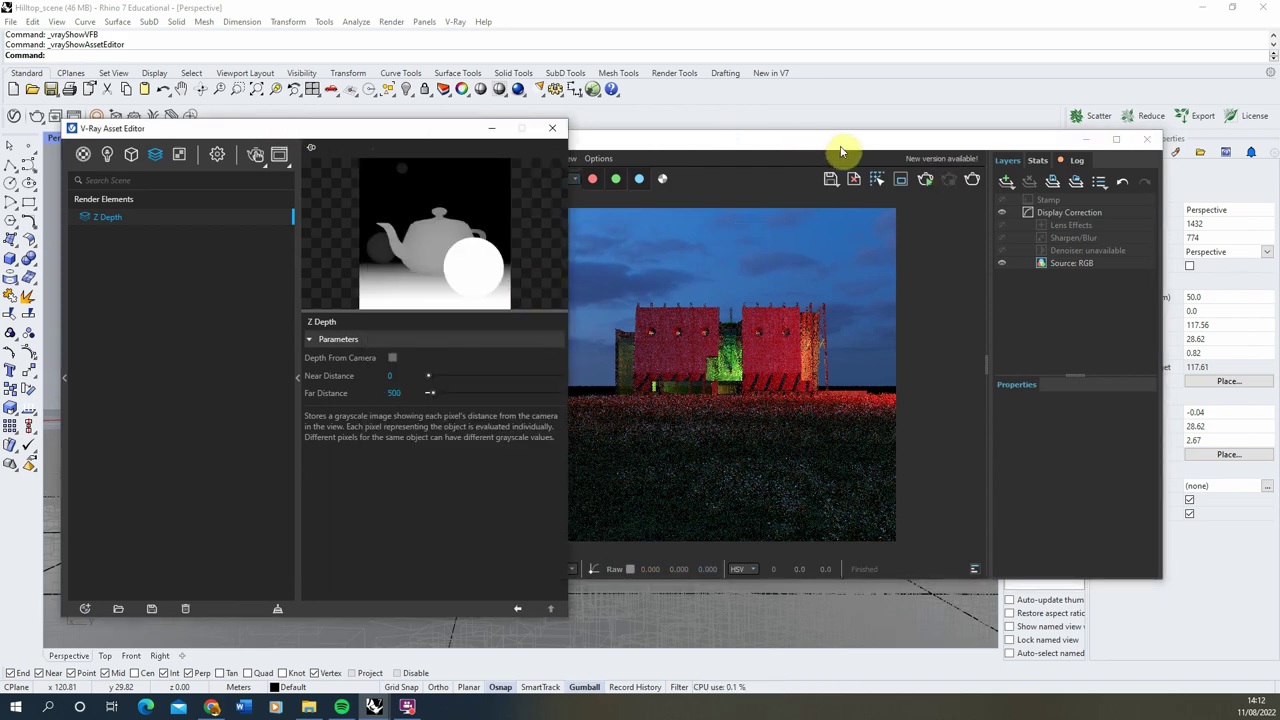
pyautogui.click(926, 181)
pyautogui.moveTo(657, 151); pyautogui.dragTo(675, 152)
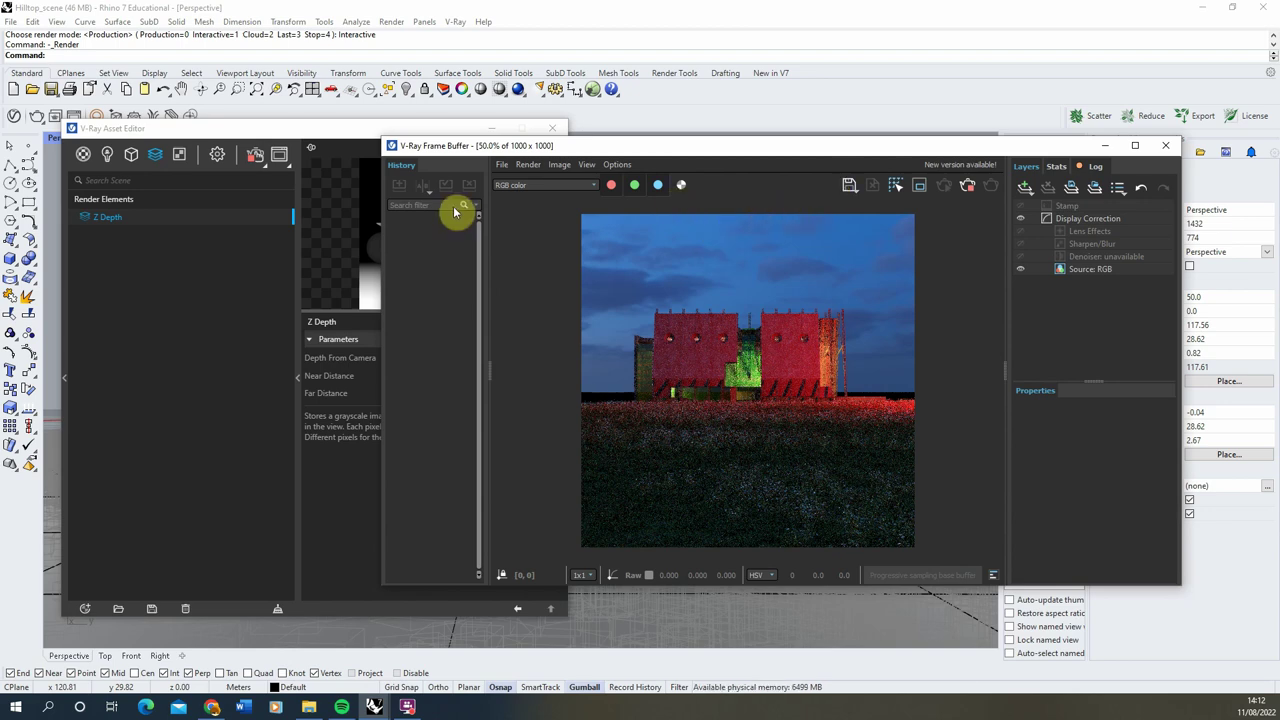
# Display the Z_Depth channel of the render in the Frame Buffer.
pyautogui.click(530, 187)
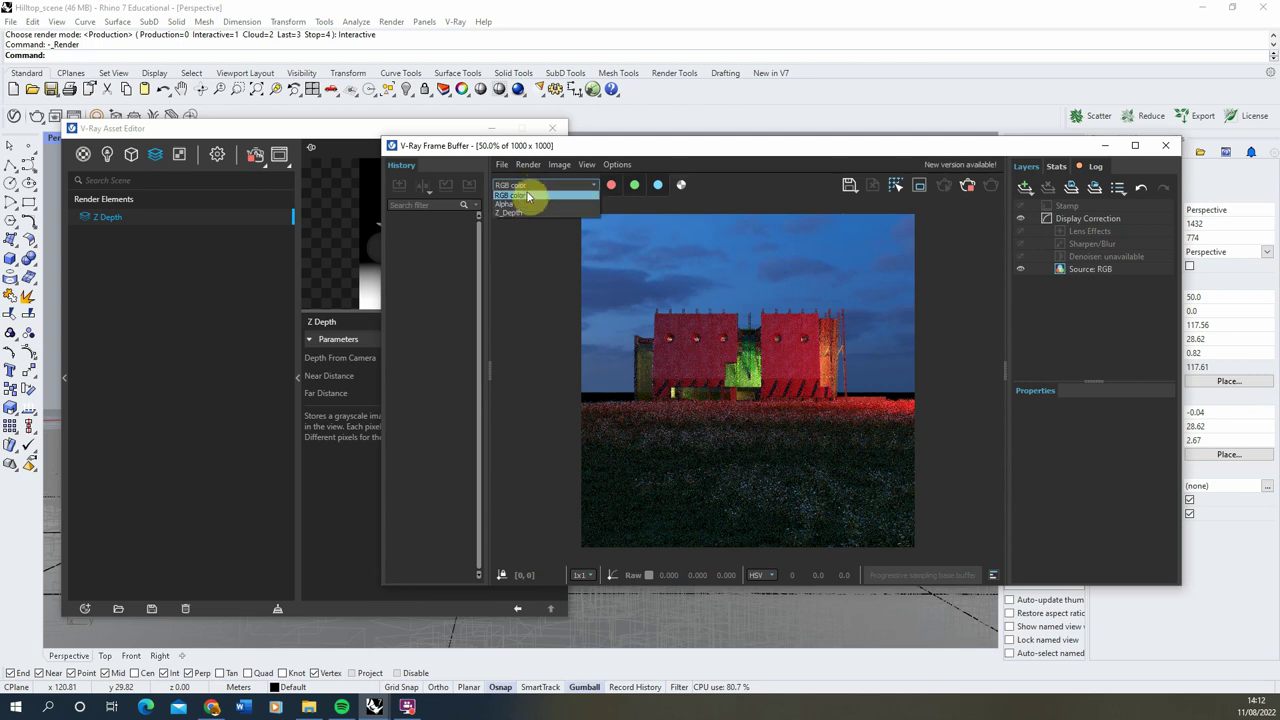
pyautogui.click(530, 212)
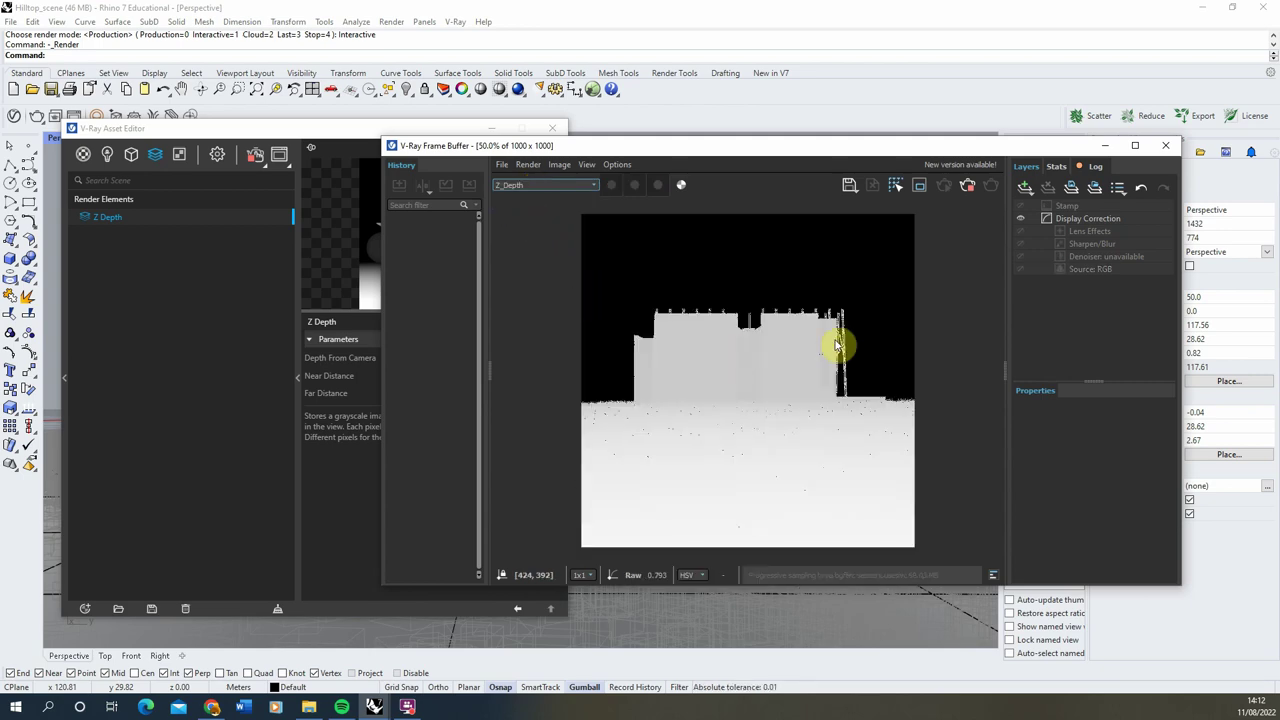
pyautogui.moveTo(677, 145); pyautogui.dragTo(710, 148)
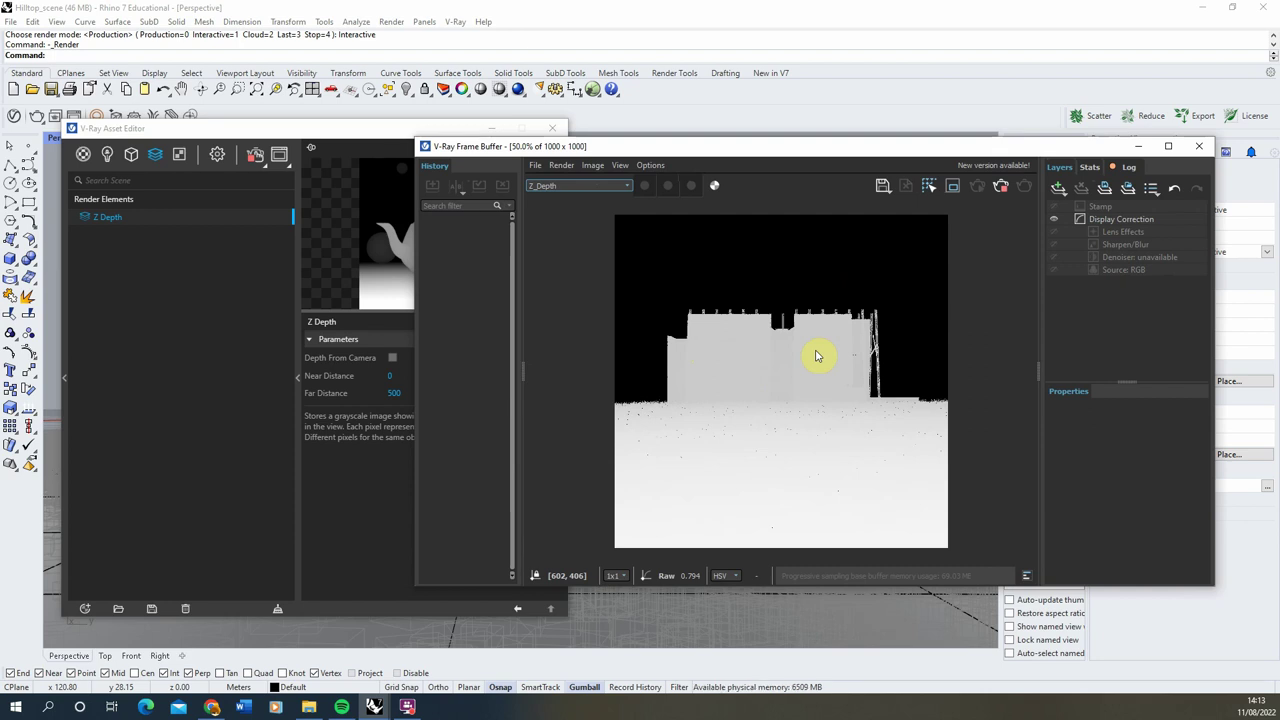
# Set the Z Depth element's Far Distance to 125.
pyautogui.click(430, 128)
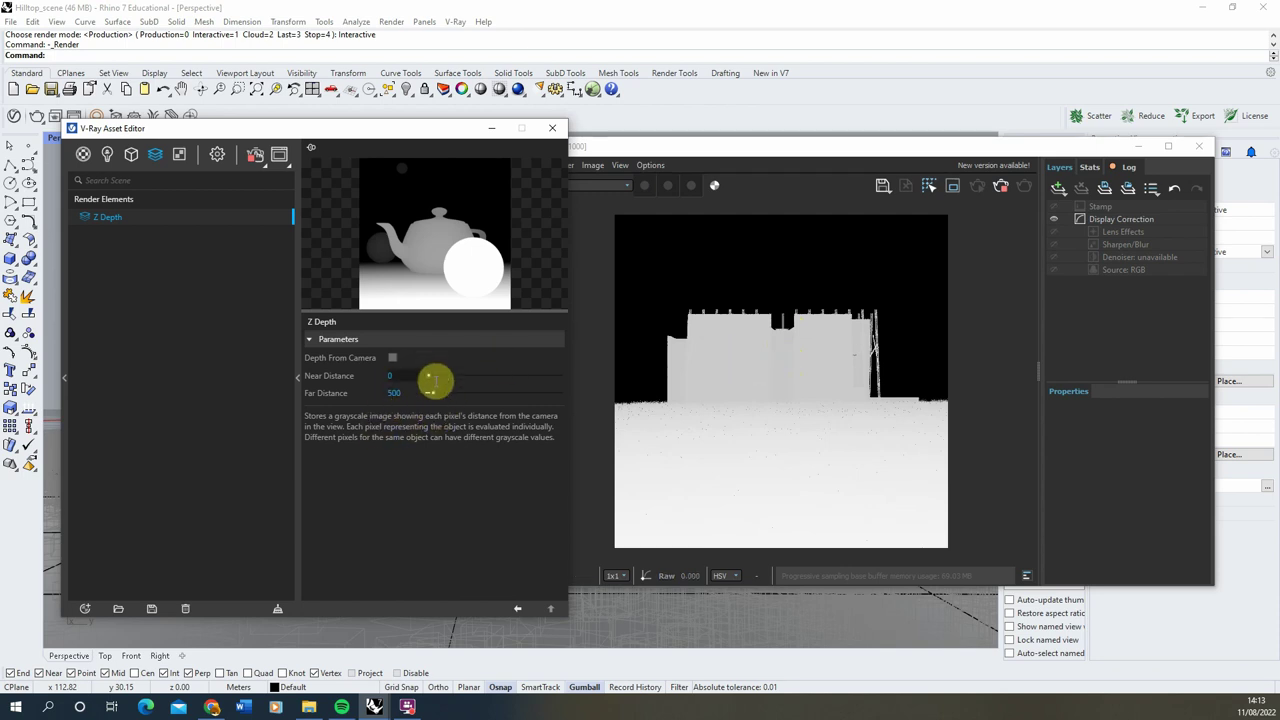
pyautogui.click(395, 393)
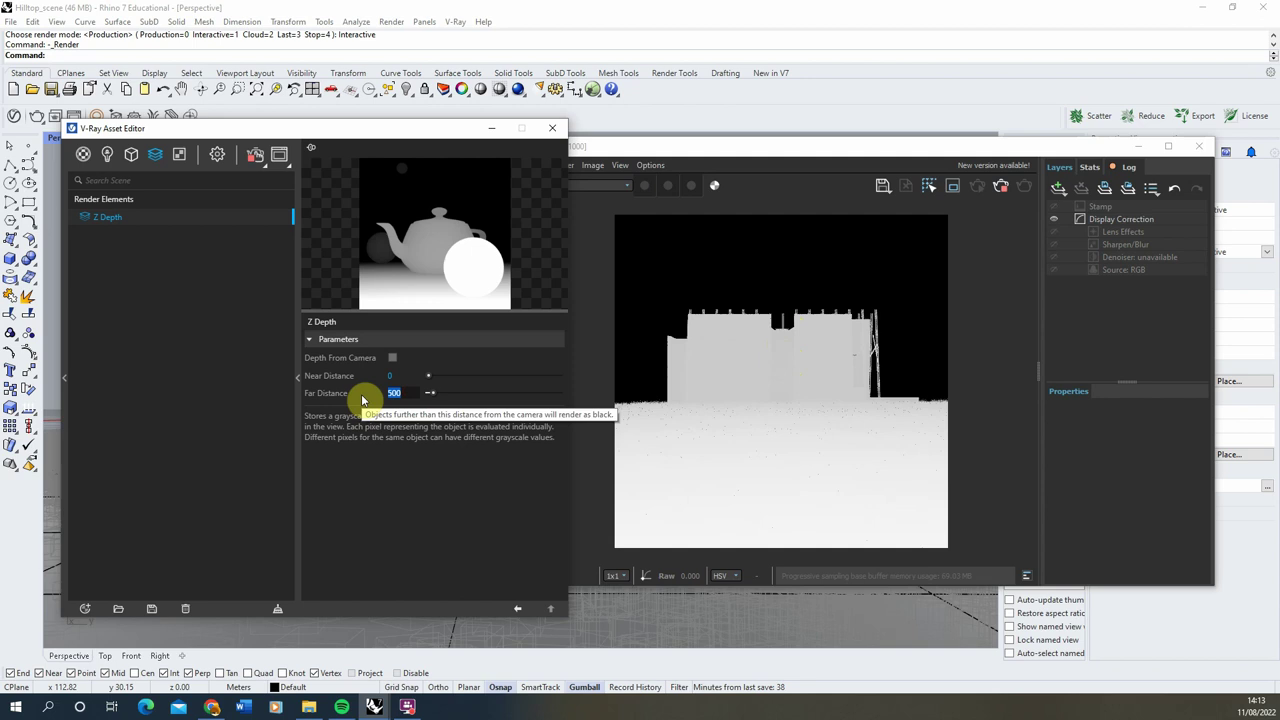
pyautogui.write('125')
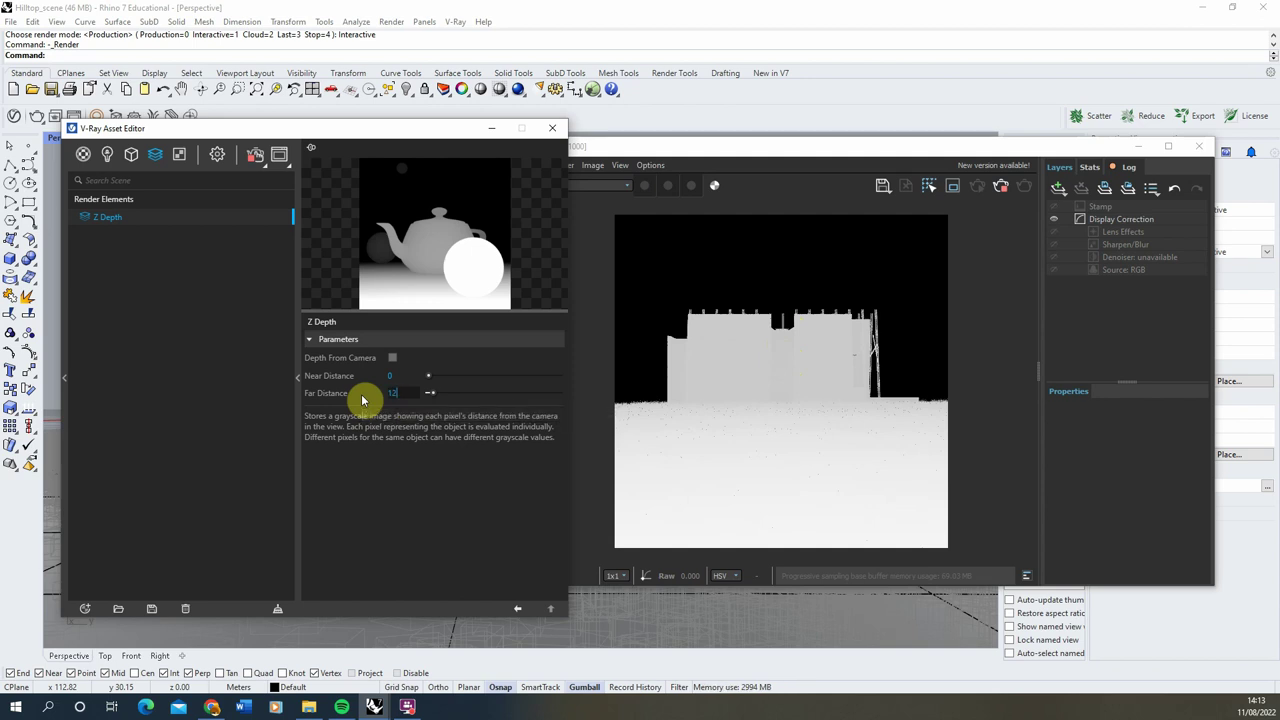
pyautogui.press('Return')
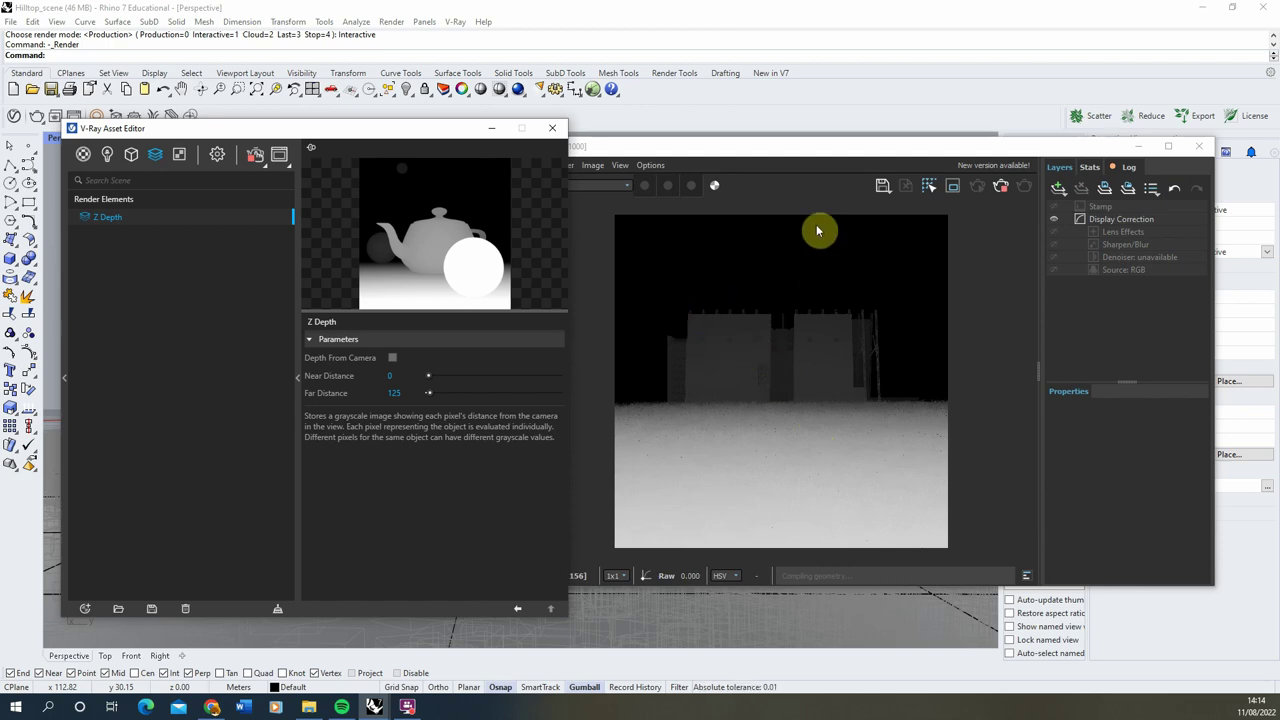
# Stop the interactive render and switch the Frame Buffer display back to RGB color.
pyautogui.click(1002, 187)
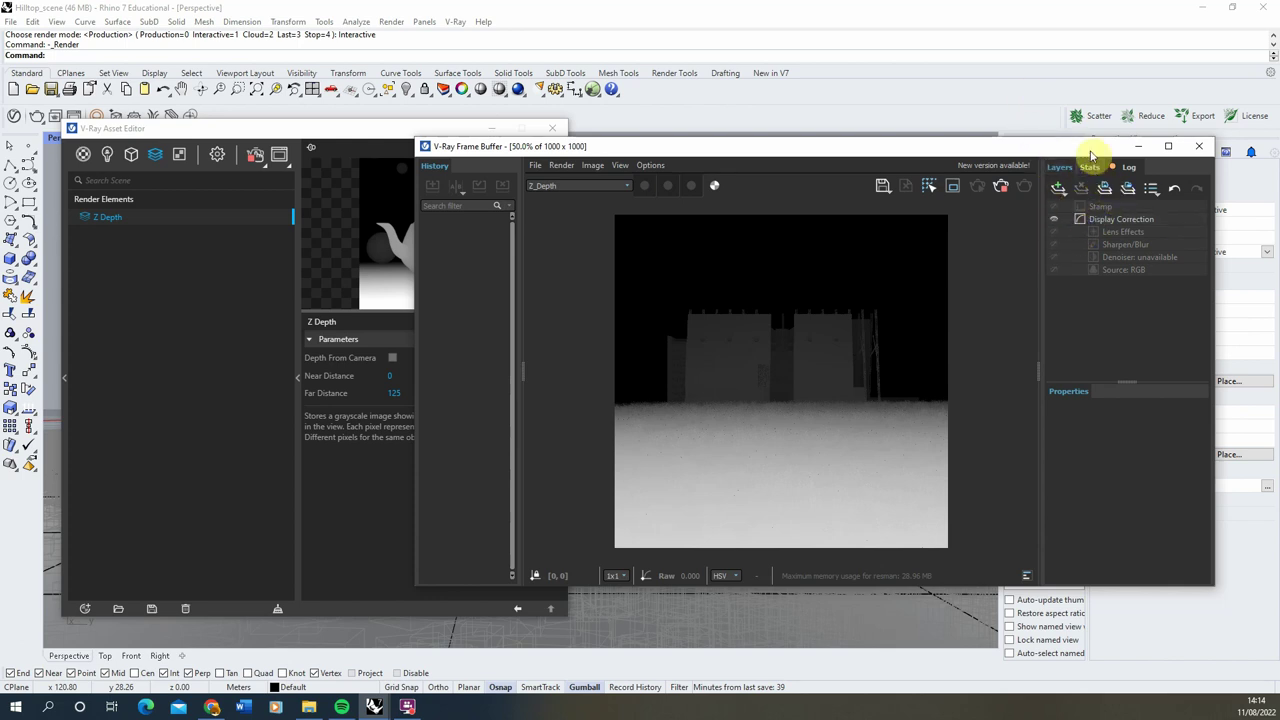
pyautogui.click(323, 130)
pyautogui.click(600, 186)
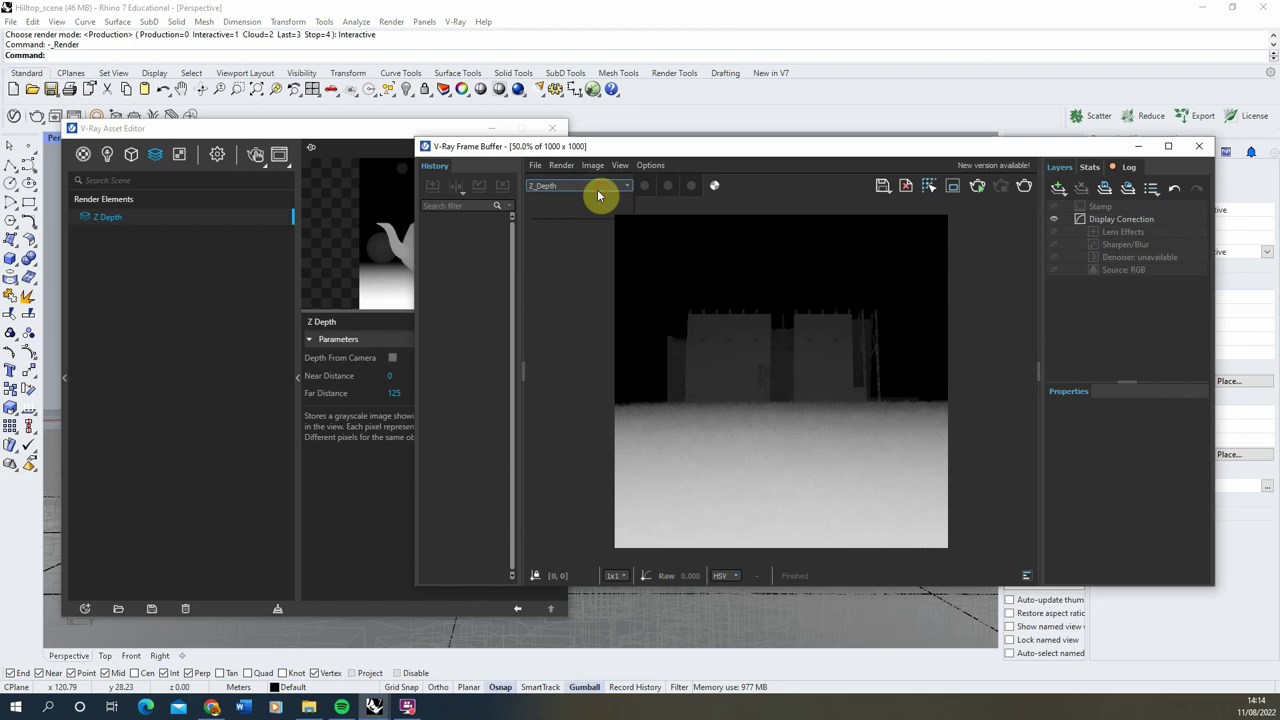
pyautogui.click(543, 200)
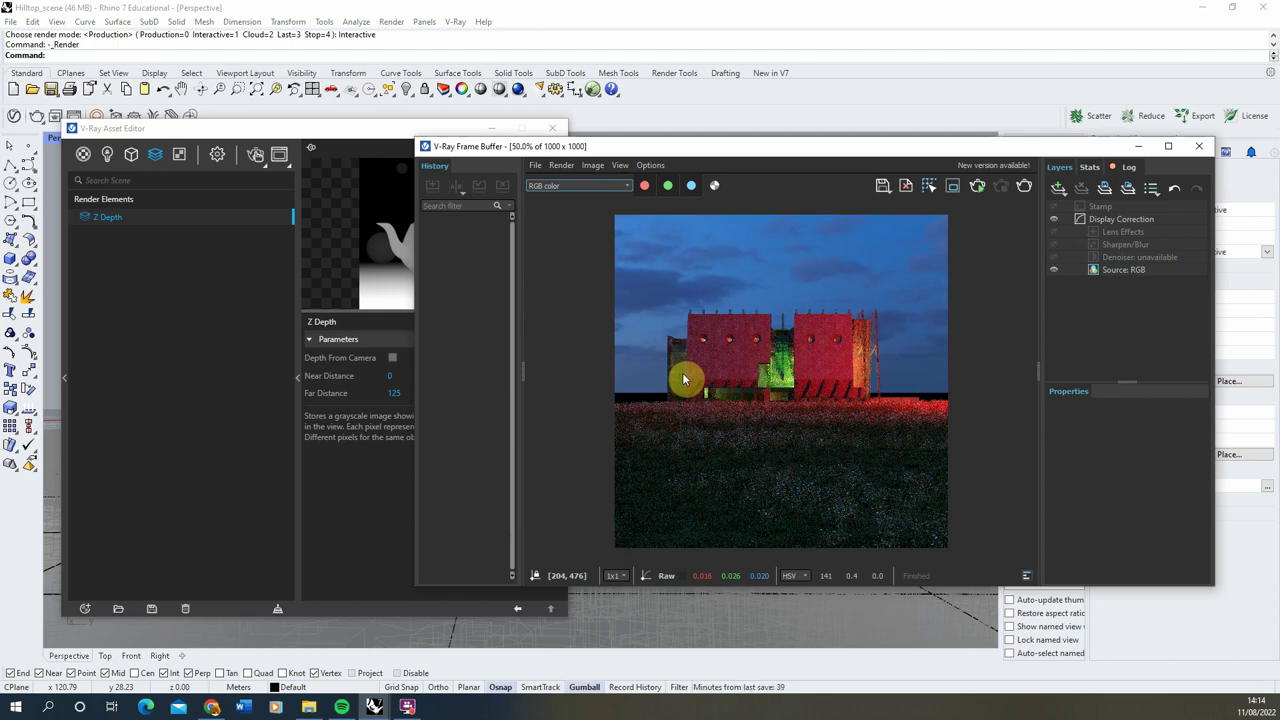
# Review the scene's lights in the Asset Editor, checking the settings of 01_Central, 02_Corridor, 08_External Light and the Rhino Document Sun.
pyautogui.click(128, 128)
pyautogui.click(107, 153)
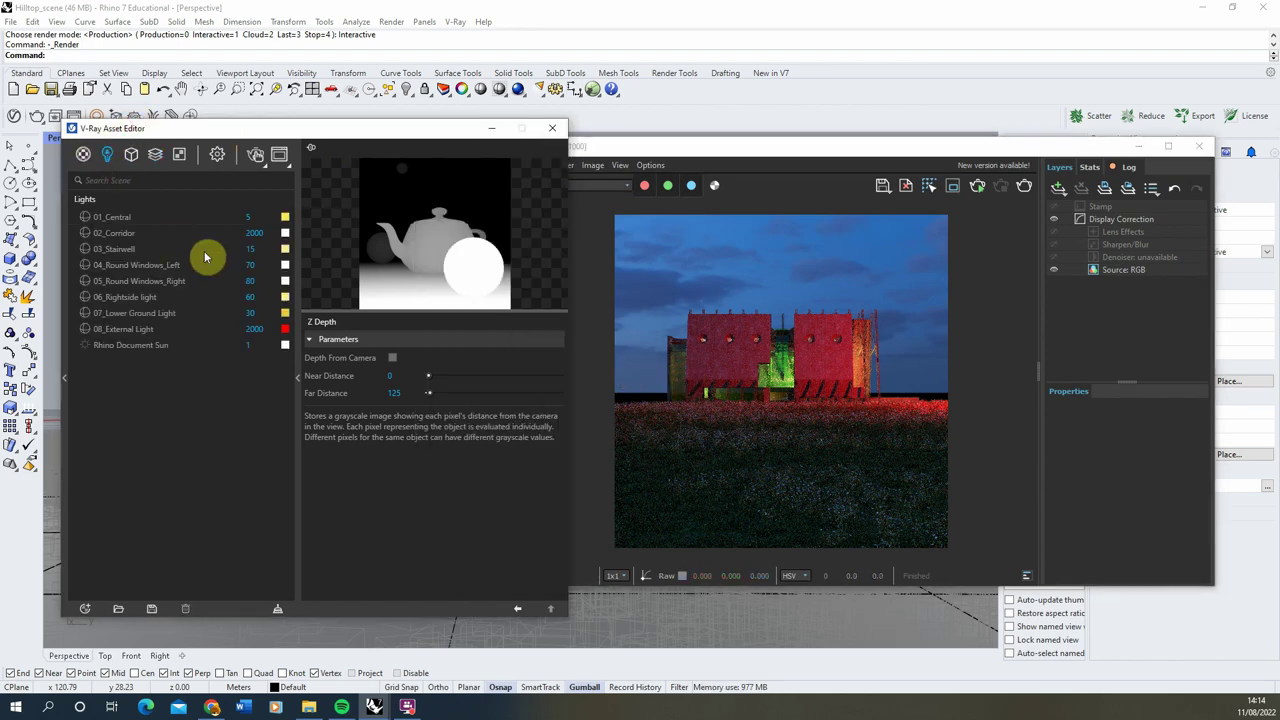
pyautogui.click(142, 233)
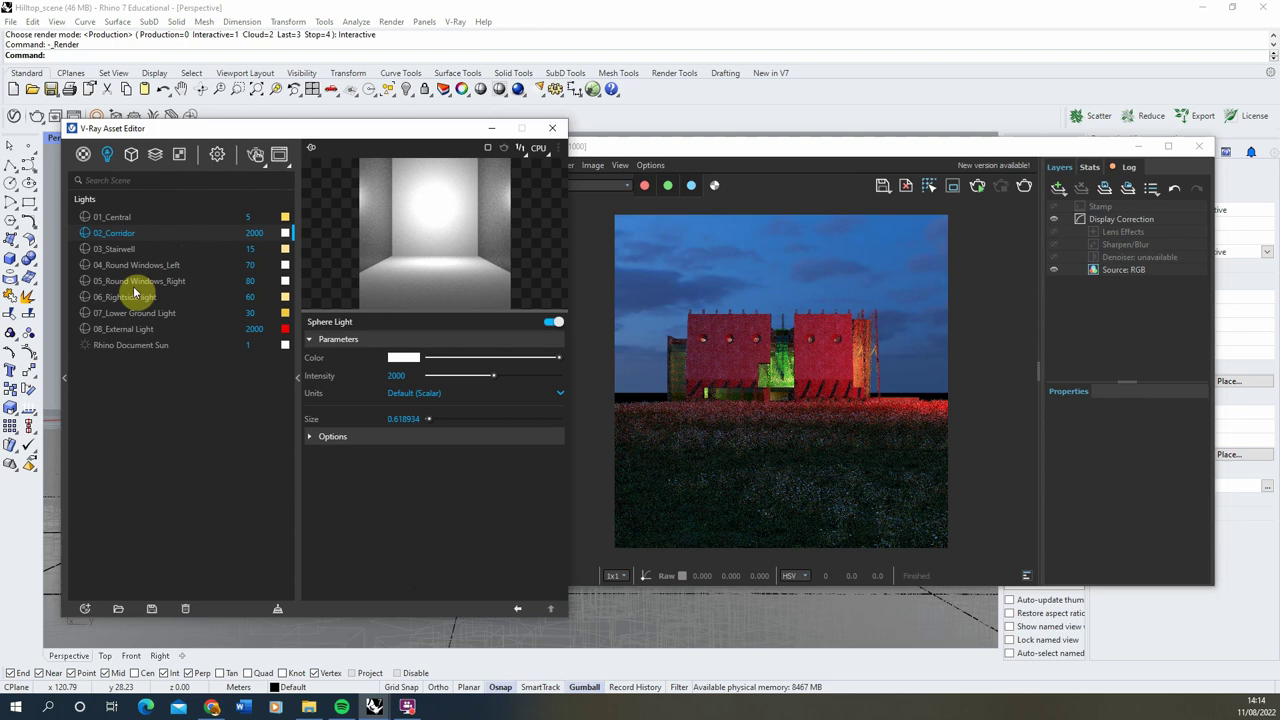
pyautogui.click(134, 329)
pyautogui.click(140, 345)
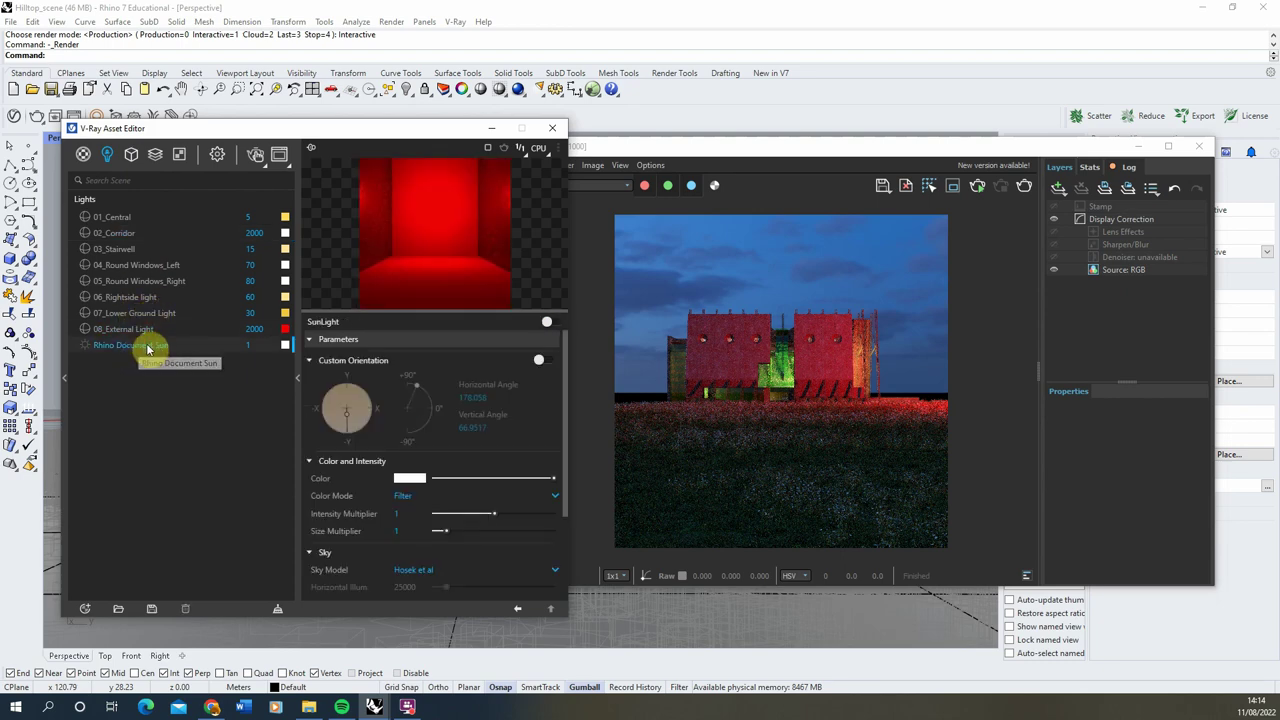
pyautogui.click(128, 218)
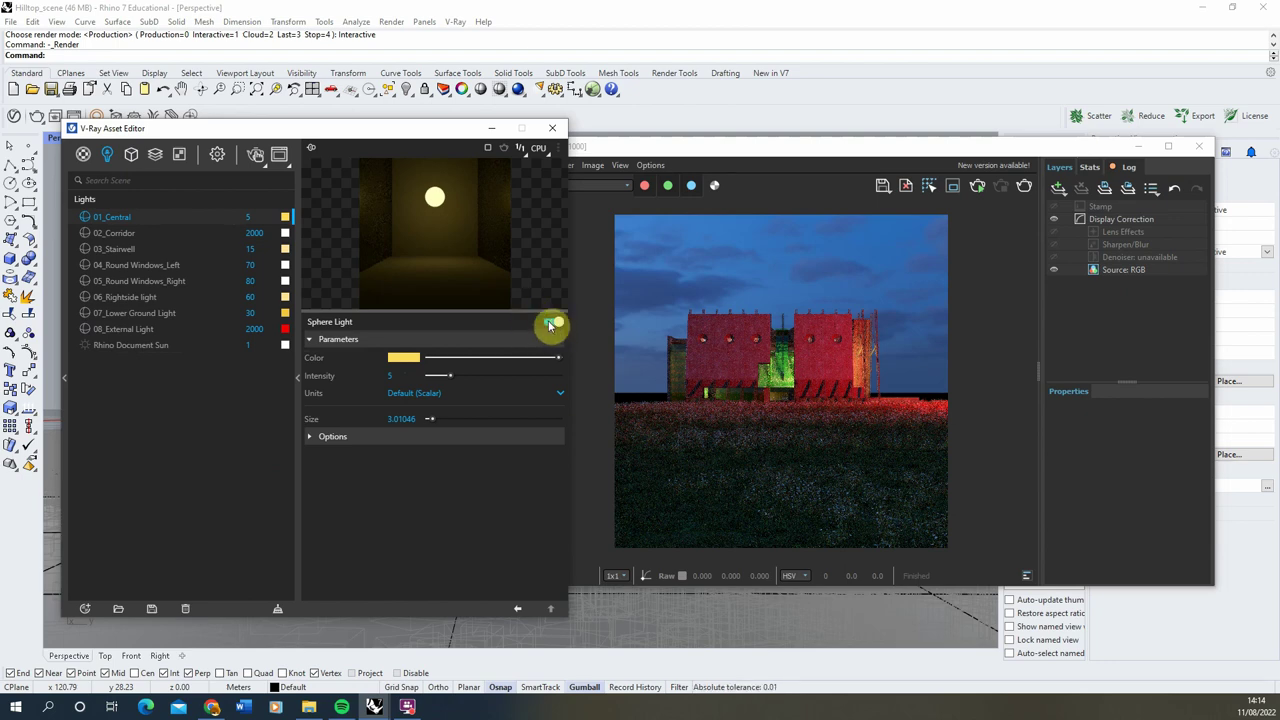
pyautogui.click(140, 235)
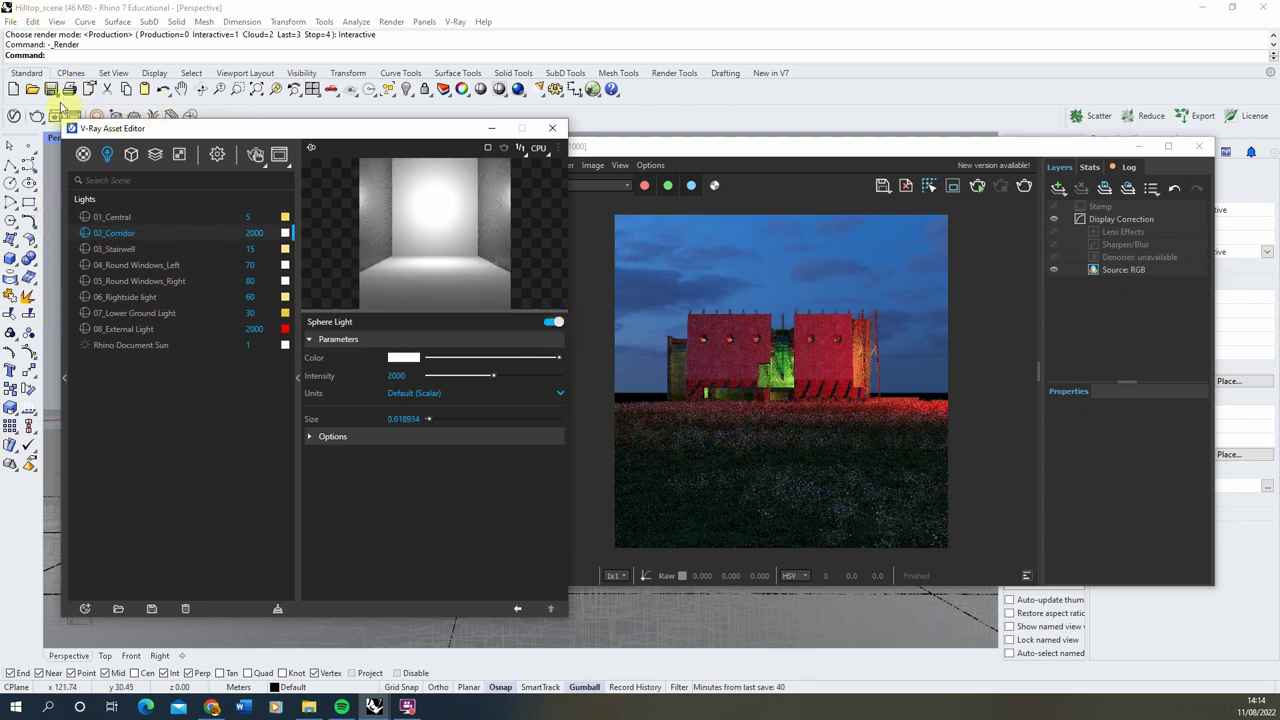
# Add a Light Mix render element and keep it grouped by Individual Lights.
pyautogui.click(155, 154)
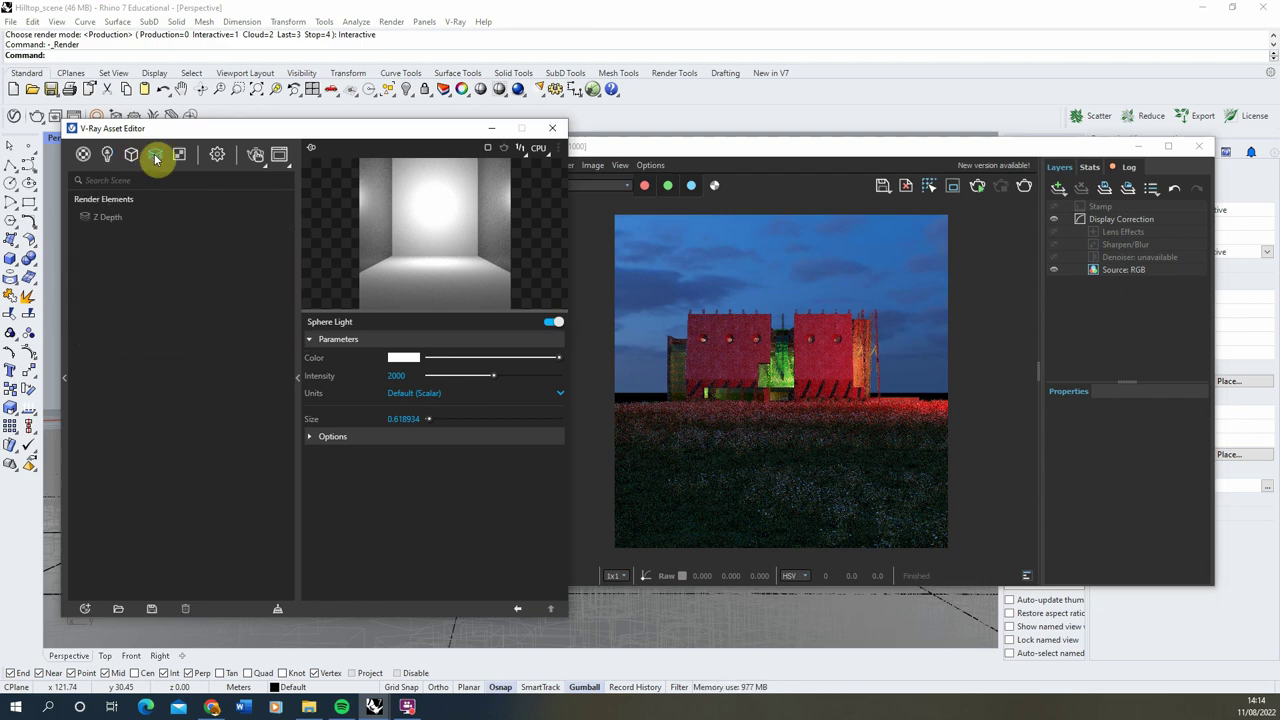
pyautogui.click(86, 608)
pyautogui.moveTo(111, 585)
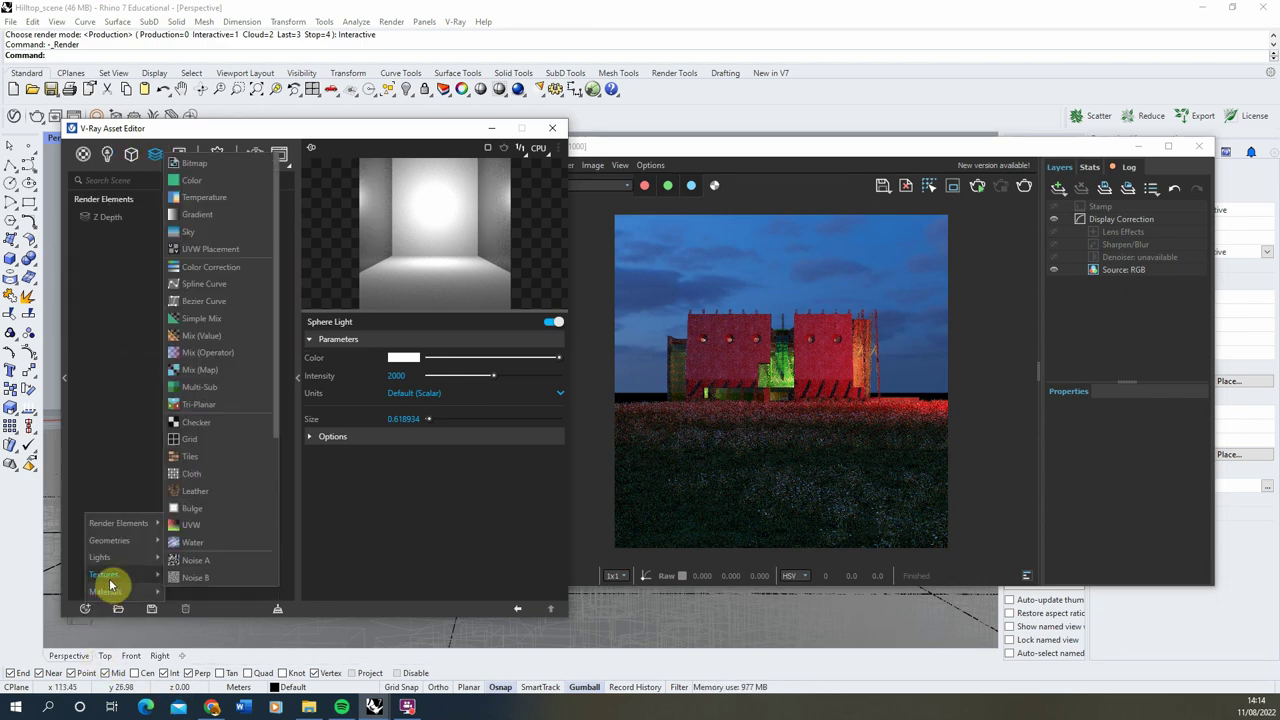
pyautogui.moveTo(120, 523)
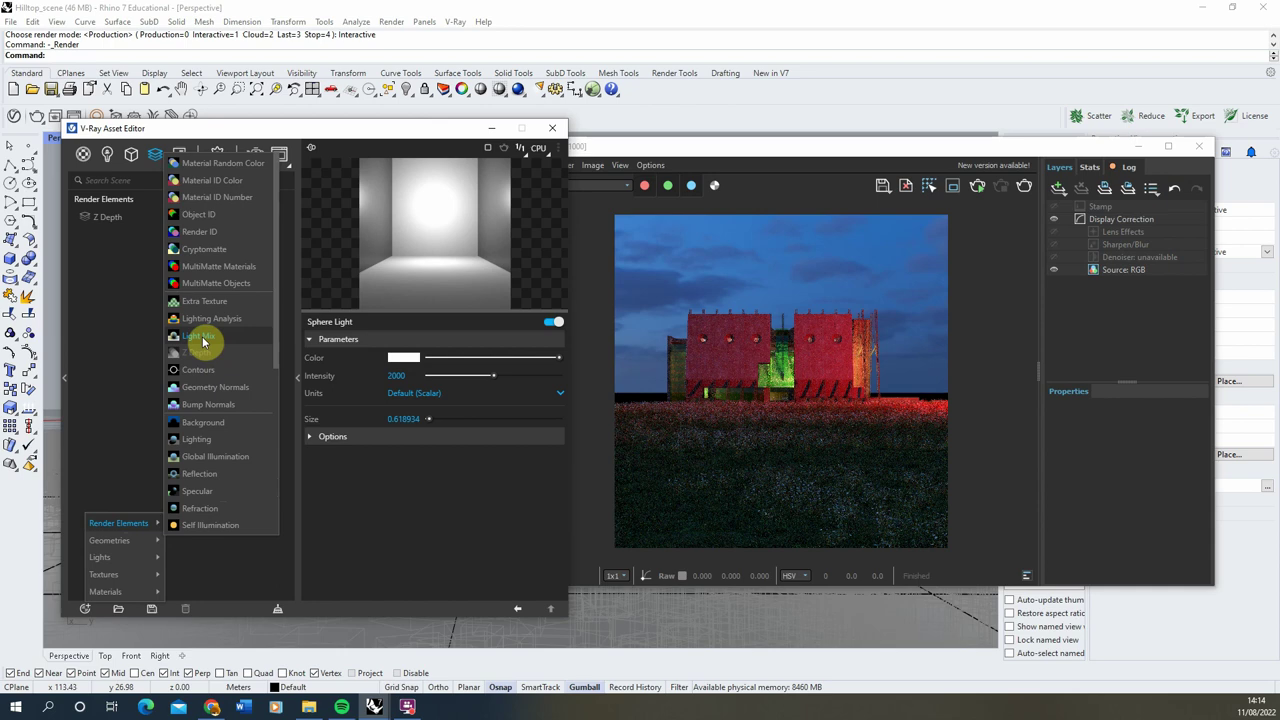
pyautogui.click(205, 340)
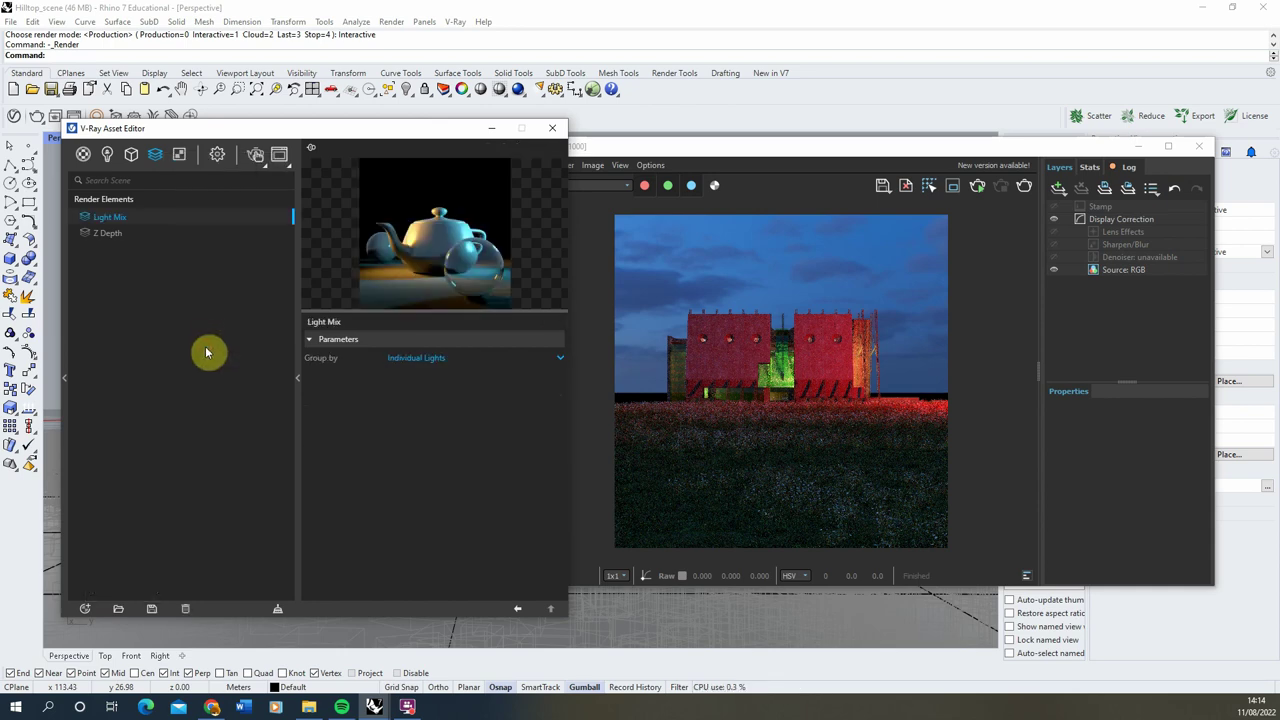
pyautogui.click(448, 358)
pyautogui.click(430, 365)
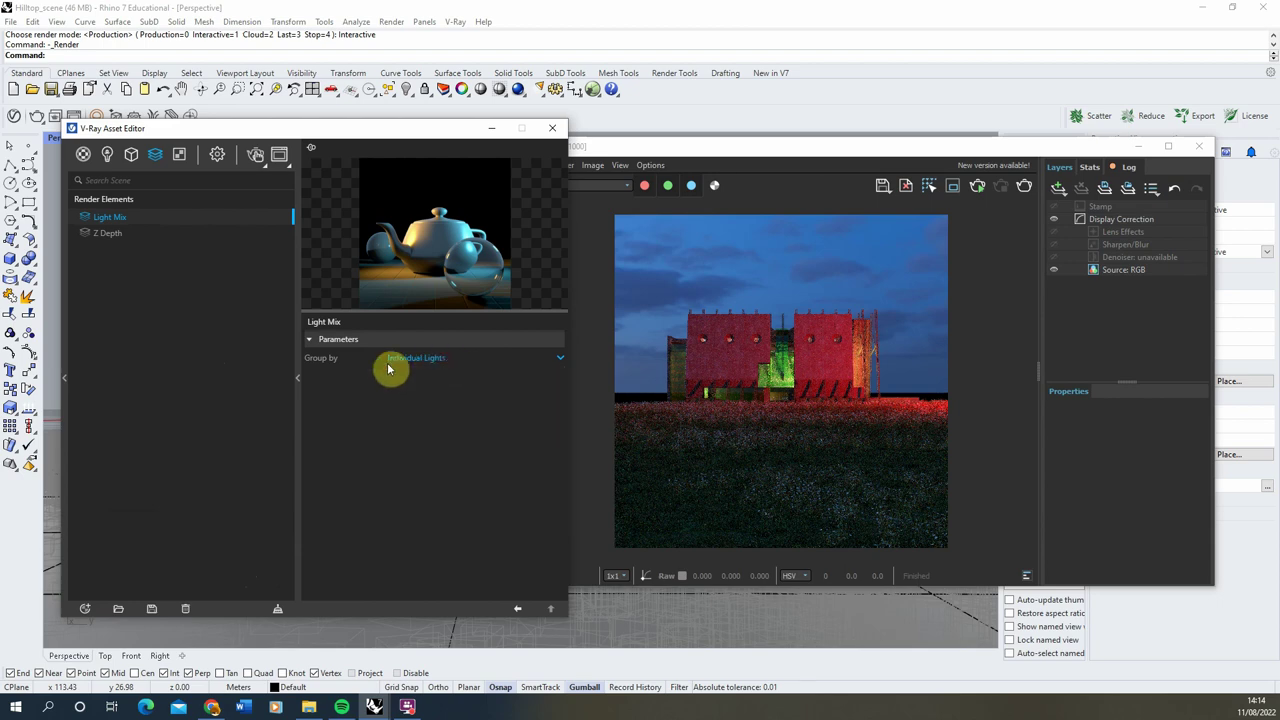
# Run the interactive render again and view the separate light channels /03_Stairwell_1 and /07_Lower Ground Light_1.
pyautogui.click(915, 137)
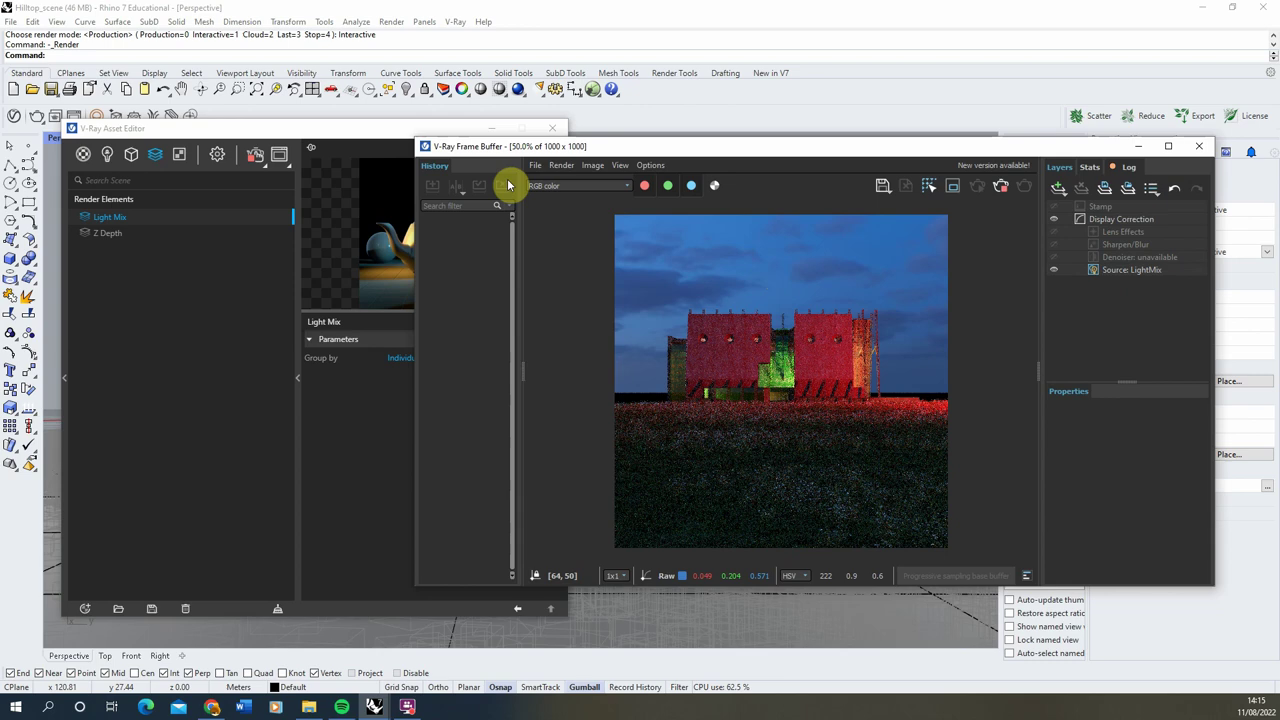
pyautogui.click(572, 188)
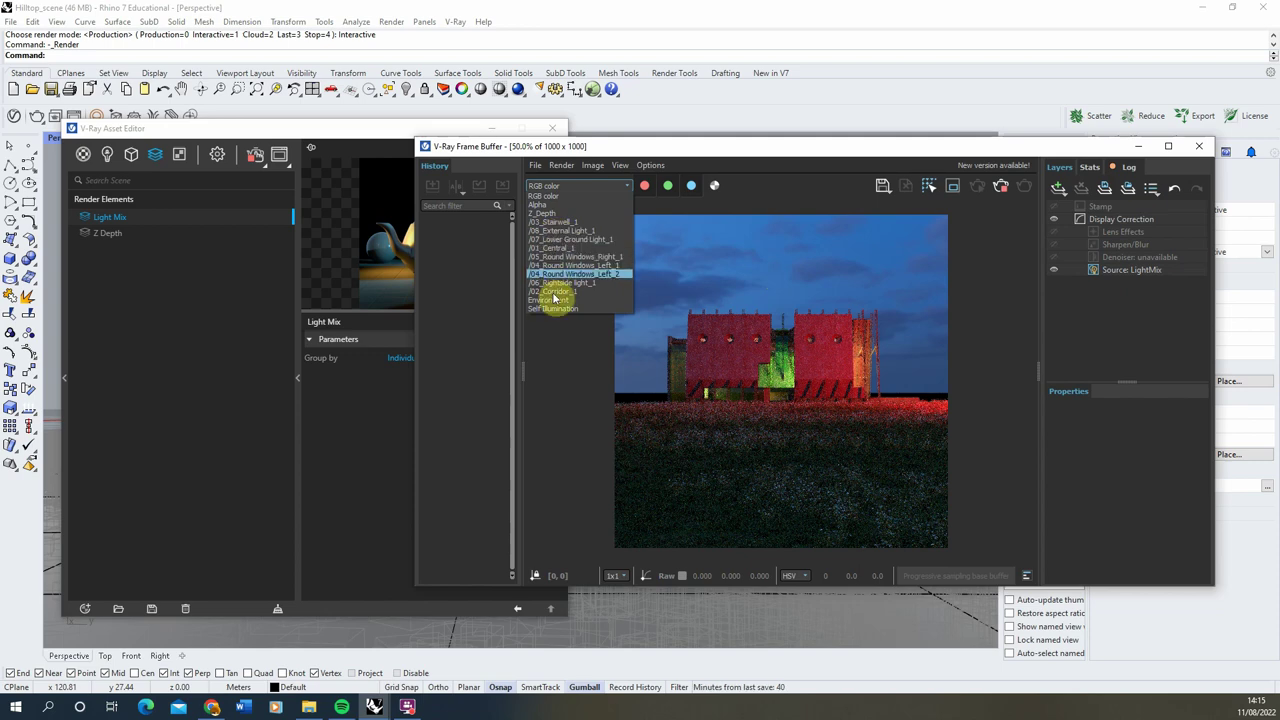
pyautogui.click(558, 222)
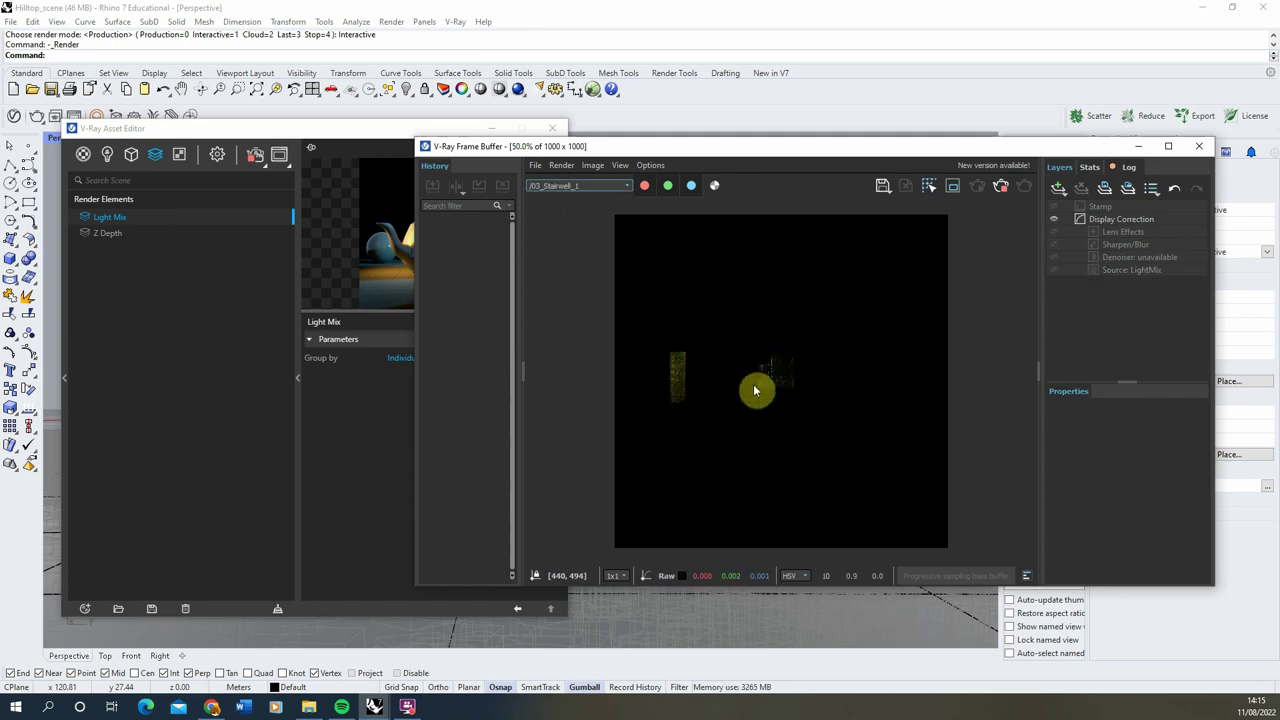
pyautogui.click(597, 187)
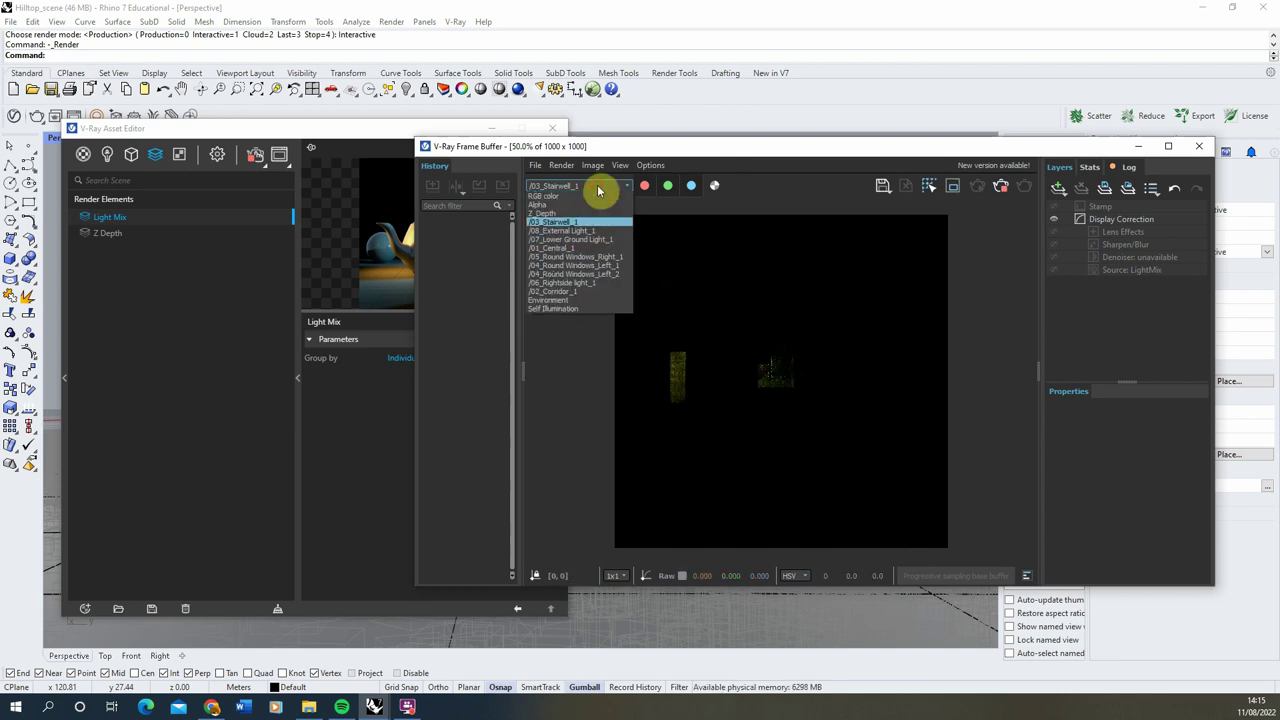
pyautogui.click(576, 240)
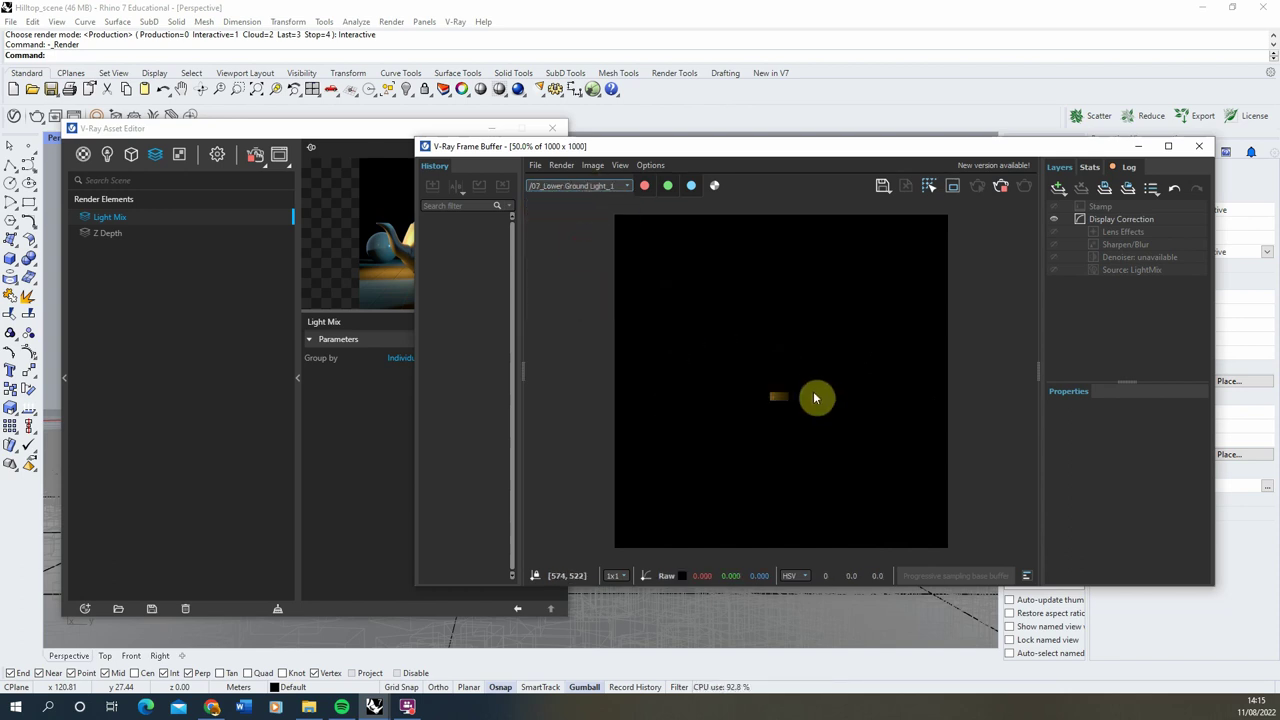
# View the /06_Rightside light_1, /05_Round Windows_Right_1 and Environment channels of the interactive render.
pyautogui.click(610, 187)
pyautogui.click(568, 284)
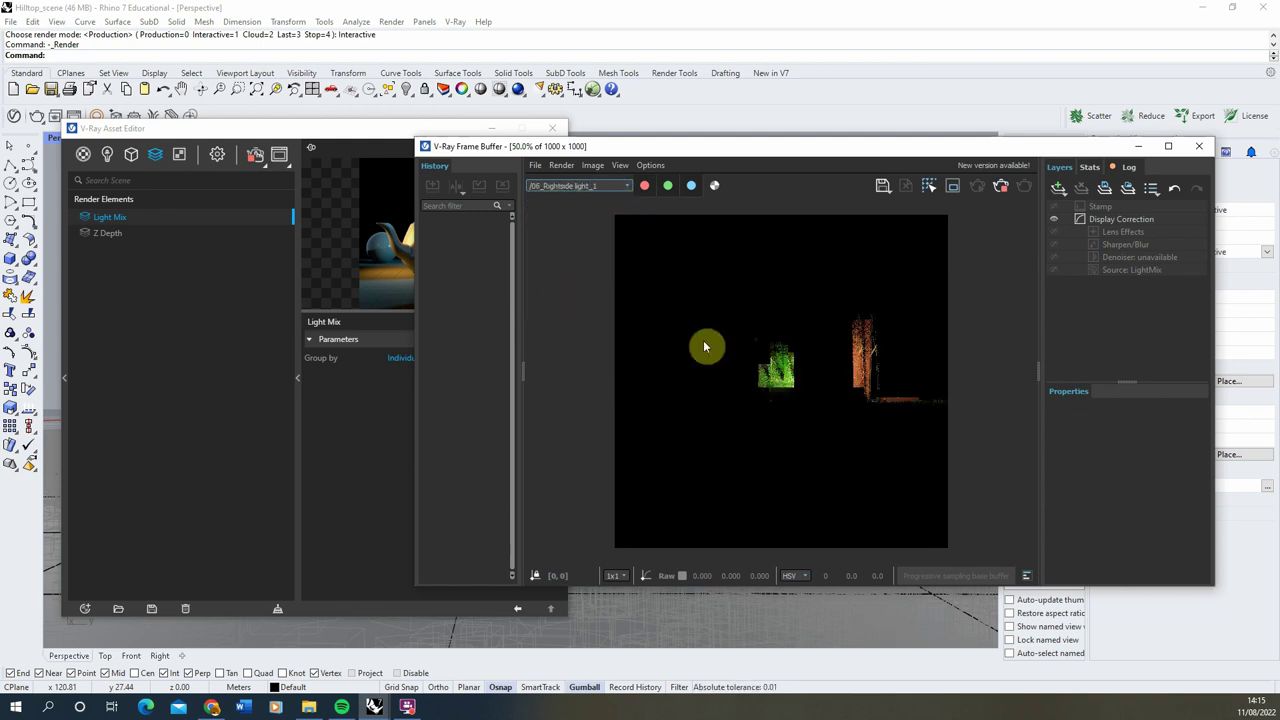
pyautogui.click(565, 187)
pyautogui.click(557, 256)
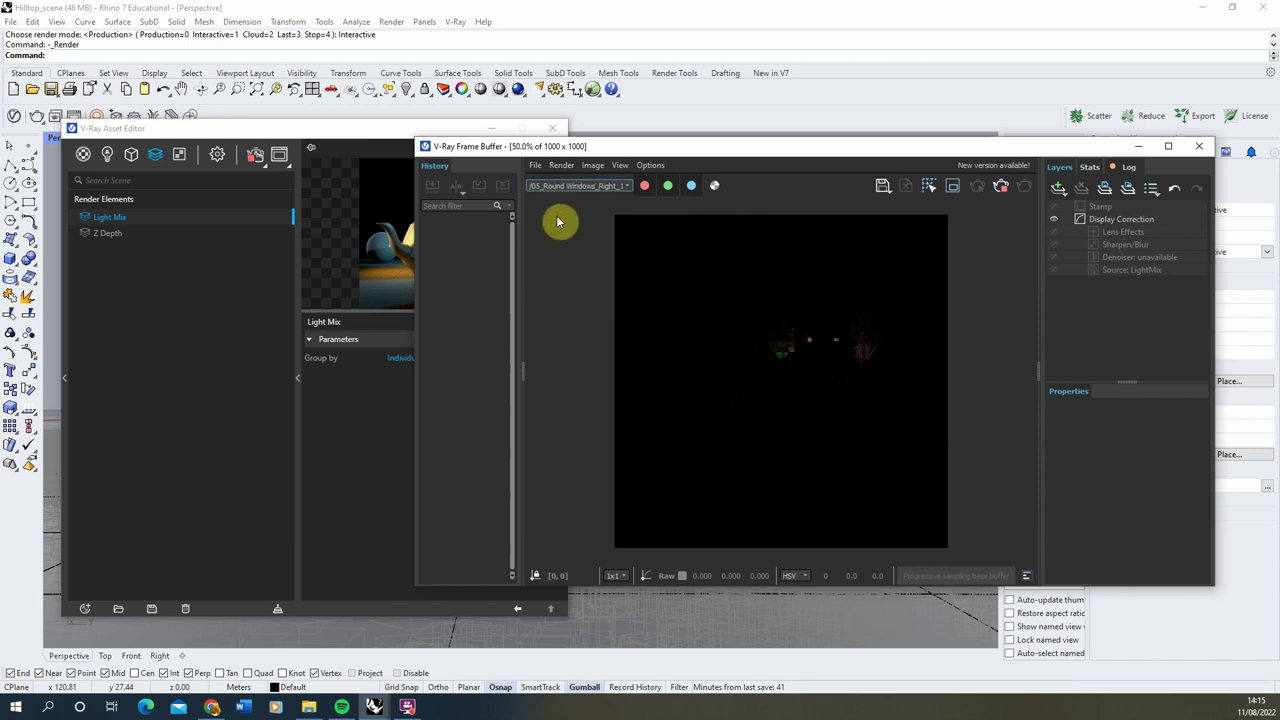
pyautogui.click(561, 186)
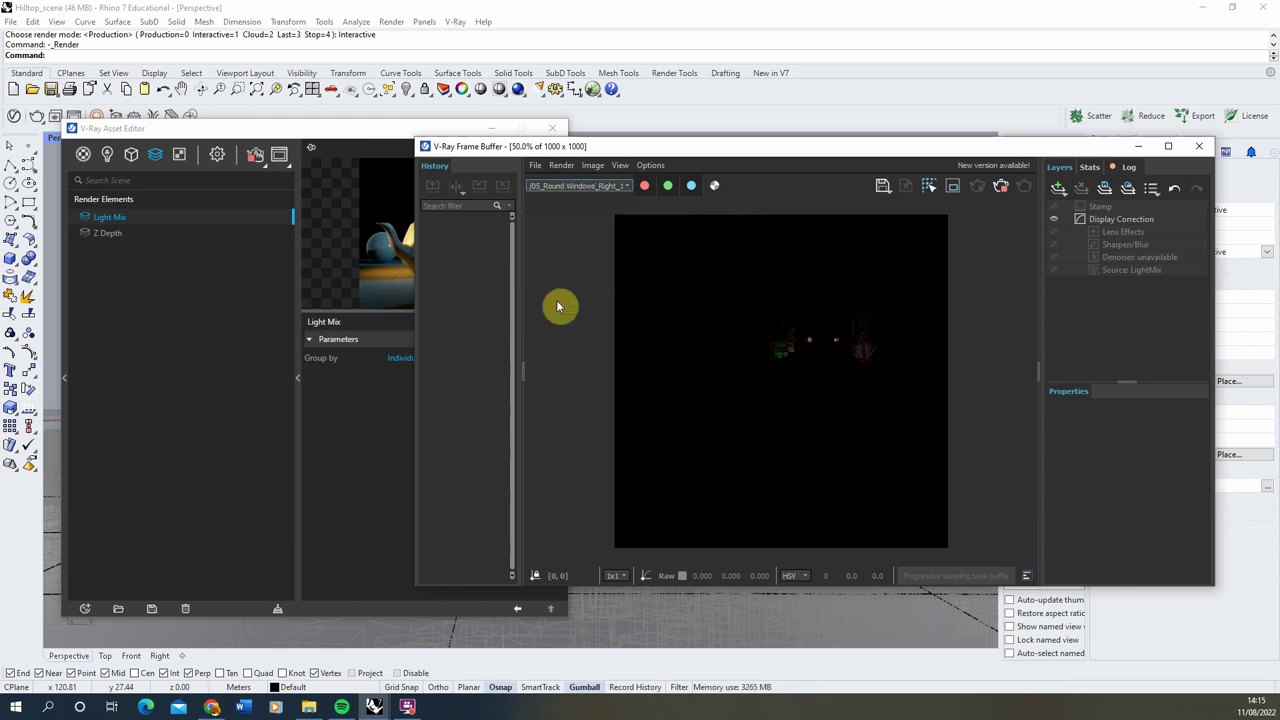
pyautogui.click(553, 300)
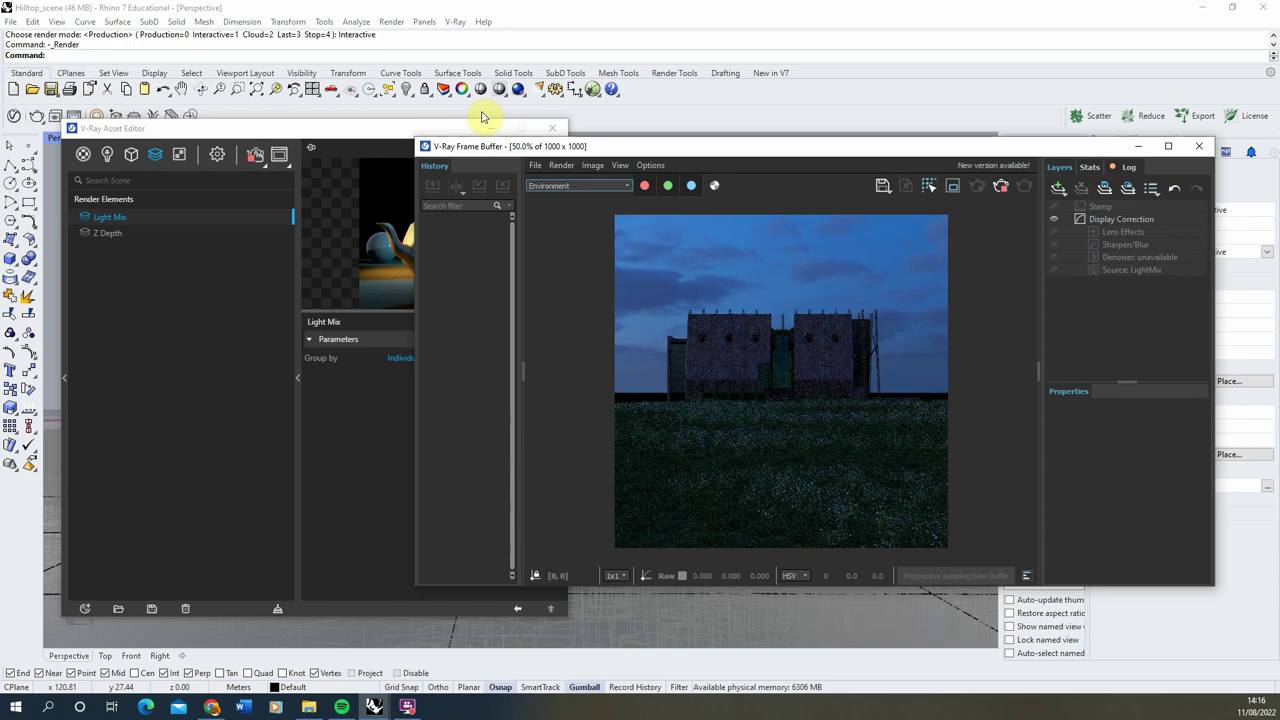
pyautogui.click(558, 186)
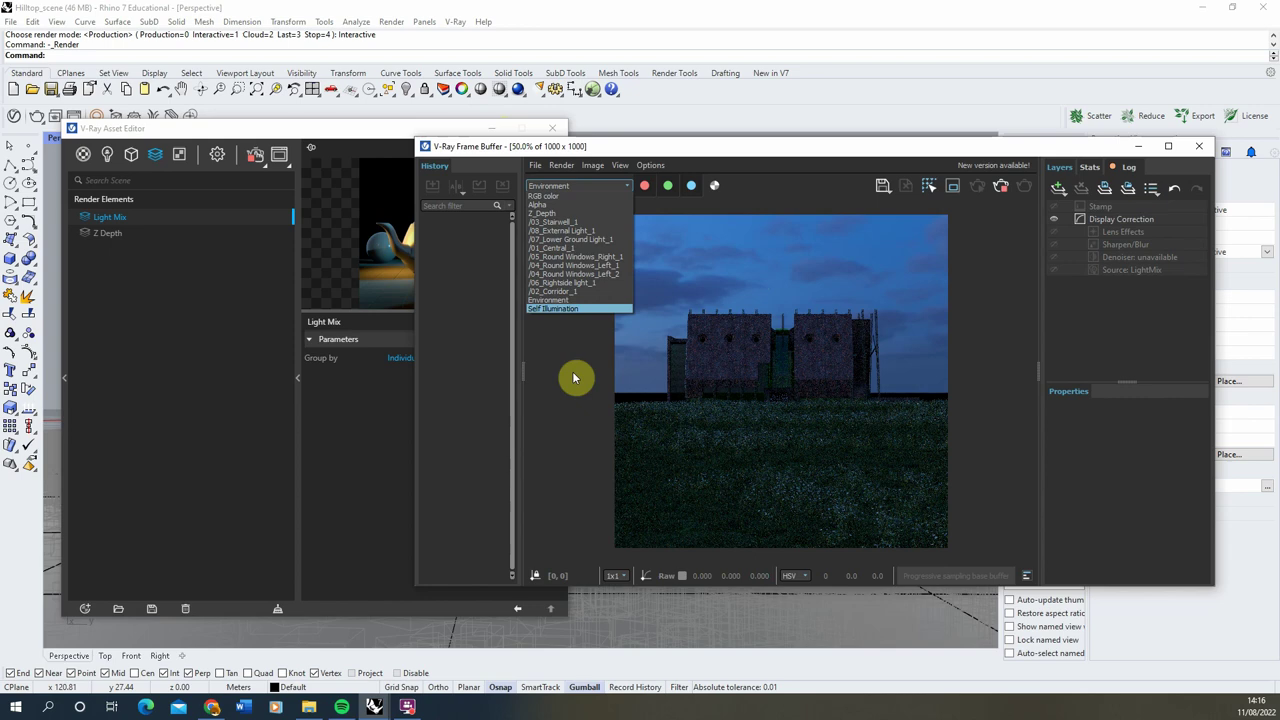
pyautogui.click(562, 189)
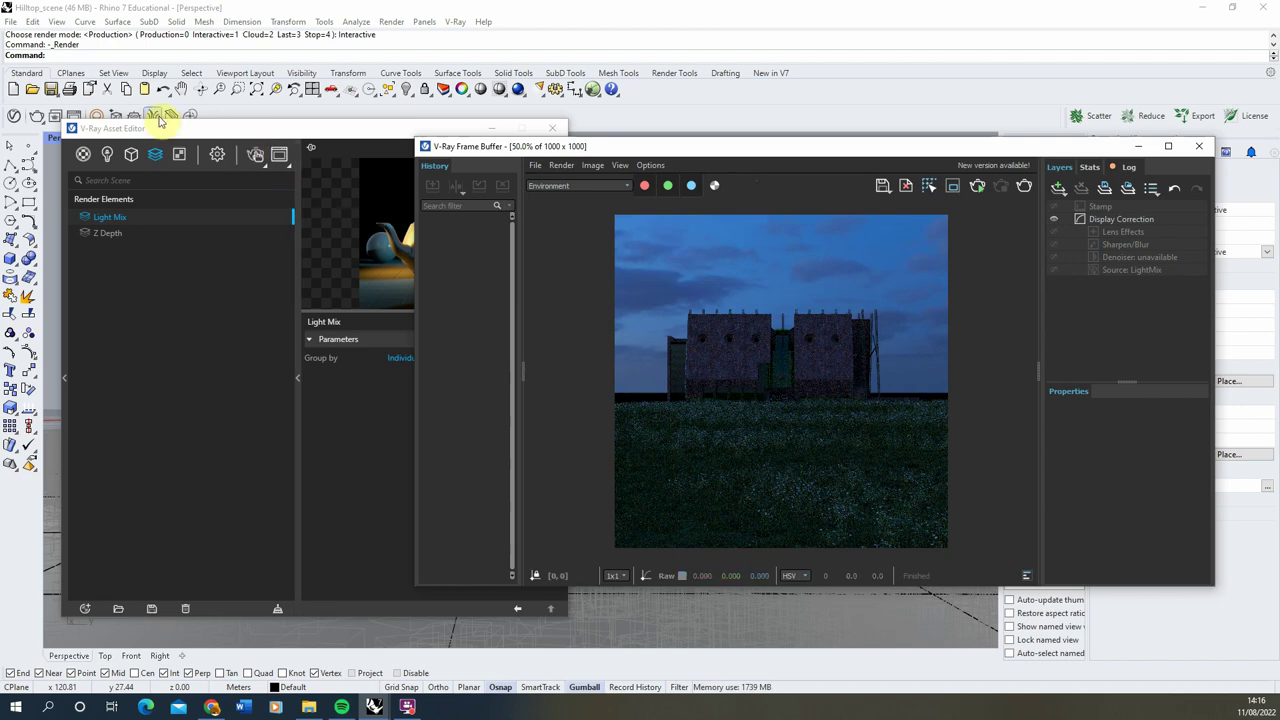
# Add a Raw Light render element in the Asset Editor.
pyautogui.click(171, 126)
pyautogui.click(85, 608)
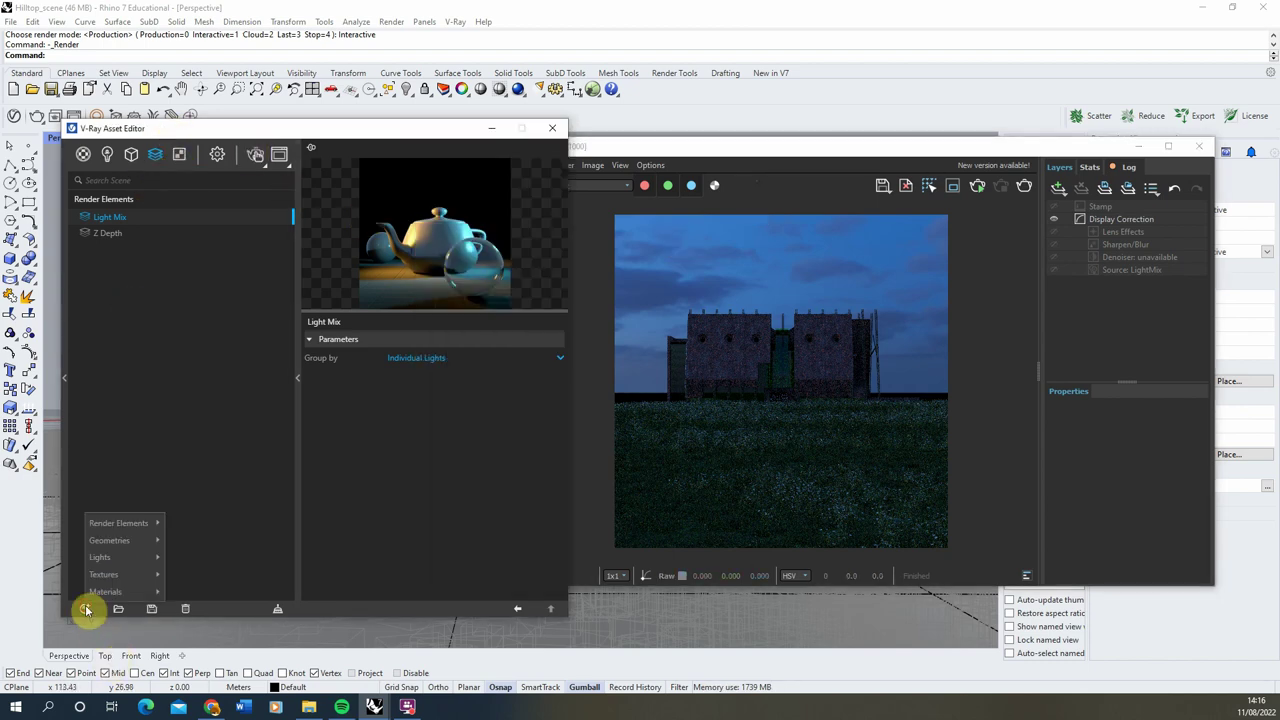
pyautogui.moveTo(125, 520)
pyautogui.scroll(-6, 245, 407)
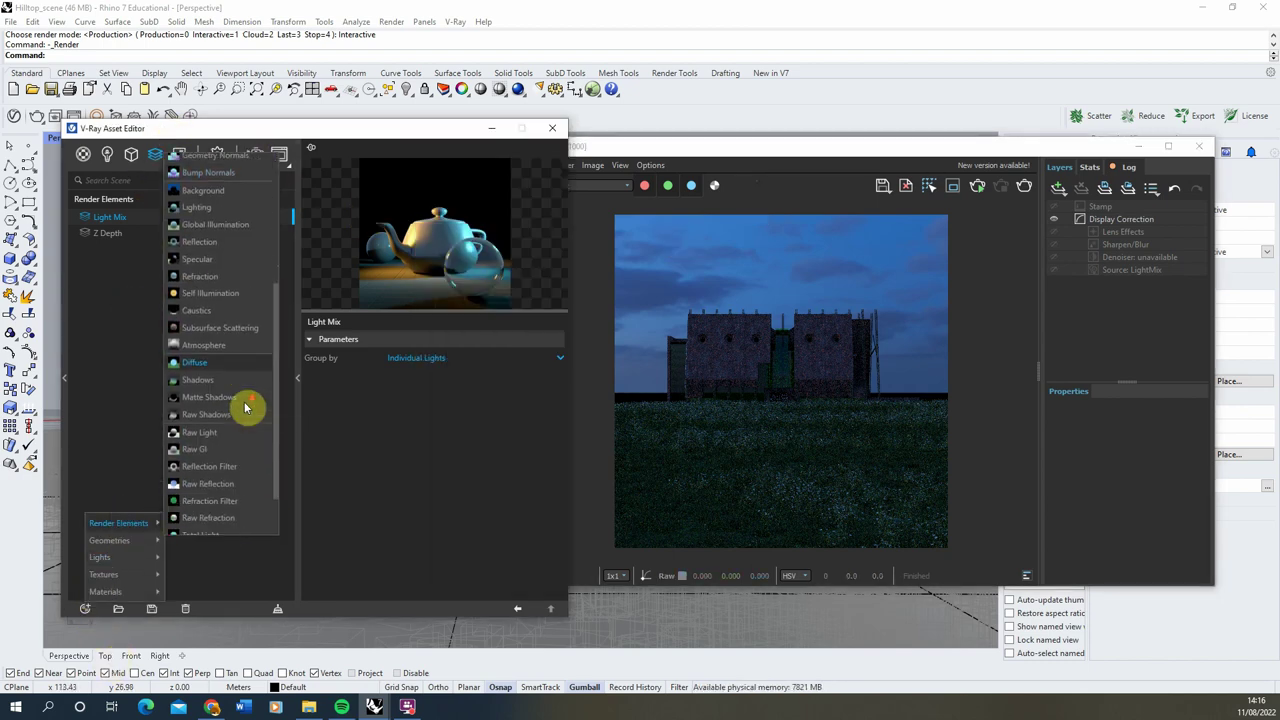
pyautogui.click(213, 371)
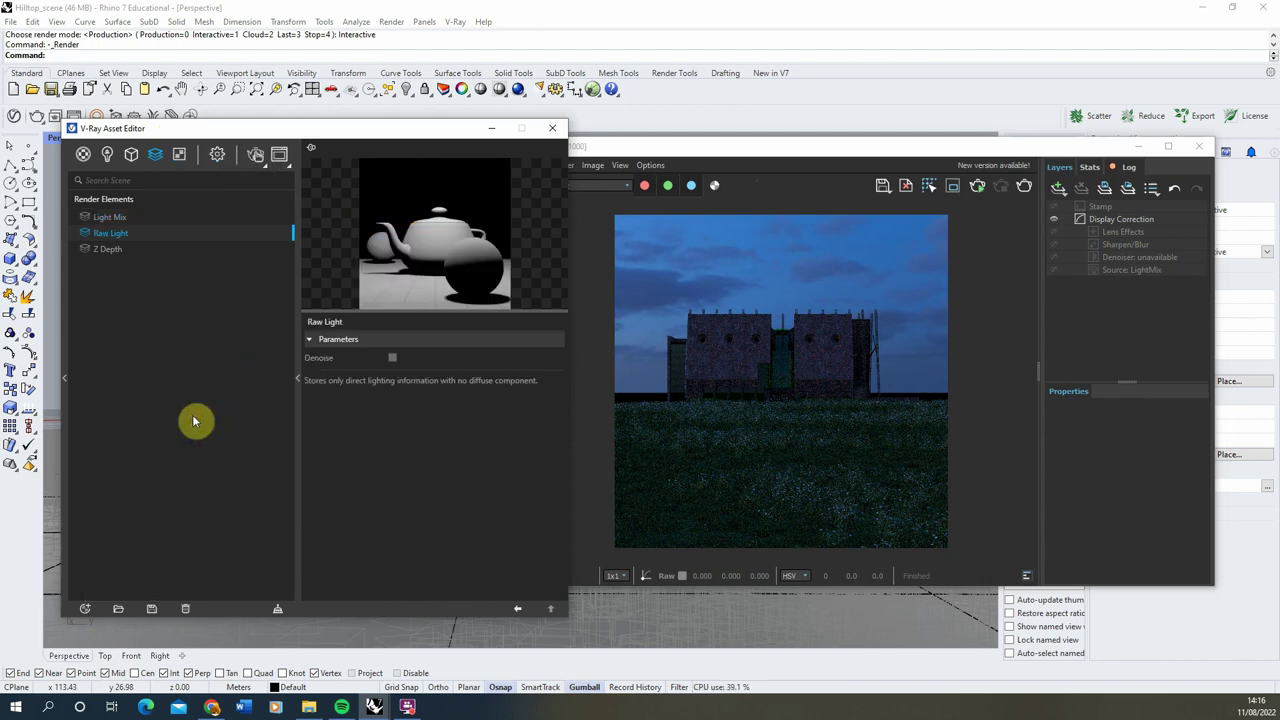
# Add Raw Reflection and Material Random Color render elements.
pyautogui.click(85, 608)
pyautogui.moveTo(124, 523)
pyautogui.scroll(-6, 234, 463)
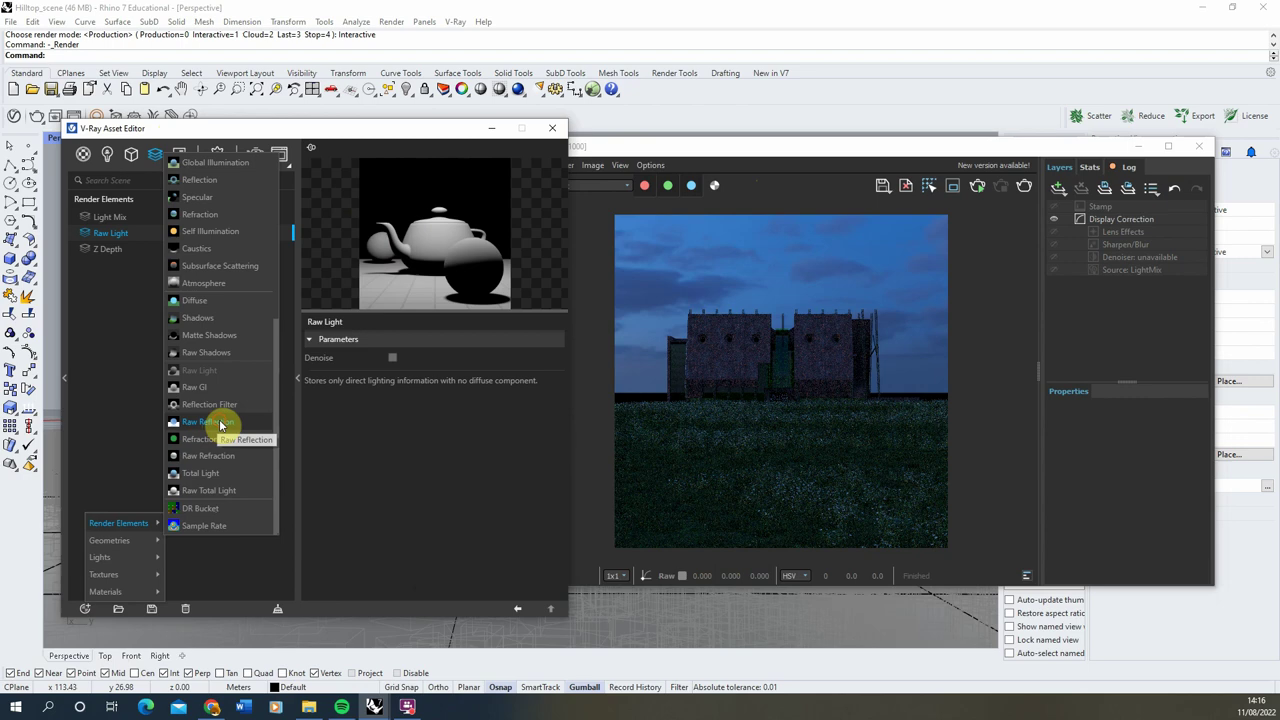
pyautogui.click(217, 425)
pyautogui.click(85, 608)
pyautogui.moveTo(120, 540)
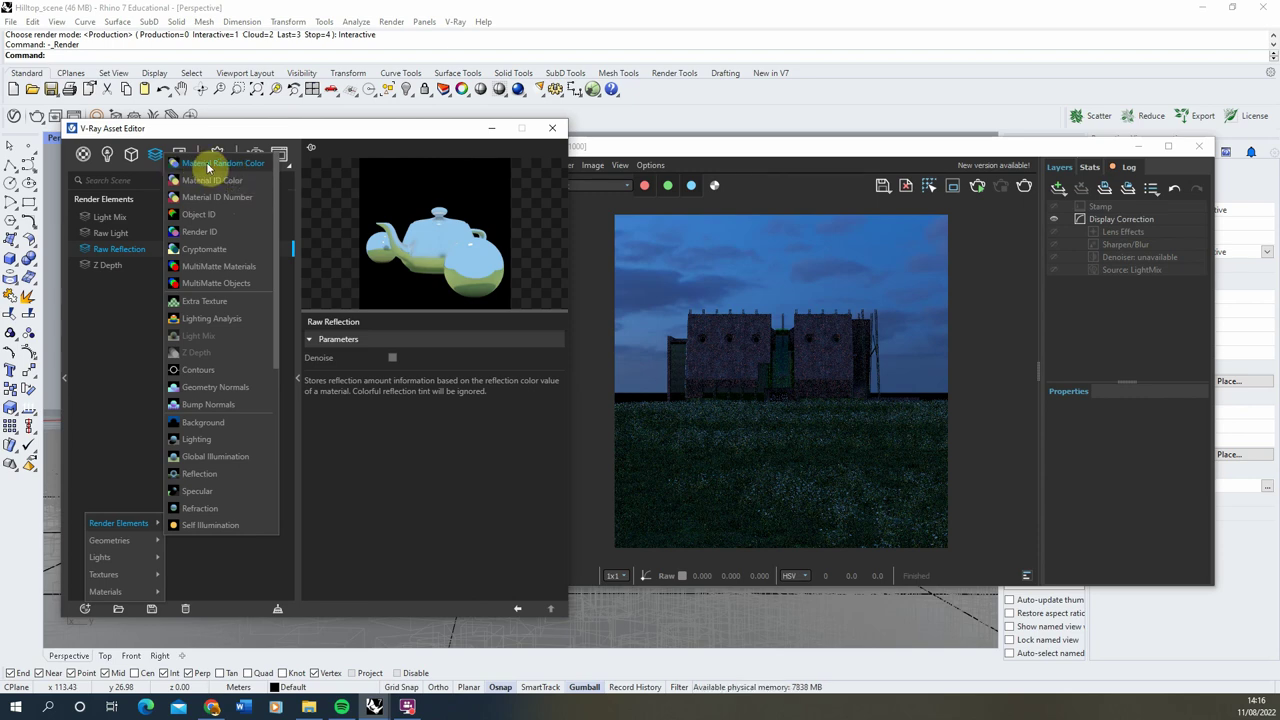
pyautogui.click(211, 163)
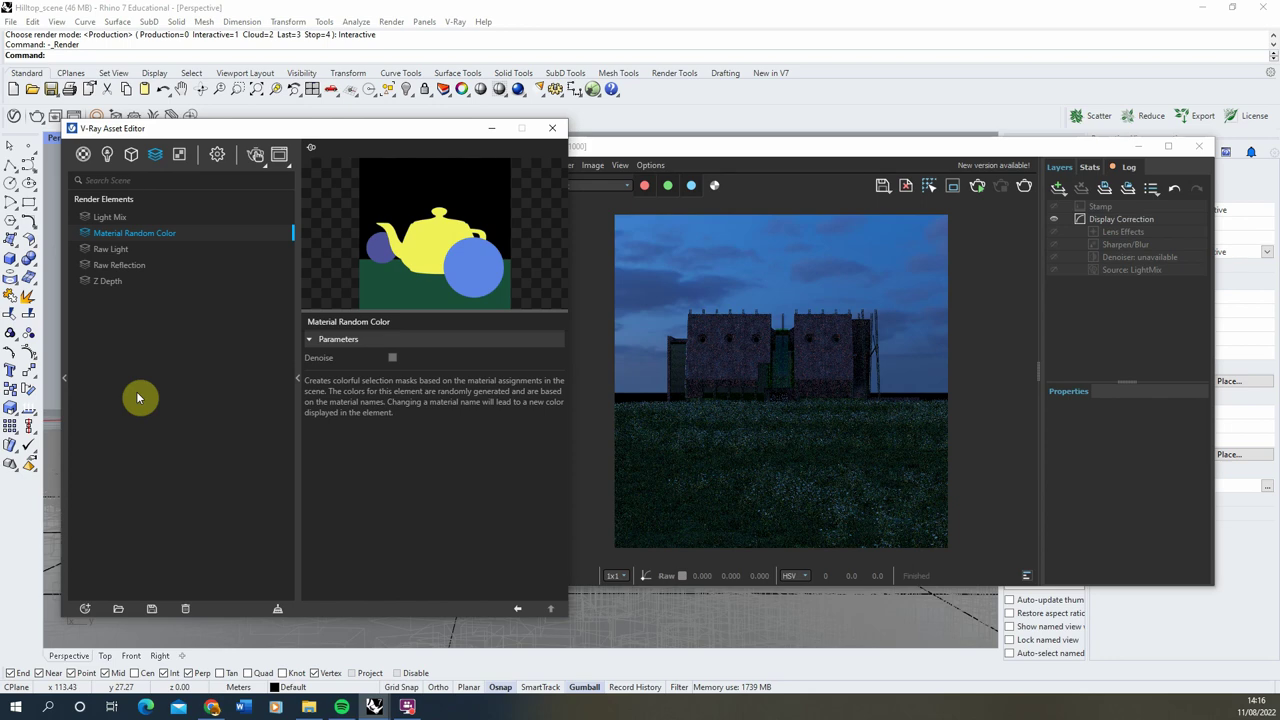
# Set the render output size to 3000 x 3000 at the 1:1 square aspect ratio.
pyautogui.click(219, 158)
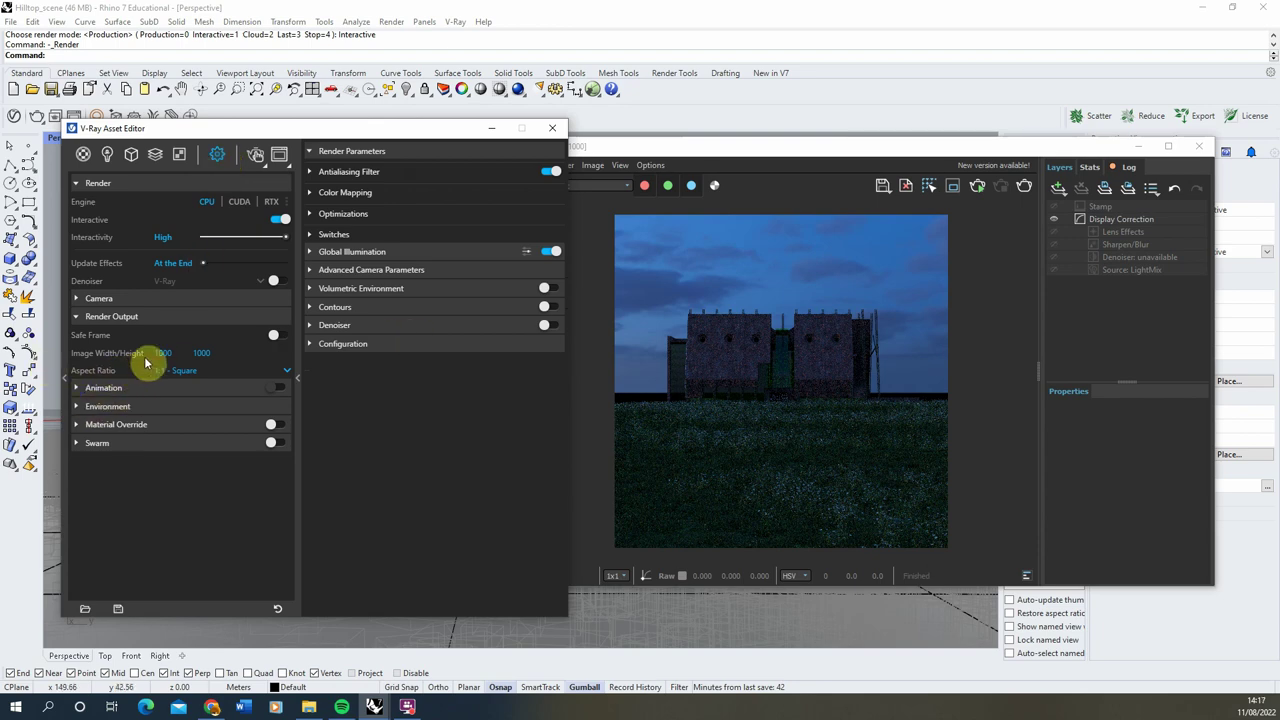
pyautogui.click(160, 353)
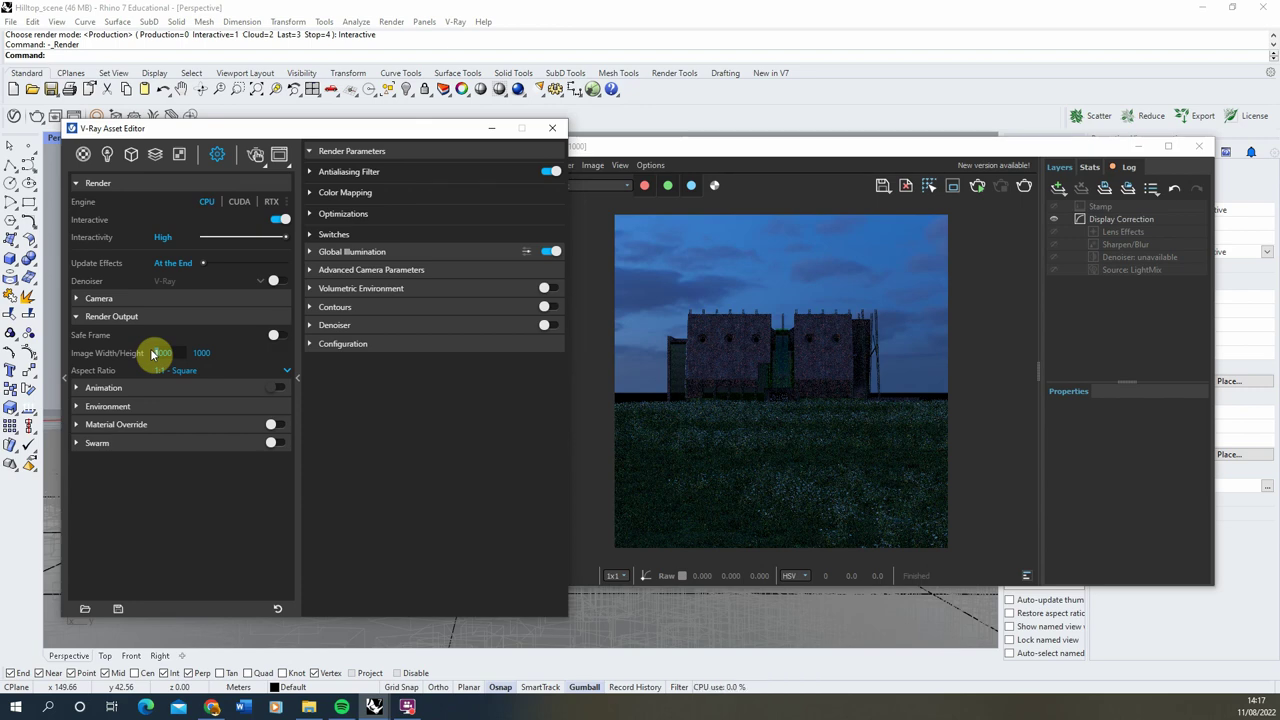
pyautogui.write('3000')
pyautogui.press('Return')
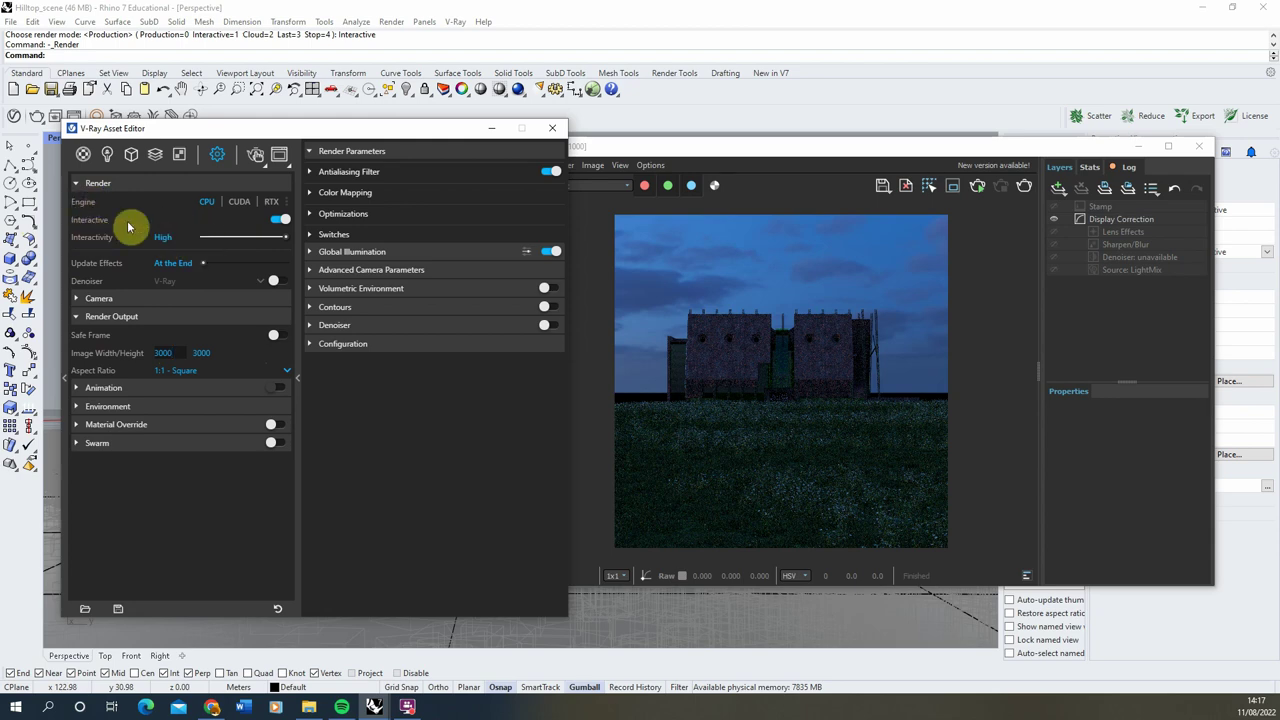
# Turn off interactive mode, raise the progressive render quality to High+ and start the production render.
pyautogui.click(276, 220)
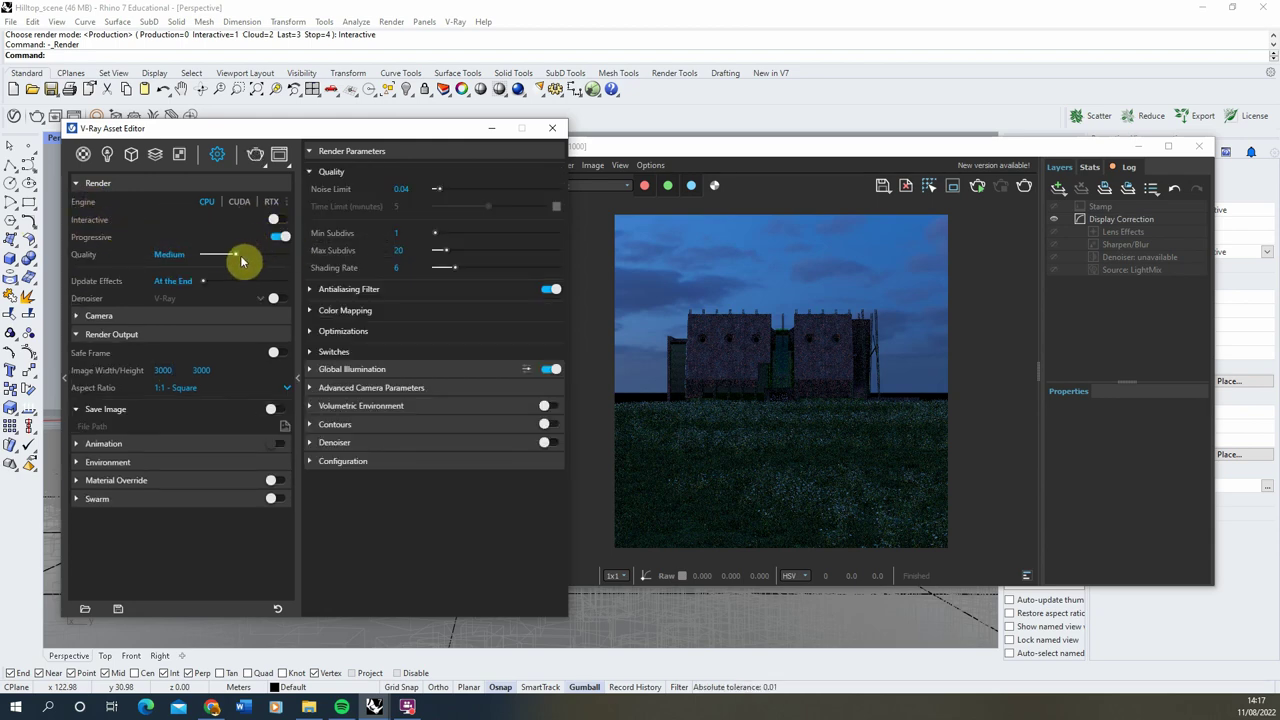
pyautogui.moveTo(237, 258); pyautogui.dragTo(314, 251)
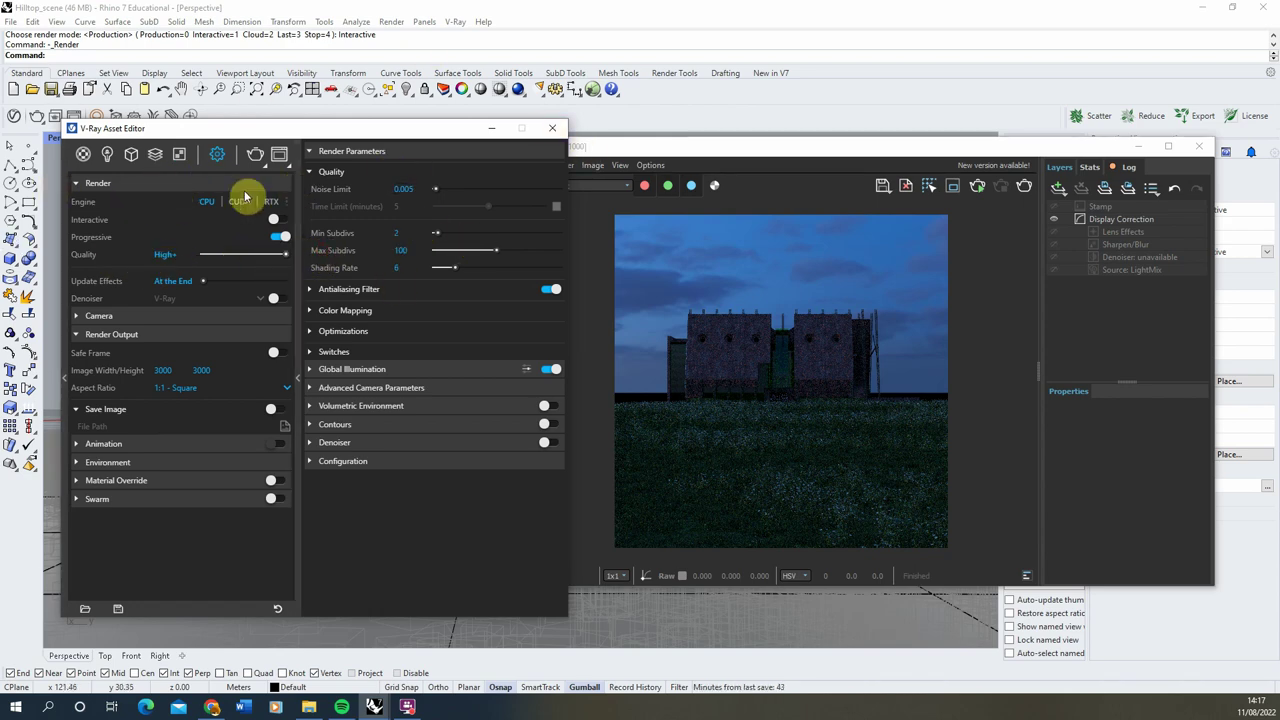
pyautogui.click(410, 189)
pyautogui.moveTo(288, 257)
pyautogui.mouseDown()
pyautogui.moveTo(232, 262)
pyautogui.moveTo(300, 259)
pyautogui.mouseUp()
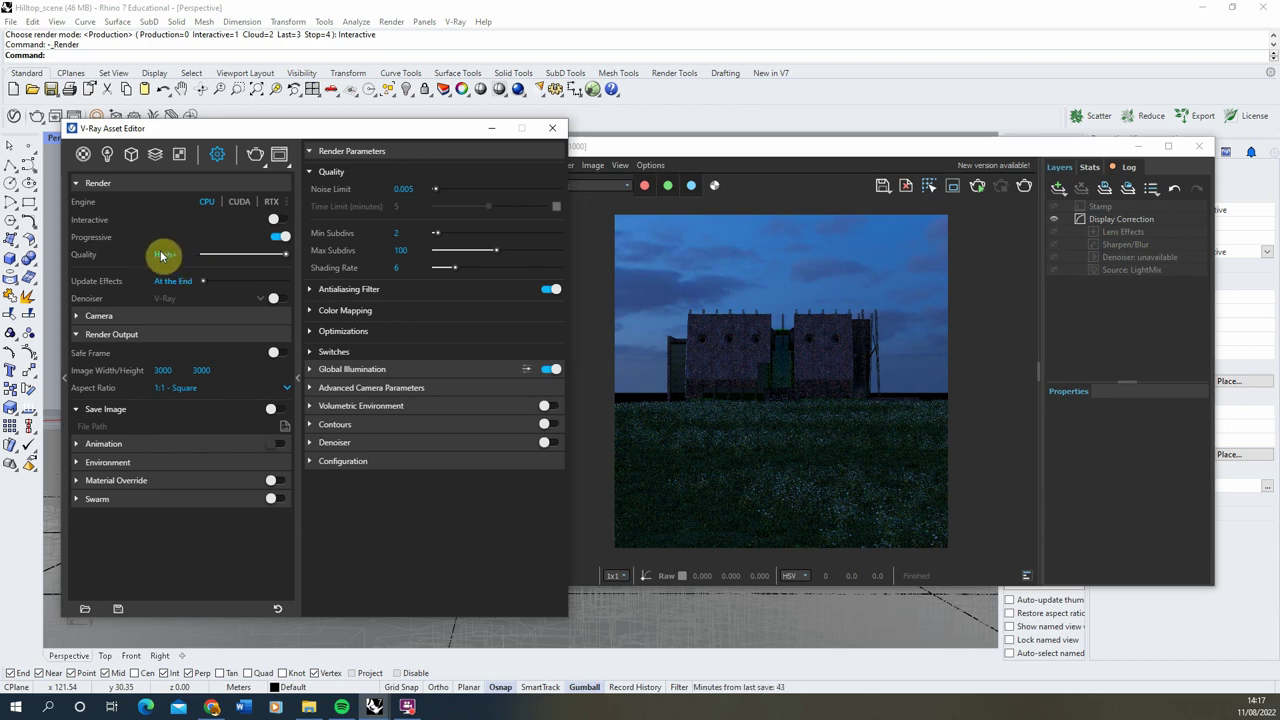
pyautogui.click(256, 160)
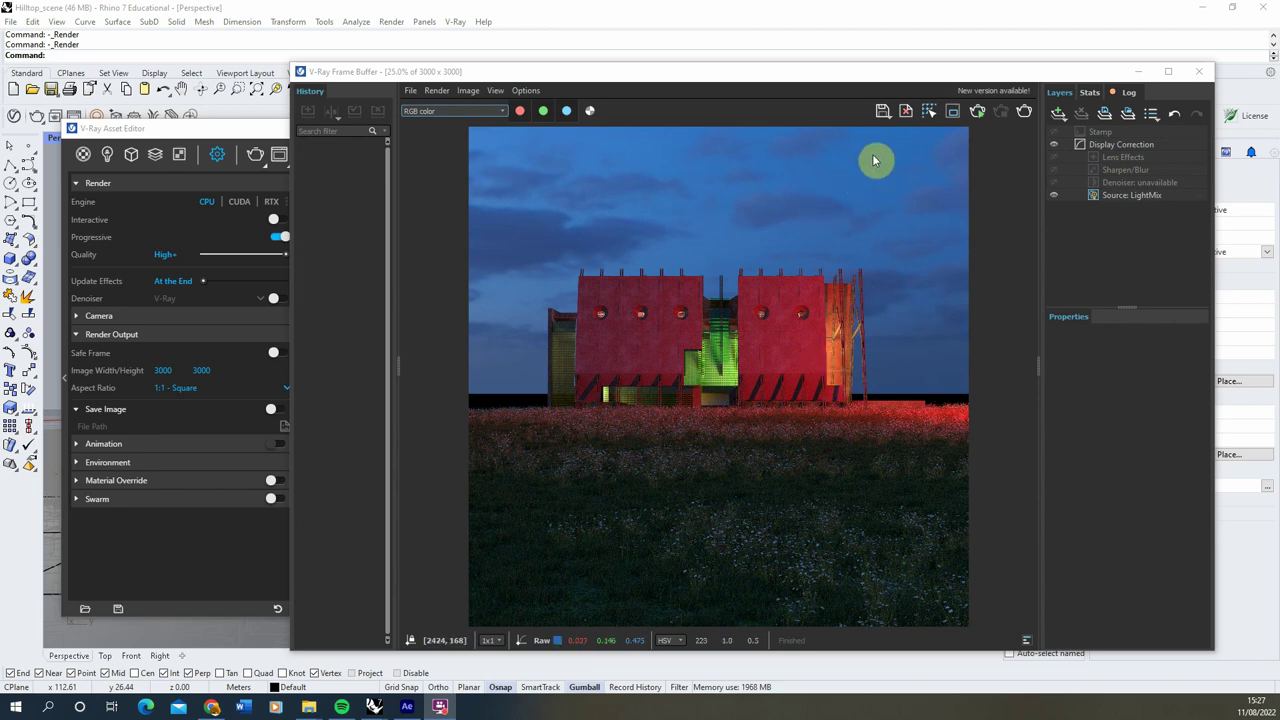
# Save all image channels to separate PNG files named Render in the Render folder and check the files in File Explorer.
pyautogui.click(882, 114)
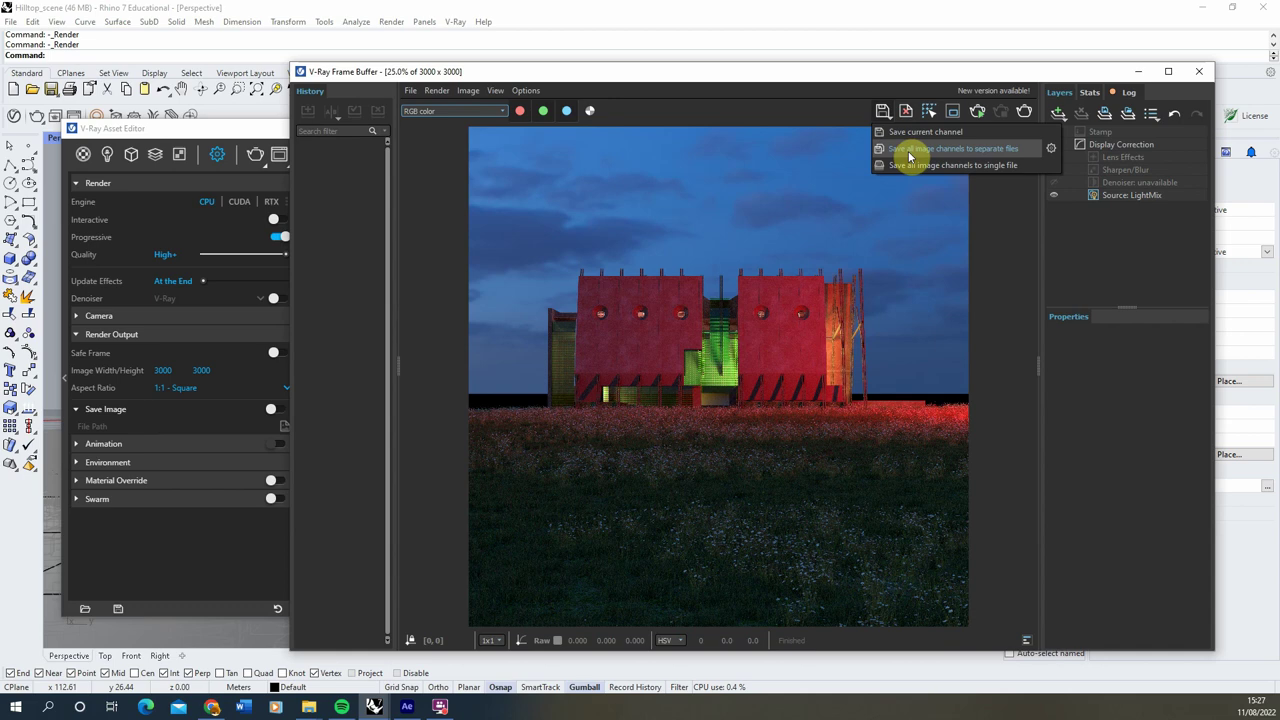
pyautogui.click(900, 150)
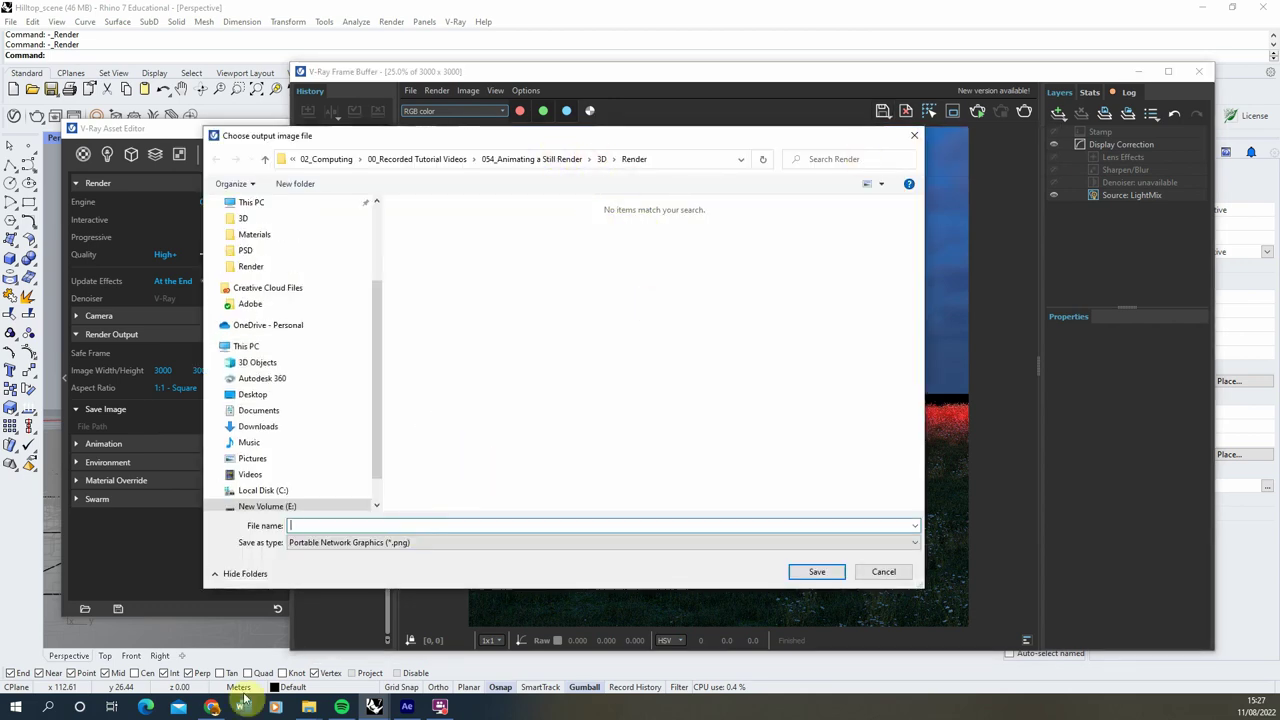
pyautogui.write('Render')
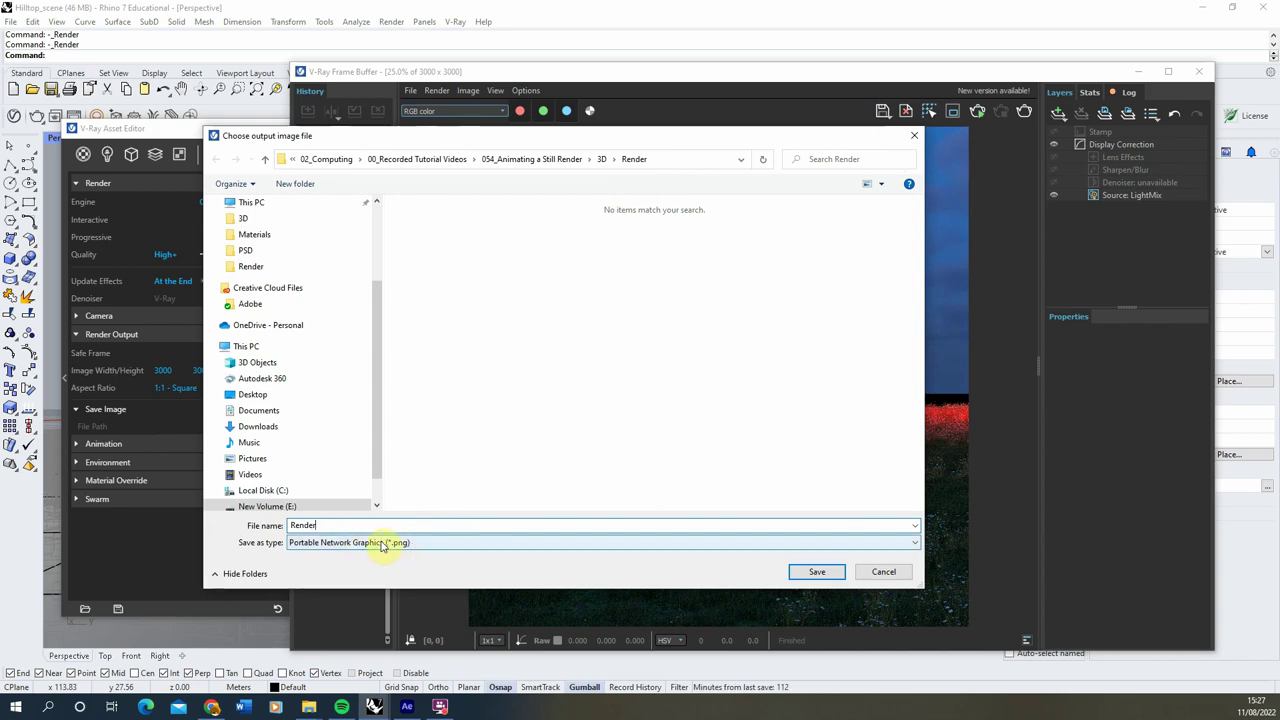
pyautogui.click(815, 573)
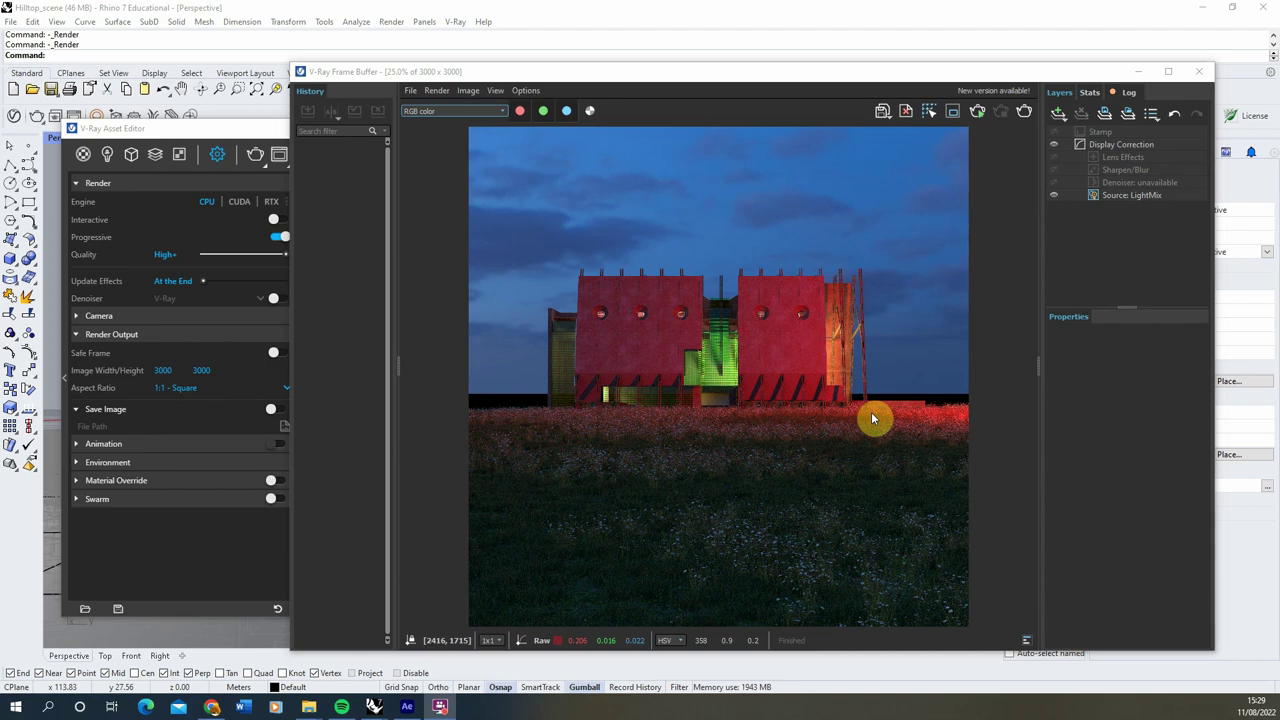
pyautogui.moveTo(309, 706)
pyautogui.click(220, 670)
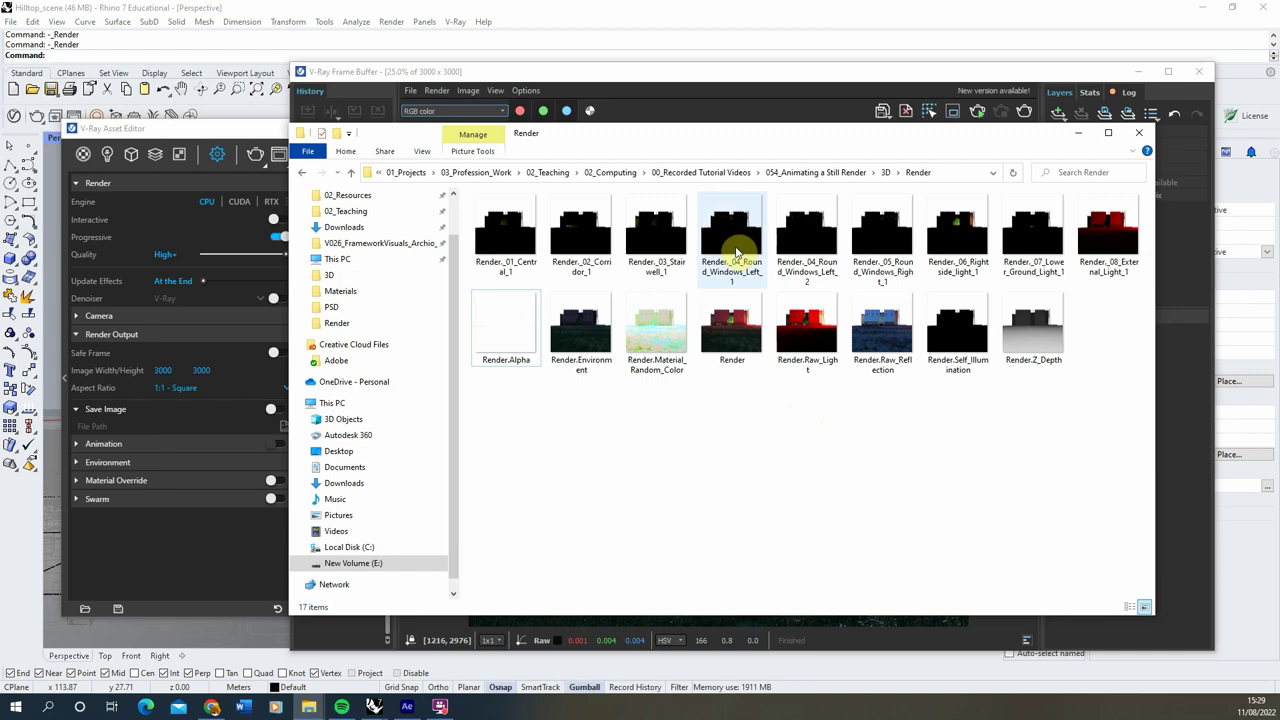
# Save only the Z_Depth channel as a JPEG named zdepth in the Render folder and check the file in File Explorer.
pyautogui.click(500, 71)
pyautogui.click(473, 112)
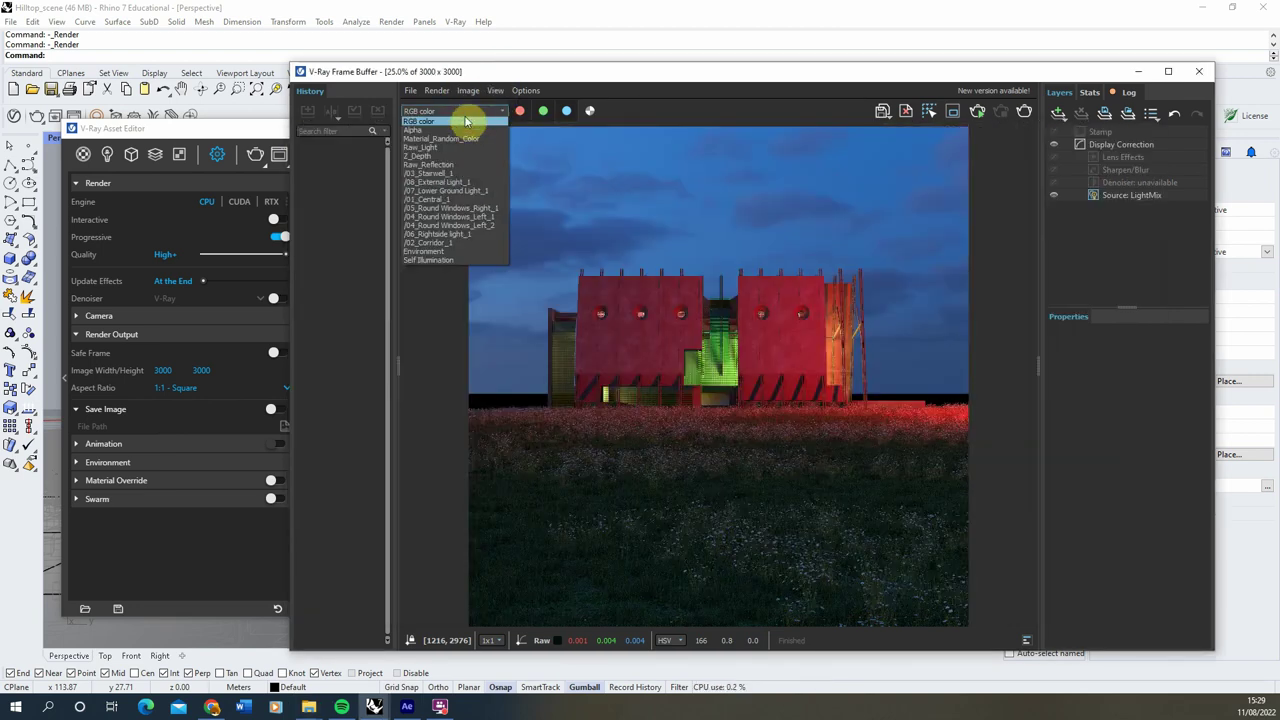
pyautogui.click(418, 156)
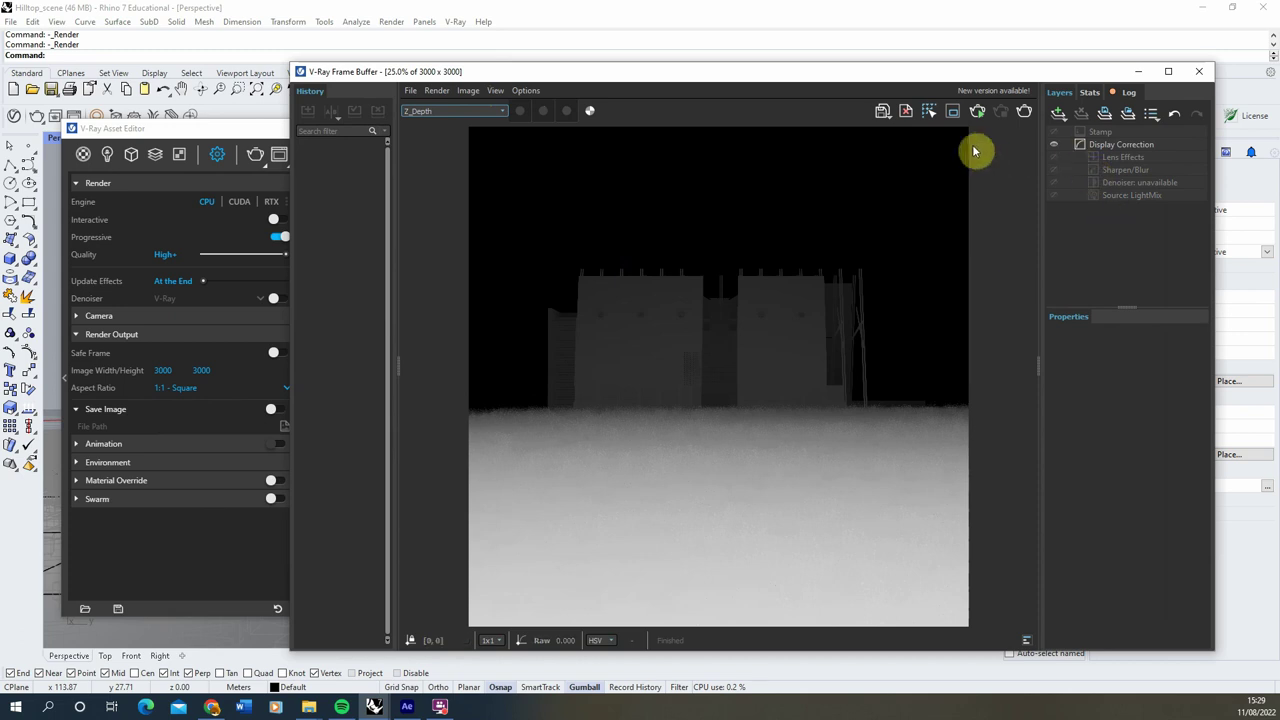
pyautogui.click(883, 111)
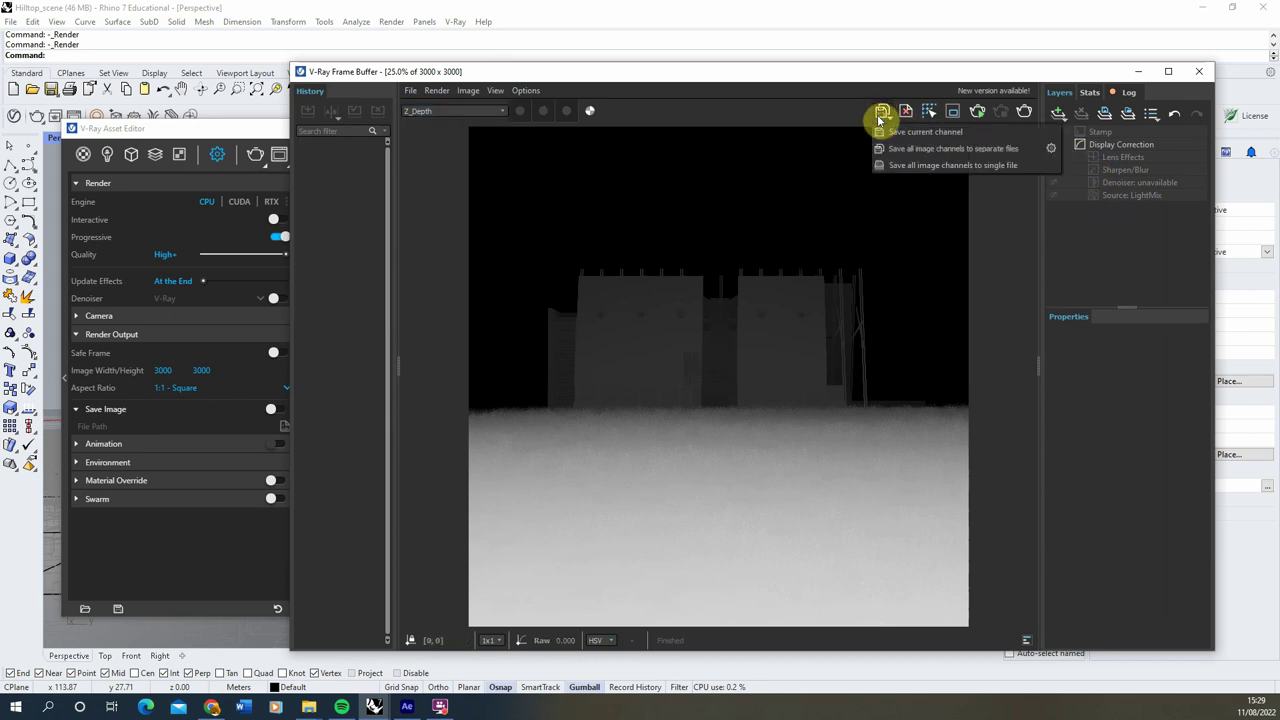
pyautogui.click(930, 134)
pyautogui.click(312, 542)
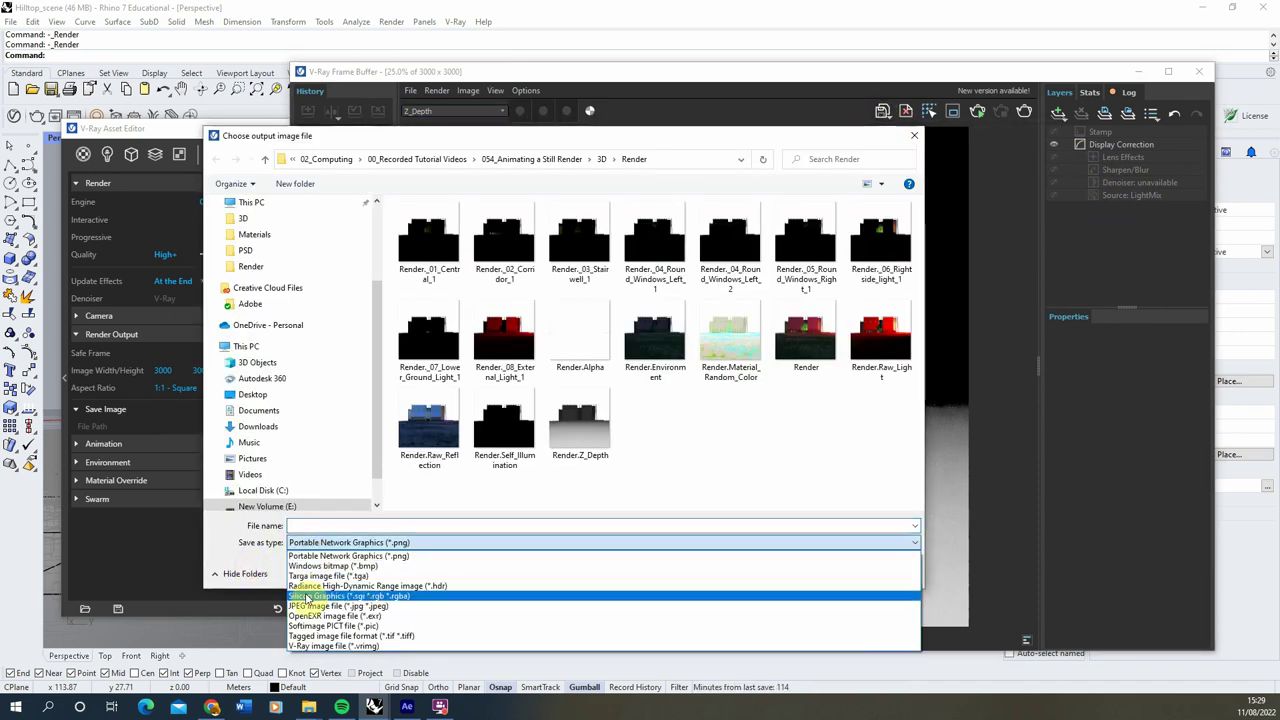
pyautogui.click(325, 606)
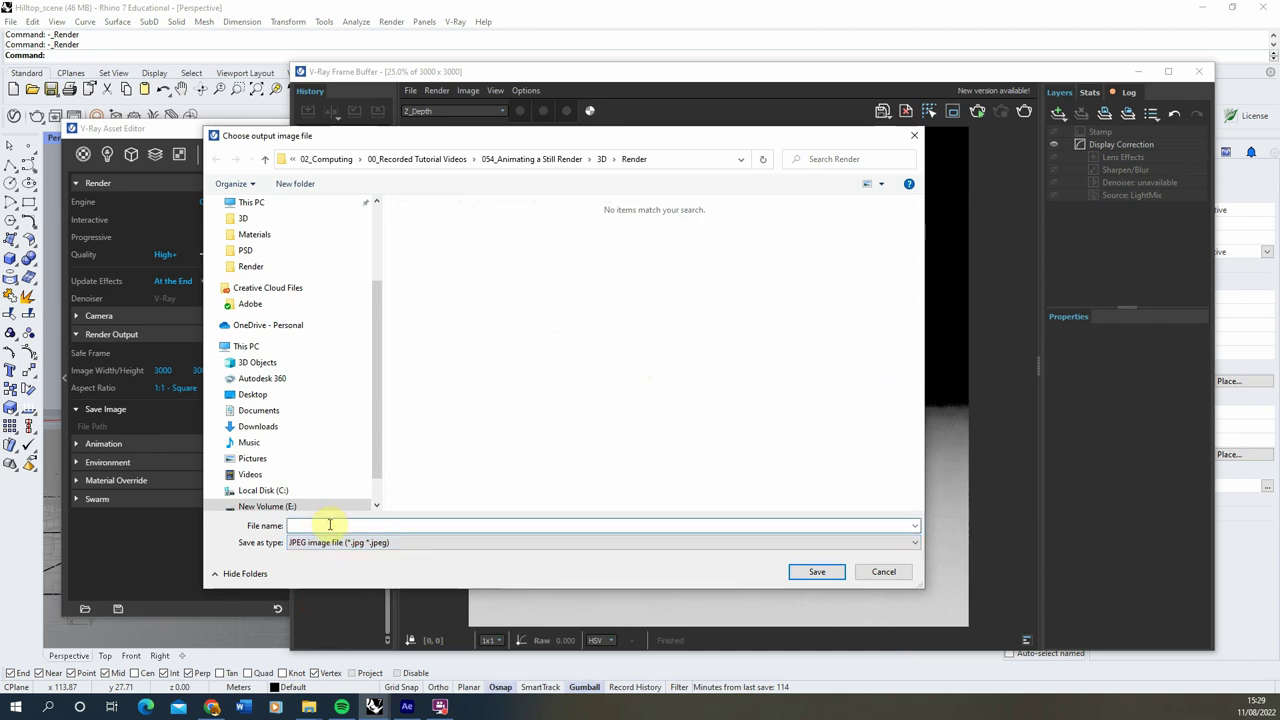
pyautogui.write('zdepth')
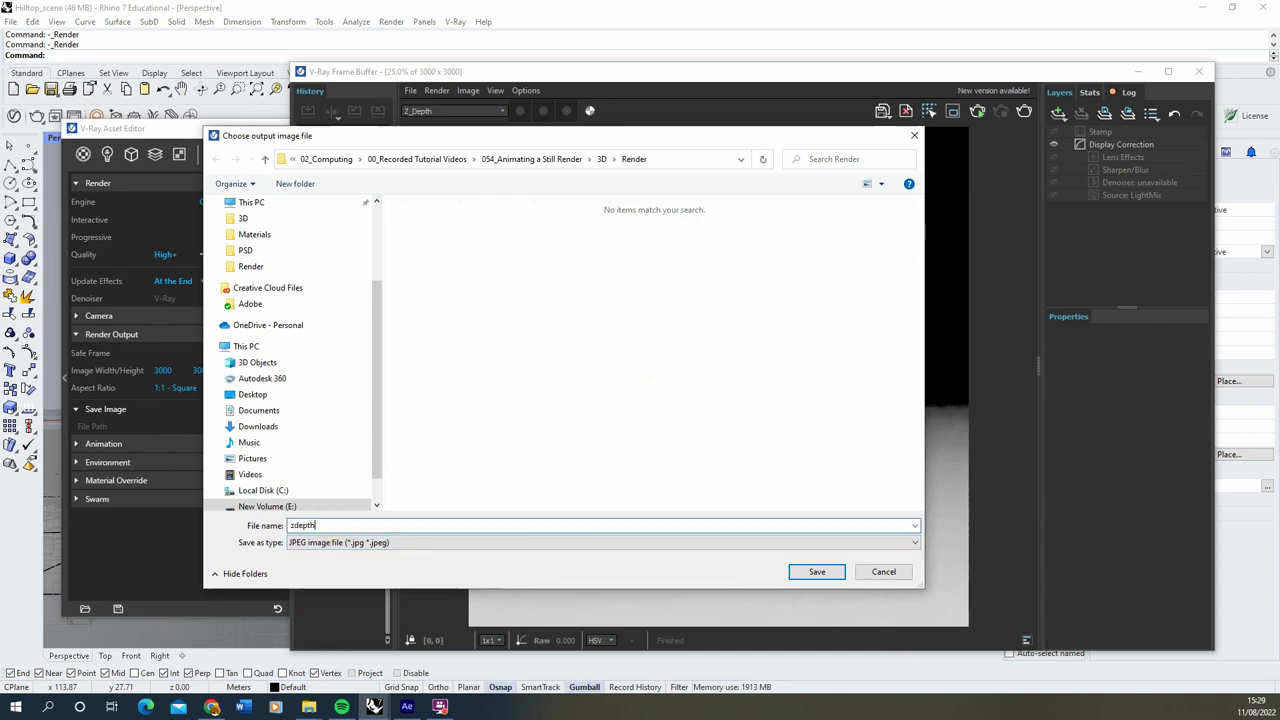
pyautogui.click(815, 573)
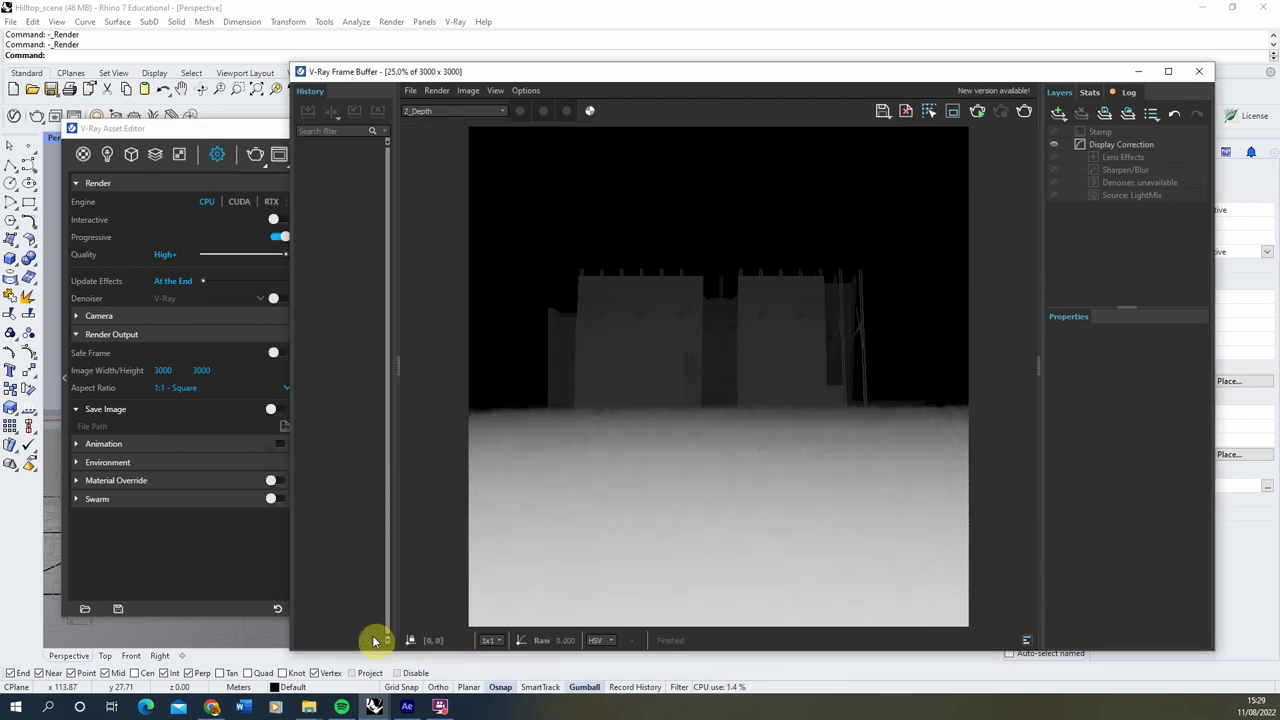
pyautogui.moveTo(278, 708)
pyautogui.click(158, 640)
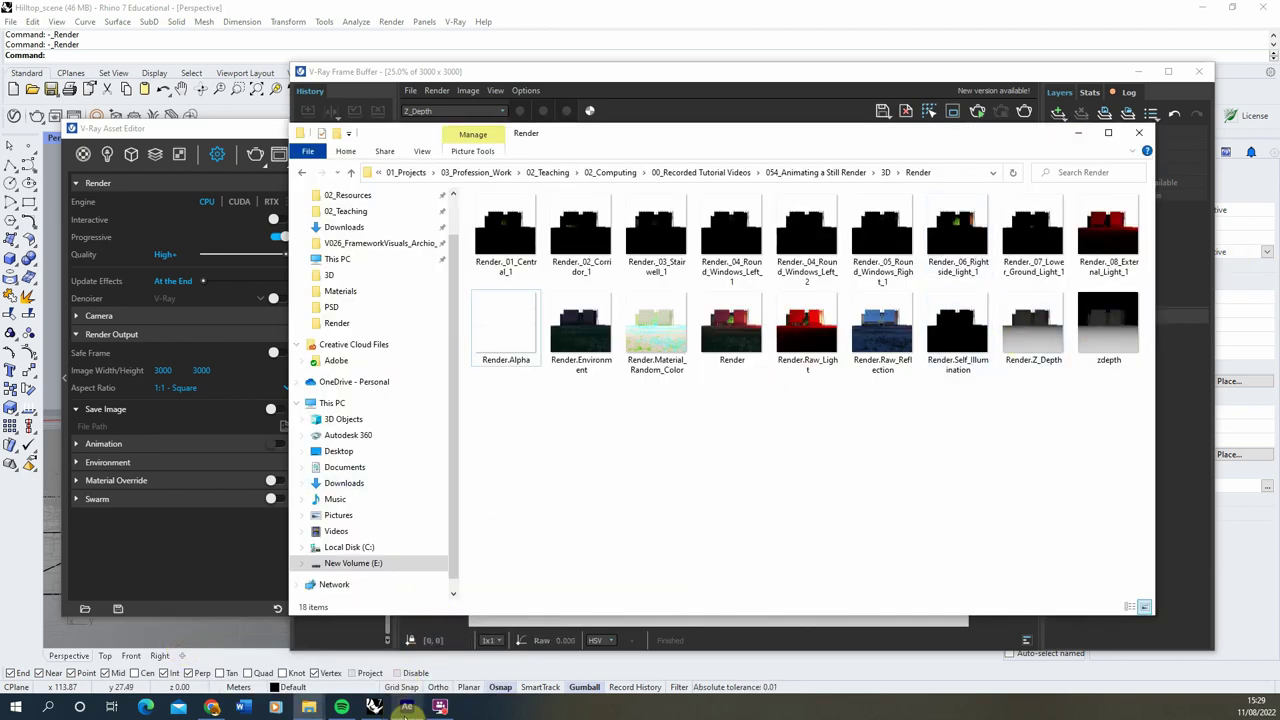
# Switch to After Effects and create a 2000 x 2000 px composition at 30 fps with a duration of 15 seconds.
pyautogui.moveTo(406, 712)
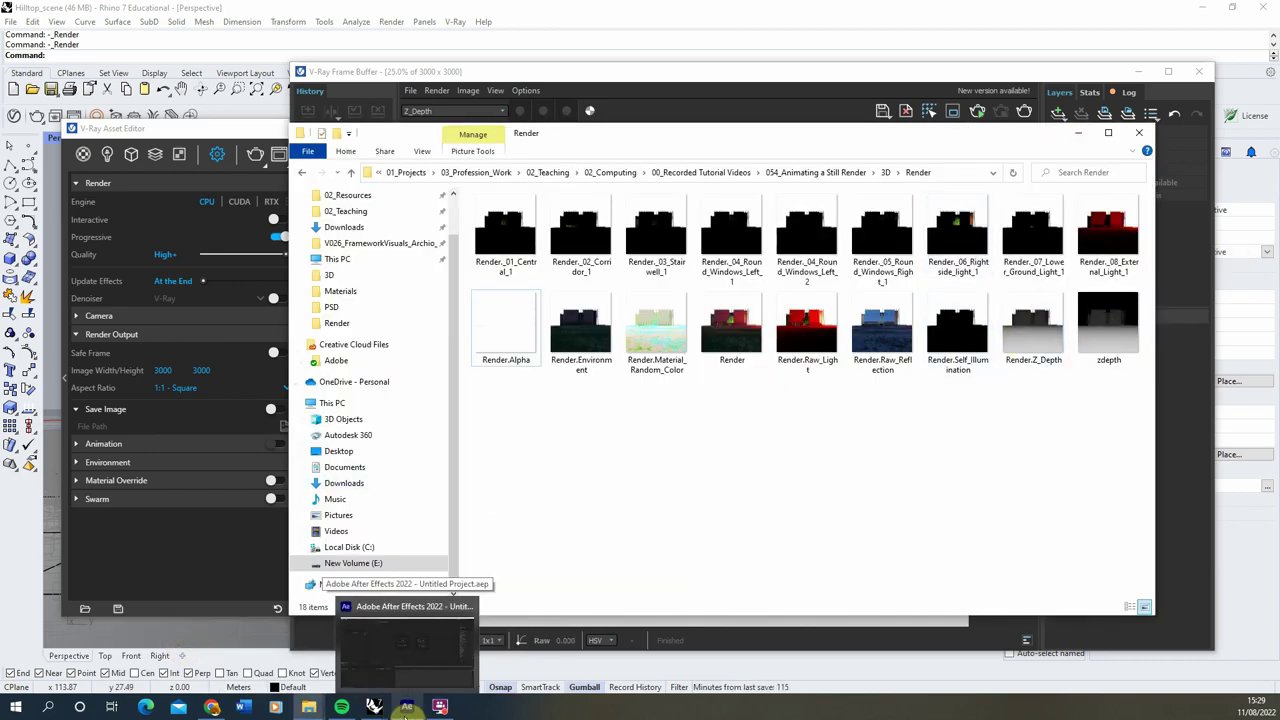
pyautogui.click(414, 702)
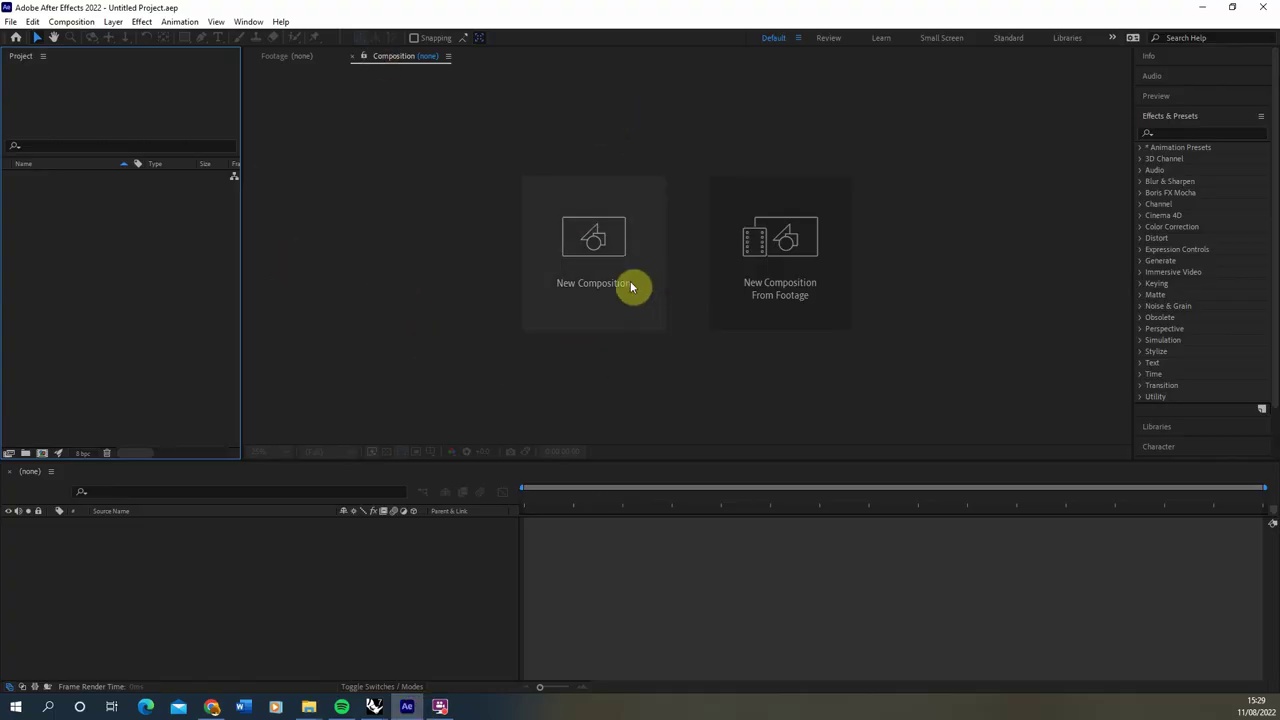
pyautogui.click(585, 290)
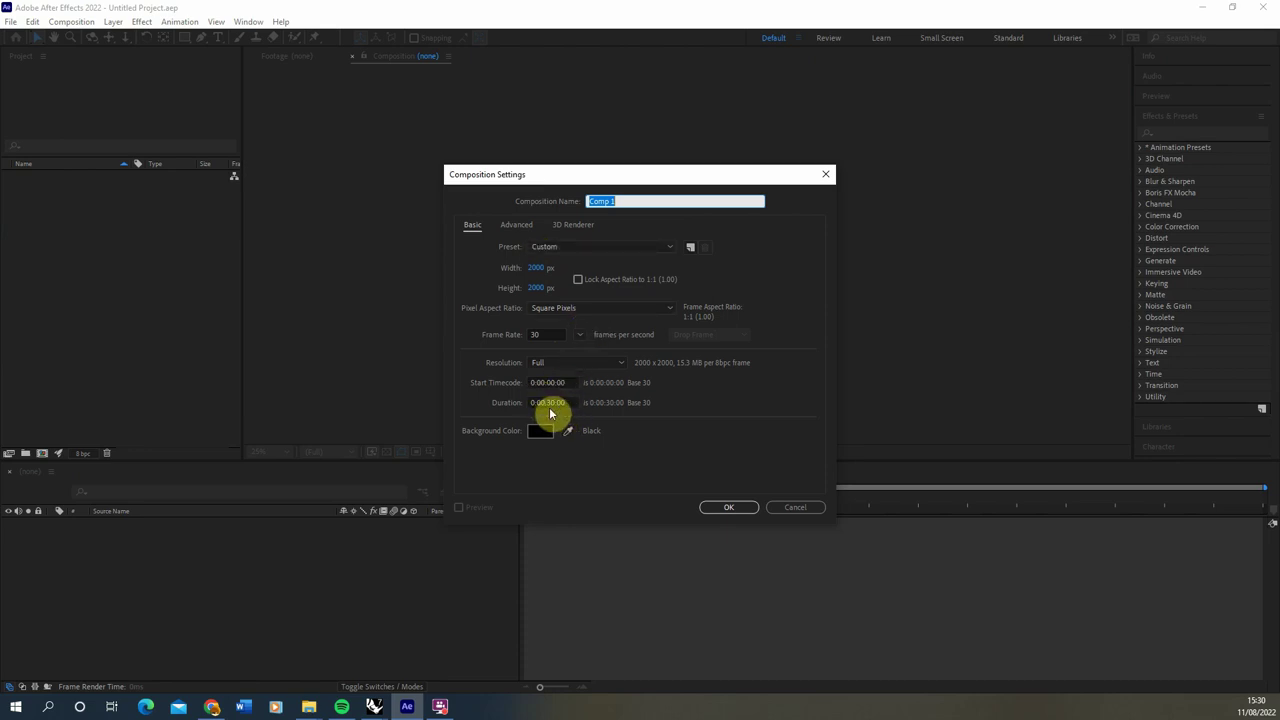
pyautogui.doubleClick(553, 403)
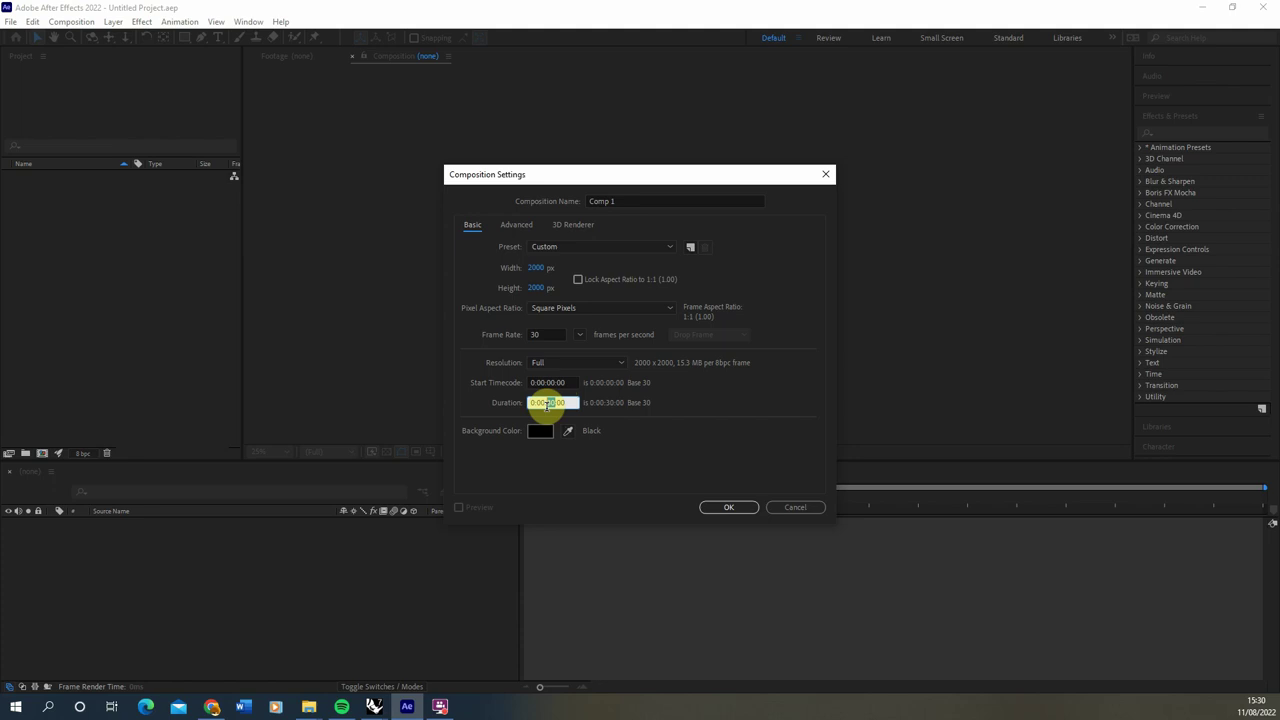
pyautogui.write('15')
pyautogui.click(565, 383)
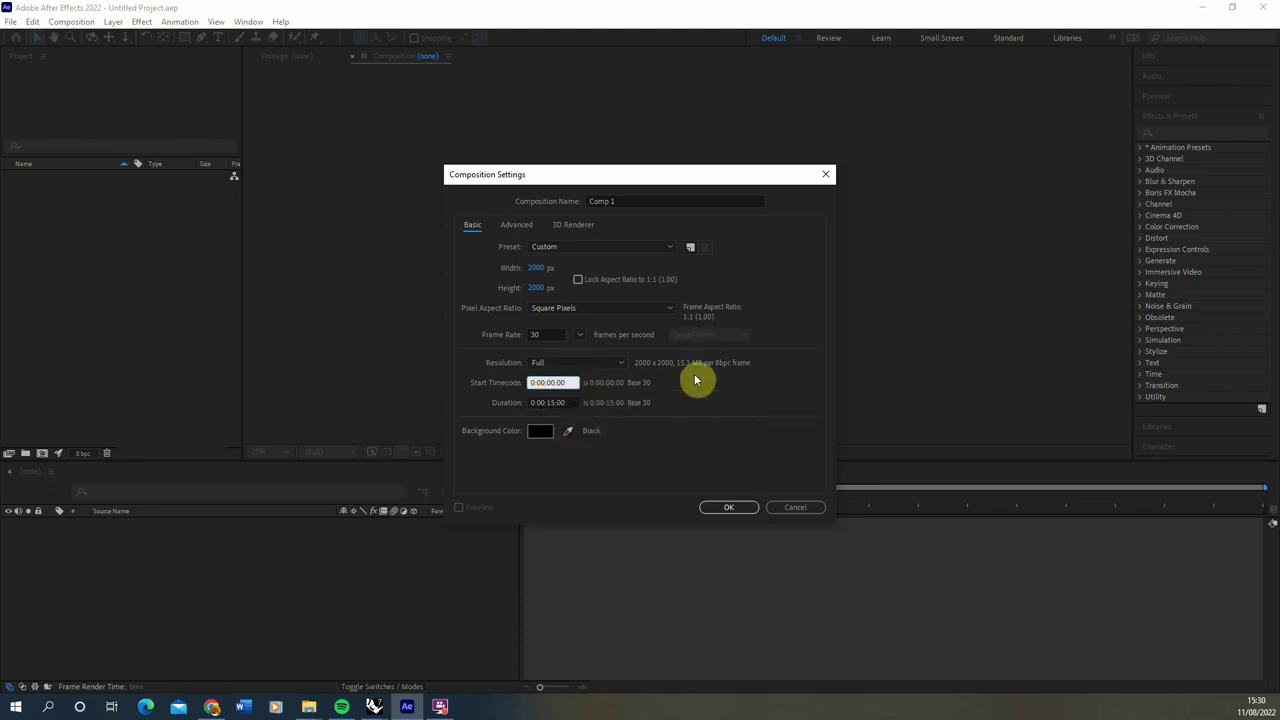
pyautogui.click(727, 507)
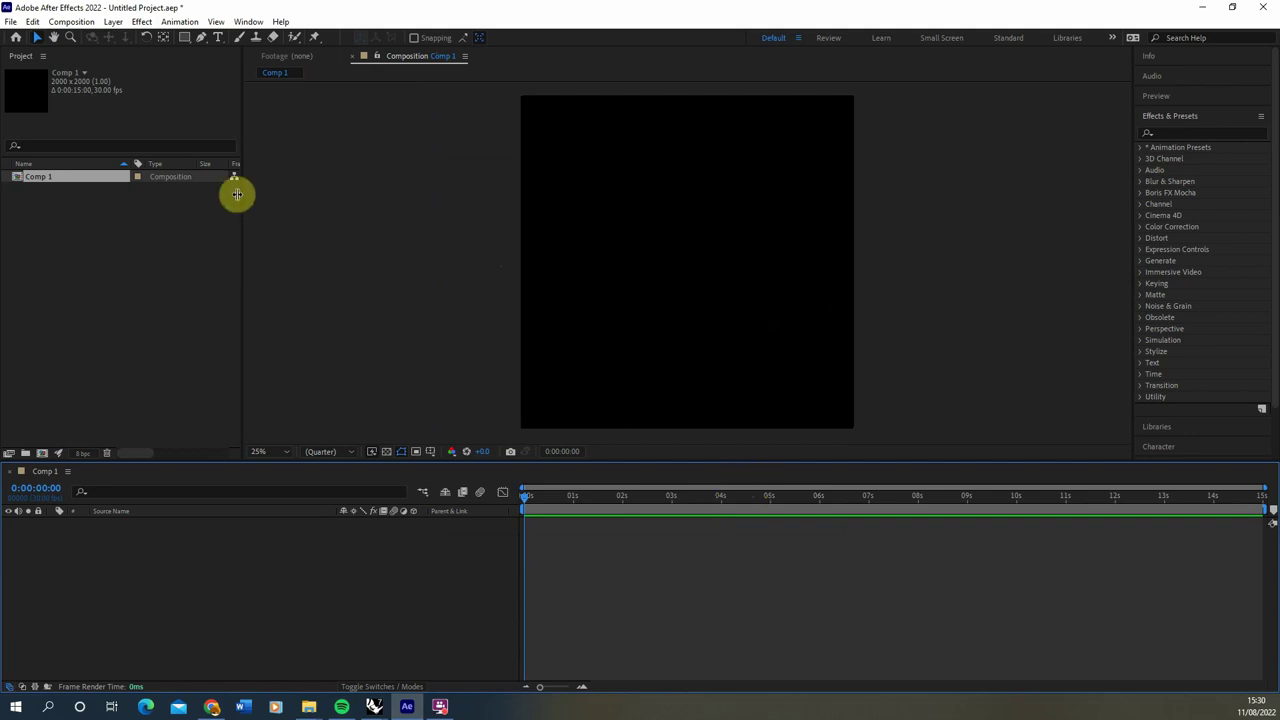
# Switch to the Render folder in File Explorer.
pyautogui.moveTo(309, 705)
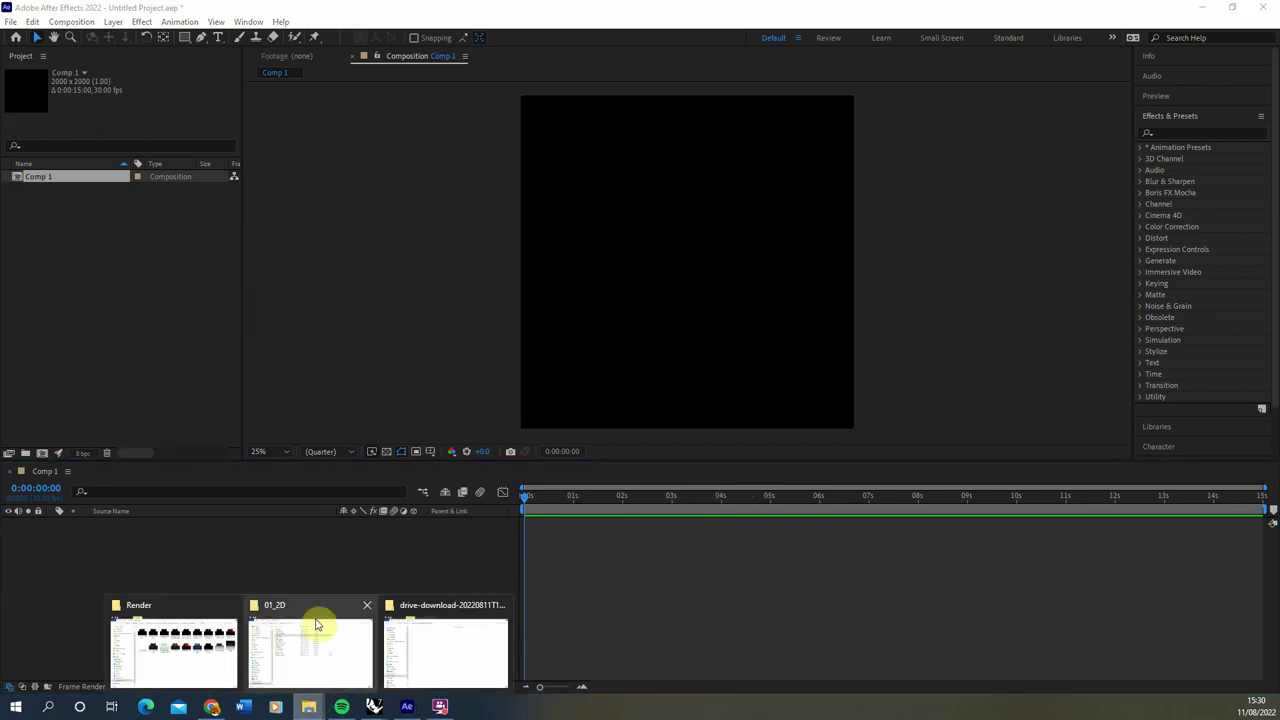
pyautogui.click(180, 645)
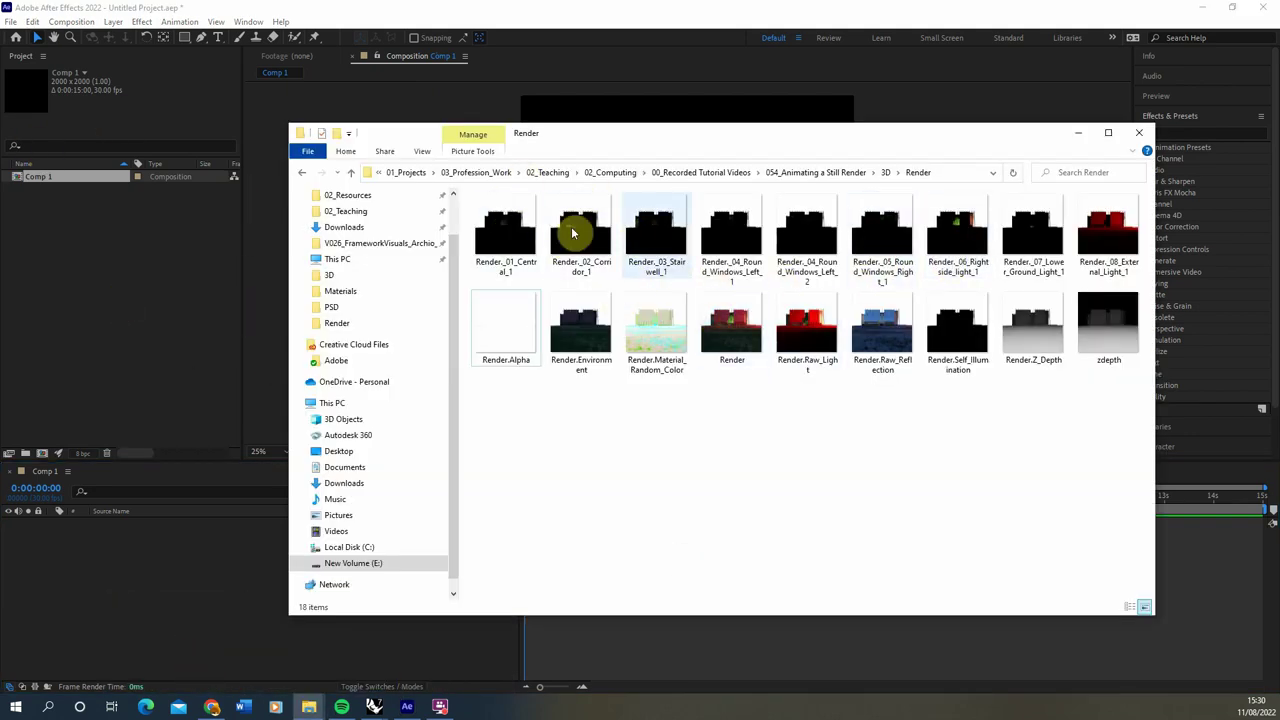
pyautogui.click(533, 242)
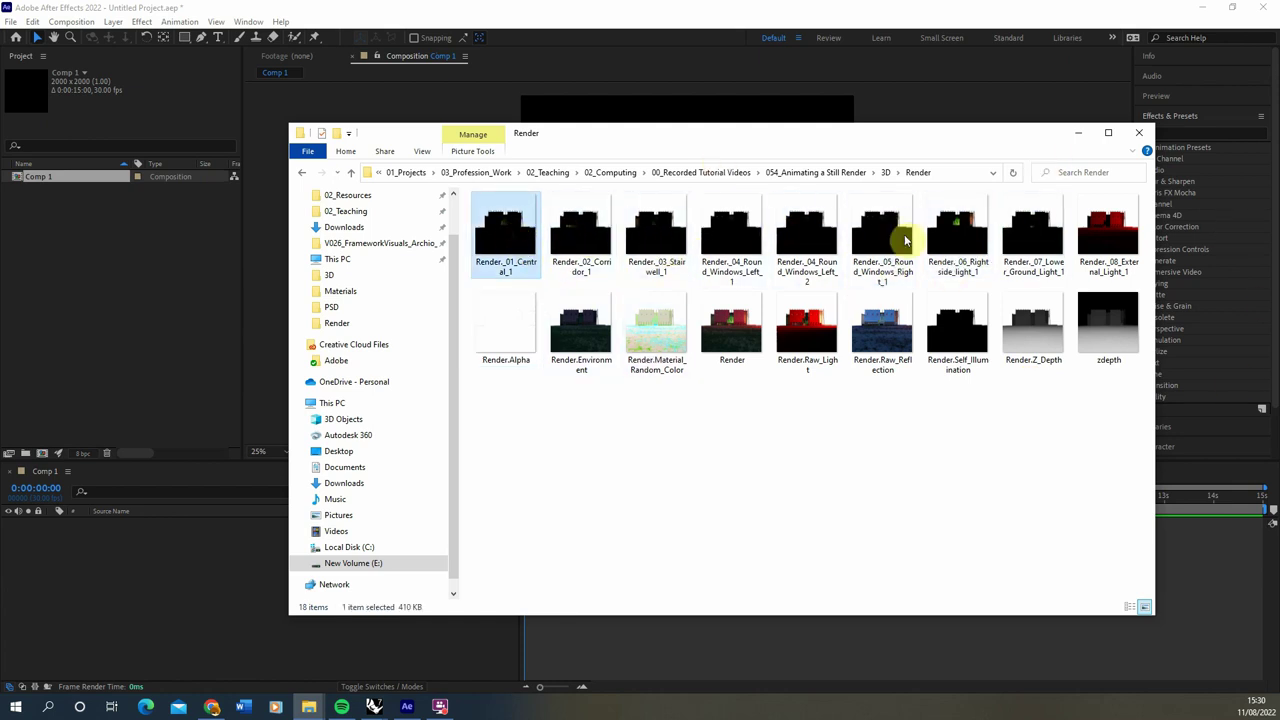
pyautogui.keyDown('shift'); pyautogui.click(1110, 236); pyautogui.keyUp('shift')
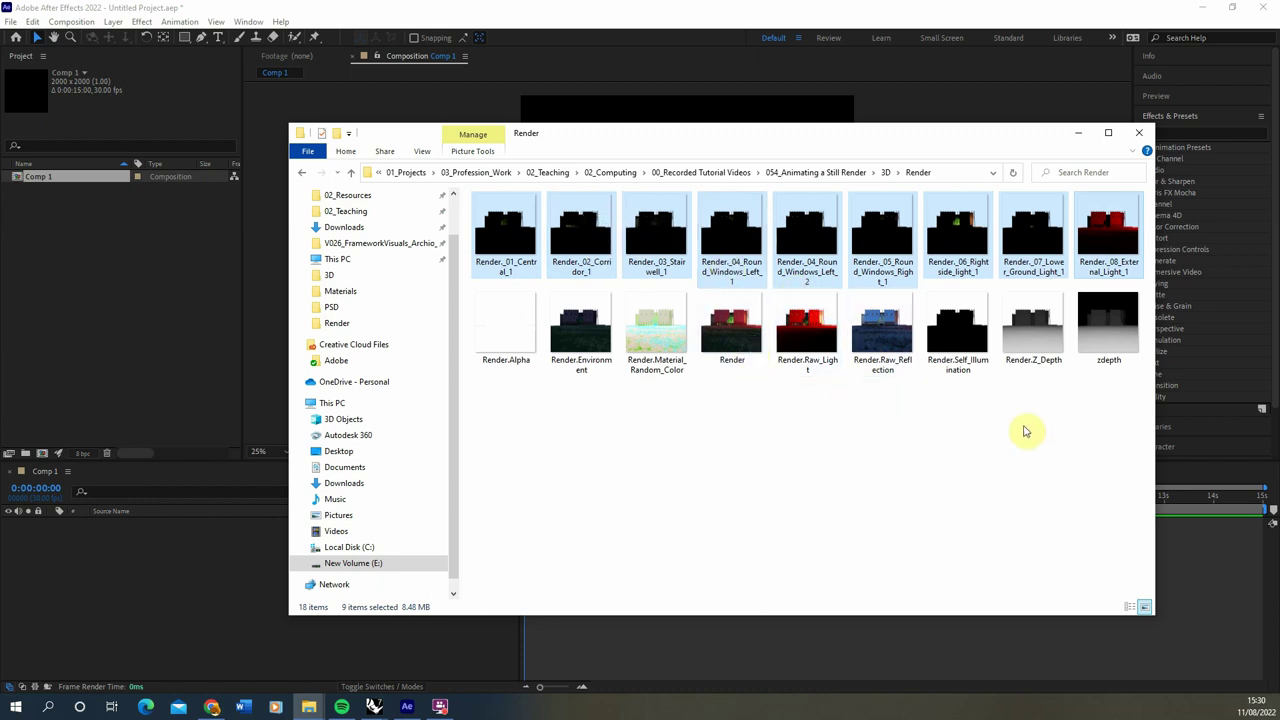
pyautogui.keyDown('ctrl'); pyautogui.click(578, 330); pyautogui.keyUp('ctrl')
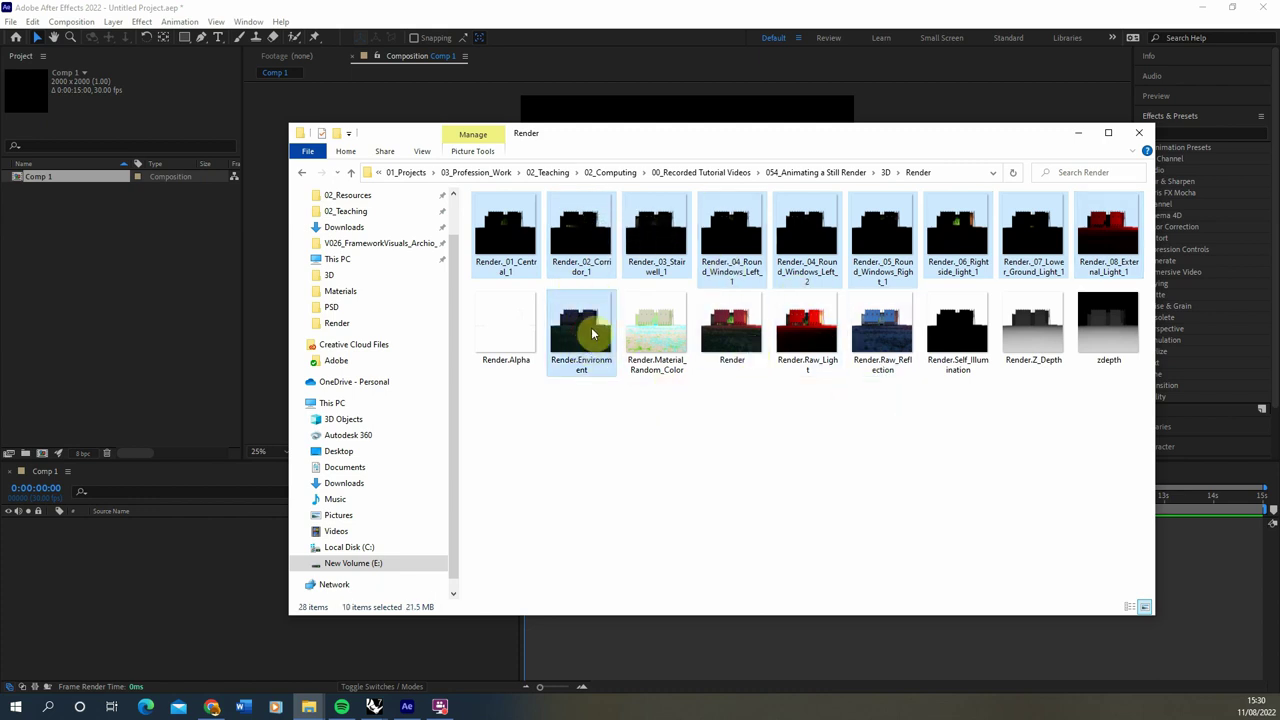
pyautogui.hotkey('ctrl', 'c')
pyautogui.hotkey('ctrl', 'v')
pyautogui.press('Delete')
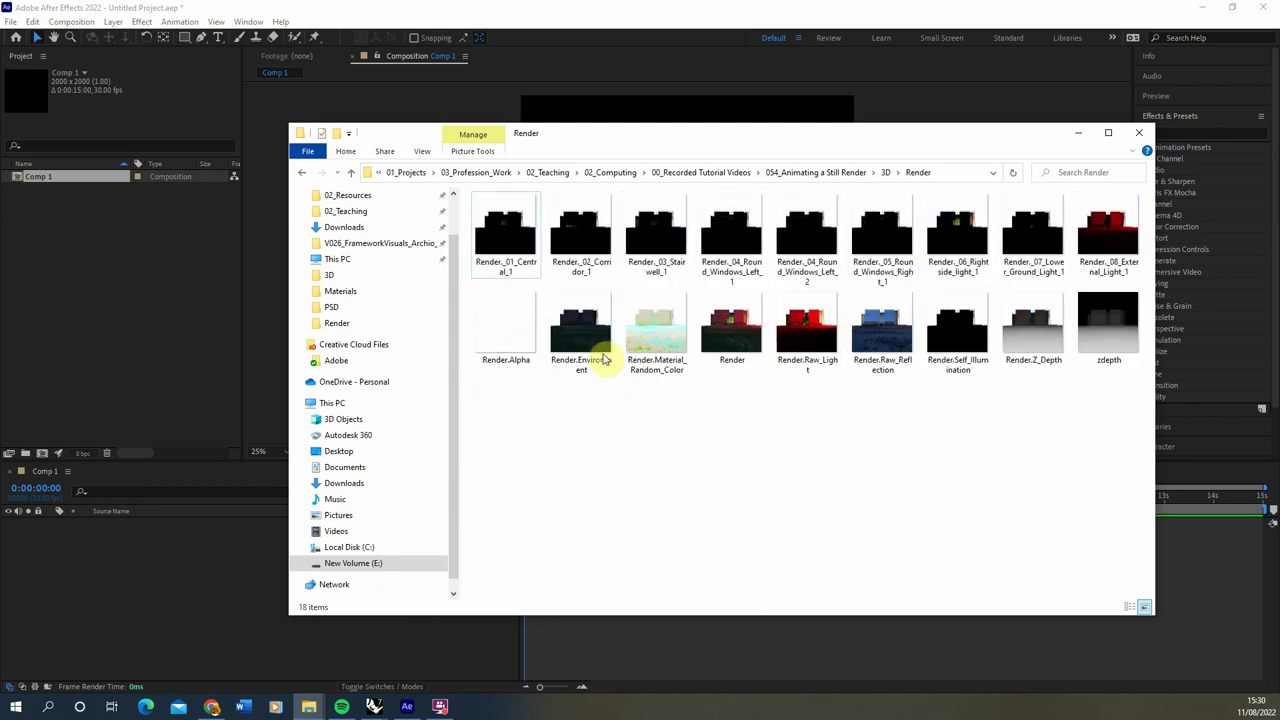
# Import the nine light passes, Render.Environment, Render and zdepth images from the Render folder into the After Effects project.
pyautogui.keyDown('shift'); pyautogui.click(1120, 236); pyautogui.keyUp('shift')
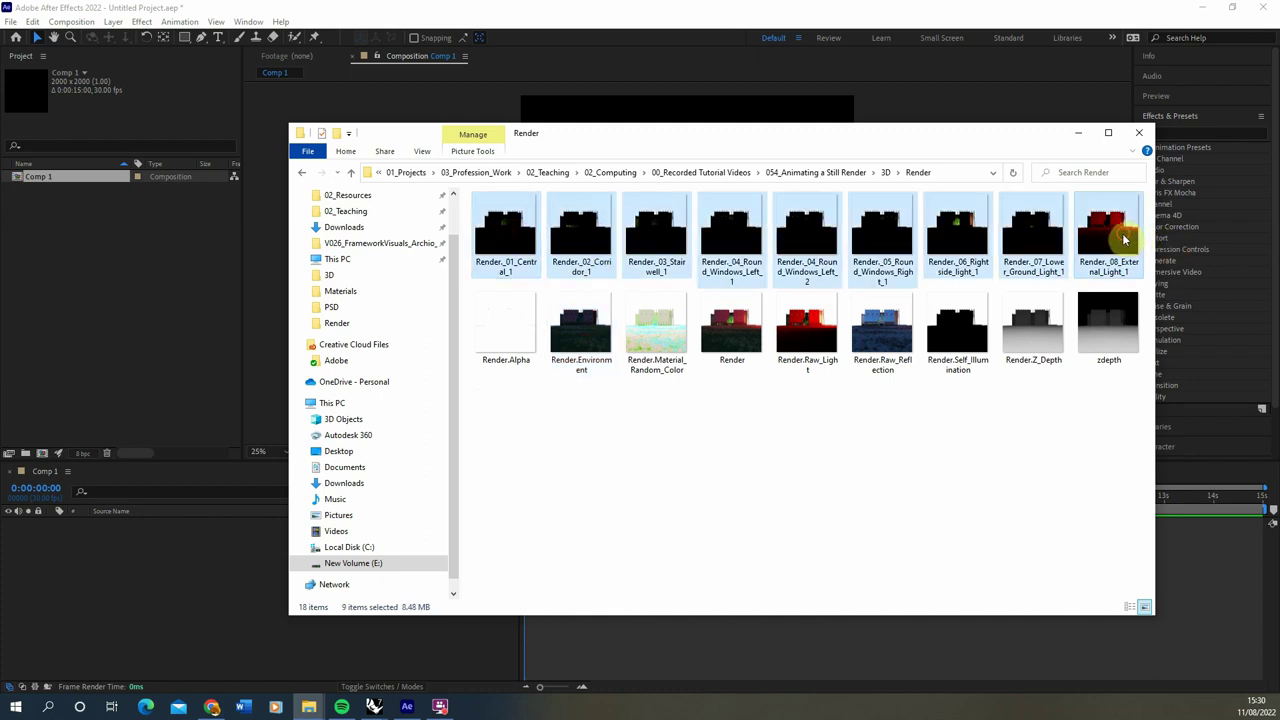
pyautogui.keyDown('ctrl'); pyautogui.click(578, 330); pyautogui.keyUp('ctrl')
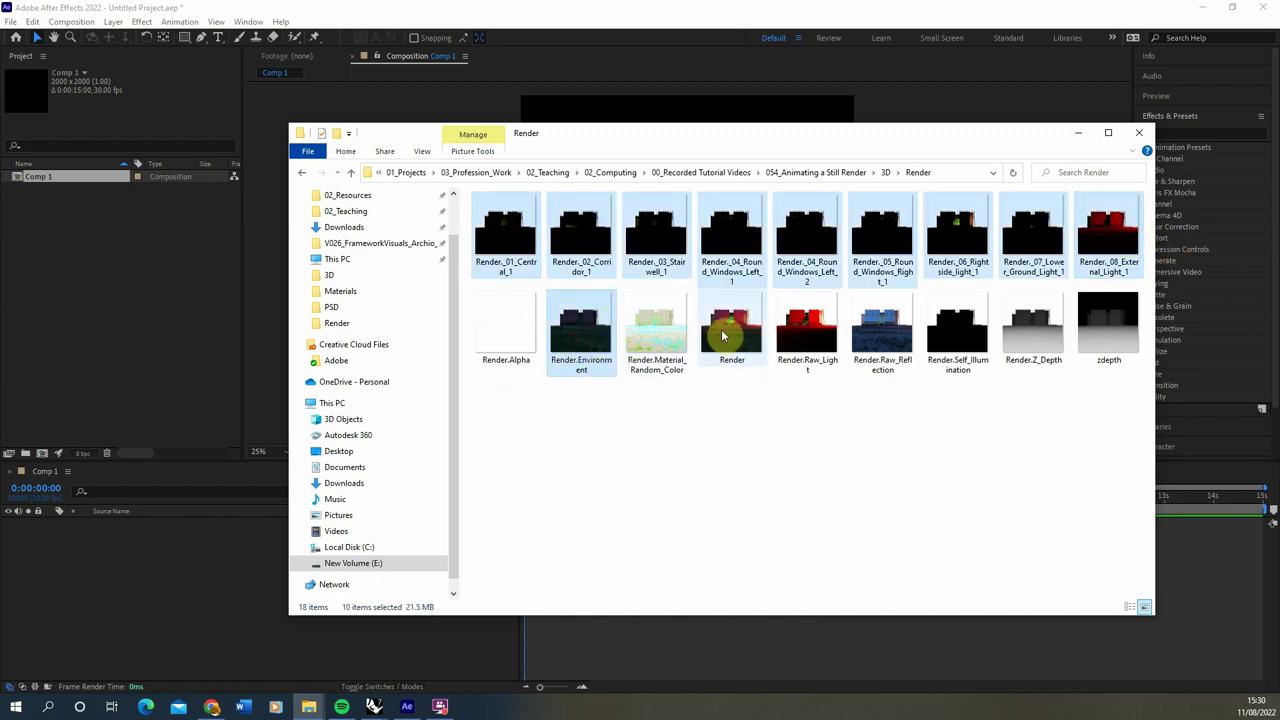
pyautogui.keyDown('ctrl'); pyautogui.click(730, 345); pyautogui.keyUp('ctrl')
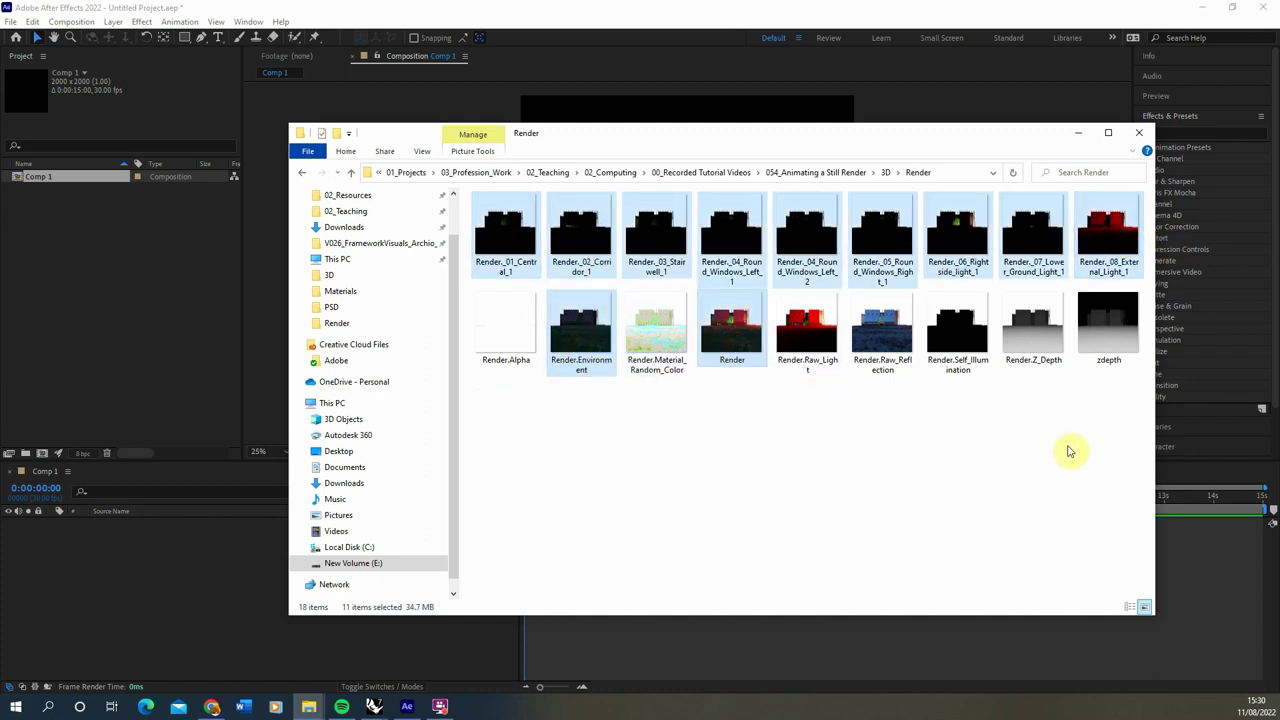
pyautogui.keyDown('ctrl'); pyautogui.click(1106, 325); pyautogui.keyUp('ctrl')
pyautogui.keyDown('ctrl'); pyautogui.click(1034, 337); pyautogui.keyUp('ctrl')
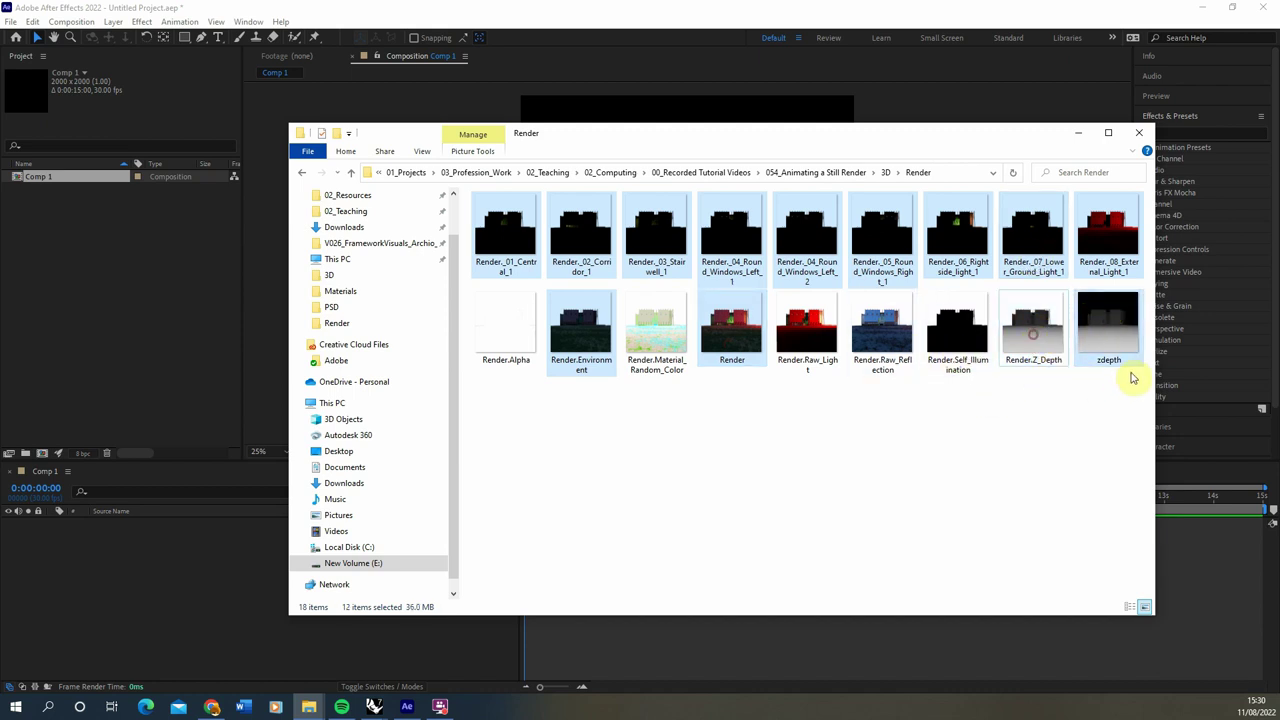
pyautogui.keyDown('ctrl'); pyautogui.click(1050, 312); pyautogui.keyUp('ctrl')
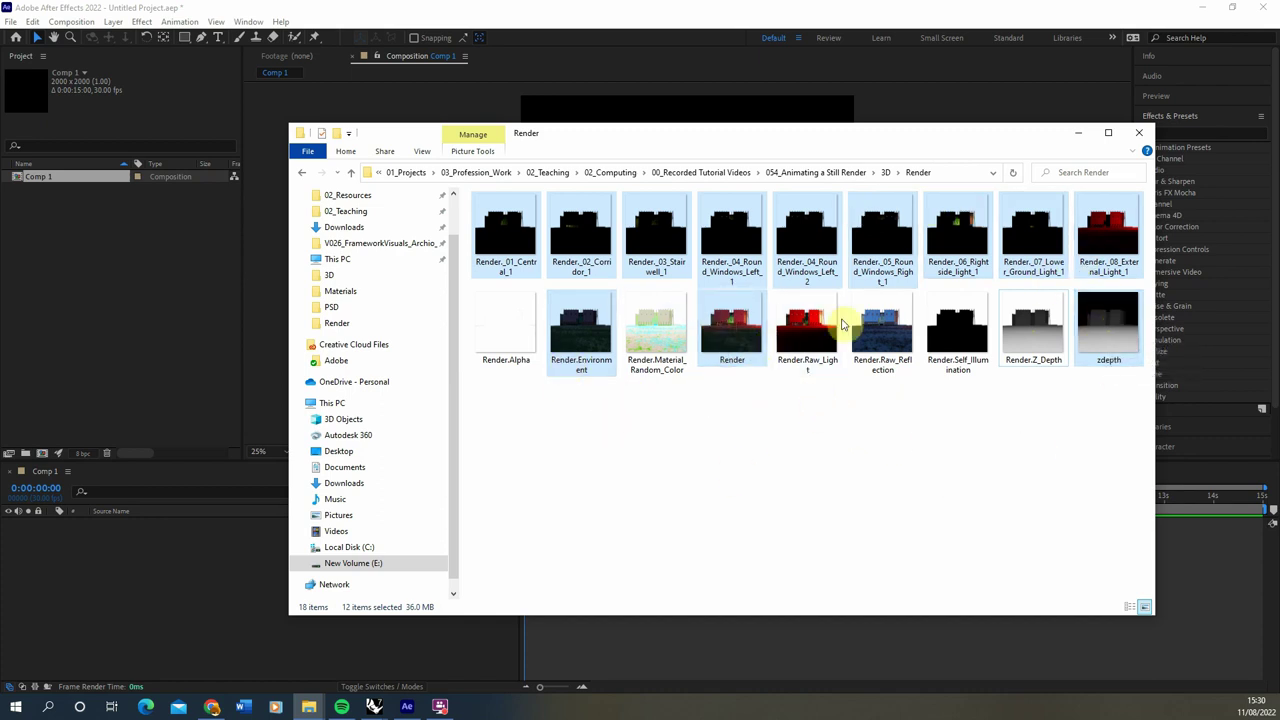
pyautogui.moveTo(580, 249); pyautogui.dragTo(120, 271)
pyautogui.click(66, 374)
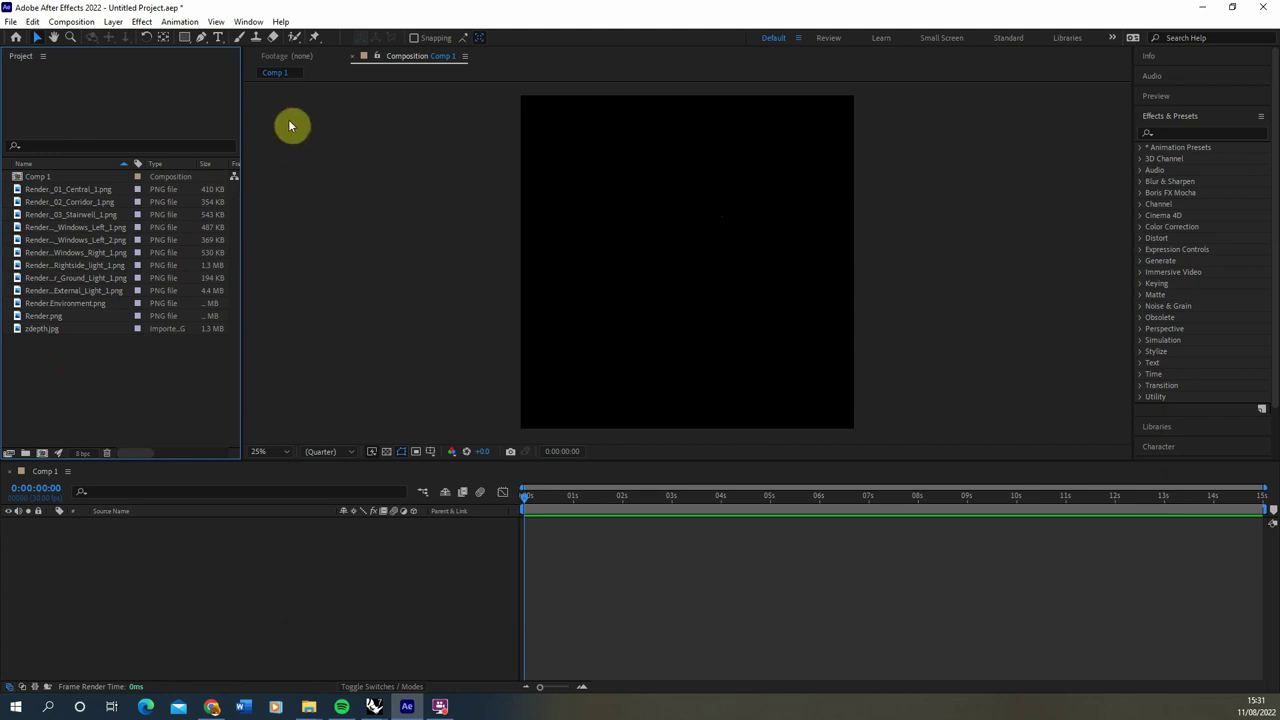
# Add Render.Environment.png as a layer in the Comp 1 timeline and preview it from the start.
pyautogui.click(74, 303)
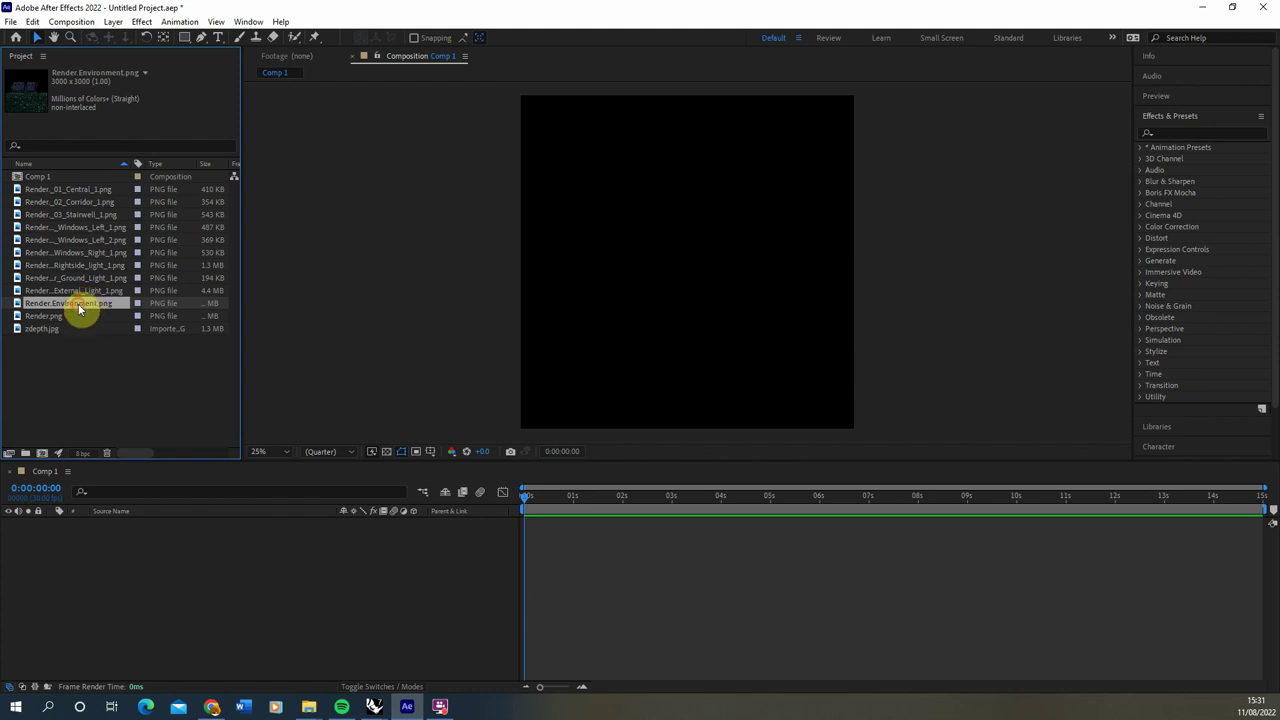
pyautogui.moveTo(82, 304); pyautogui.dragTo(171, 520)
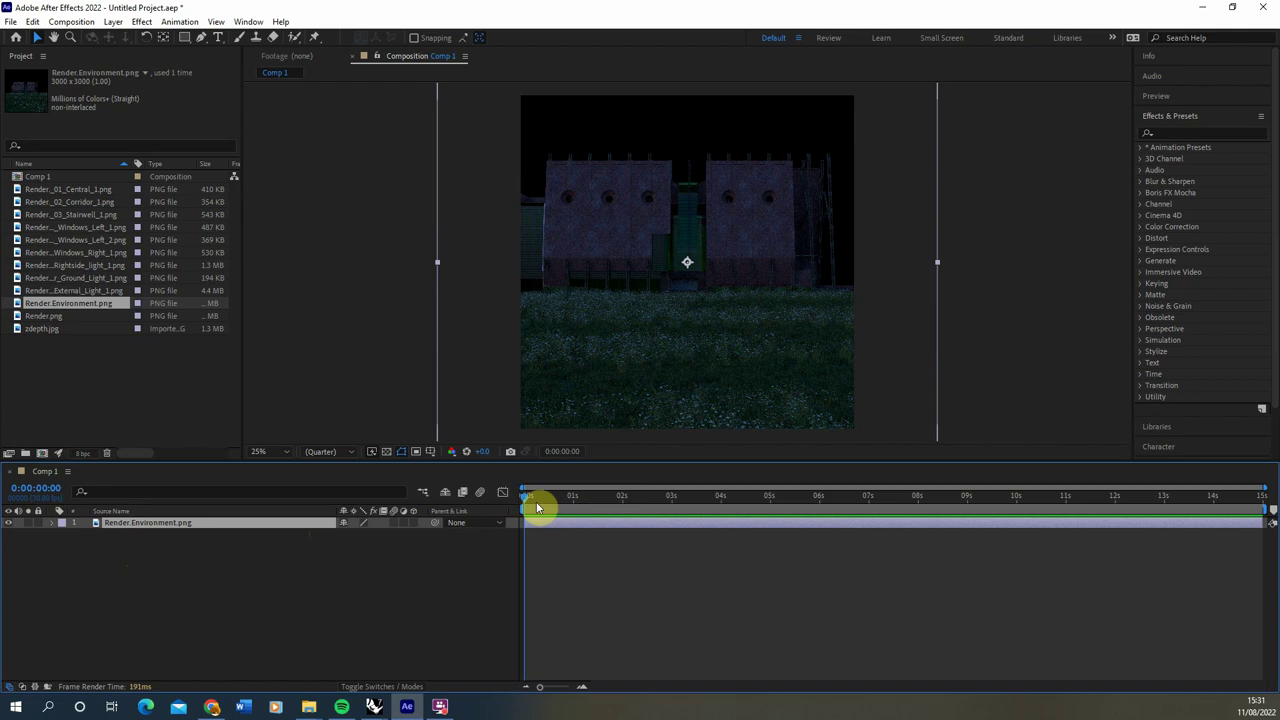
pyautogui.moveTo(529, 500); pyautogui.dragTo(509, 526)
pyautogui.press('space')
pyautogui.press('space')
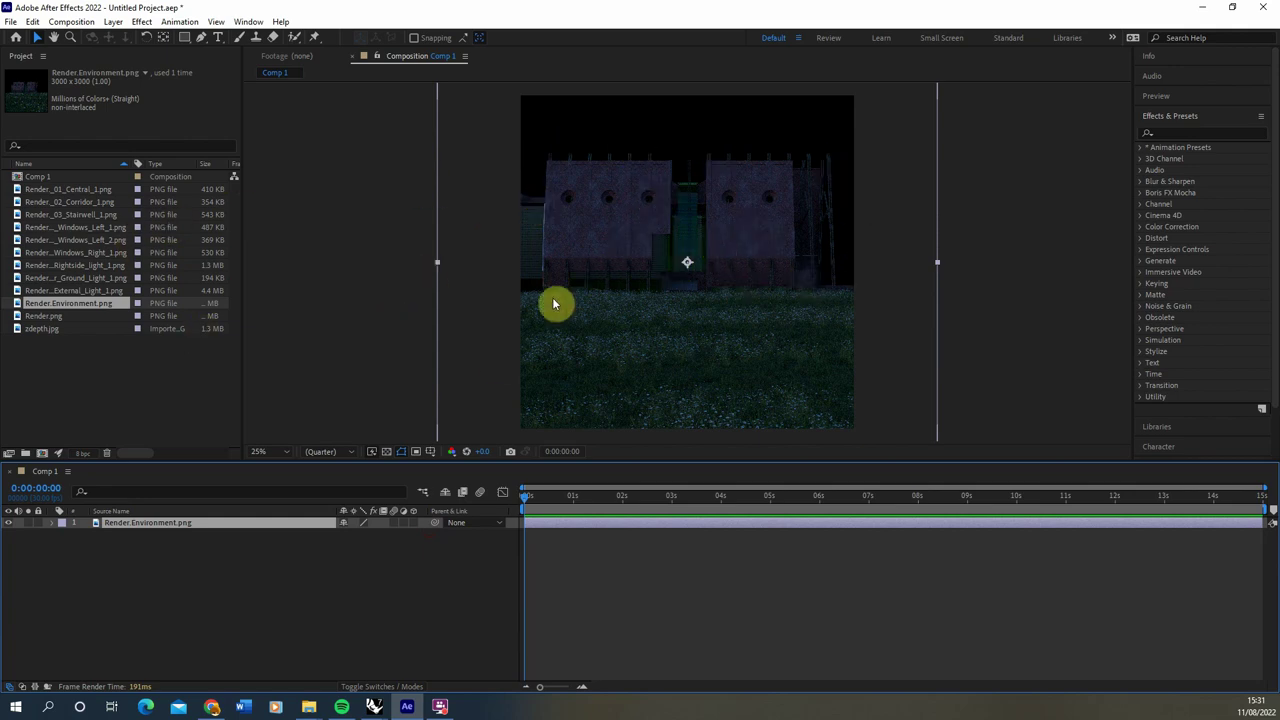
# Scale the Render.Environment layer to 68% and set a Scale keyframe at 0:00:00:00.
pyautogui.click(53, 525)
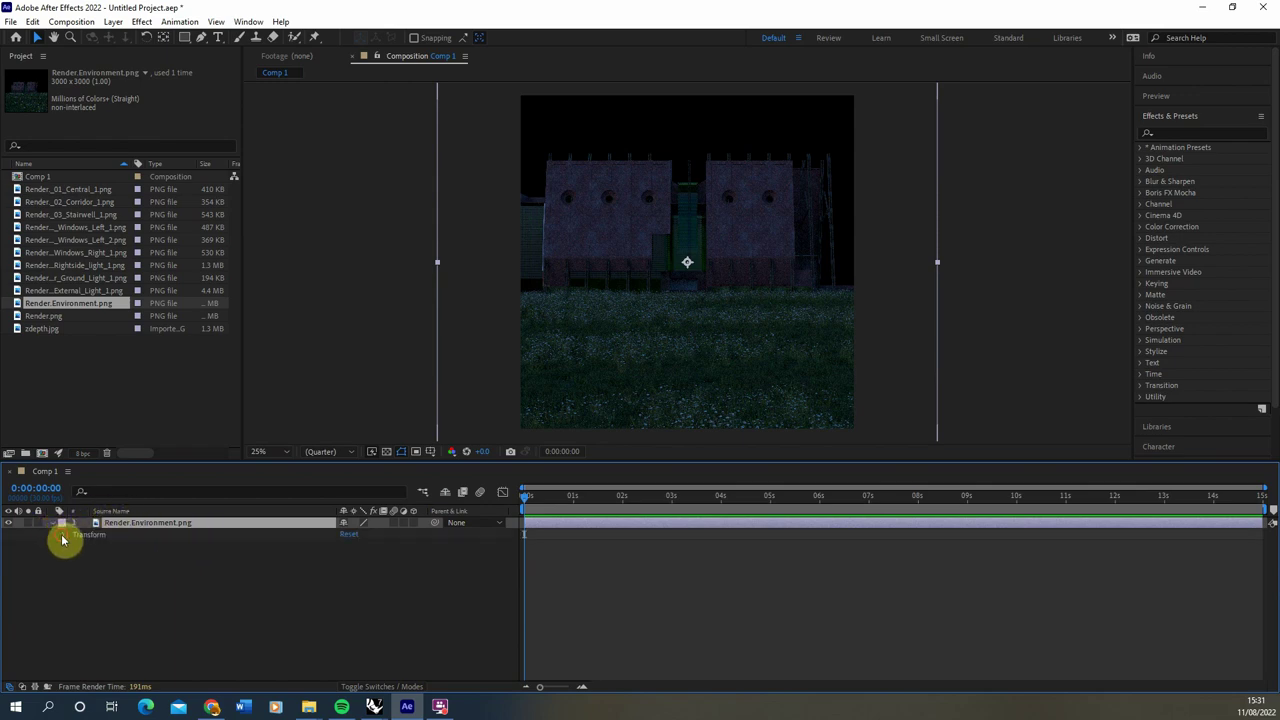
pyautogui.click(64, 535)
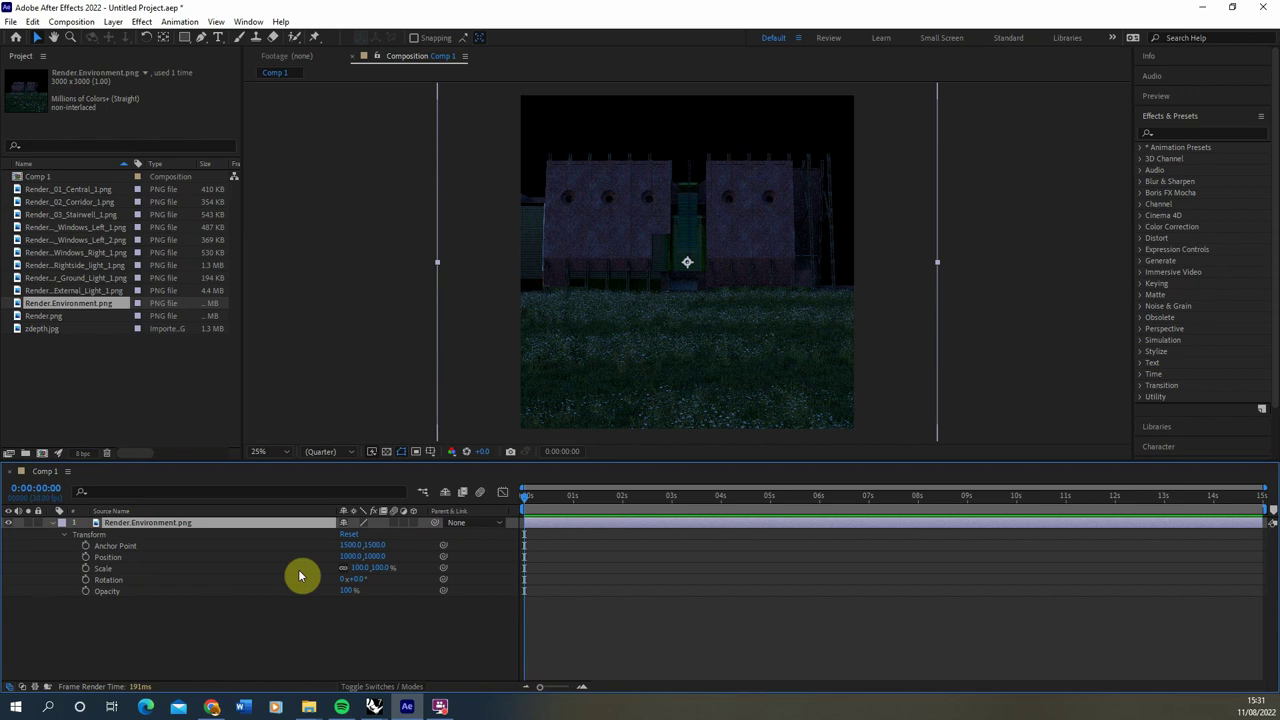
pyautogui.moveTo(382, 572); pyautogui.dragTo(420, 577)
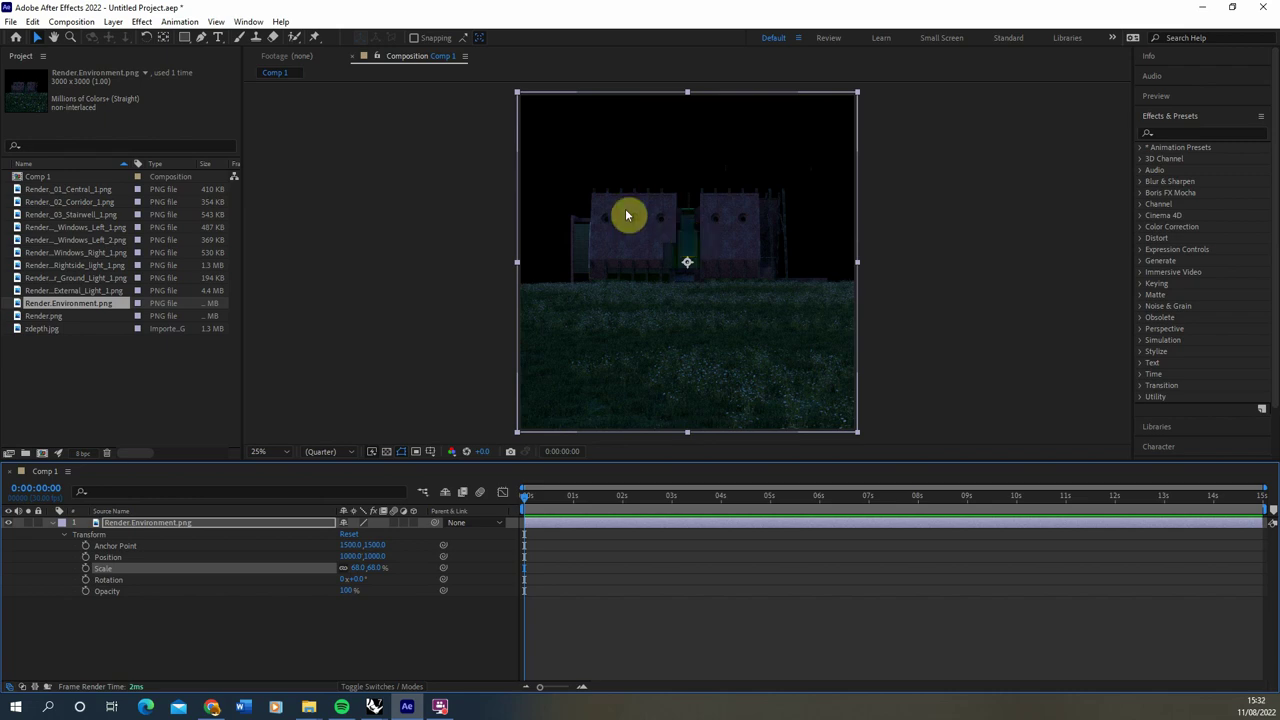
pyautogui.click(88, 570)
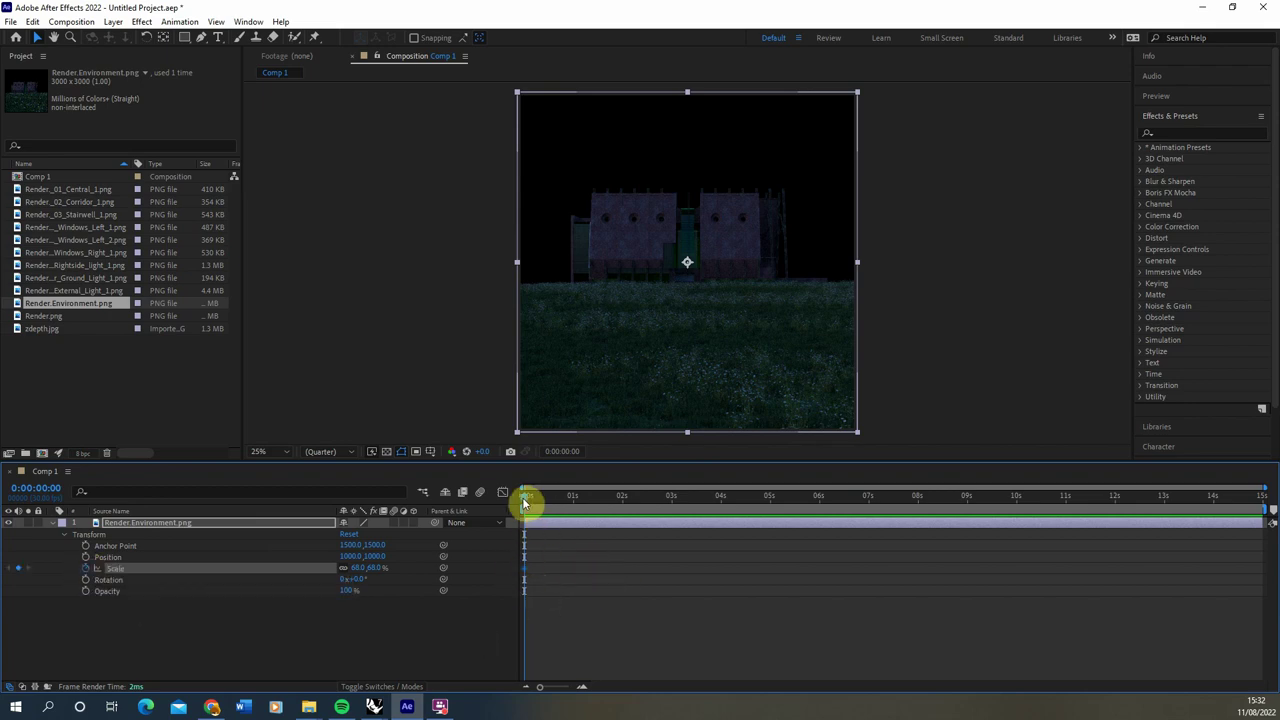
# Keyframe the Render.Environment layer's Scale at 85% at 0:00:14:29, preview the zoom and return to the first frame.
pyautogui.moveTo(534, 508); pyautogui.dragTo(1276, 550)
pyautogui.click(357, 570)
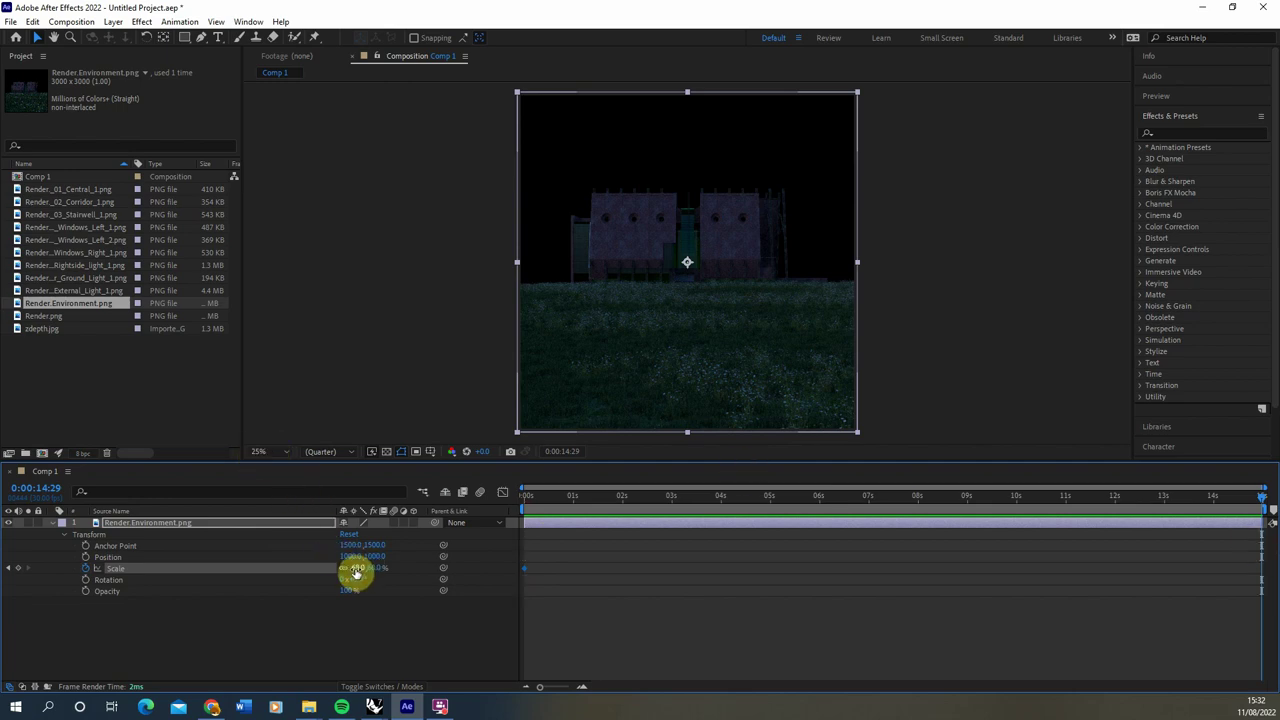
pyautogui.moveTo(354, 568); pyautogui.dragTo(371, 576)
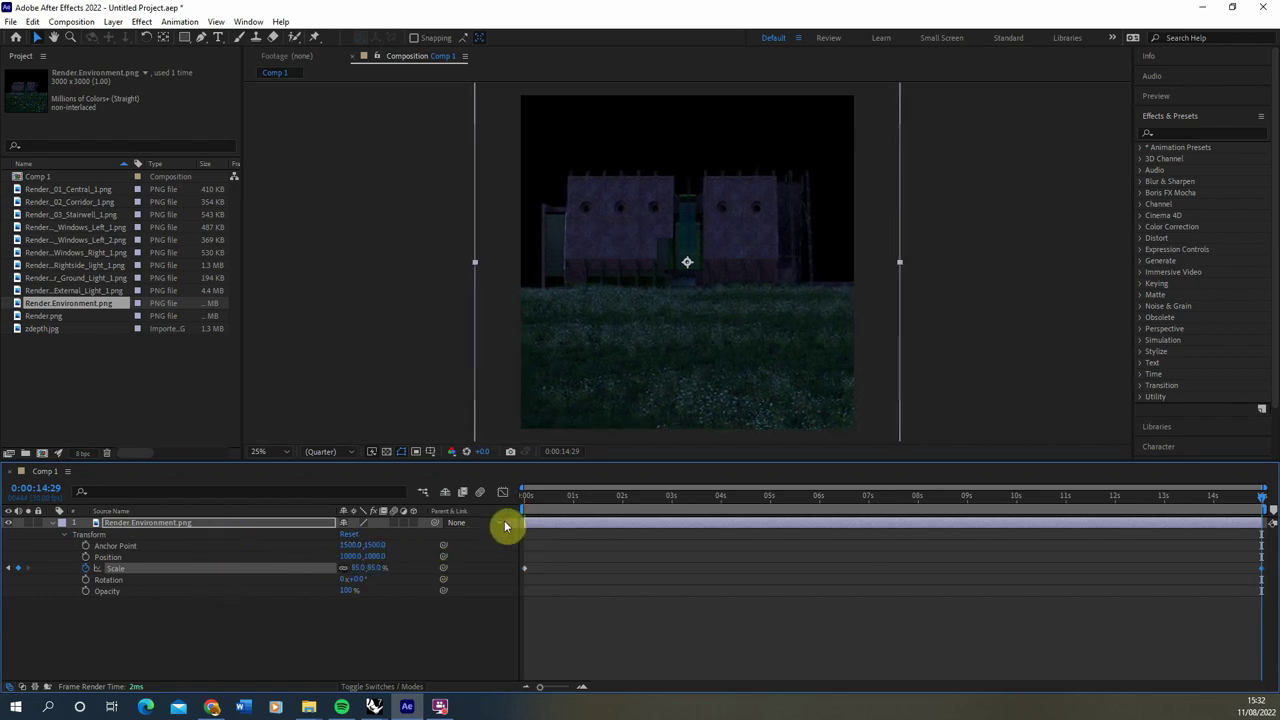
pyautogui.press('space')
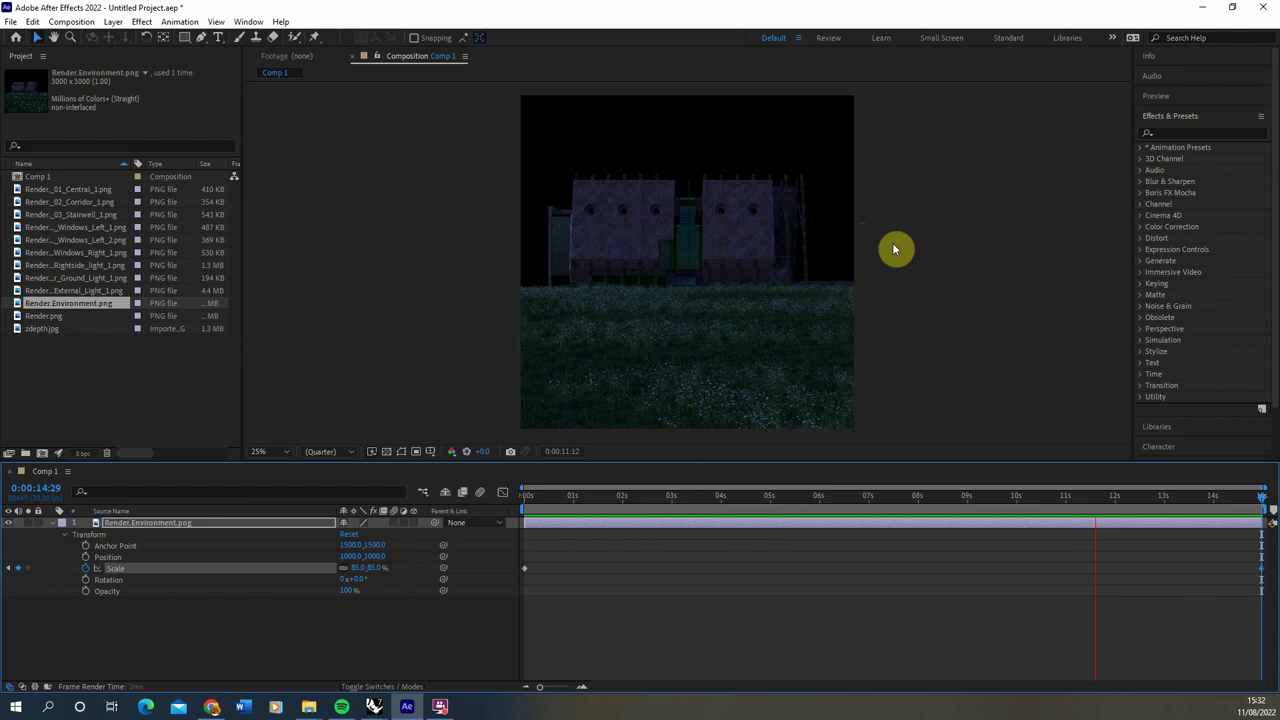
pyautogui.moveTo(1262, 497); pyautogui.dragTo(430, 524)
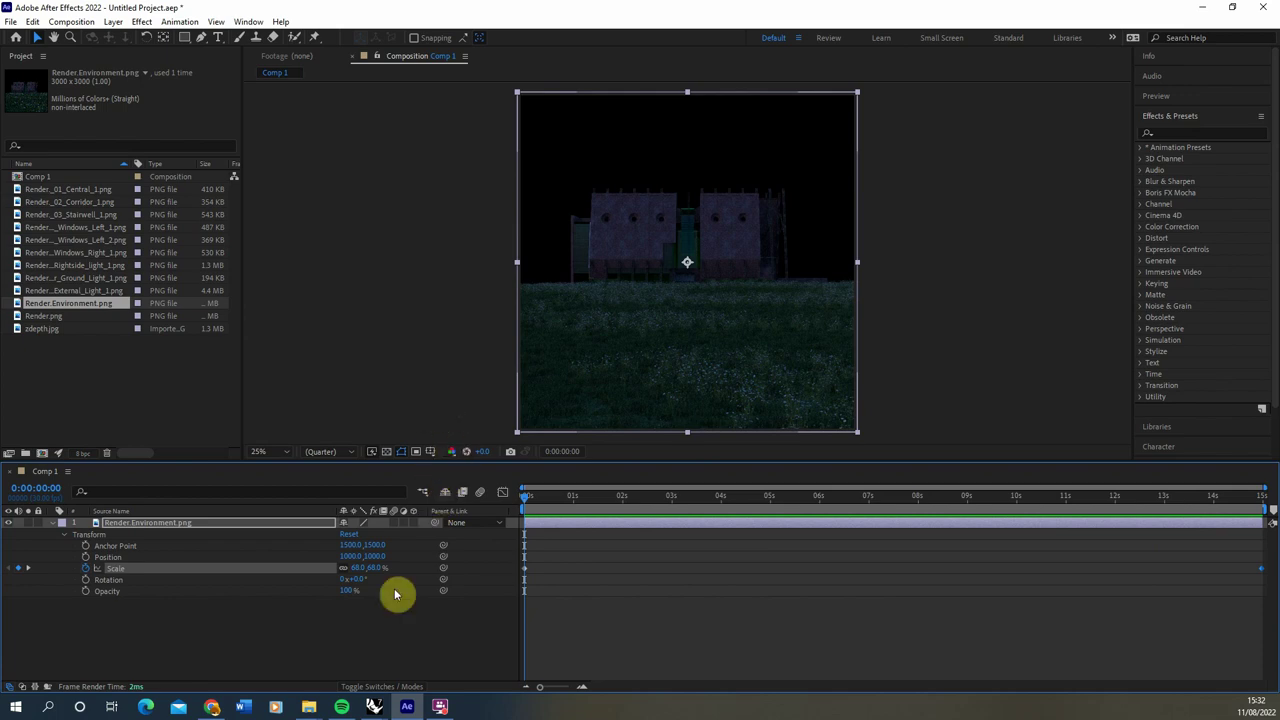
pyautogui.click(54, 523)
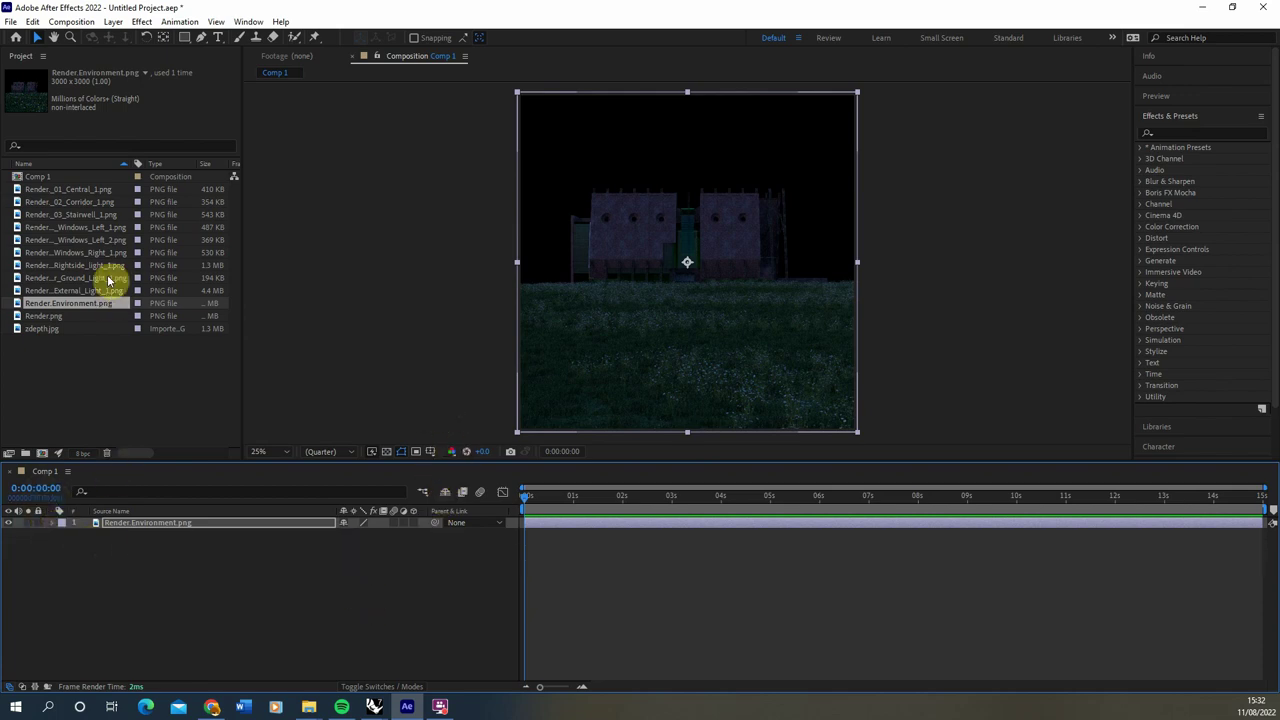
# Look through the imported light passes one by one, from 01_Central to 08_External_Light.
pyautogui.click(58, 189)
pyautogui.click(58, 202)
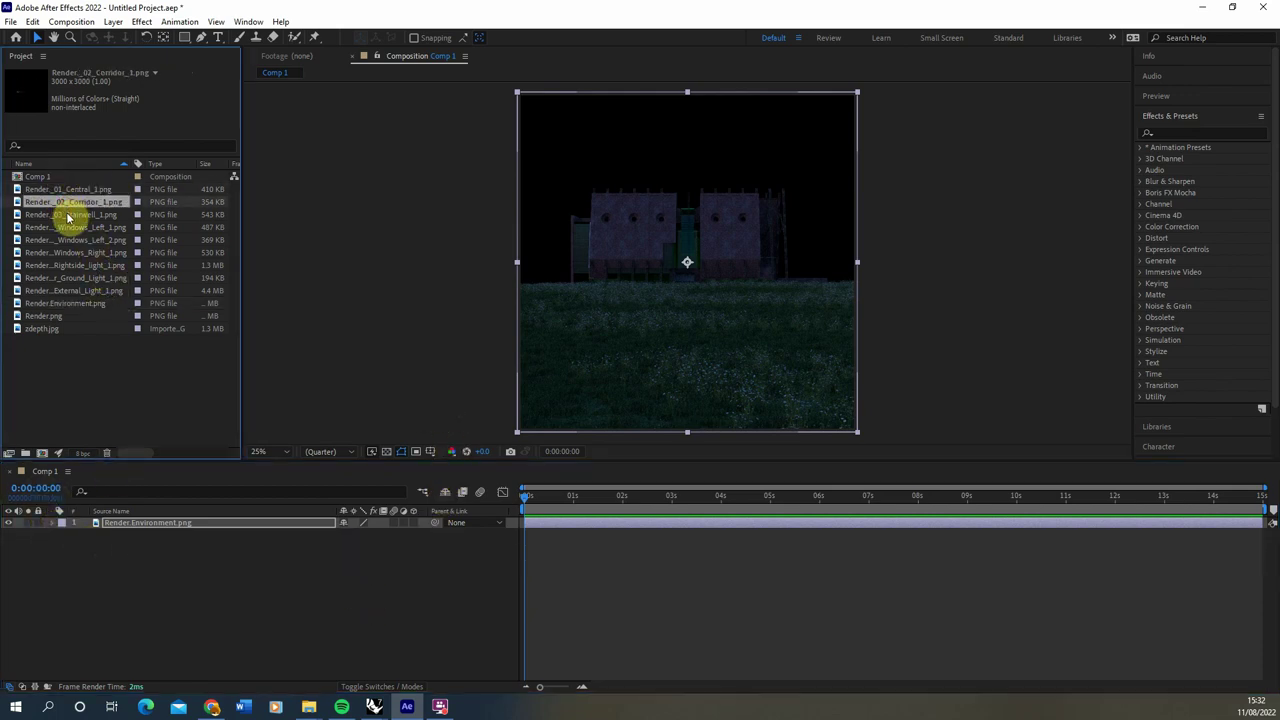
pyautogui.click(68, 214)
pyautogui.click(70, 228)
pyautogui.click(74, 240)
pyautogui.click(75, 252)
pyautogui.click(76, 265)
pyautogui.click(73, 278)
pyautogui.click(72, 290)
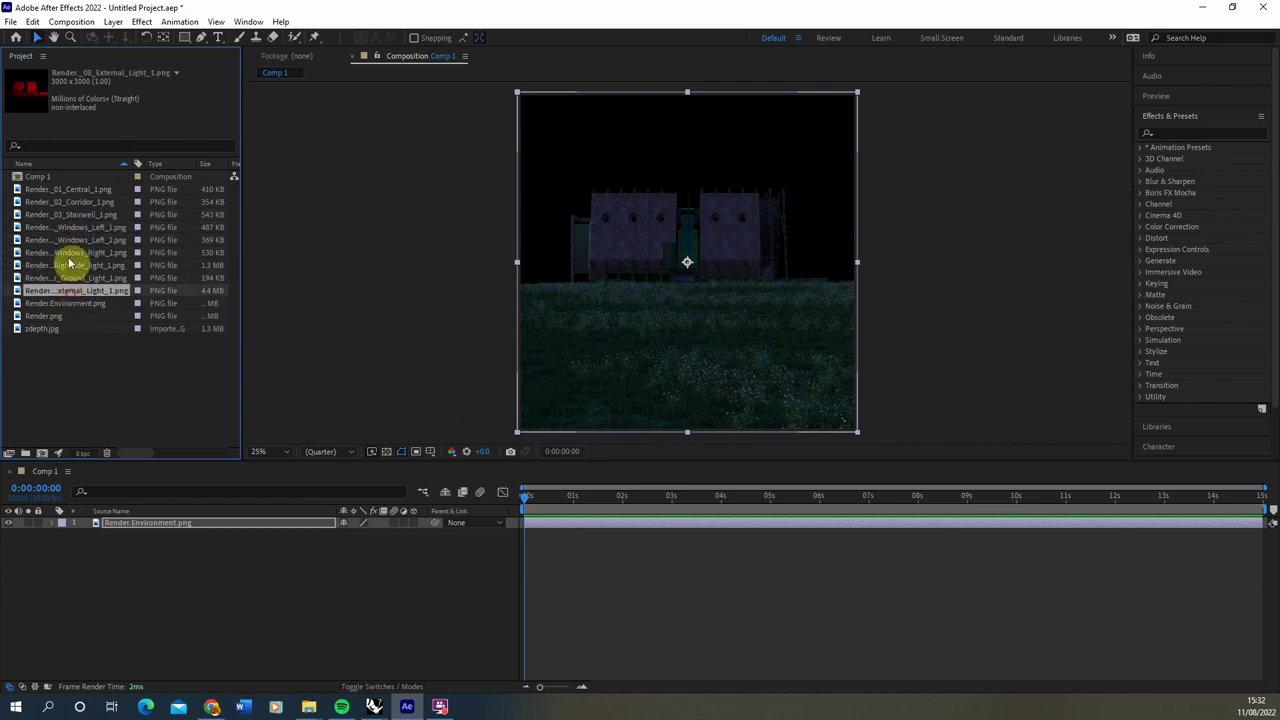
# Place Render._01_Central_1.png above the Render.Environment layer in Comp 1 and open it in the Layer viewer.
pyautogui.click(84, 190)
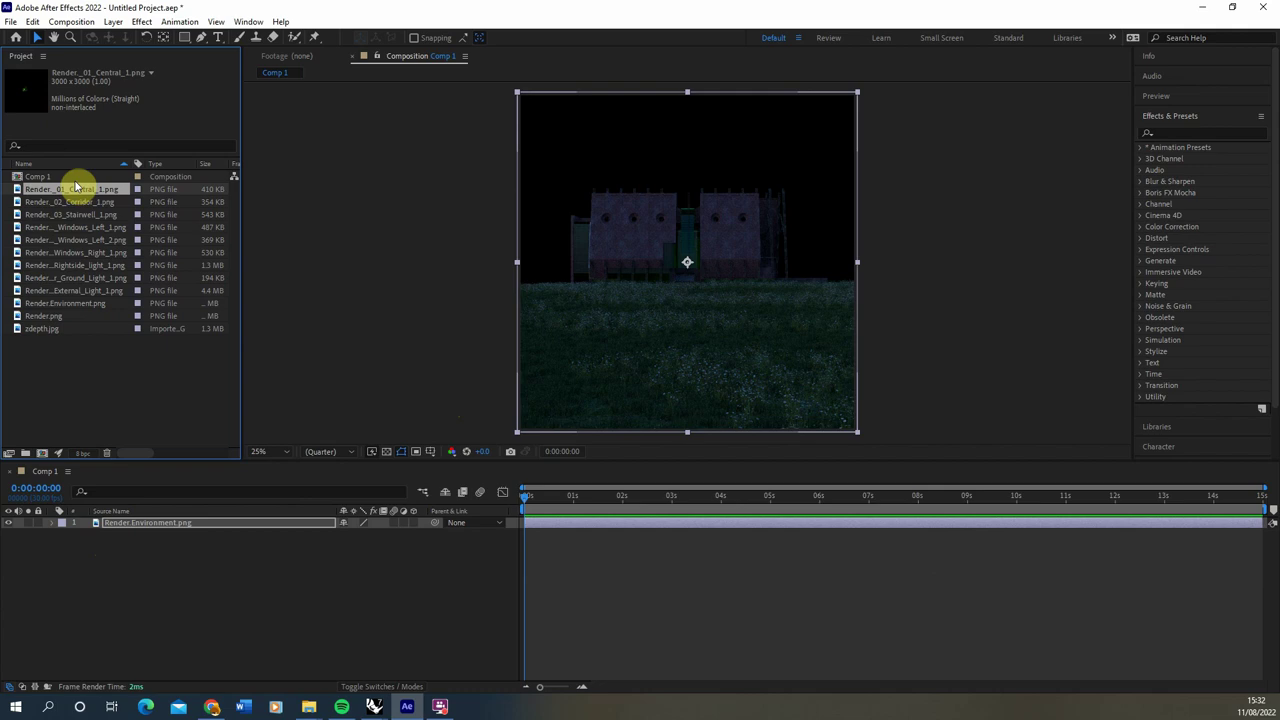
pyautogui.moveTo(78, 190); pyautogui.dragTo(125, 527)
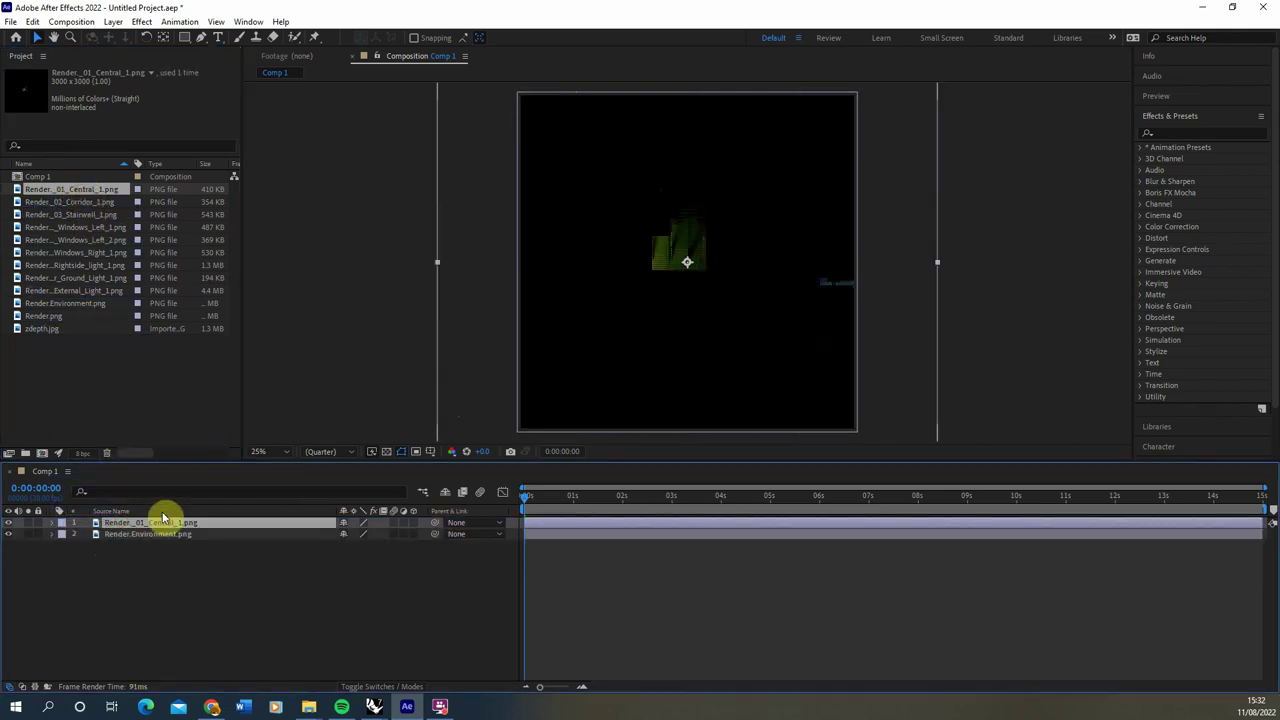
pyautogui.doubleClick(162, 523)
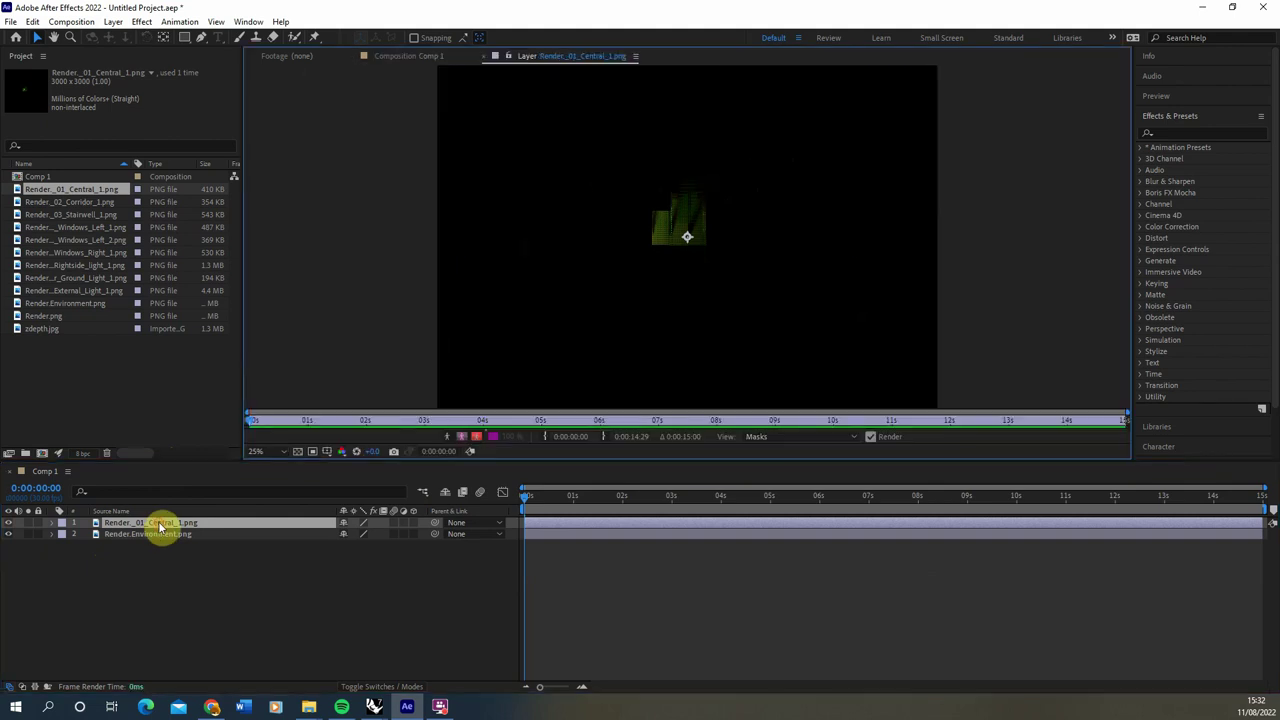
# Rename the Render._01_Central_1.png layer in Comp 1 to Light01.
pyautogui.rightClick(152, 523)
pyautogui.click(205, 486)
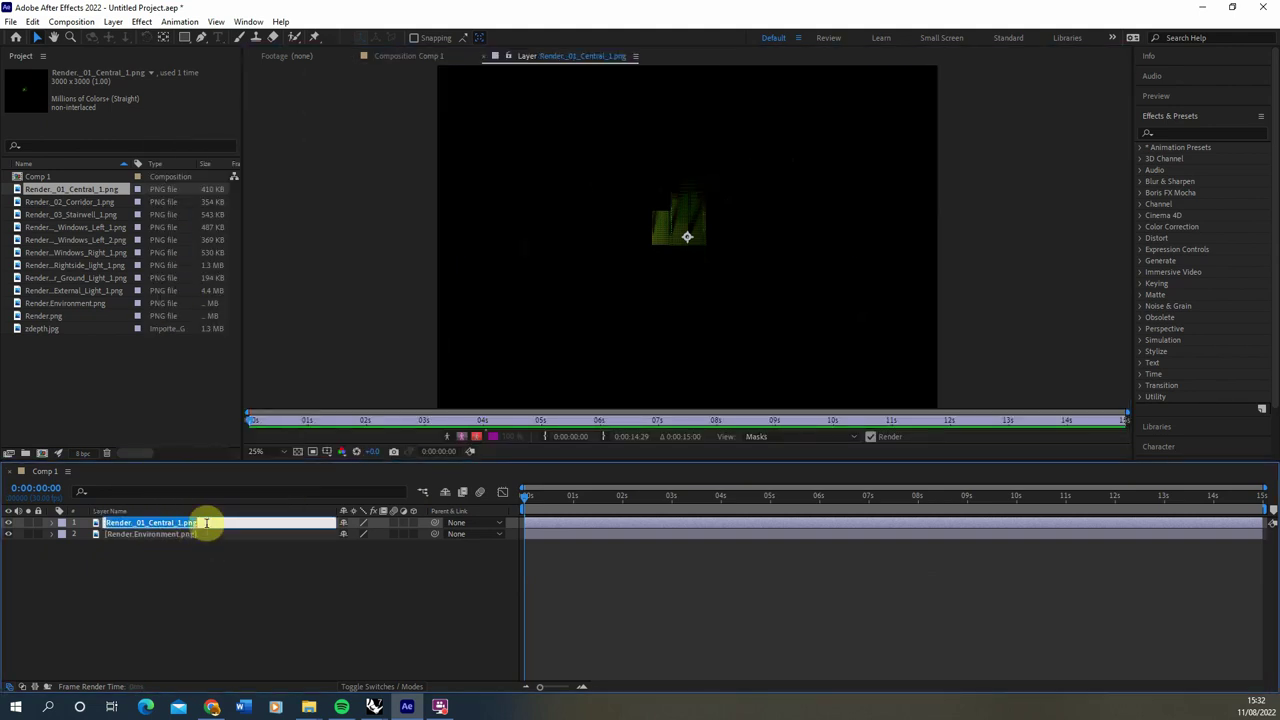
pyautogui.write('Light01')
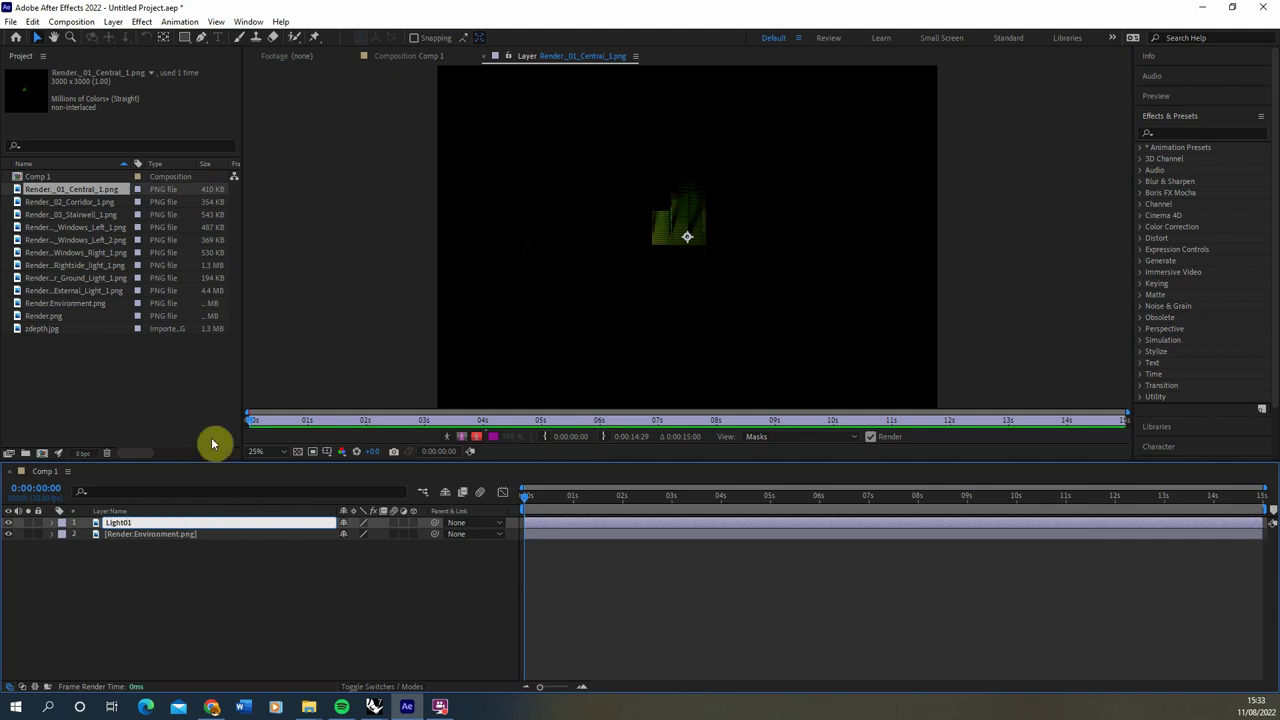
pyautogui.press('Return')
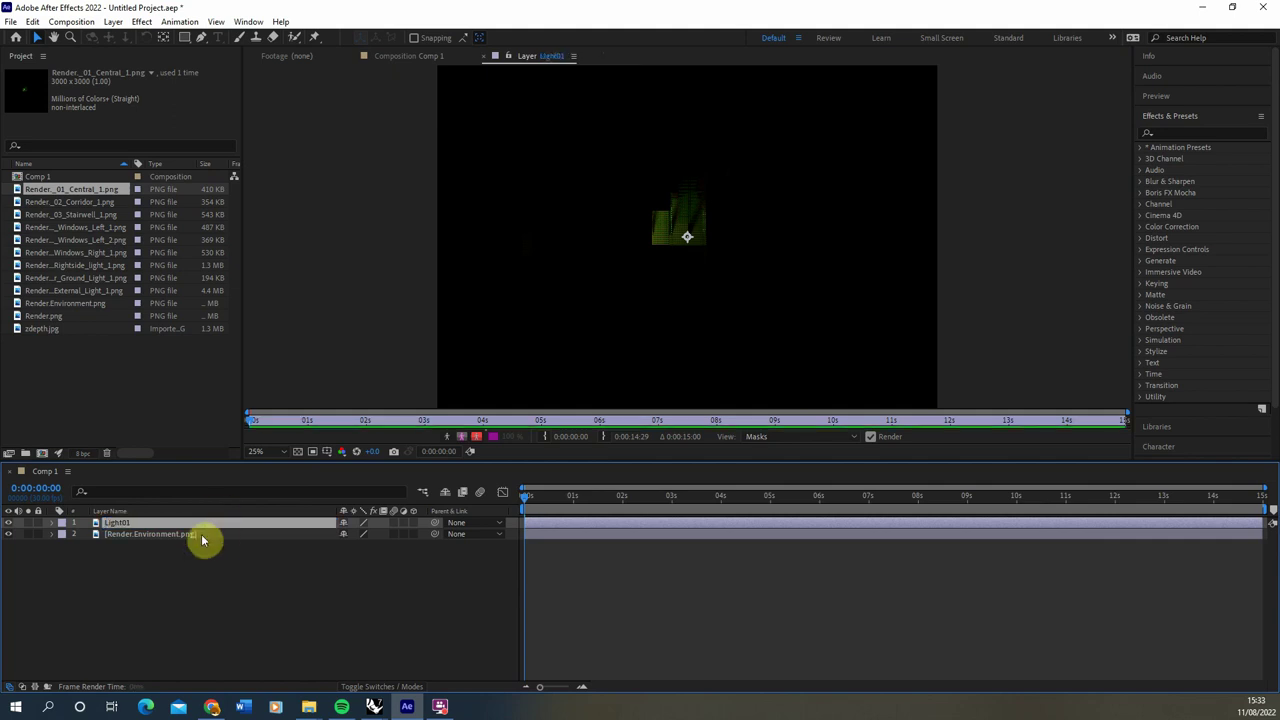
# Rename the Render.Environment.png layer in Comp 1 to BASE.
pyautogui.rightClick(174, 535)
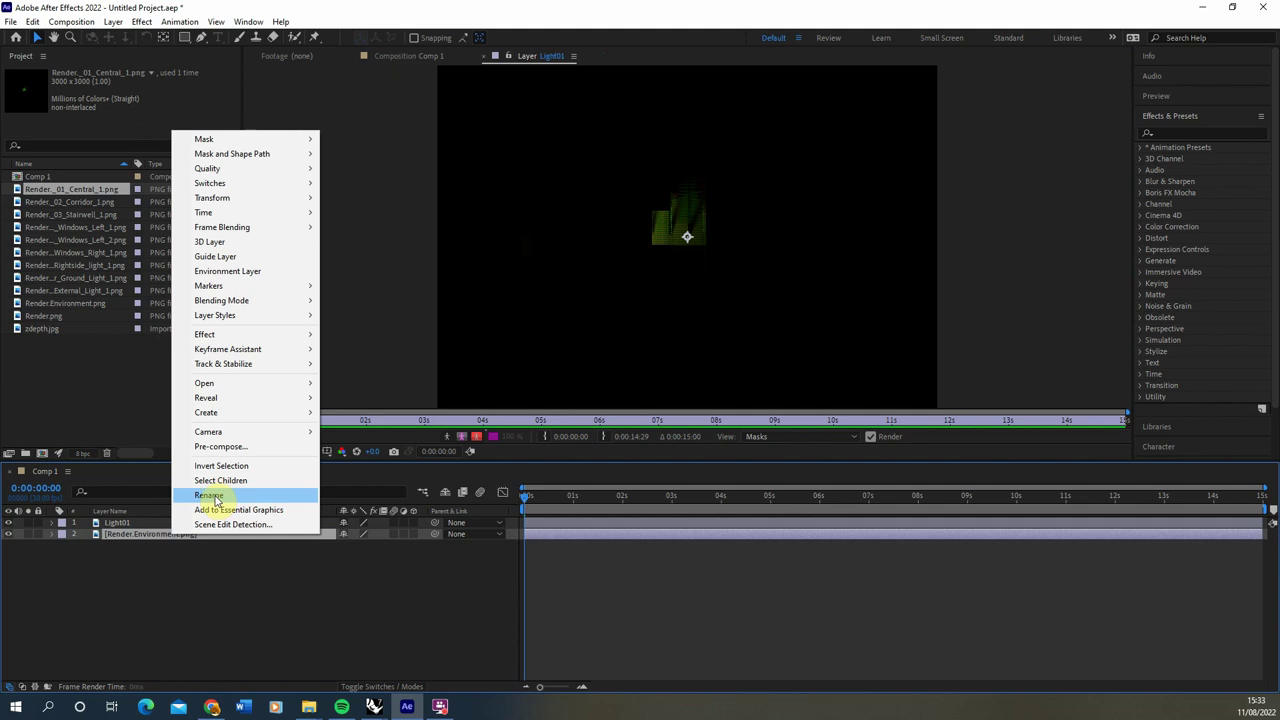
pyautogui.click(212, 496)
pyautogui.write('BA')
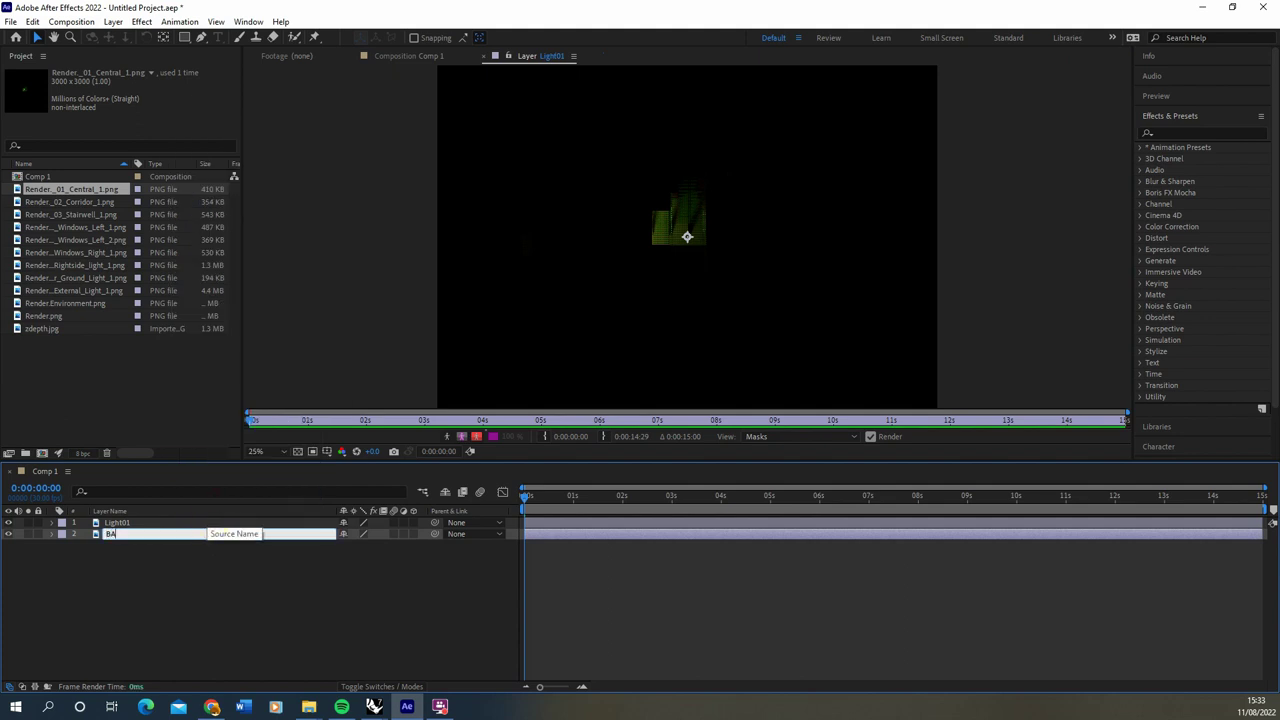
pyautogui.write('SE')
pyautogui.click(263, 597)
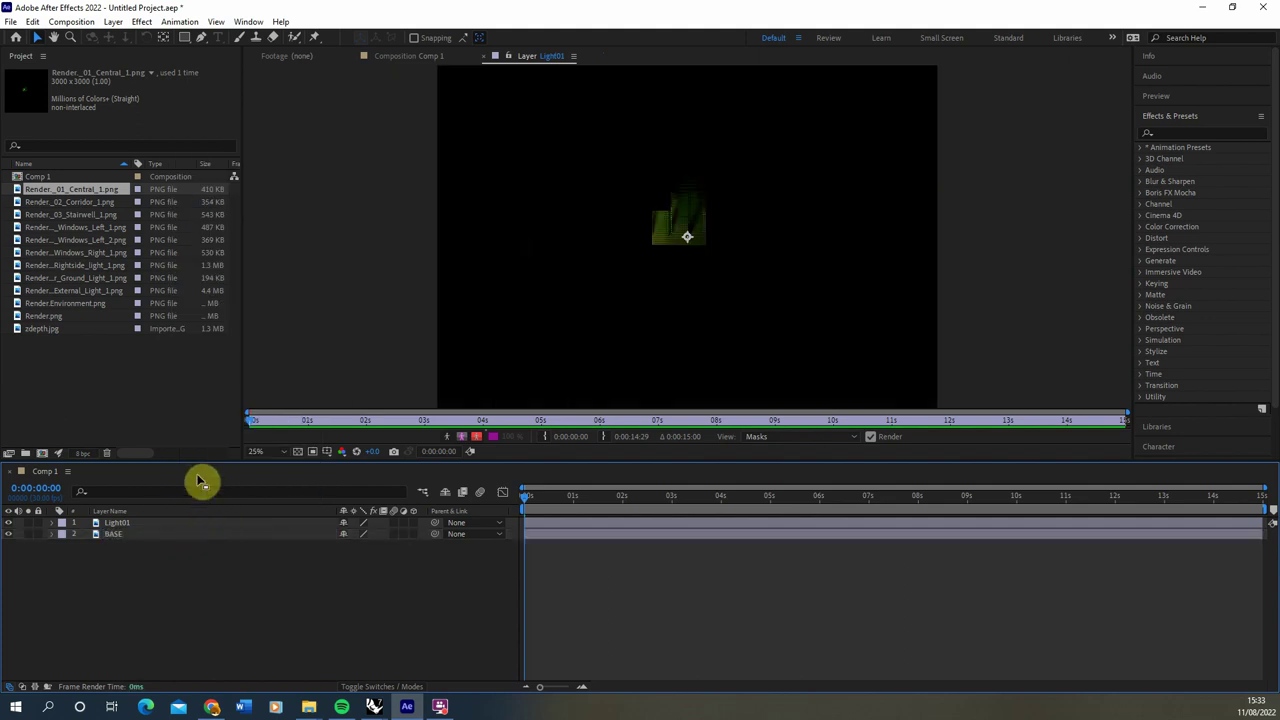
# Link the Light01 layer's Scale to the BASE layer's Scale so it inherits the zoom animation.
pyautogui.keyDown('ctrl'); pyautogui.click(53, 534); pyautogui.keyUp('ctrl')
pyautogui.press('capslock')
pyautogui.moveTo(528, 497); pyautogui.dragTo(1066, 540)
pyautogui.press('capslock')
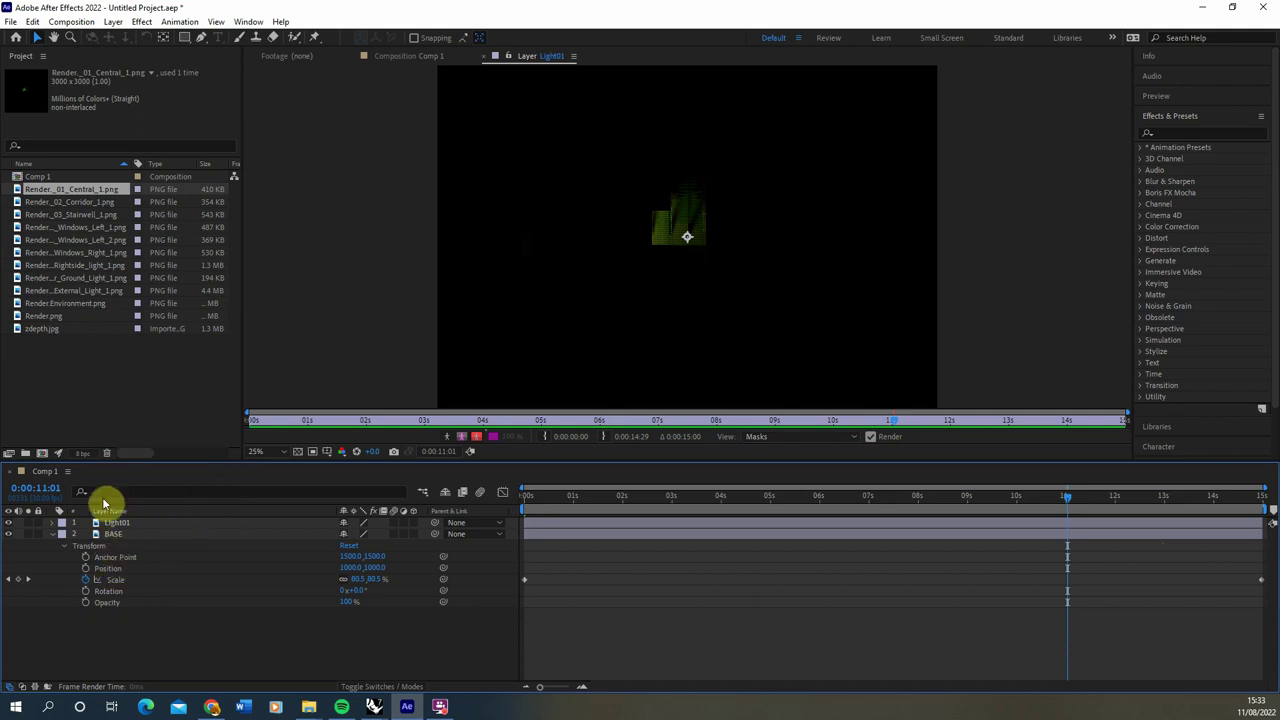
pyautogui.click(52, 523)
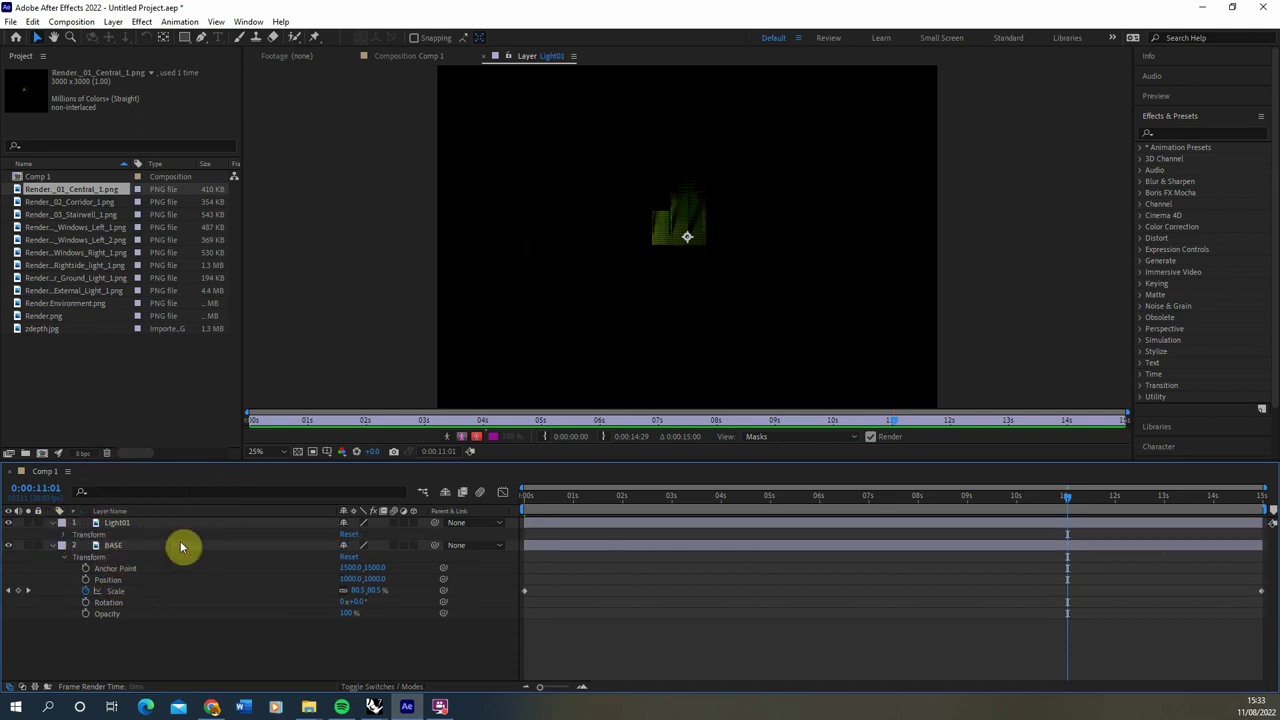
pyautogui.click(66, 537)
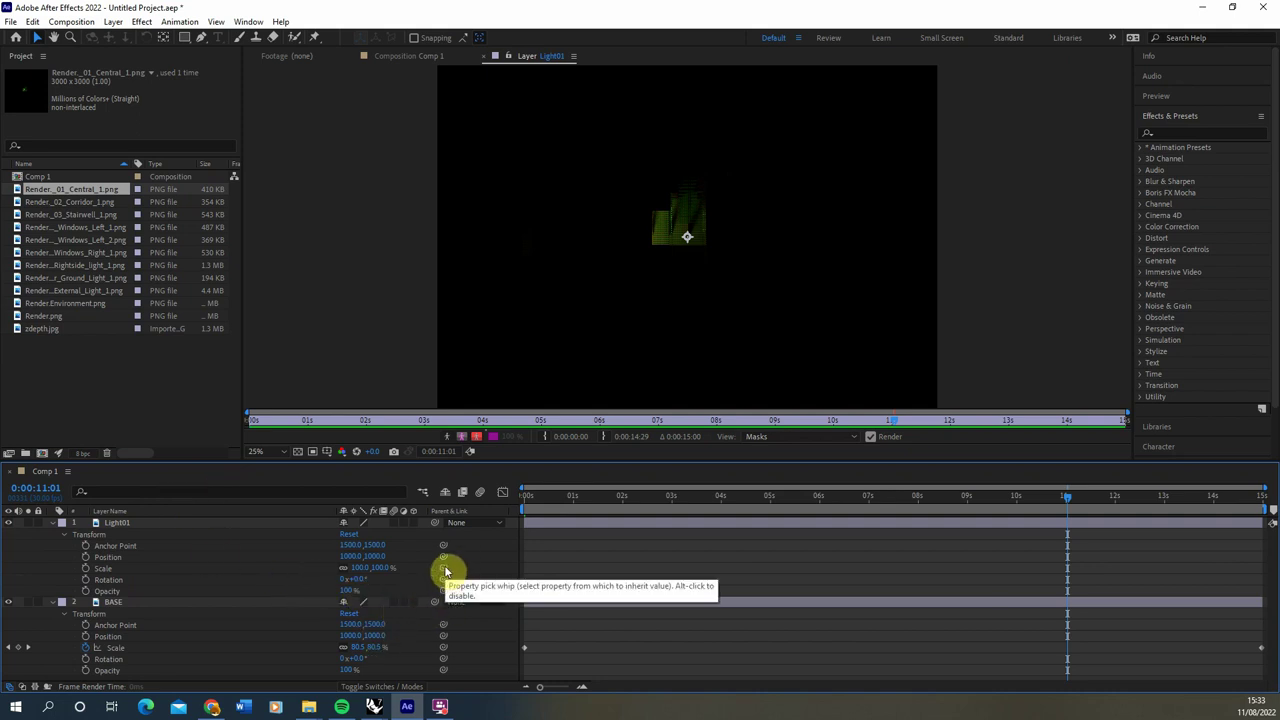
pyautogui.moveTo(443, 571); pyautogui.dragTo(420, 654)
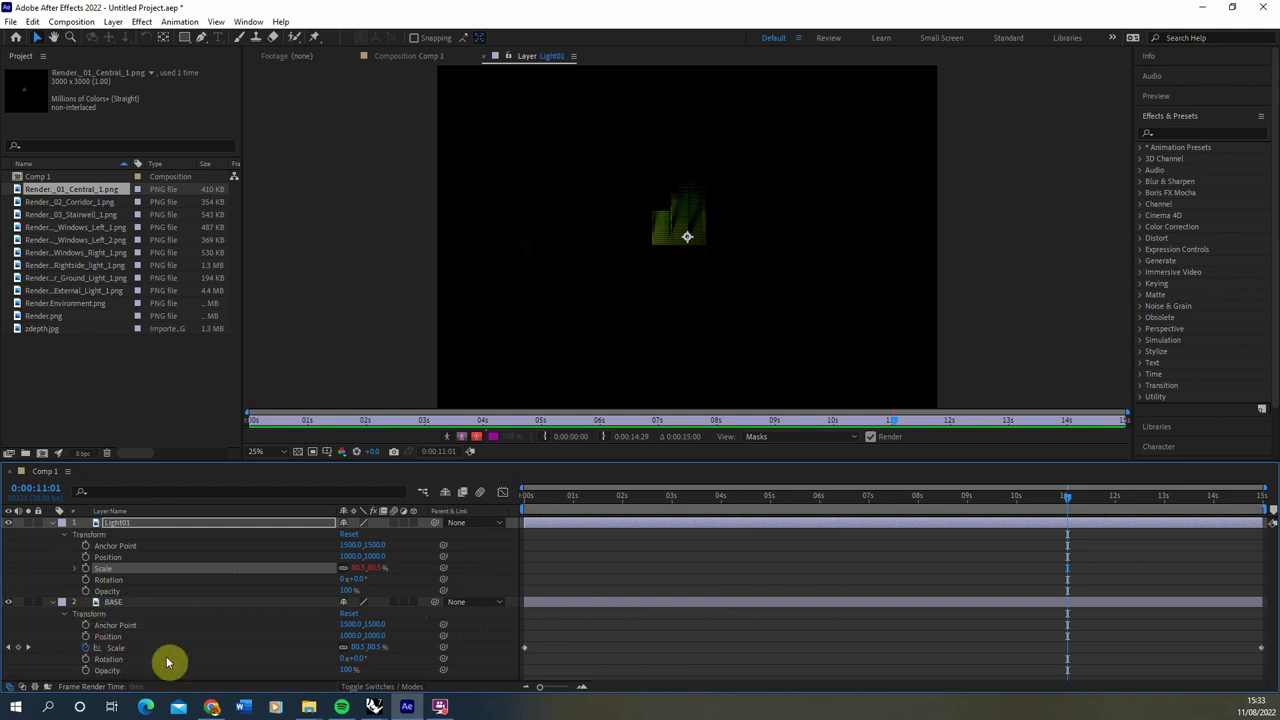
# Preview Comp 1 from the first frame to check how Light01 scales along with BASE.
pyautogui.moveTo(1067, 505); pyautogui.dragTo(523, 503)
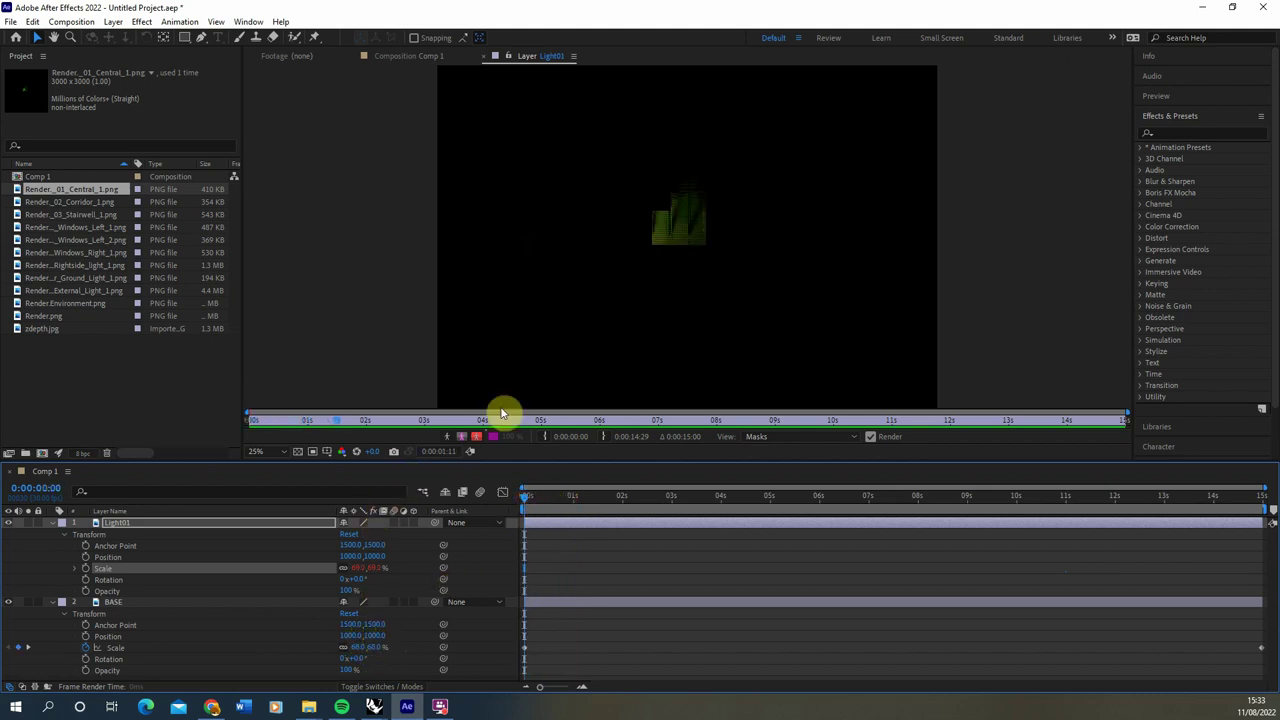
pyautogui.click(420, 57)
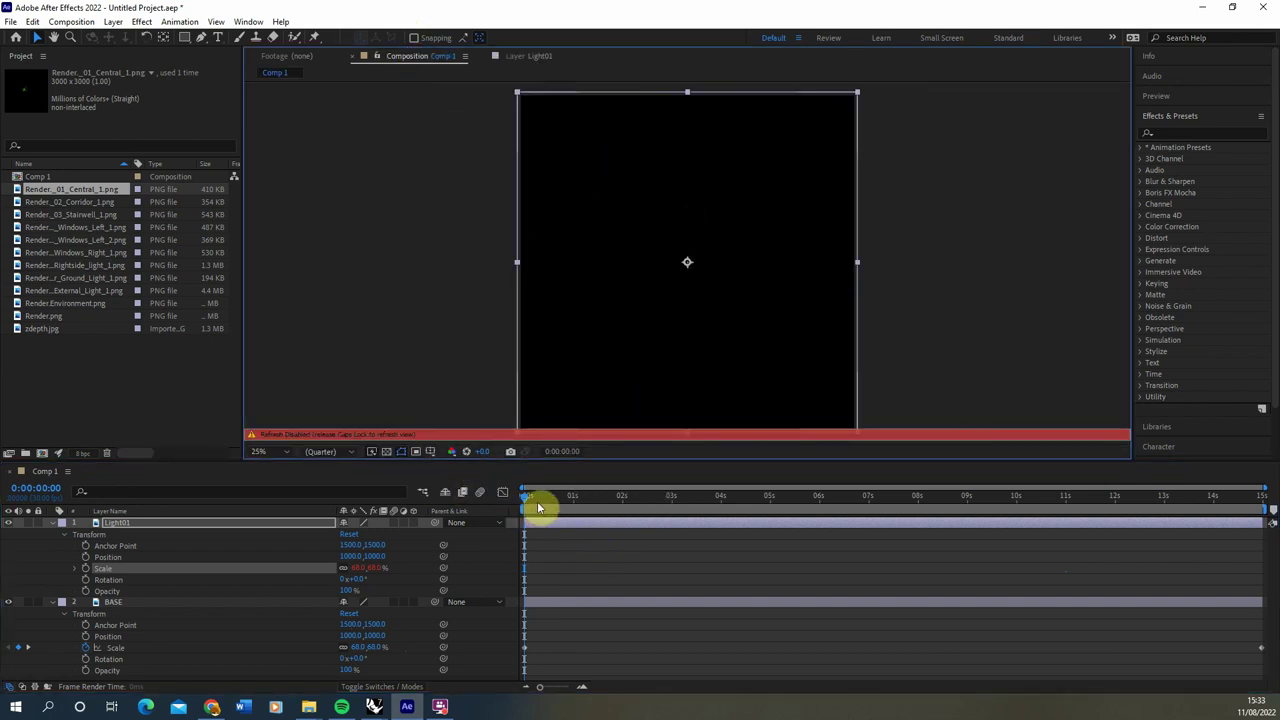
pyautogui.press('space')
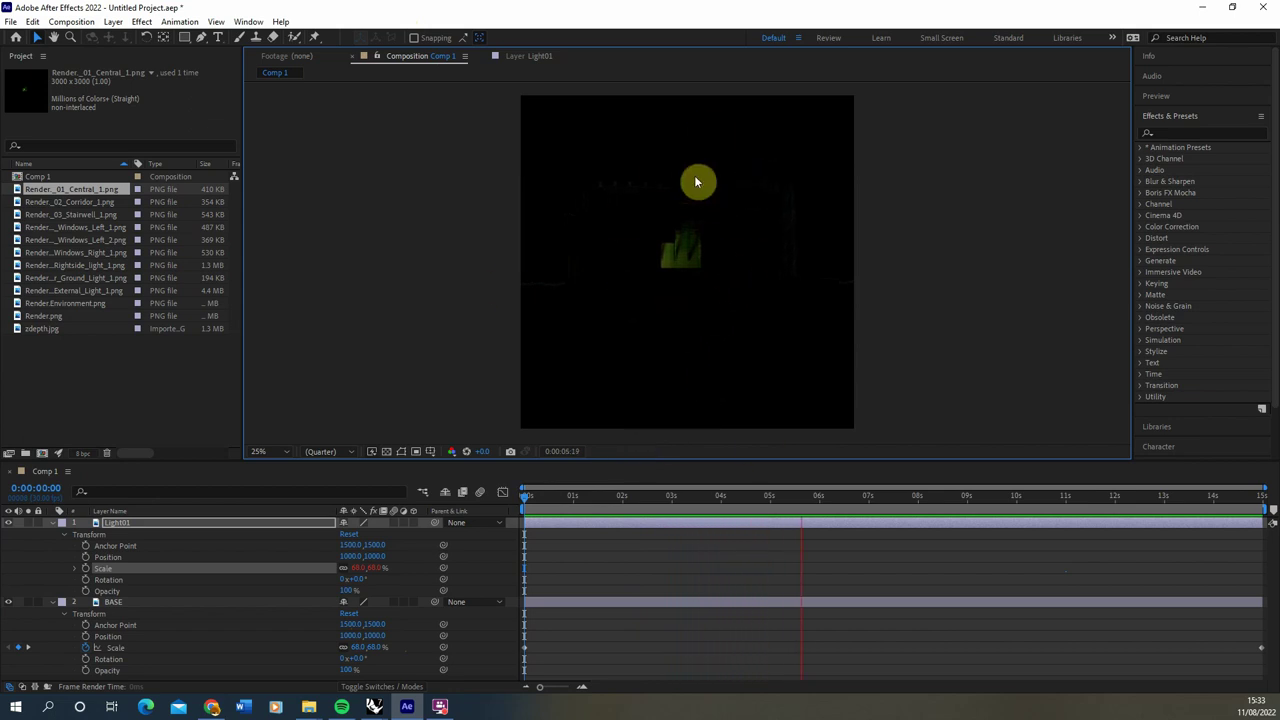
pyautogui.press('space')
pyautogui.moveTo(846, 506); pyautogui.dragTo(683, 517)
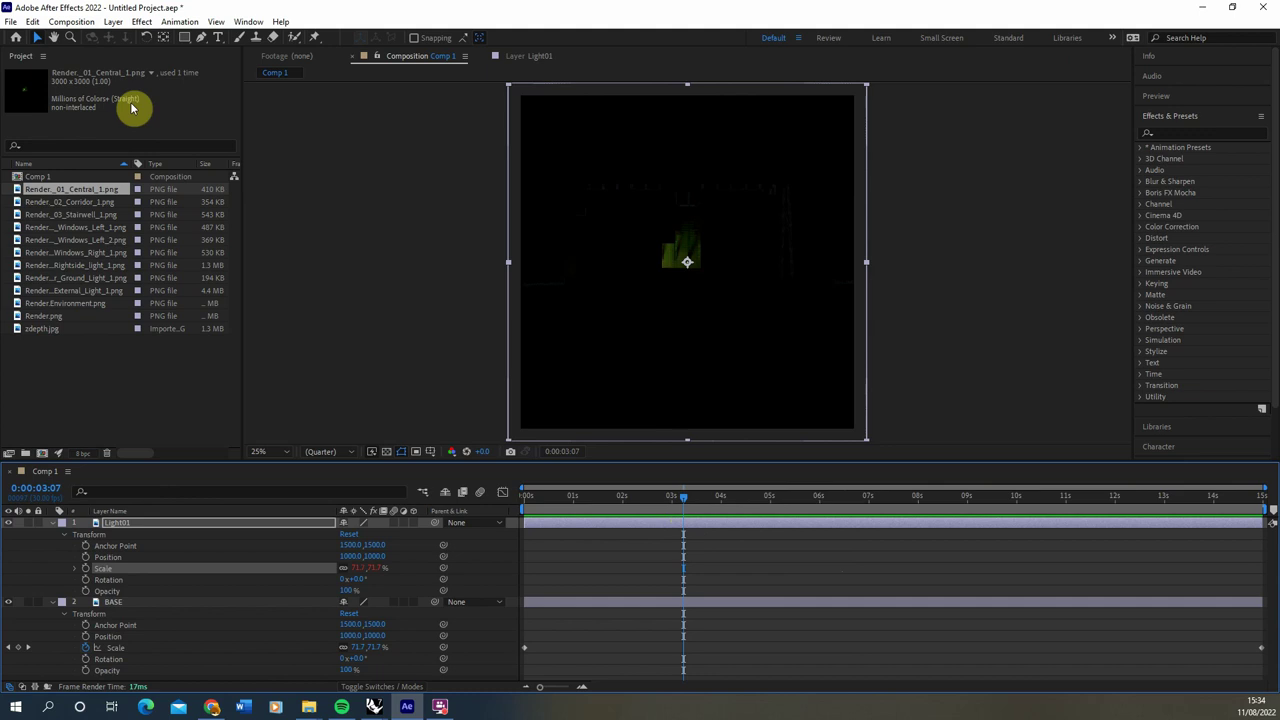
# Set the Light01 layer's blending mode to Screen and preview the composition from the first frame.
pyautogui.click(116, 22)
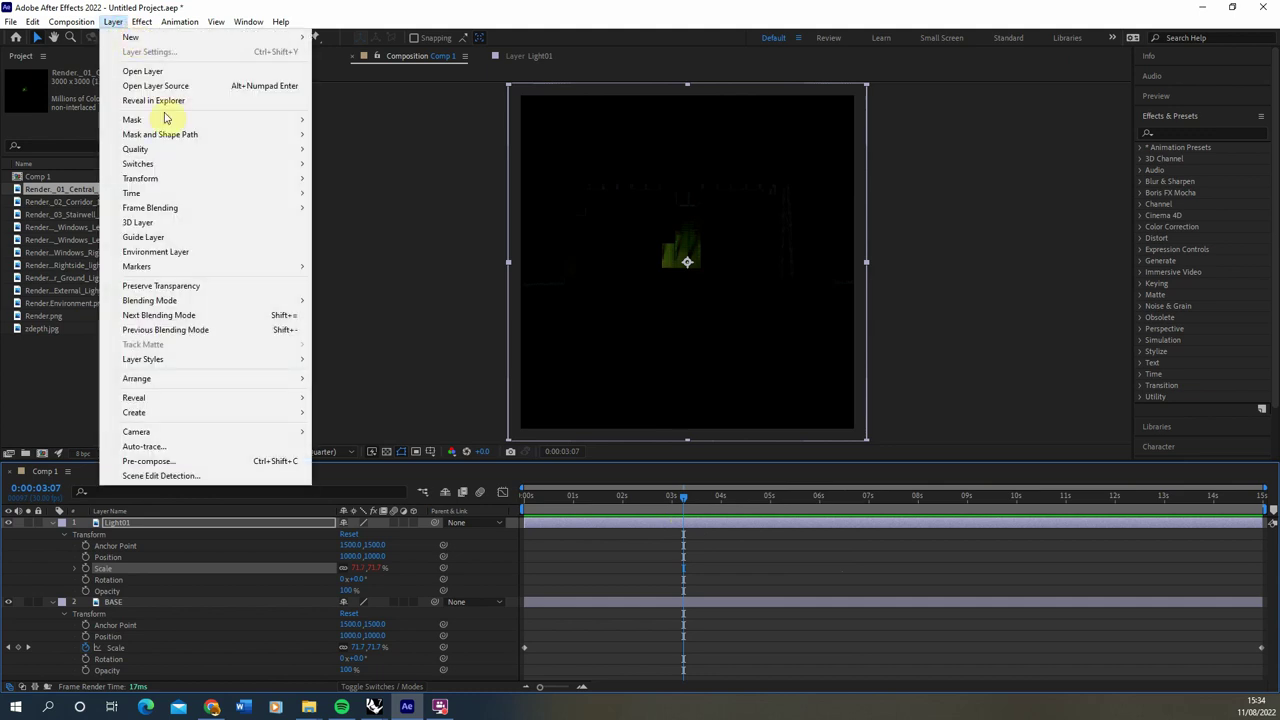
pyautogui.moveTo(177, 300)
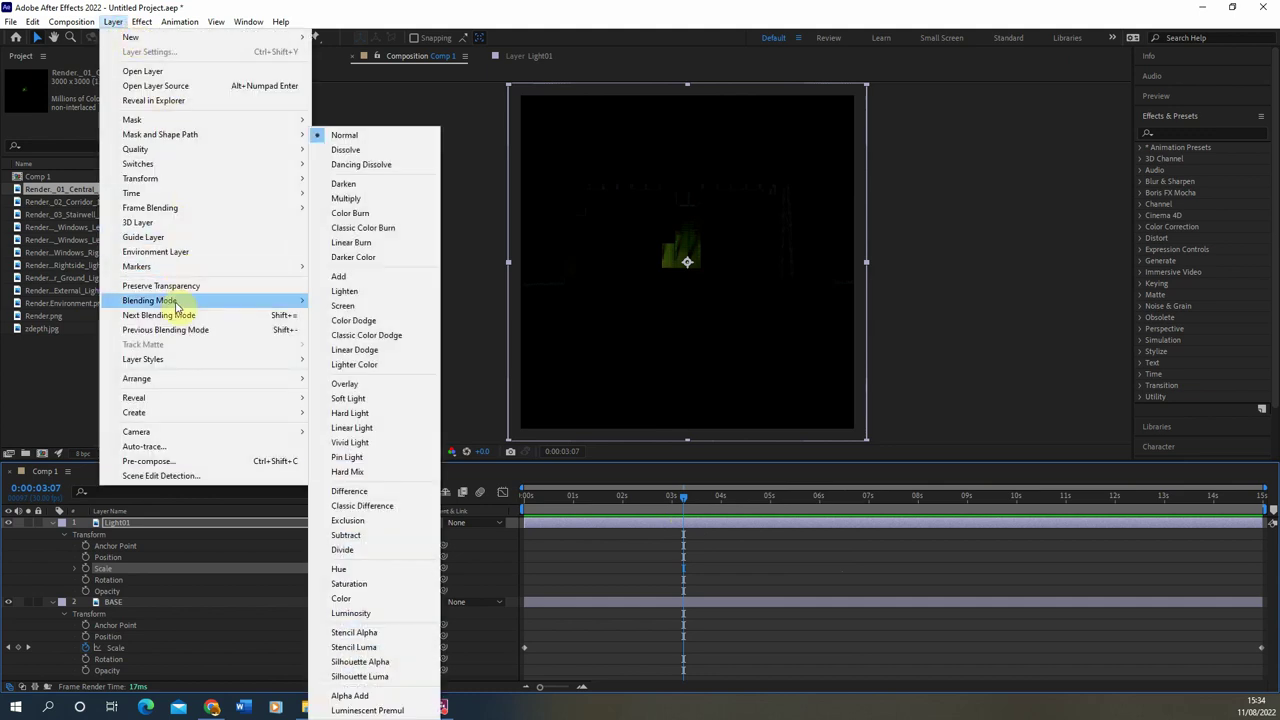
pyautogui.click(343, 305)
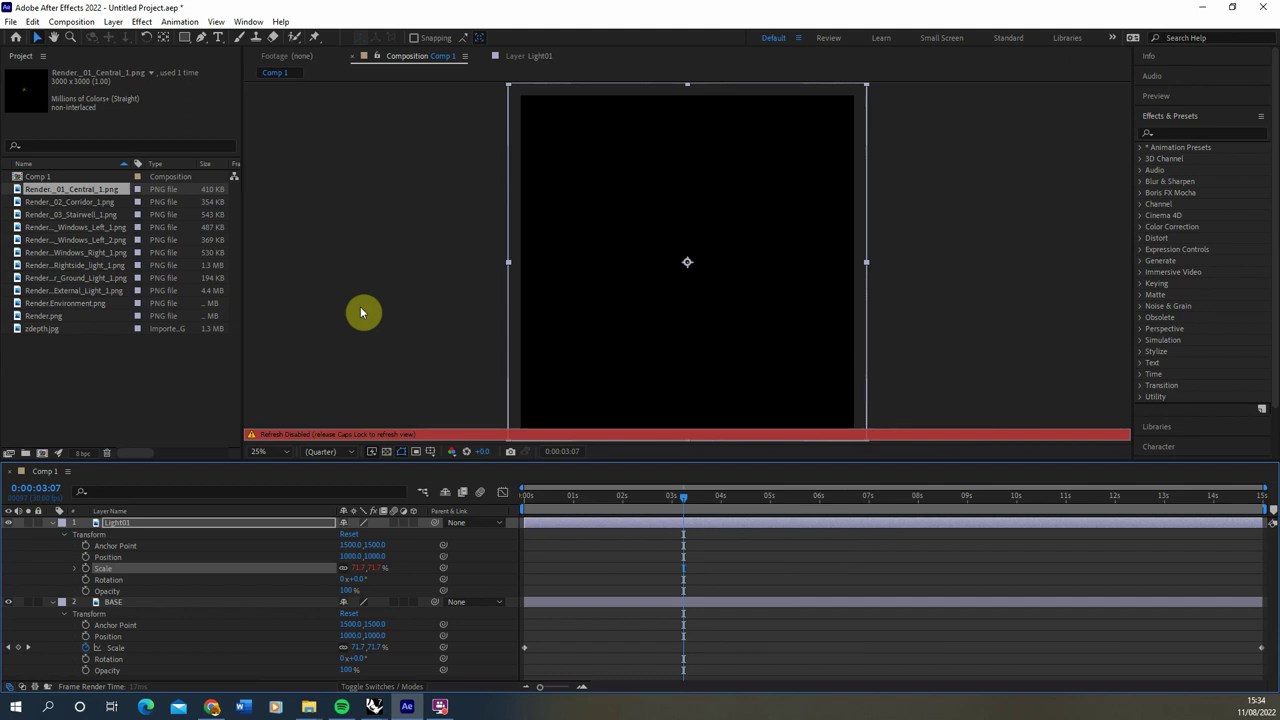
pyautogui.press('capslock')
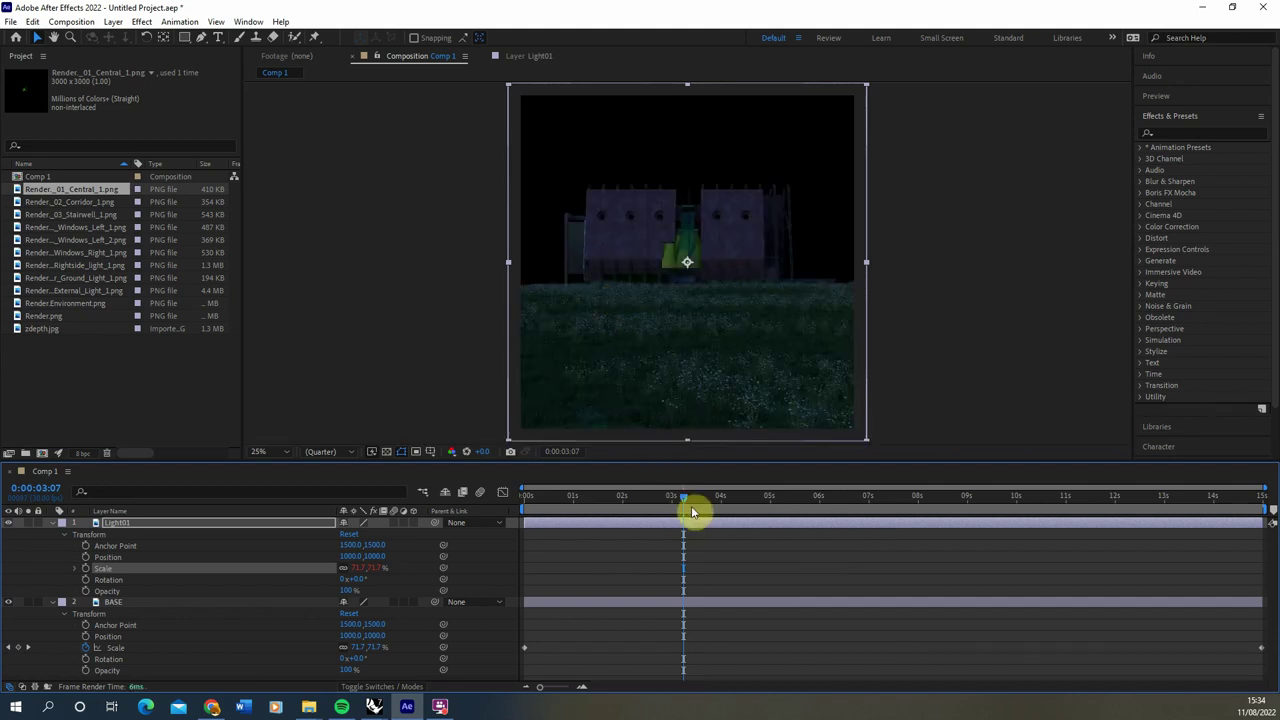
pyautogui.moveTo(683, 500); pyautogui.dragTo(417, 526)
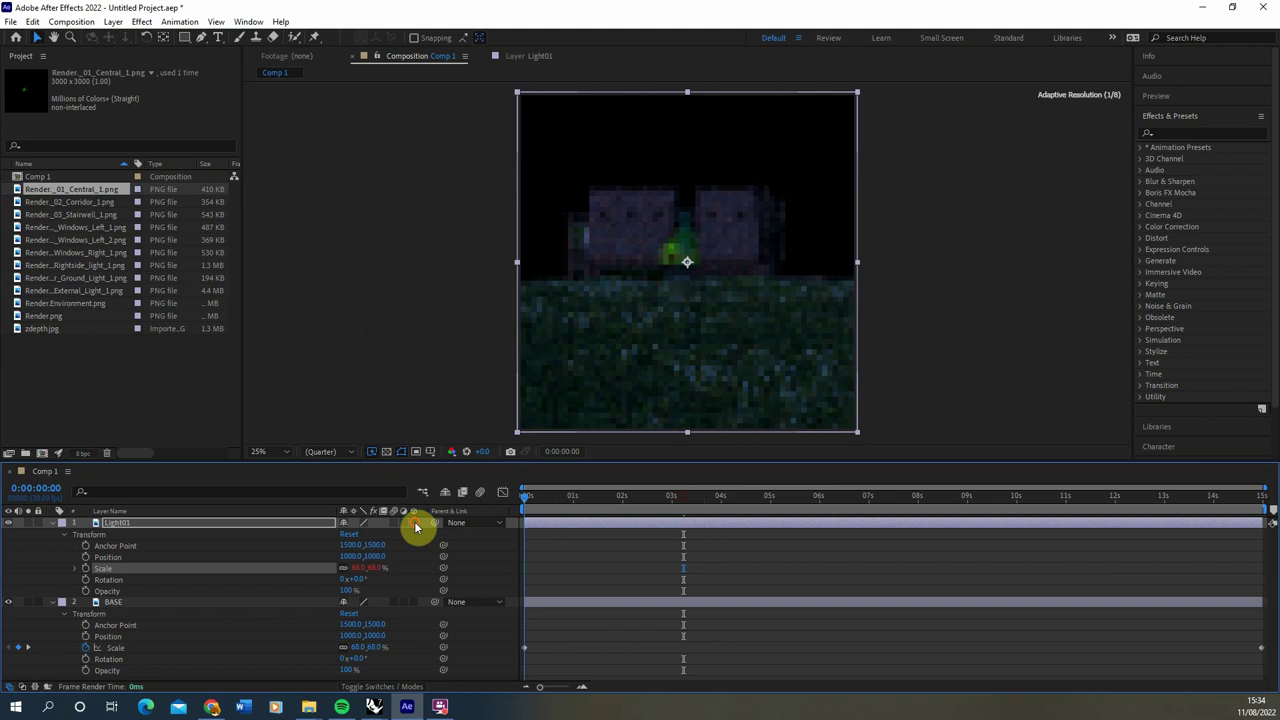
pyautogui.press('space')
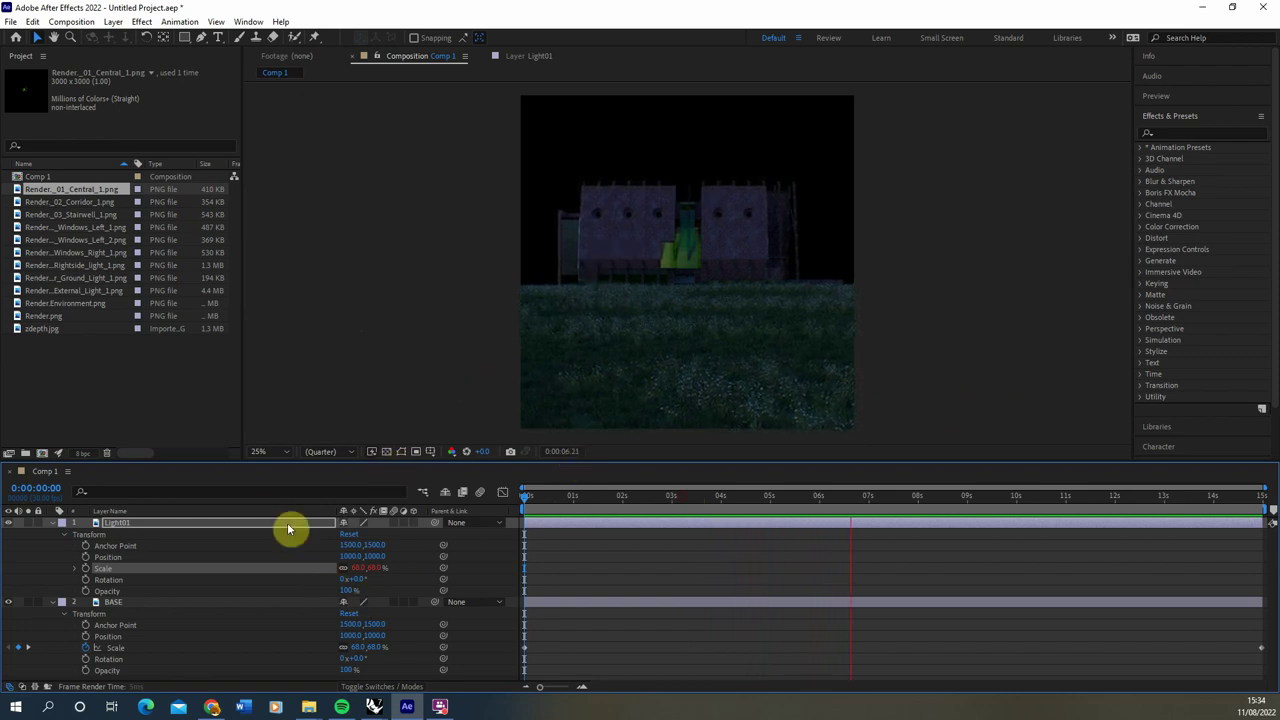
# Set Light01's Opacity to 0% and add an Opacity keyframe at 0:00:02:00.
pyautogui.moveTo(341, 598); pyautogui.dragTo(286, 609)
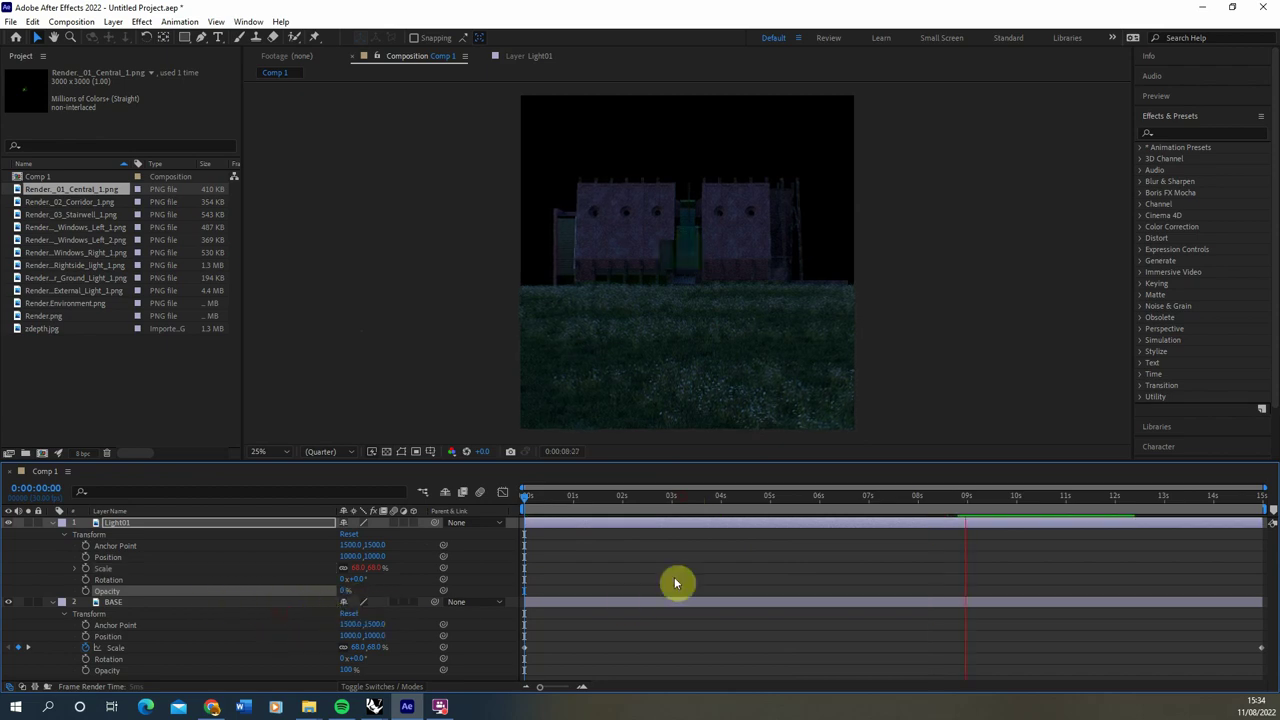
pyautogui.press('space')
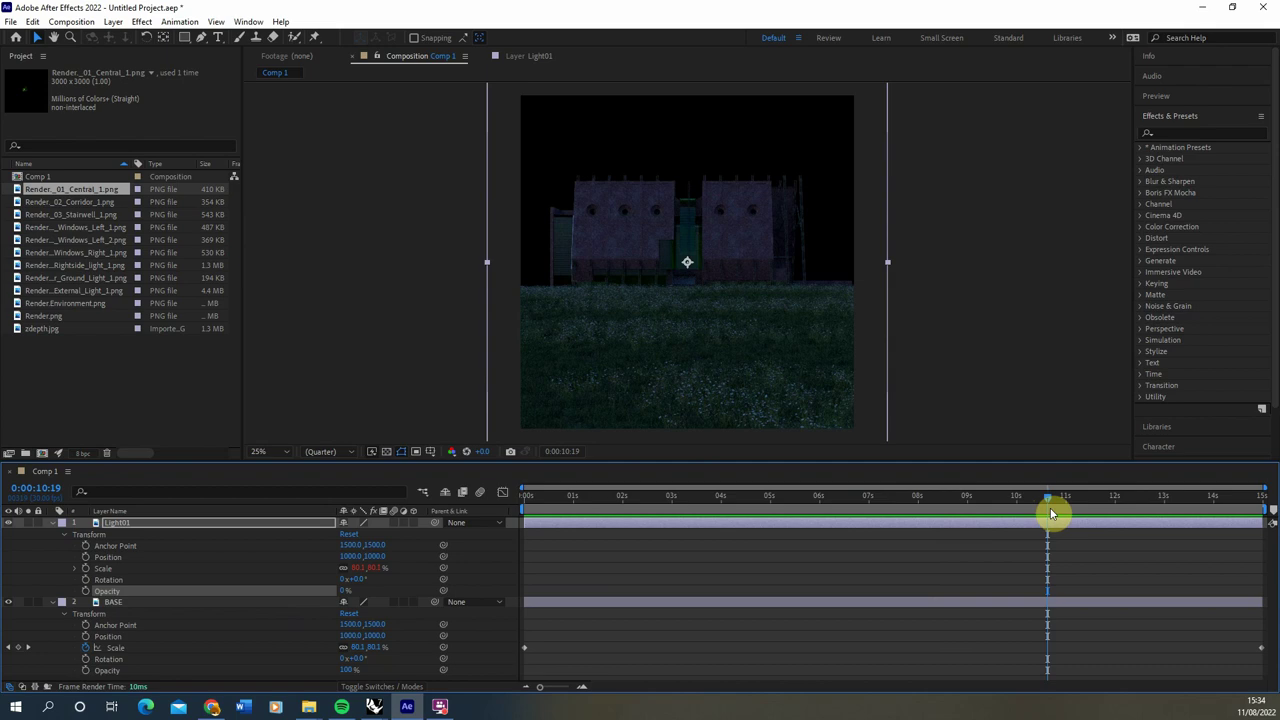
pyautogui.click(744, 496)
pyautogui.press('Home')
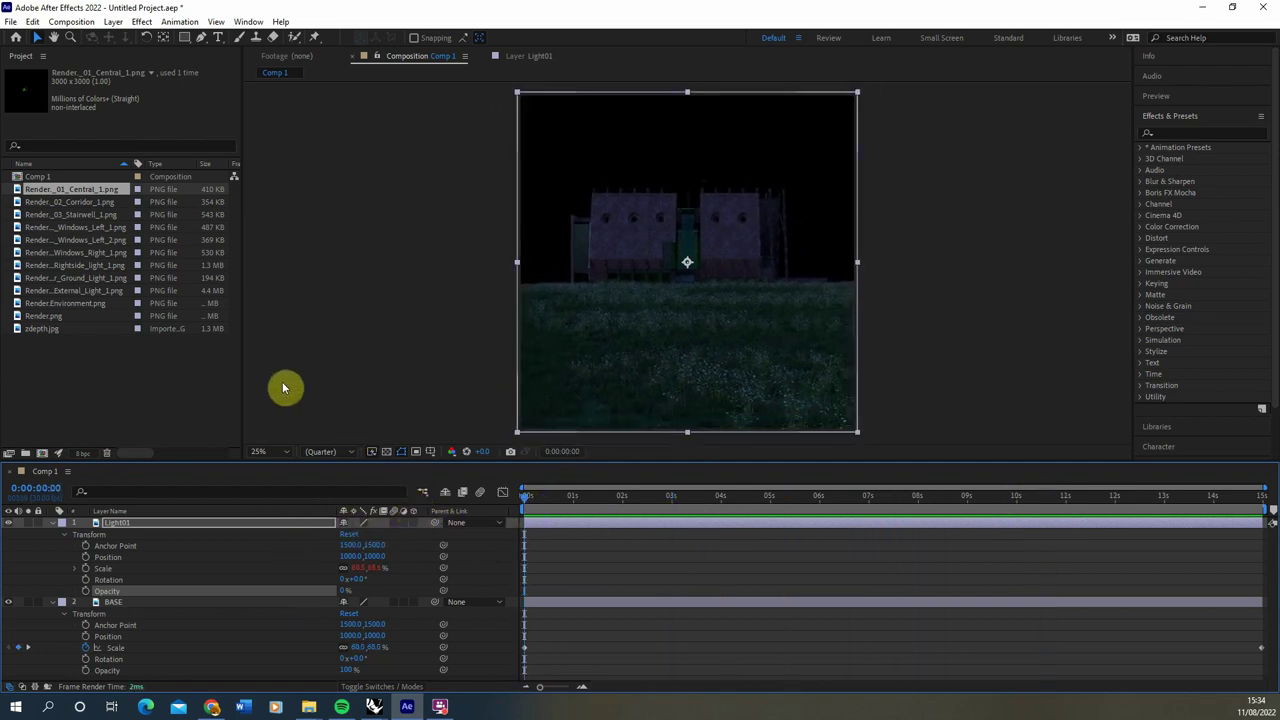
pyautogui.moveTo(530, 497); pyautogui.dragTo(627, 511)
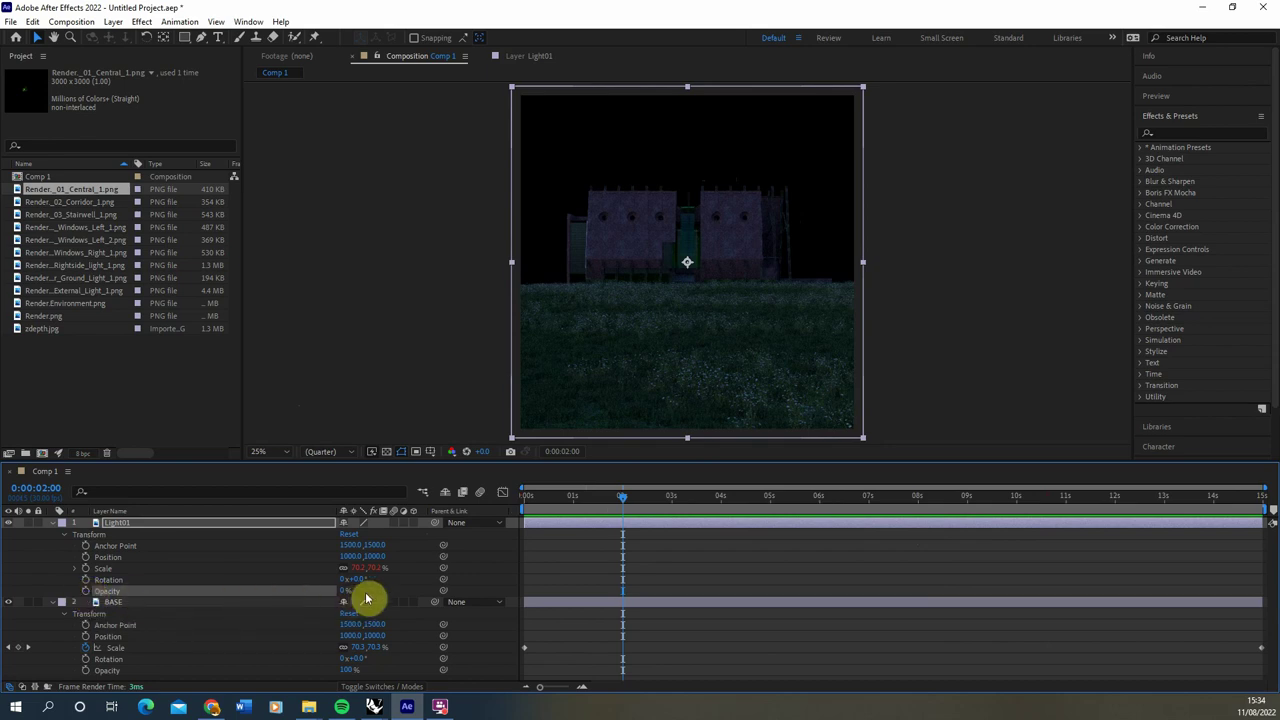
pyautogui.click(87, 592)
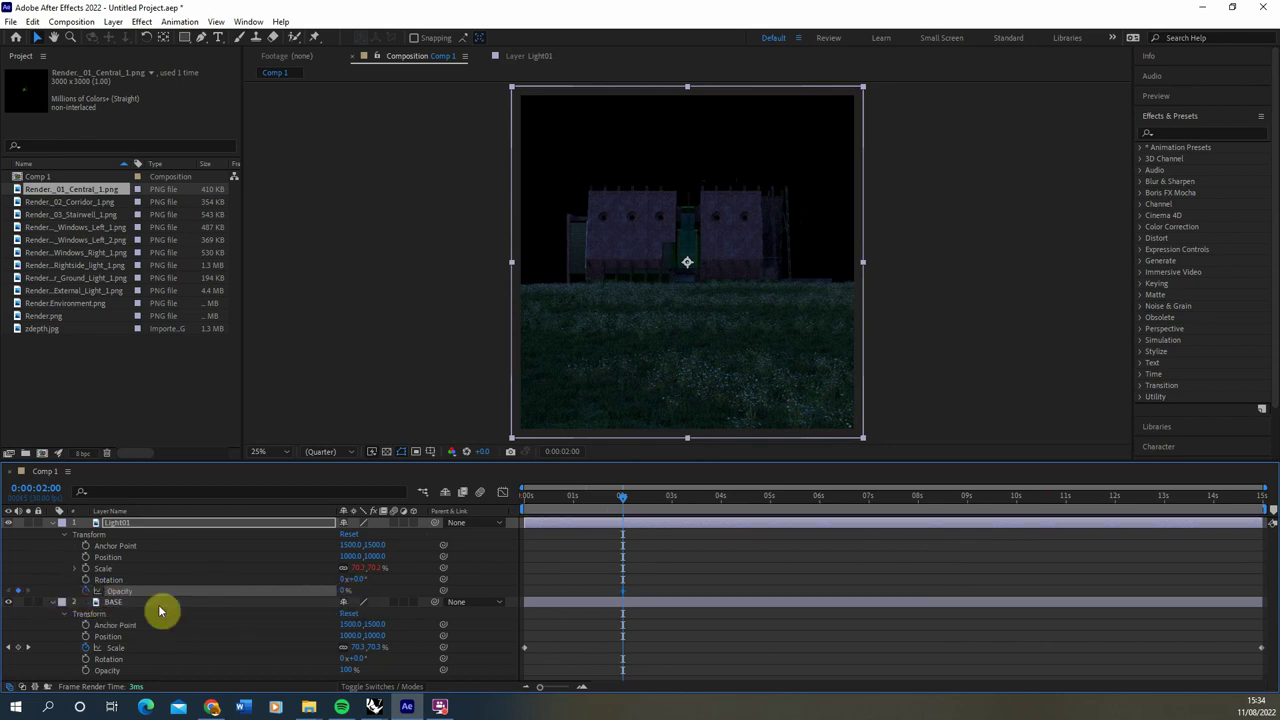
# Keyframe Light01's Opacity at 100% at 0:00:02:04 and preview the light switching on from the first frame.
pyautogui.moveTo(629, 503); pyautogui.dragTo(634, 503)
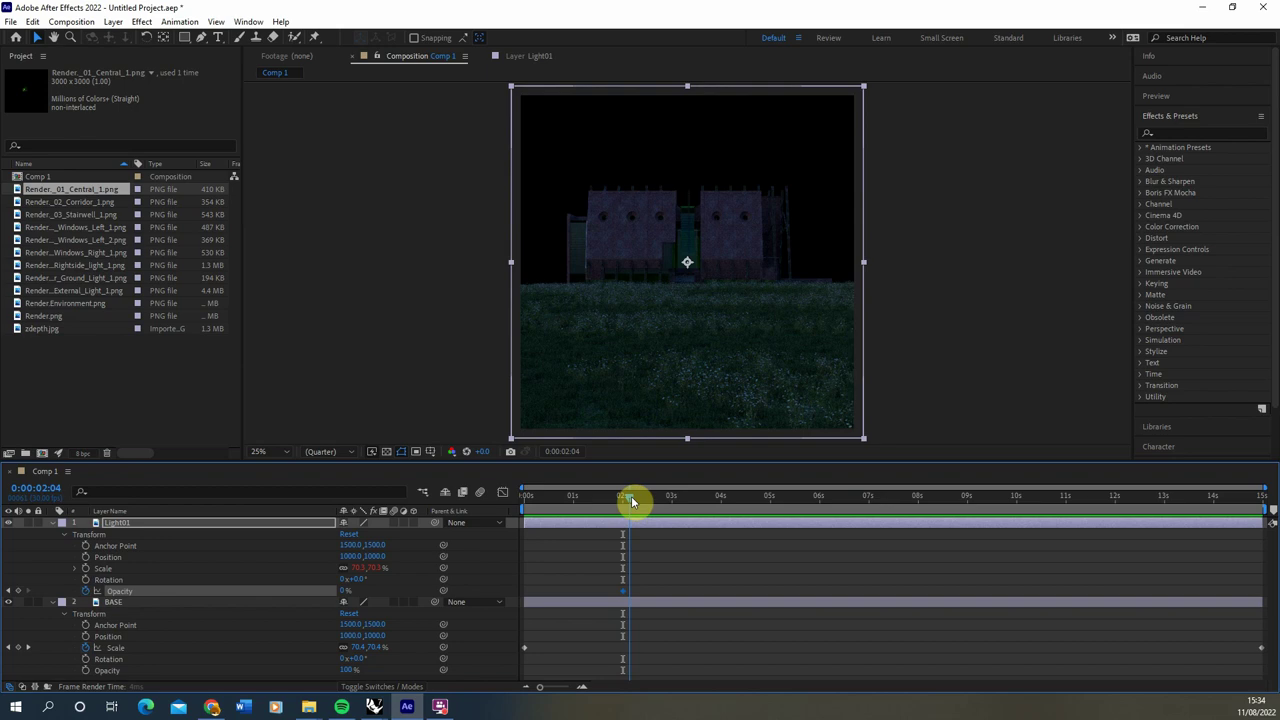
pyautogui.moveTo(344, 594); pyautogui.dragTo(706, 591)
pyautogui.click(631, 498)
pyautogui.press('Home')
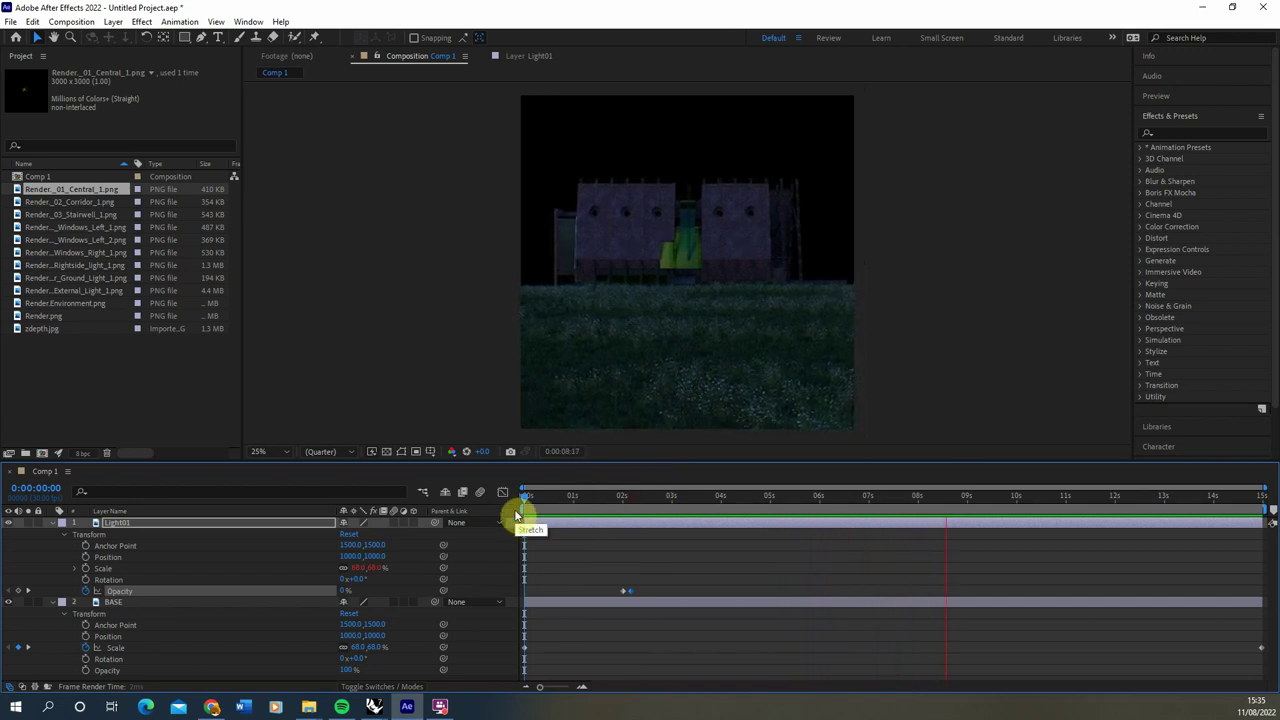
pyautogui.press('space')
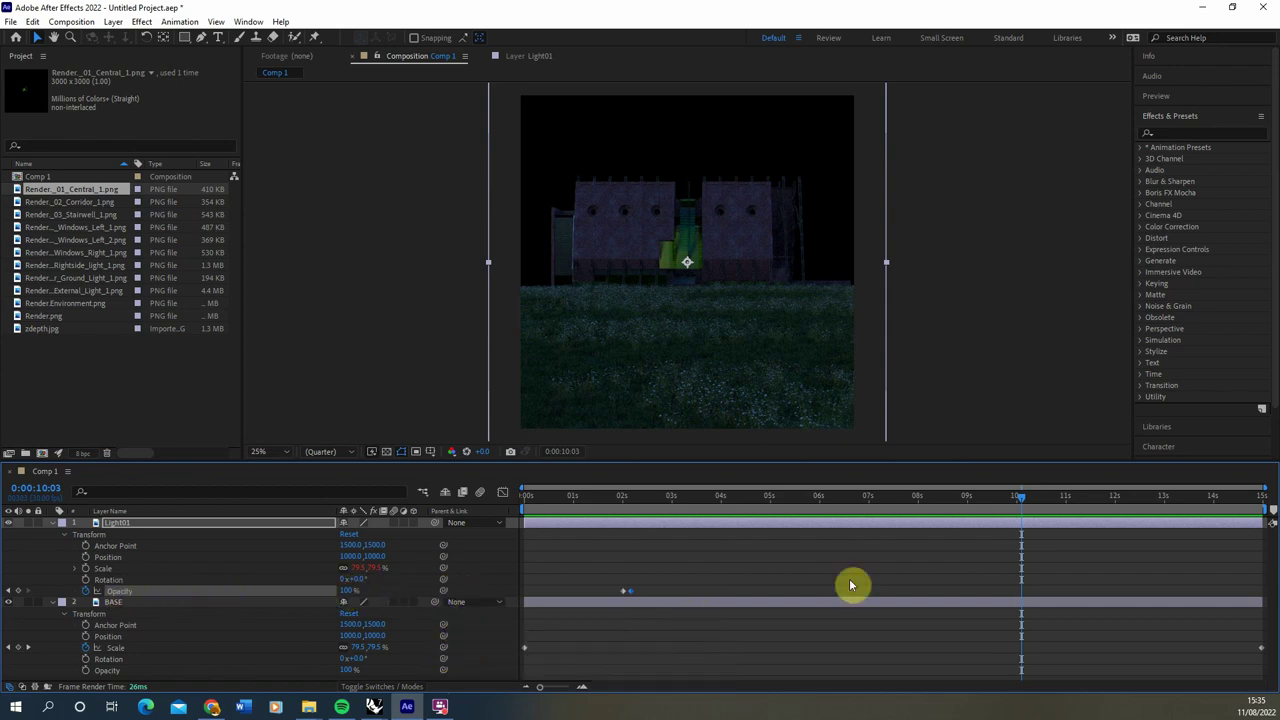
pyautogui.moveTo(1020, 497); pyautogui.dragTo(586, 574)
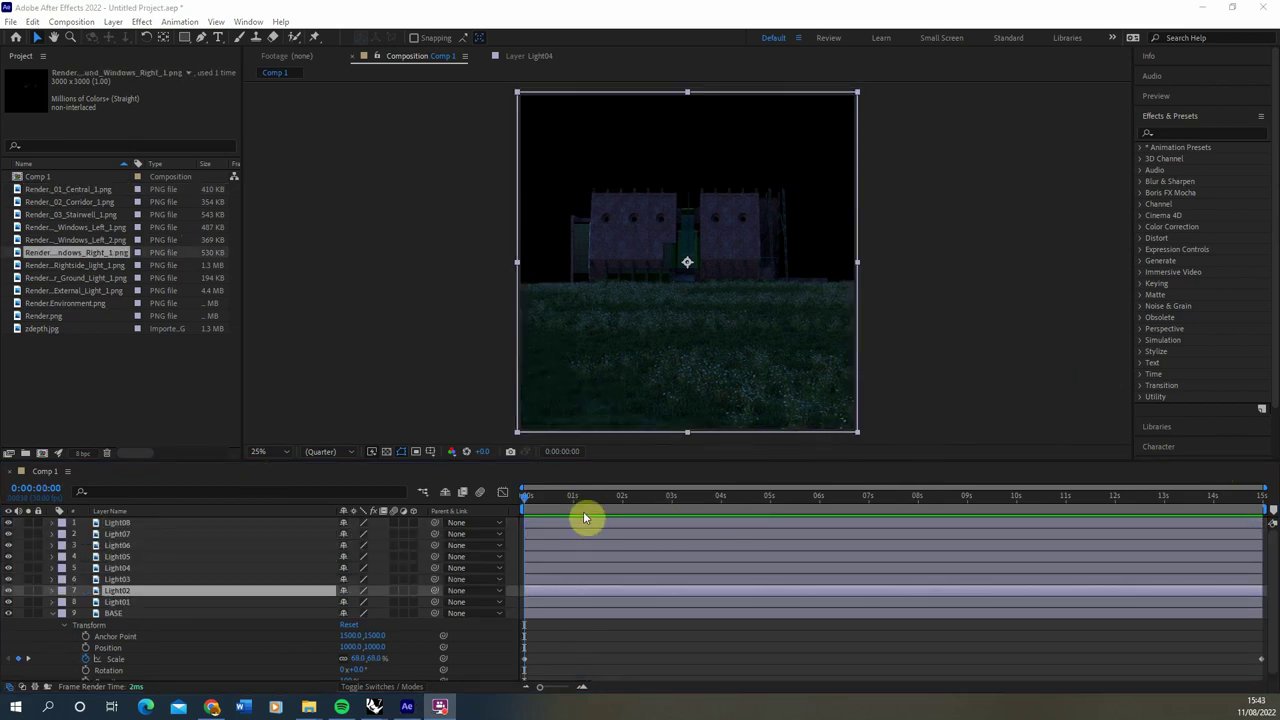
# Preview Comp 1 with the Light01 to Light08 layers and scrub to 0:00:05:28 to check the light sequence.
pyautogui.moveTo(524, 494); pyautogui.dragTo(551, 500)
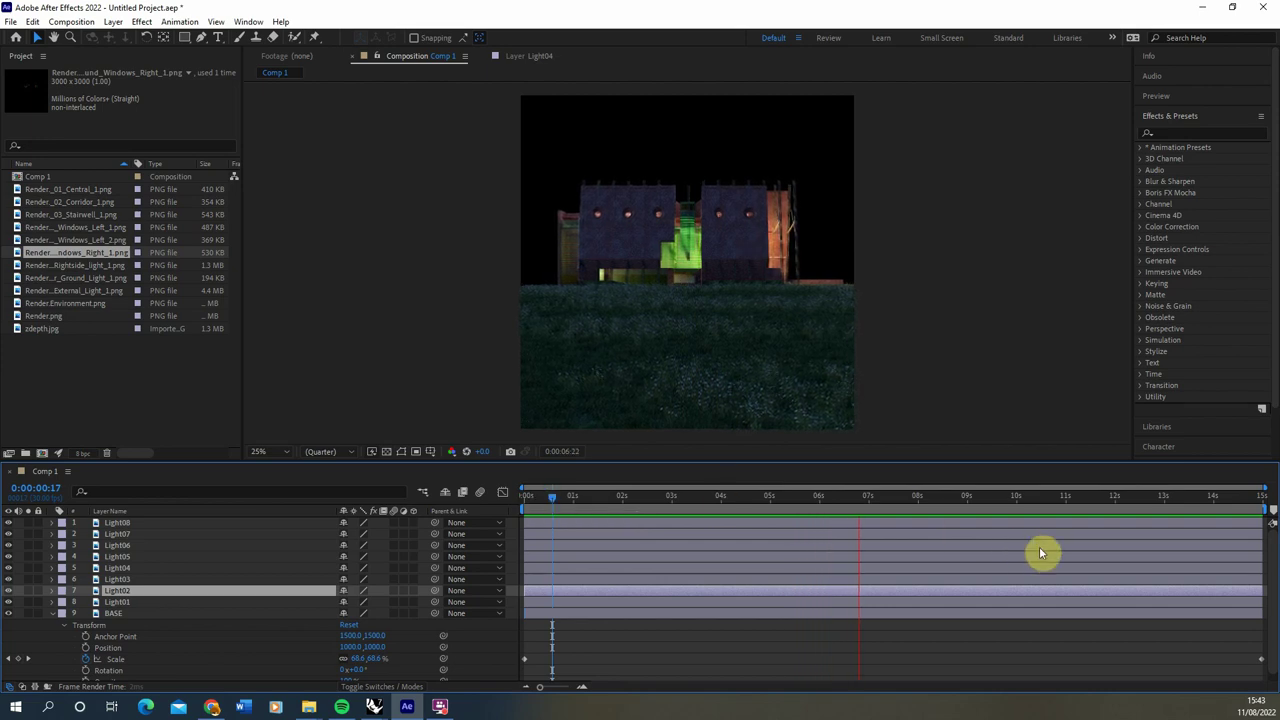
pyautogui.click(1007, 558)
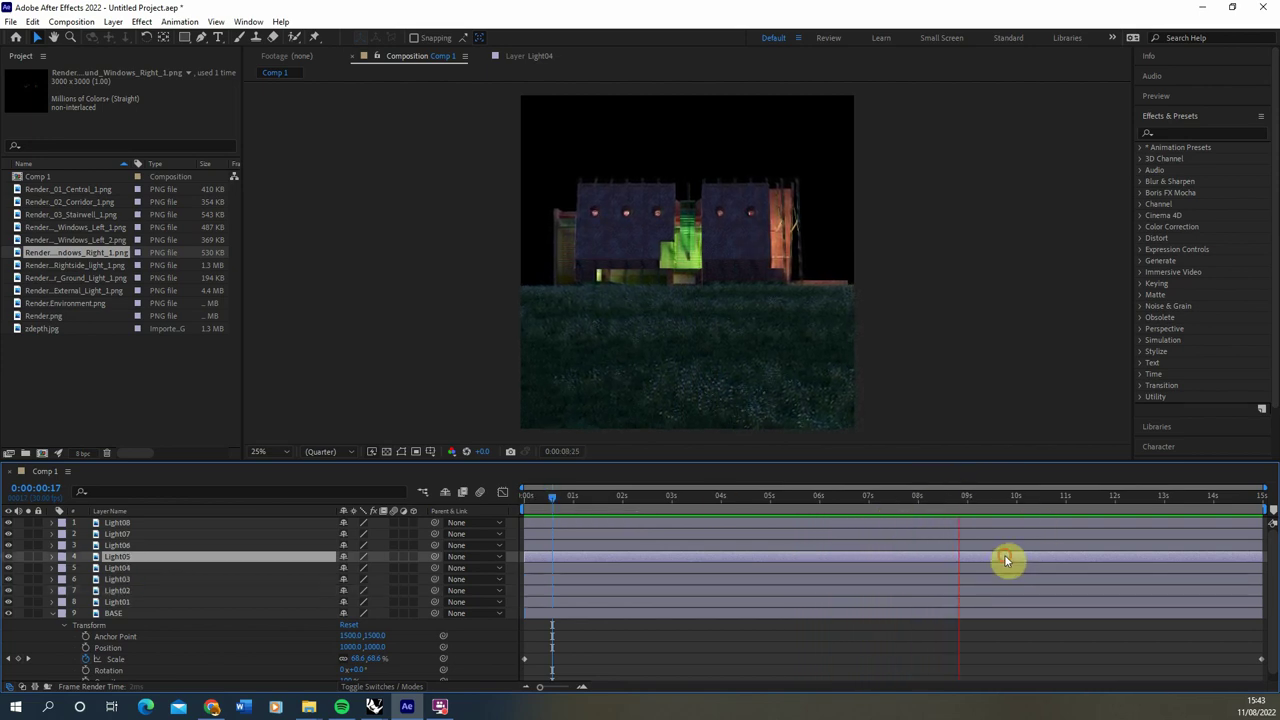
pyautogui.moveTo(561, 515); pyautogui.dragTo(817, 560)
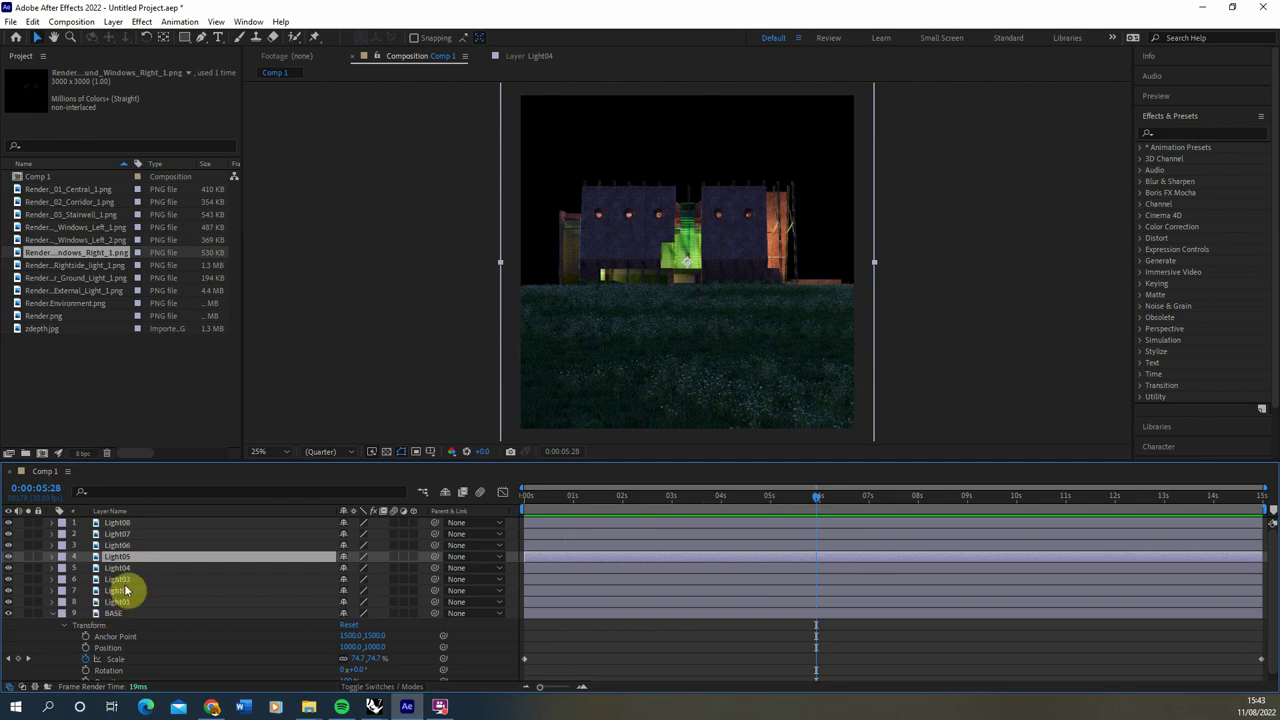
# Collapse the BASE layer's properties and set the label colour of Light08, Light07 and Light06 to Yellow.
pyautogui.click(51, 614)
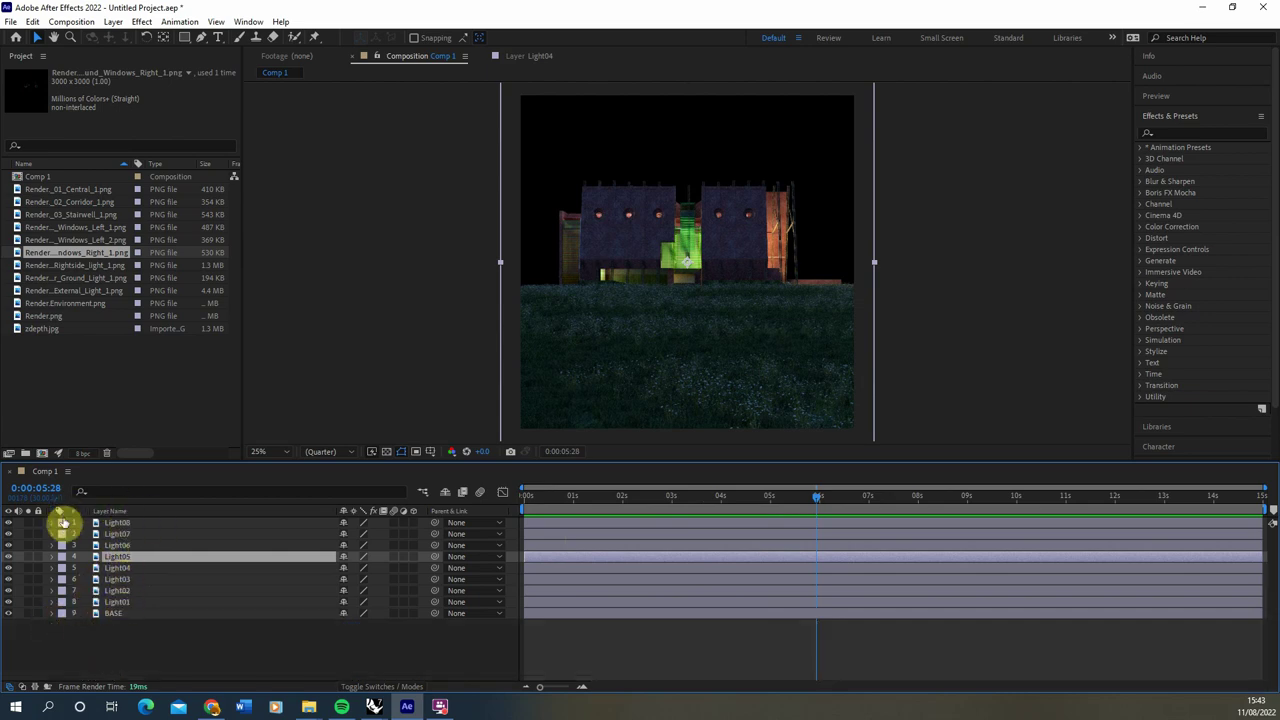
pyautogui.click(61, 525)
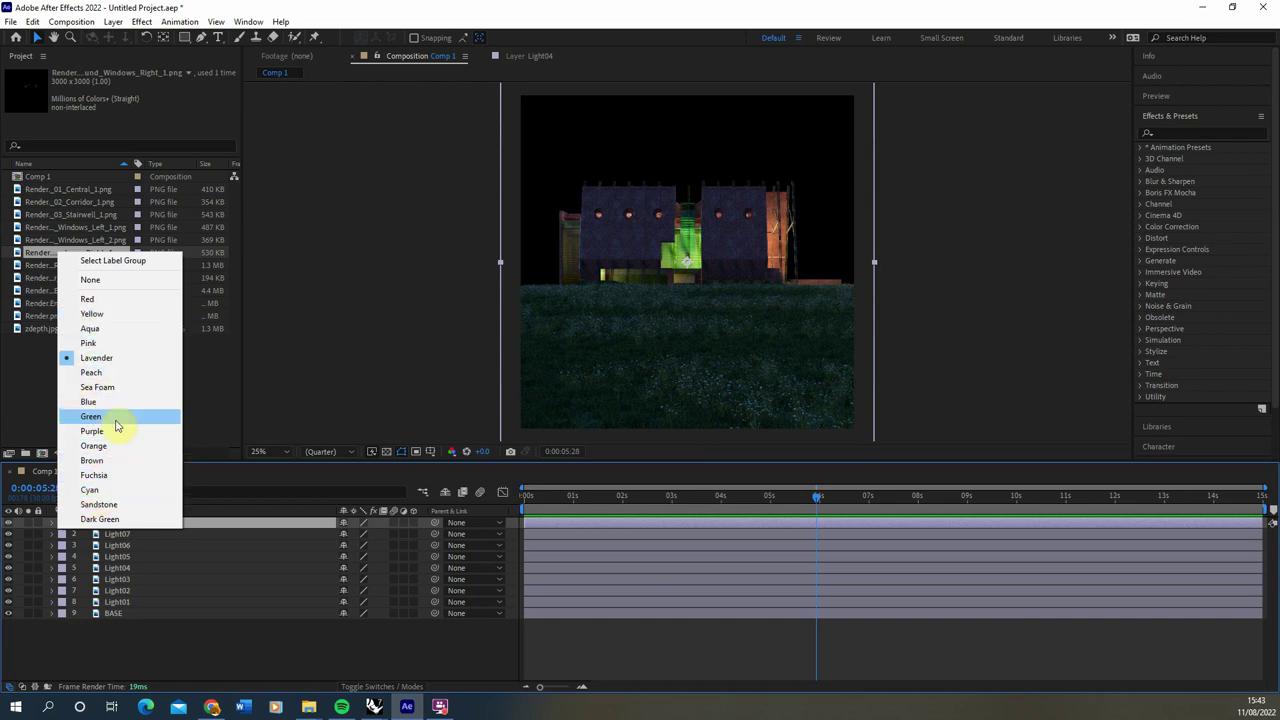
pyautogui.click(97, 333)
pyautogui.click(62, 533)
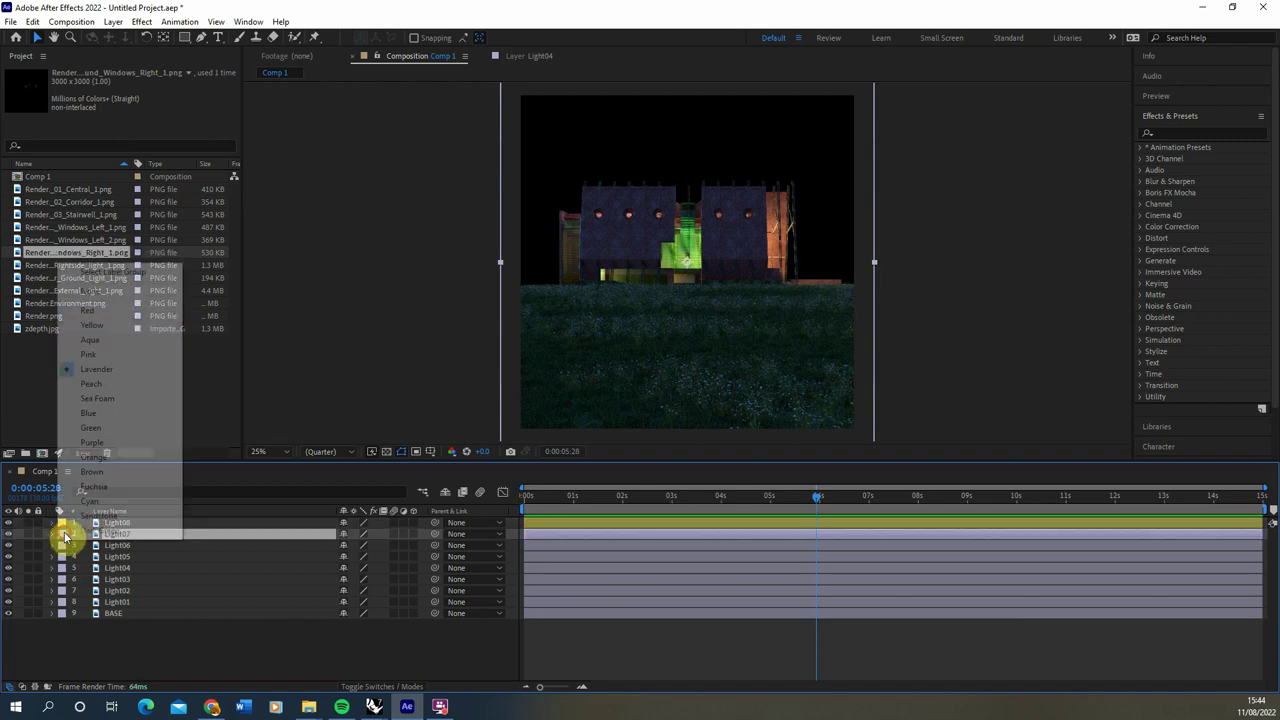
pyautogui.click(91, 325)
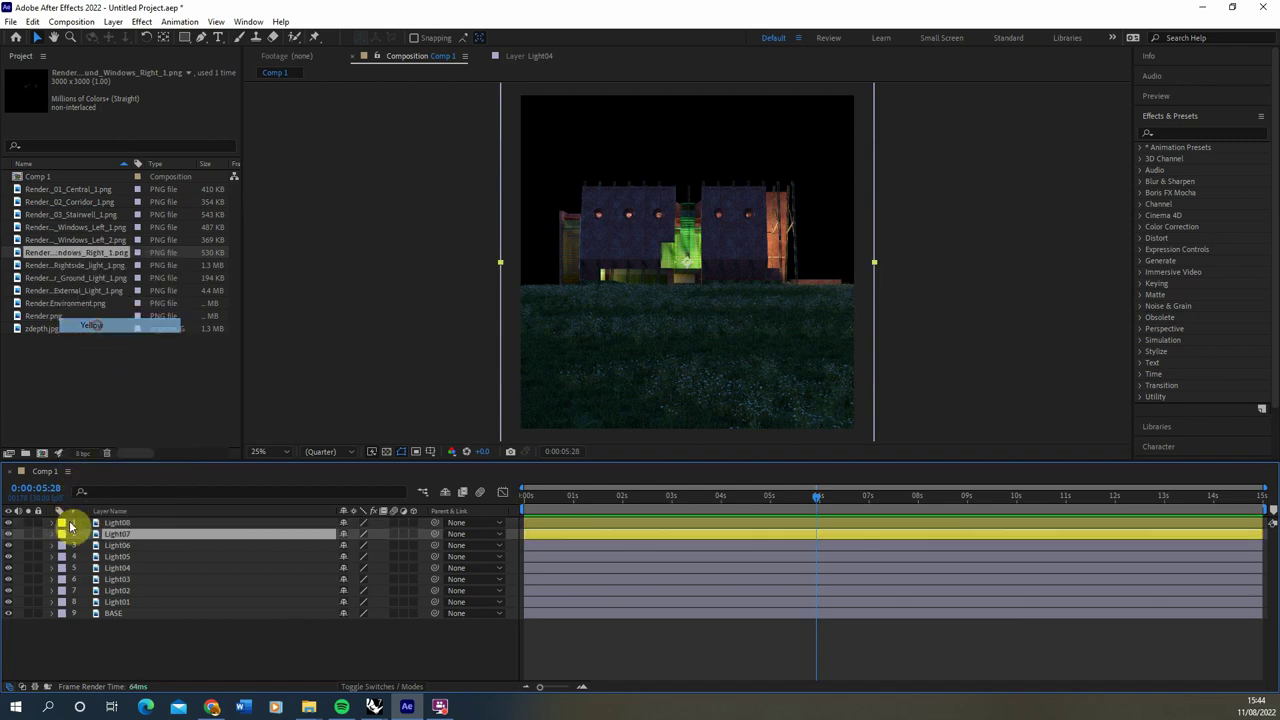
pyautogui.click(62, 545)
pyautogui.click(94, 338)
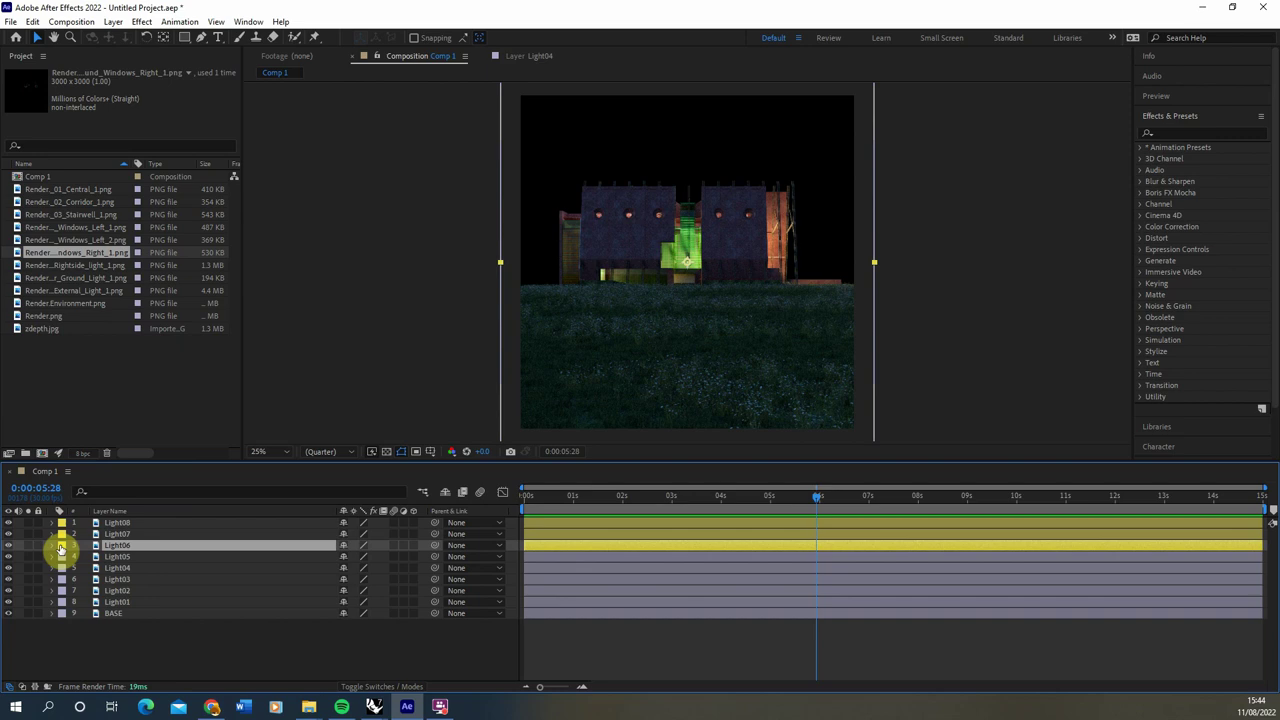
# Set the label colour of the Light01 to Light05 layers to Yellow together, leaving the BASE layer selected.
pyautogui.click(125, 556)
pyautogui.keyDown('shift'); pyautogui.click(125, 601); pyautogui.keyUp('shift')
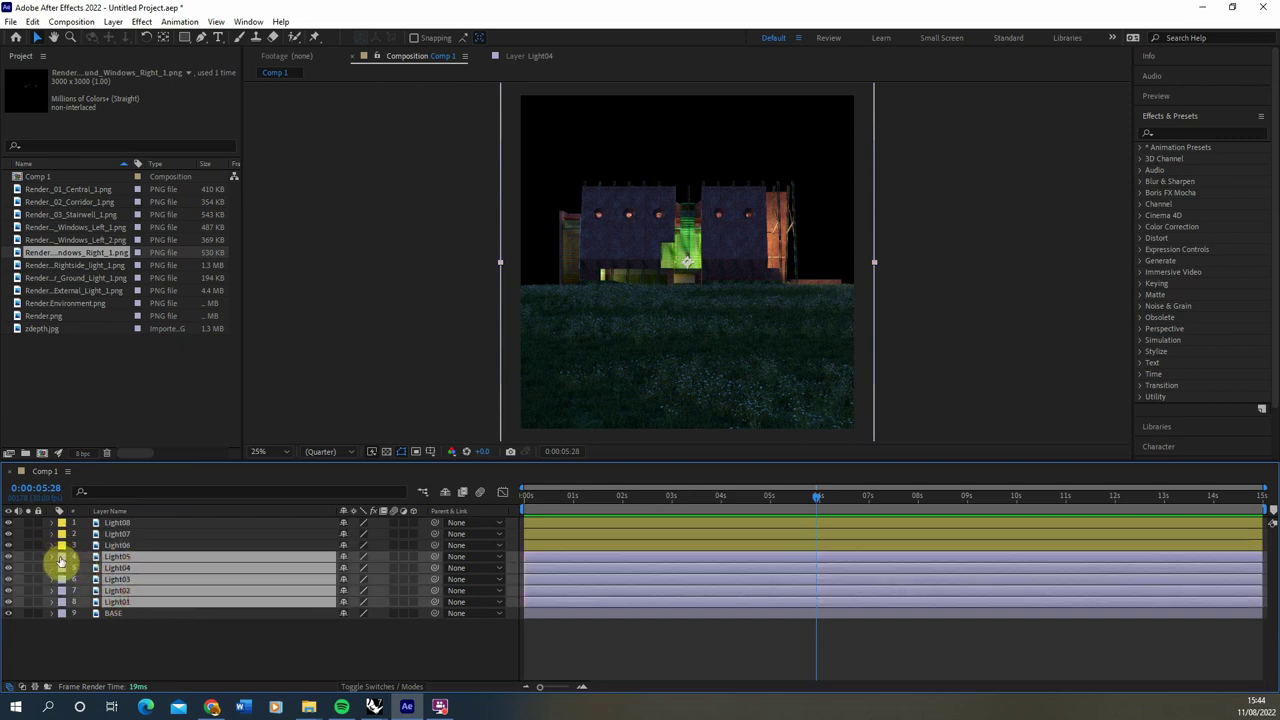
pyautogui.click(62, 556)
pyautogui.click(88, 347)
pyautogui.click(157, 612)
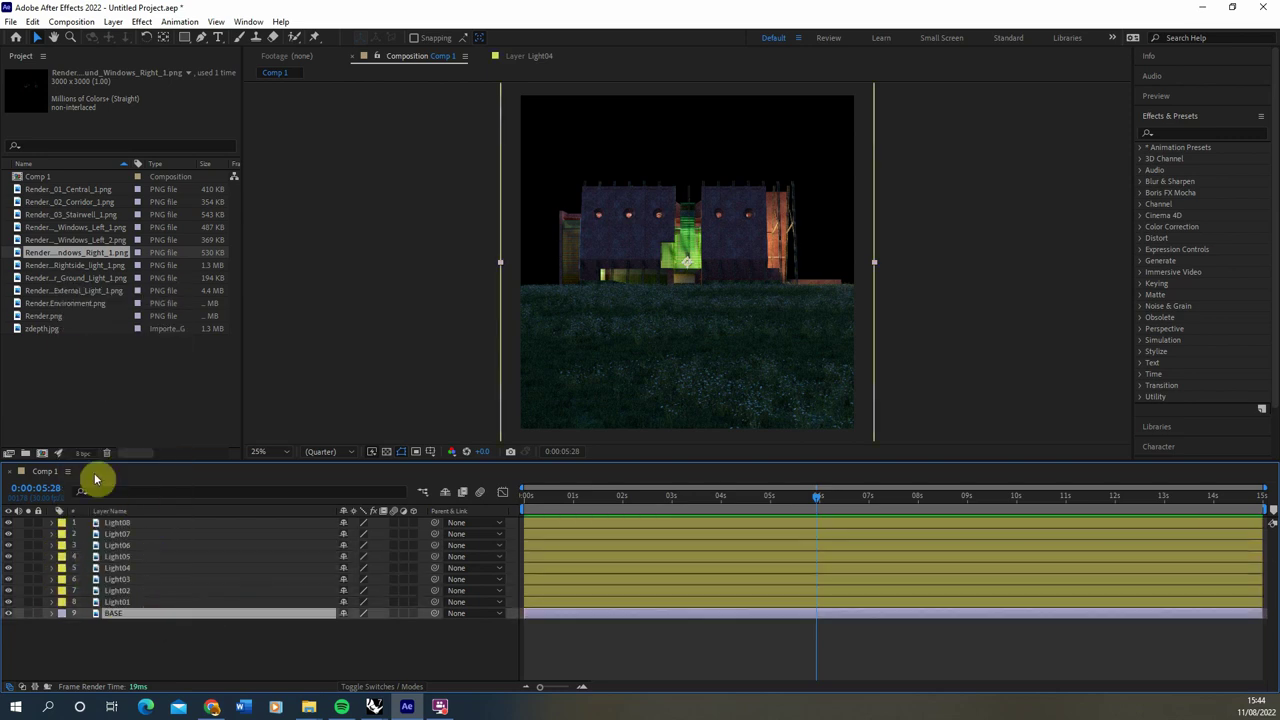
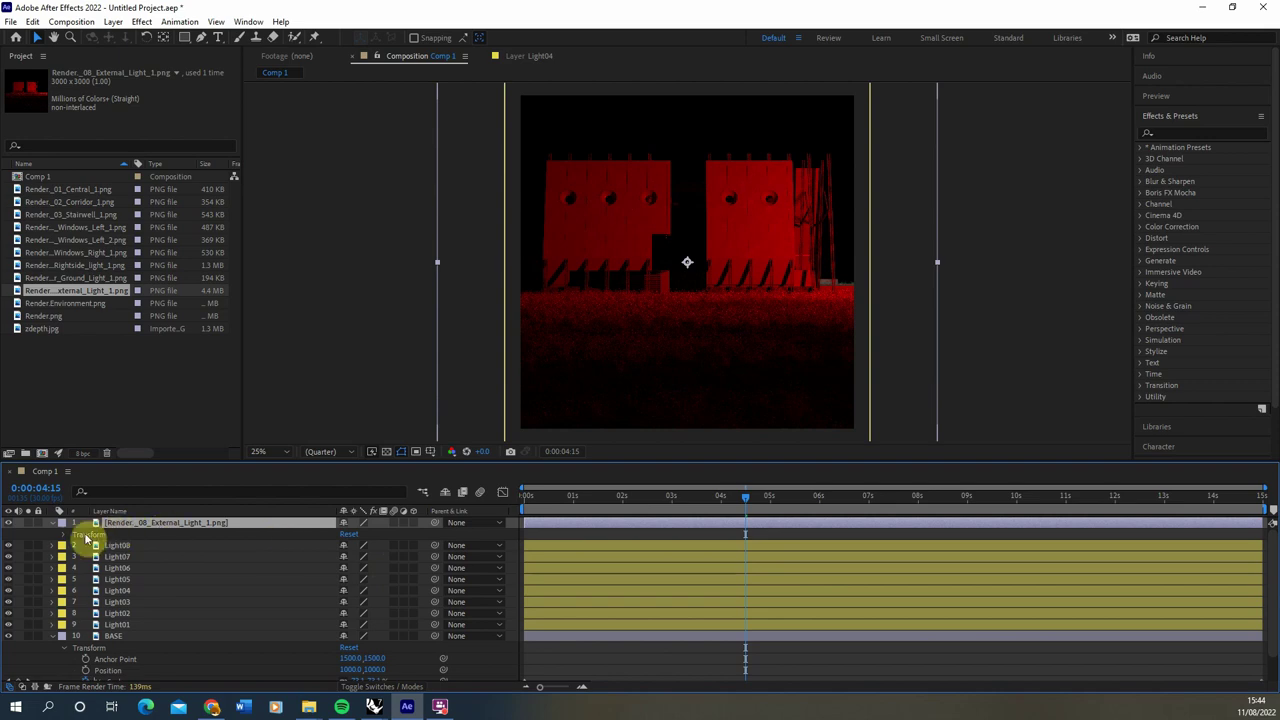
# Link the Render_08_External_Light_1.png layer's Scale to BASE's Scale and set its blending mode to Lighten.
pyautogui.click(63, 539)
pyautogui.scroll(-1, 263, 553)
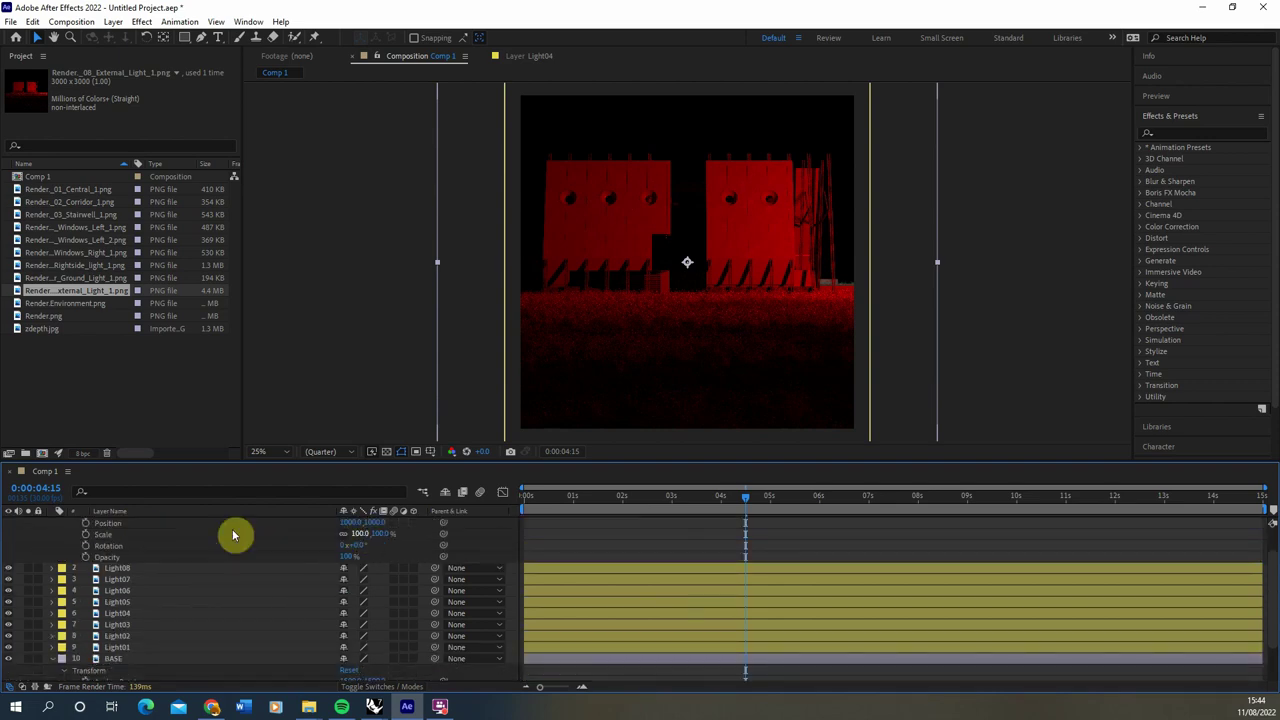
pyautogui.moveTo(443, 534); pyautogui.dragTo(441, 655)
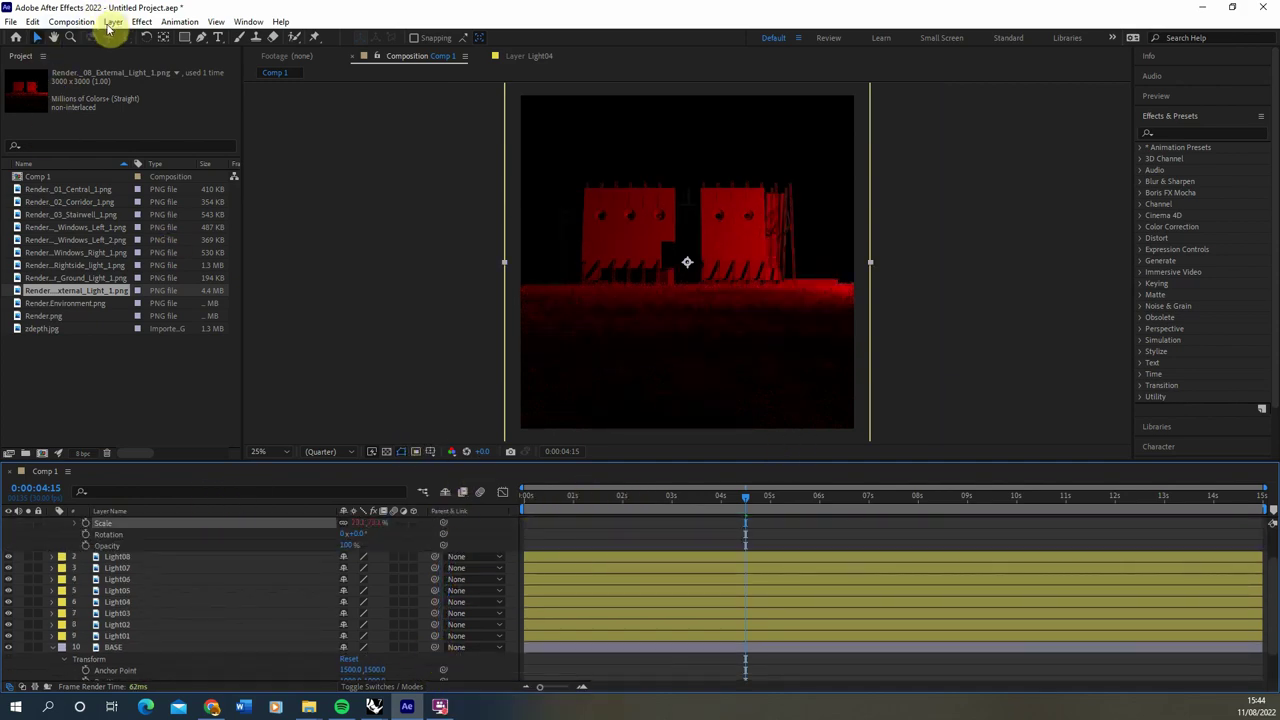
pyautogui.click(108, 26)
pyautogui.moveTo(160, 300)
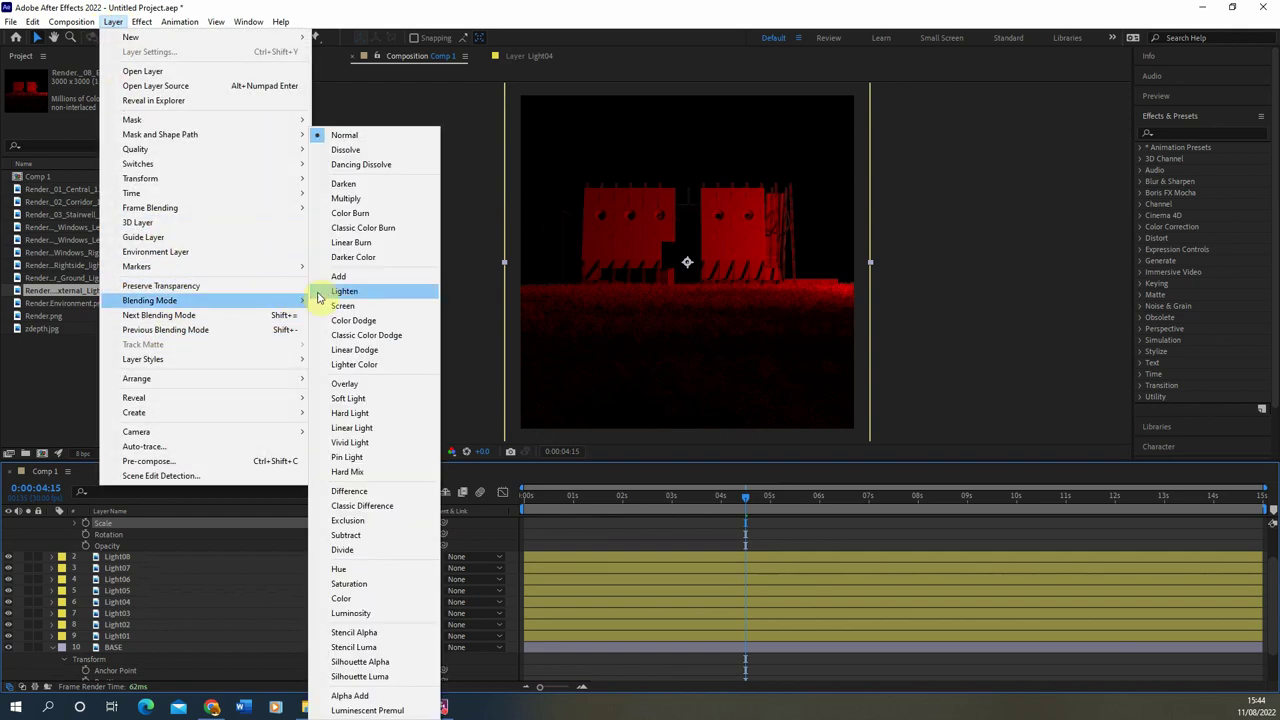
pyautogui.click(338, 292)
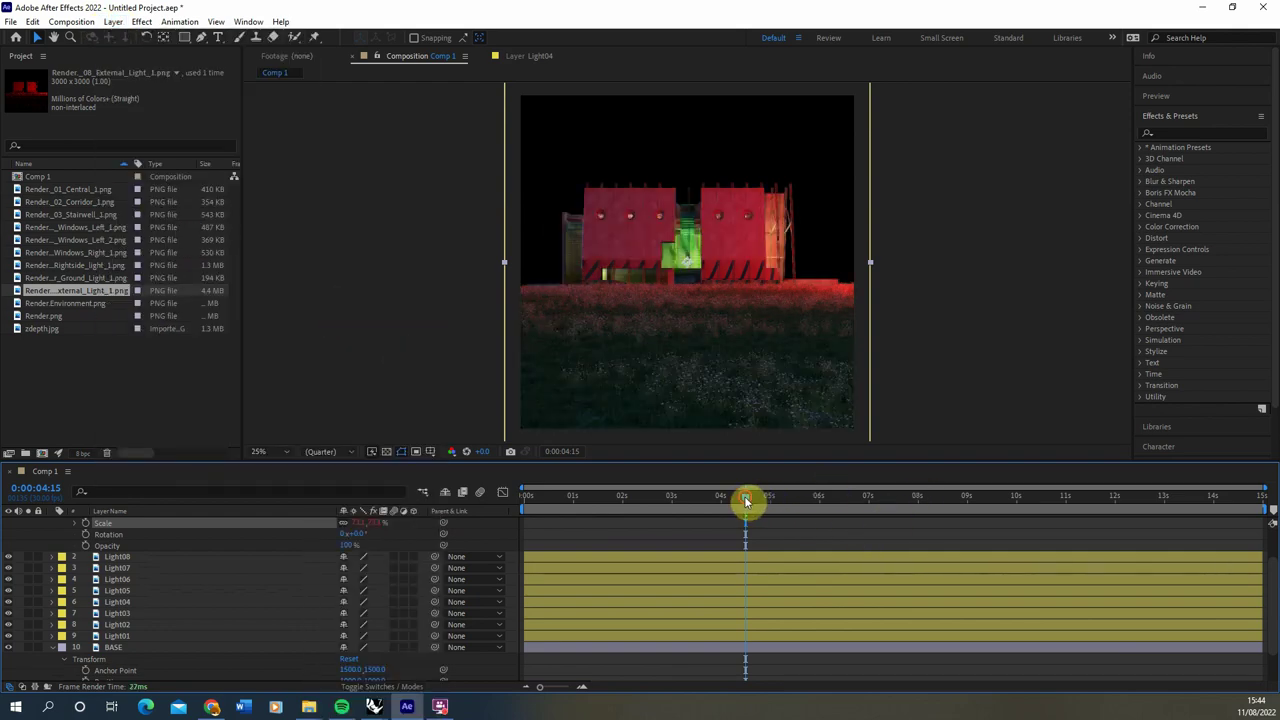
# Keyframe the external light layer's Opacity at 0% at 0:00:00:29 and at 100% at 0:00:09:00.
pyautogui.moveTo(745, 500); pyautogui.dragTo(573, 524)
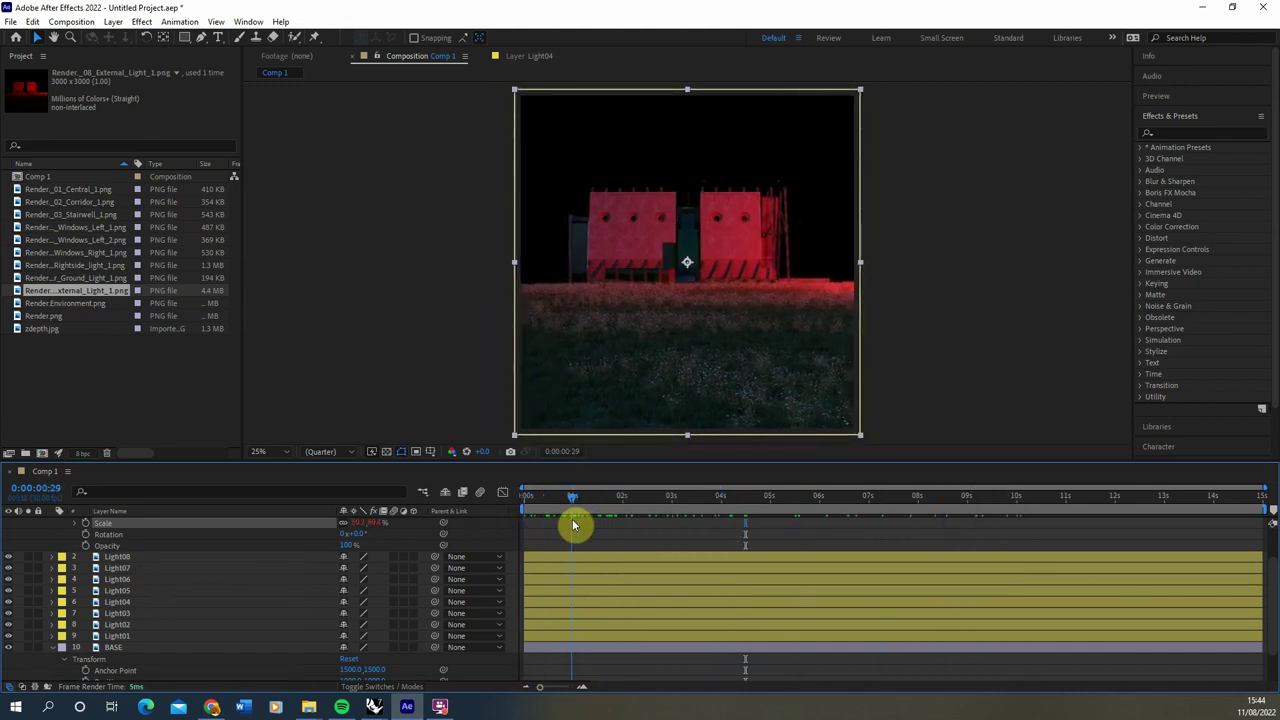
pyautogui.moveTo(347, 546); pyautogui.dragTo(186, 543)
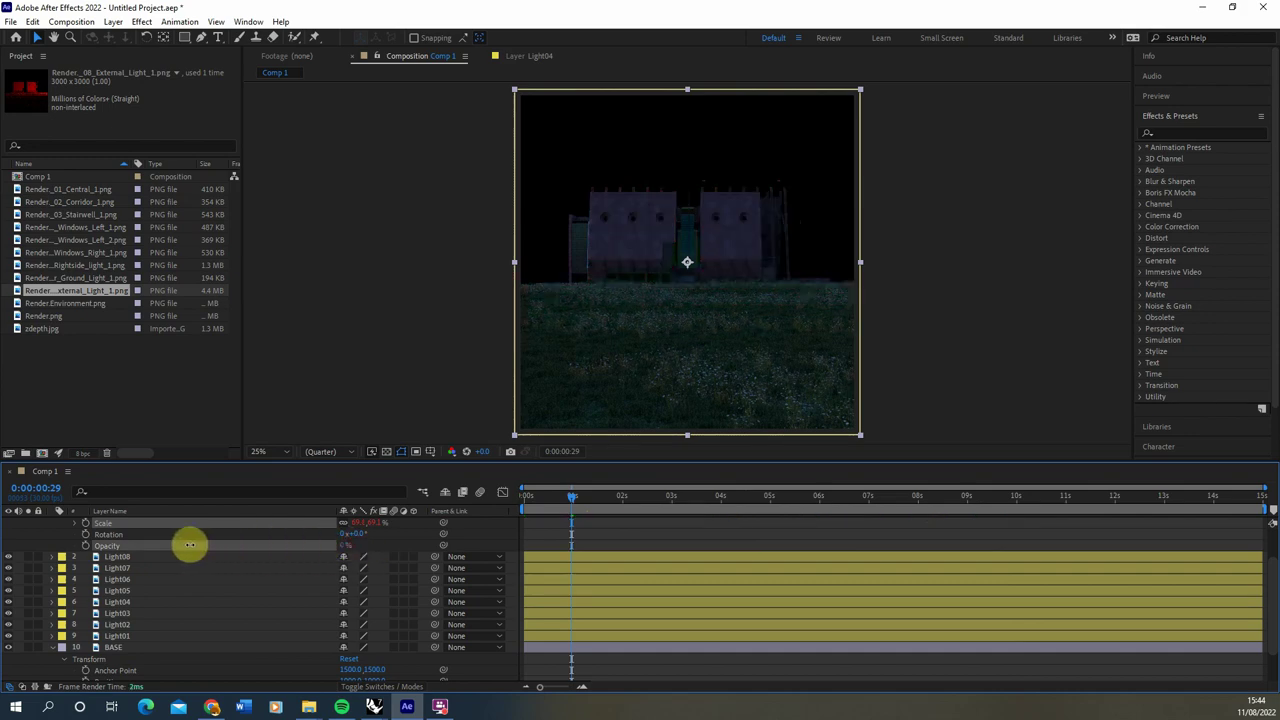
pyautogui.click(86, 546)
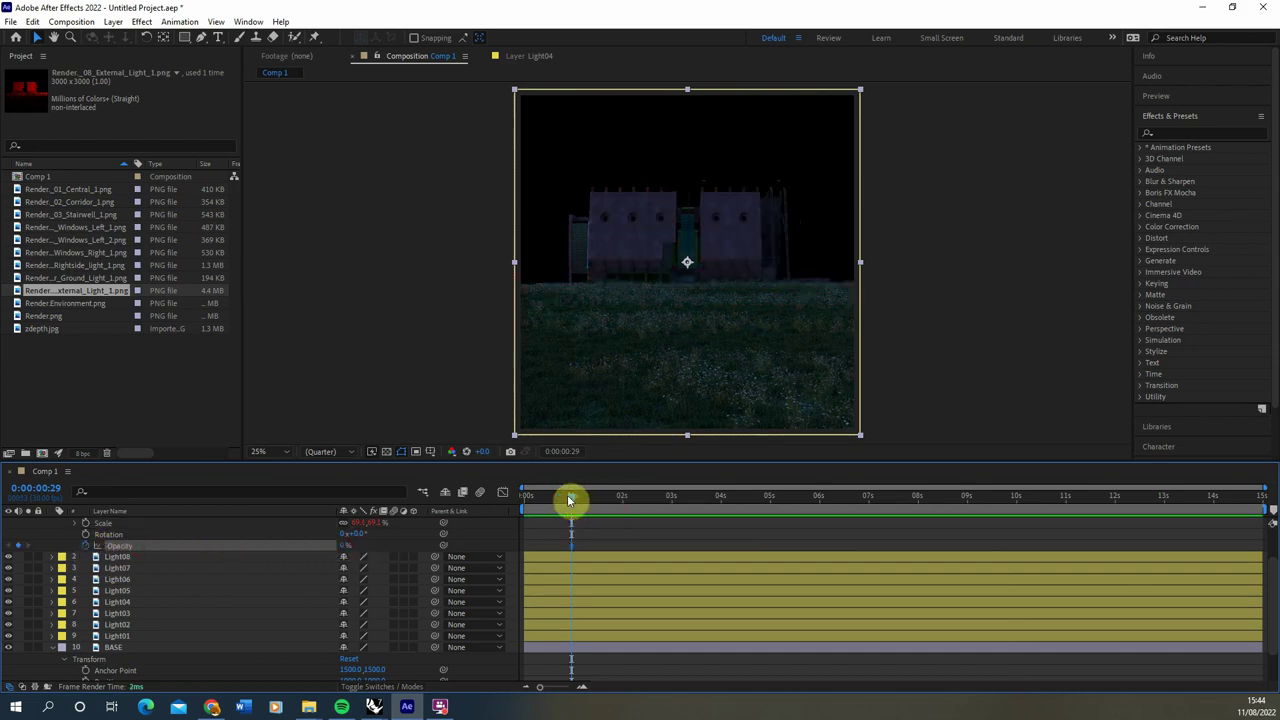
pyautogui.moveTo(569, 500); pyautogui.dragTo(968, 535)
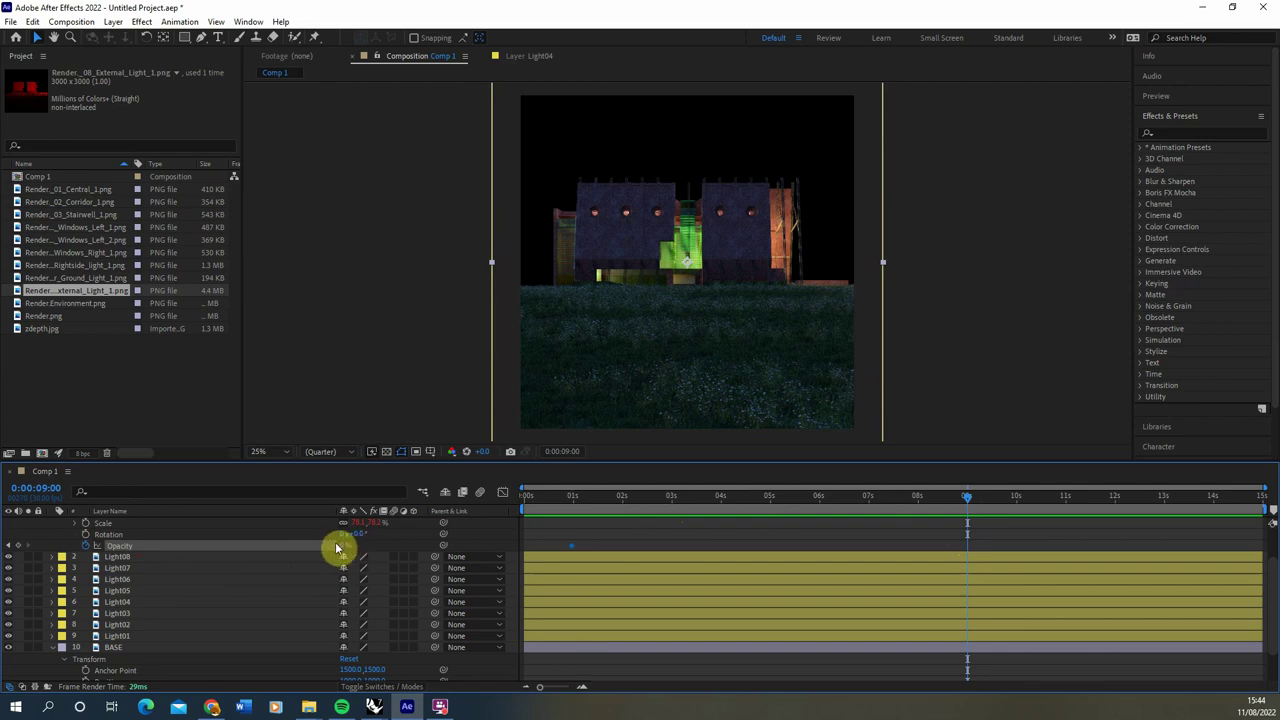
pyautogui.moveTo(344, 545); pyautogui.dragTo(651, 551)
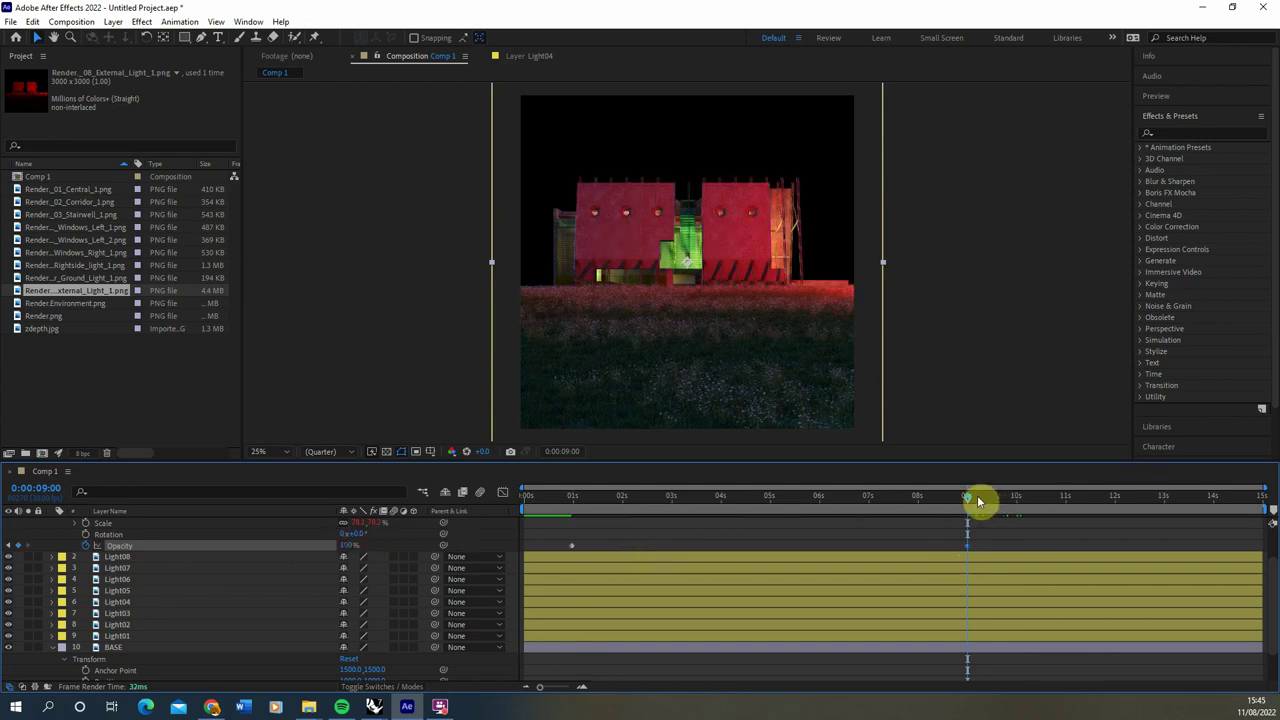
# Scrub through the timeline and preview the external light's fade-in from the first frame.
pyautogui.moveTo(970, 502); pyautogui.dragTo(684, 539)
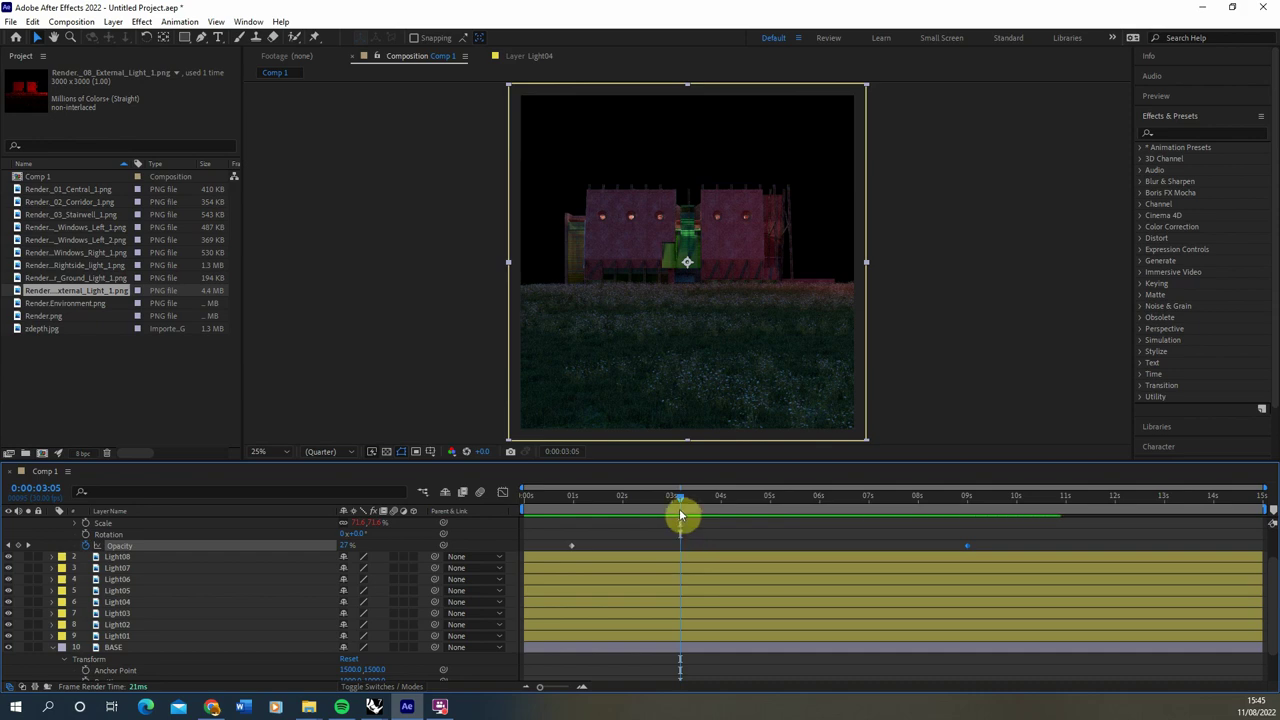
pyautogui.press('space')
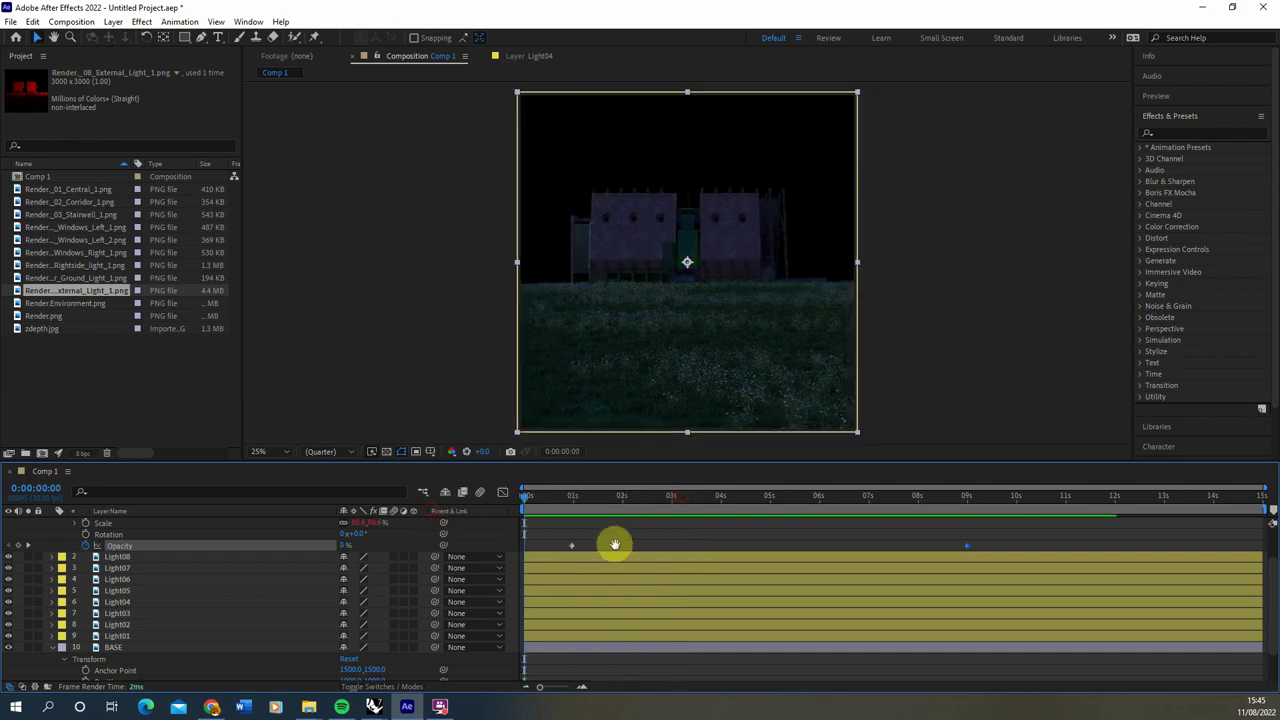
pyautogui.press('space')
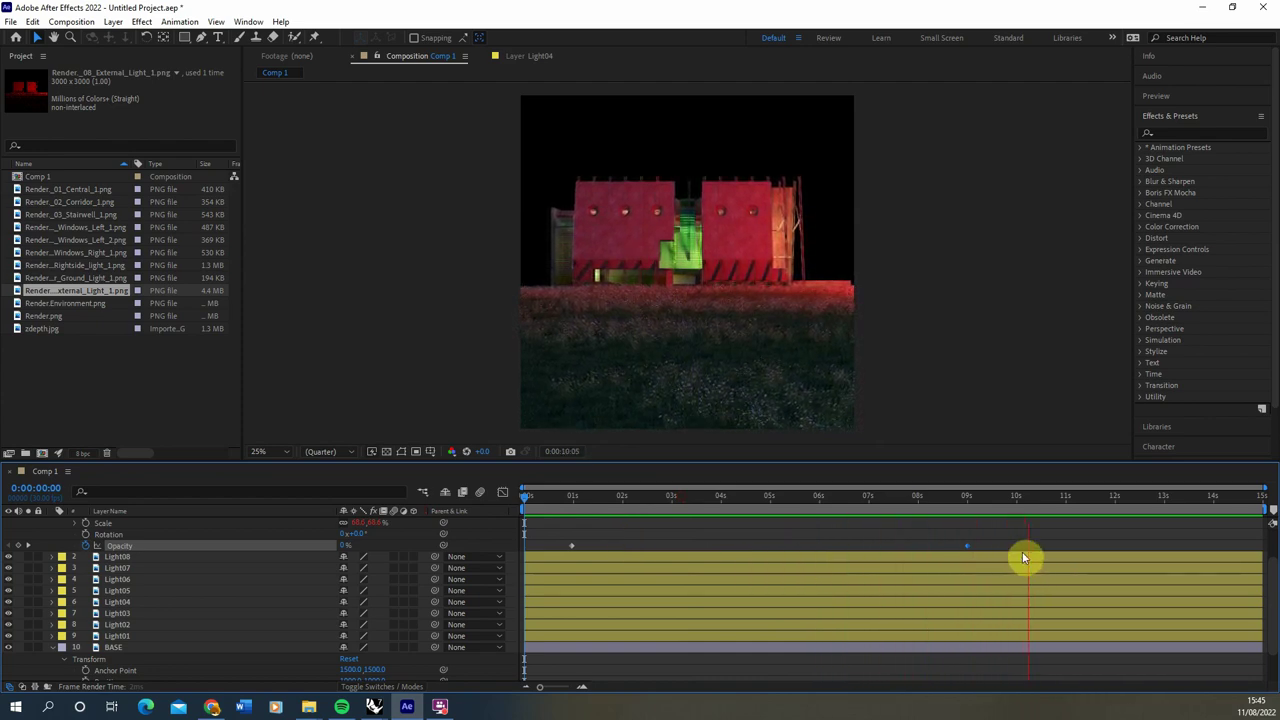
pyautogui.press('space')
# Collapse the external light layer's properties and set its label colour to Red.
pyautogui.scroll(2, 537, 534)
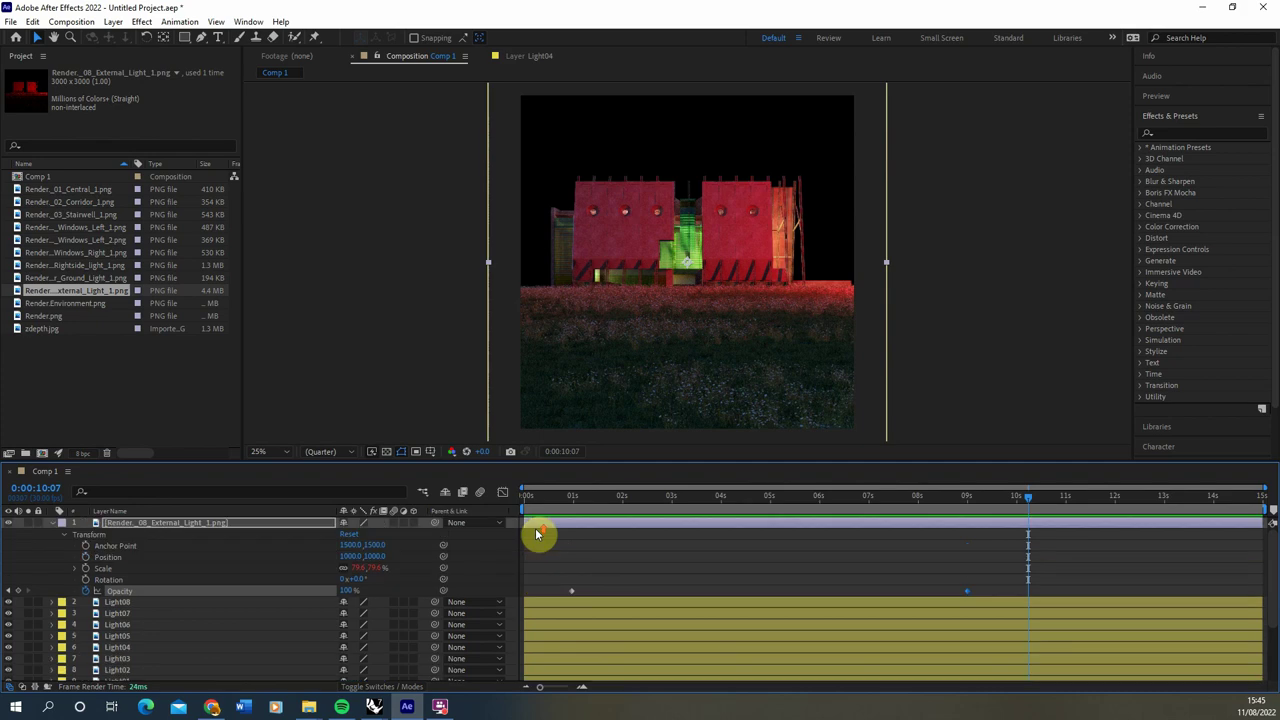
pyautogui.click(52, 525)
pyautogui.click(62, 524)
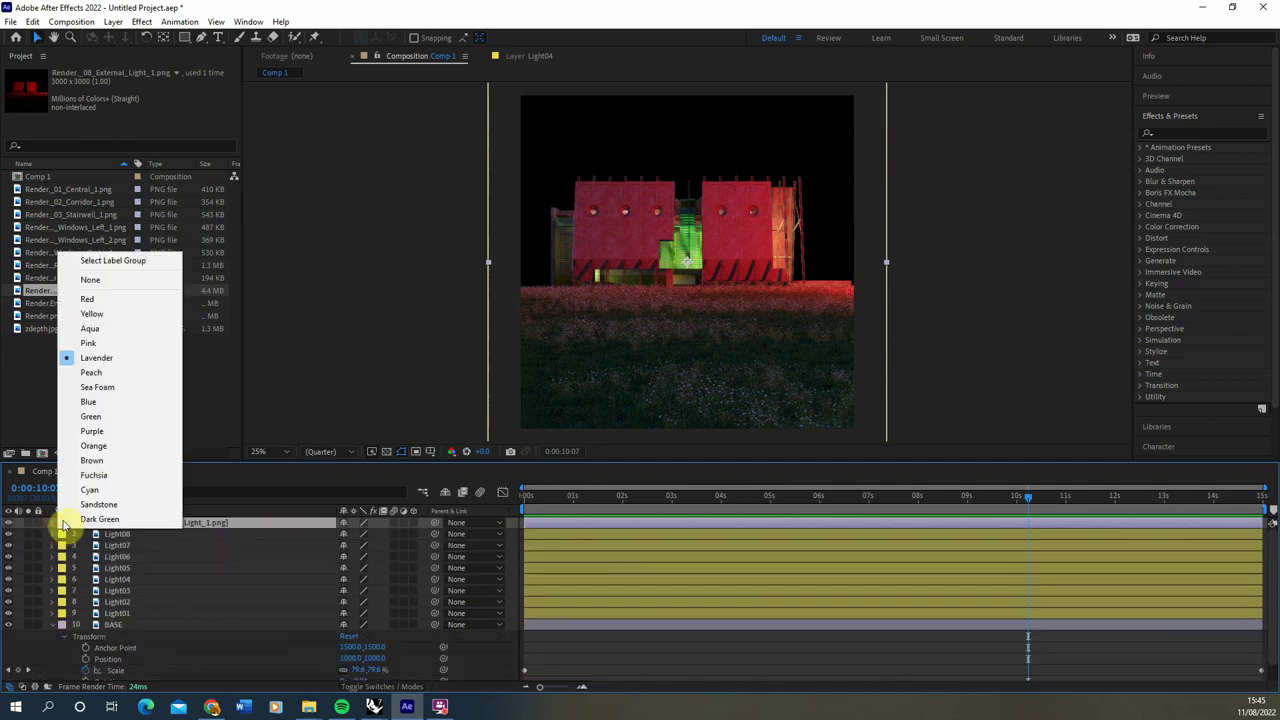
pyautogui.click(98, 328)
pyautogui.click(63, 522)
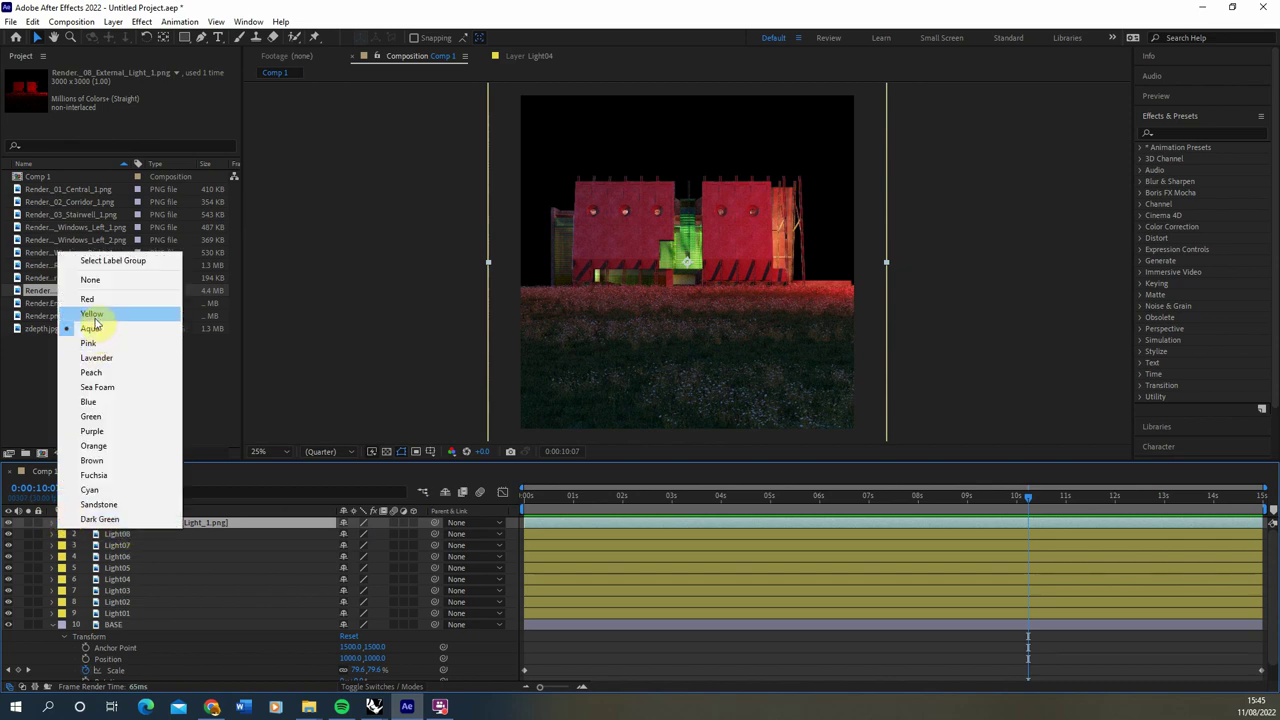
pyautogui.click(88, 299)
# Rename the external light layer to Red Light and collapse the BASE layer's properties.
pyautogui.rightClick(118, 524)
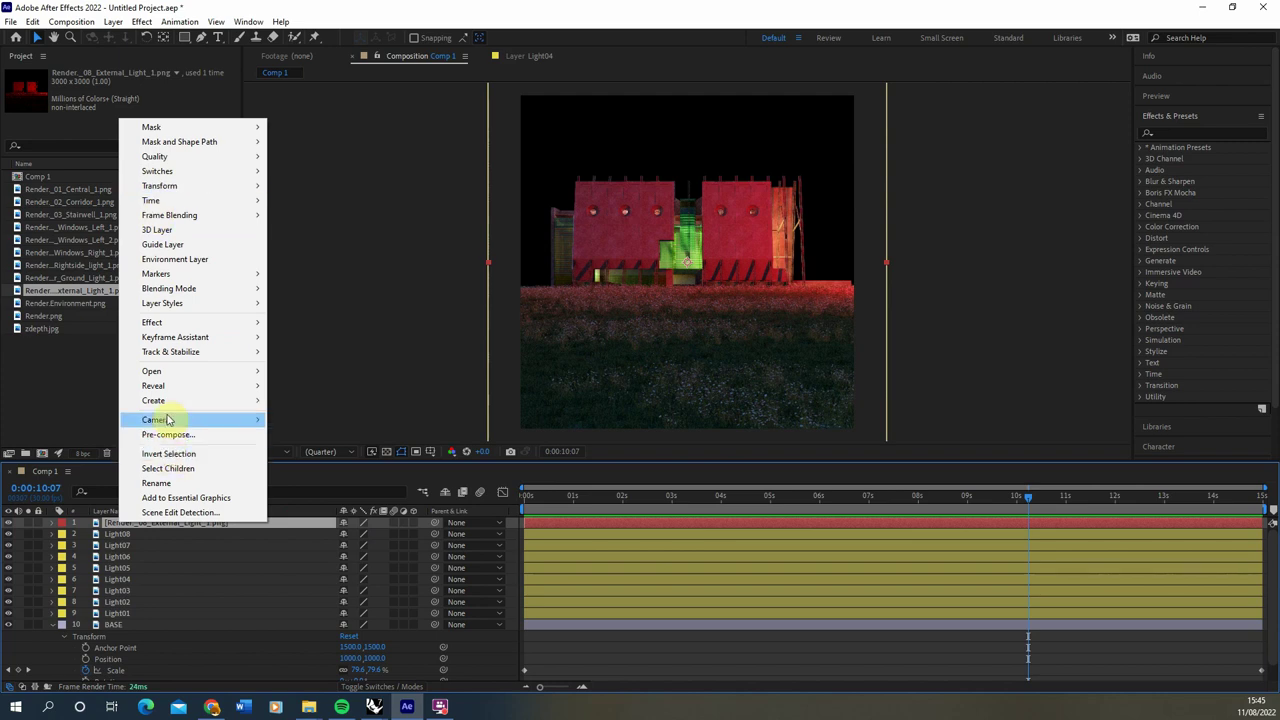
pyautogui.click(160, 483)
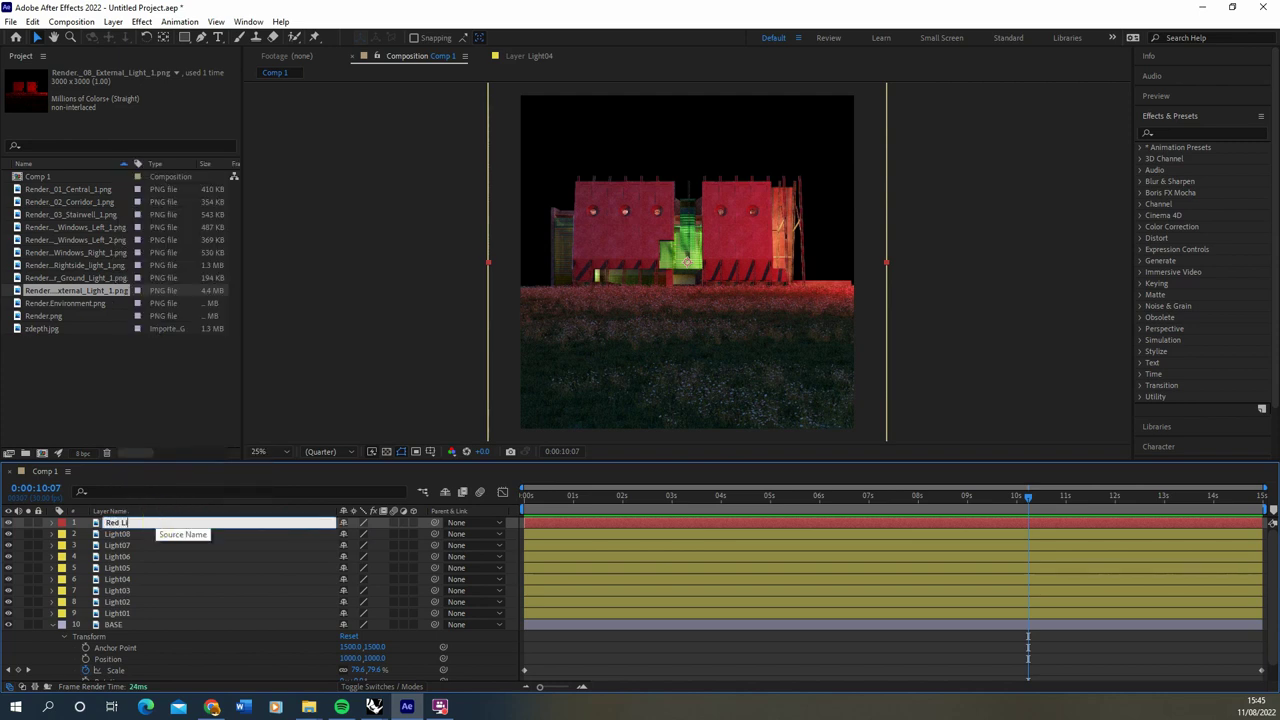
pyautogui.click(149, 590)
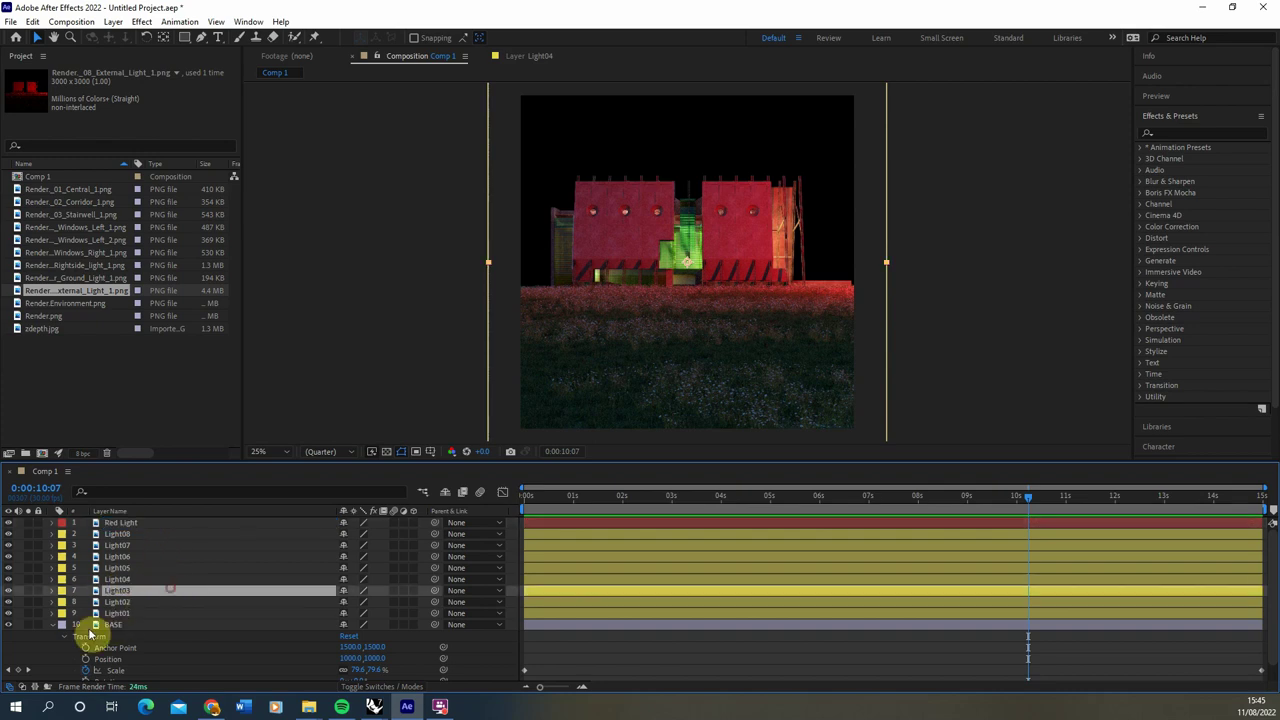
pyautogui.click(55, 627)
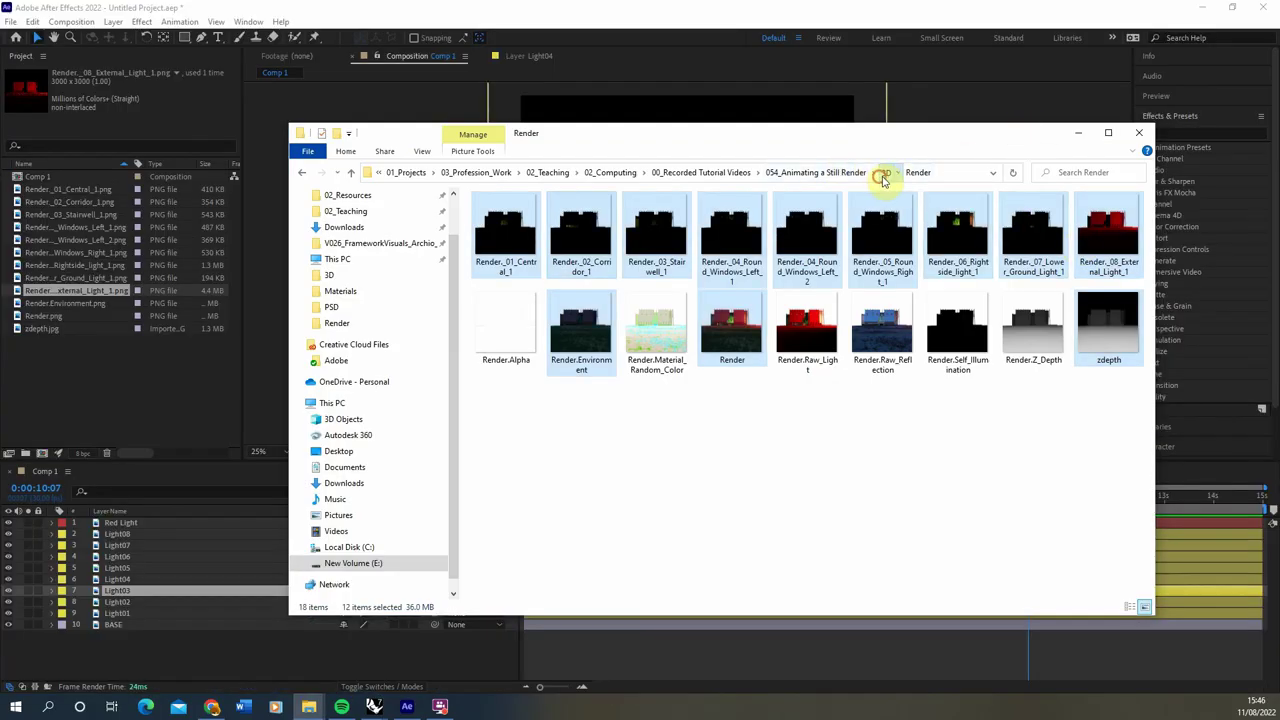
# Browse in File Explorer to the project's 3D\Textures folder and view the Constable Dedham Vale painting at full size.
pyautogui.click(883, 175)
pyautogui.click(829, 174)
pyautogui.doubleClick(500, 235)
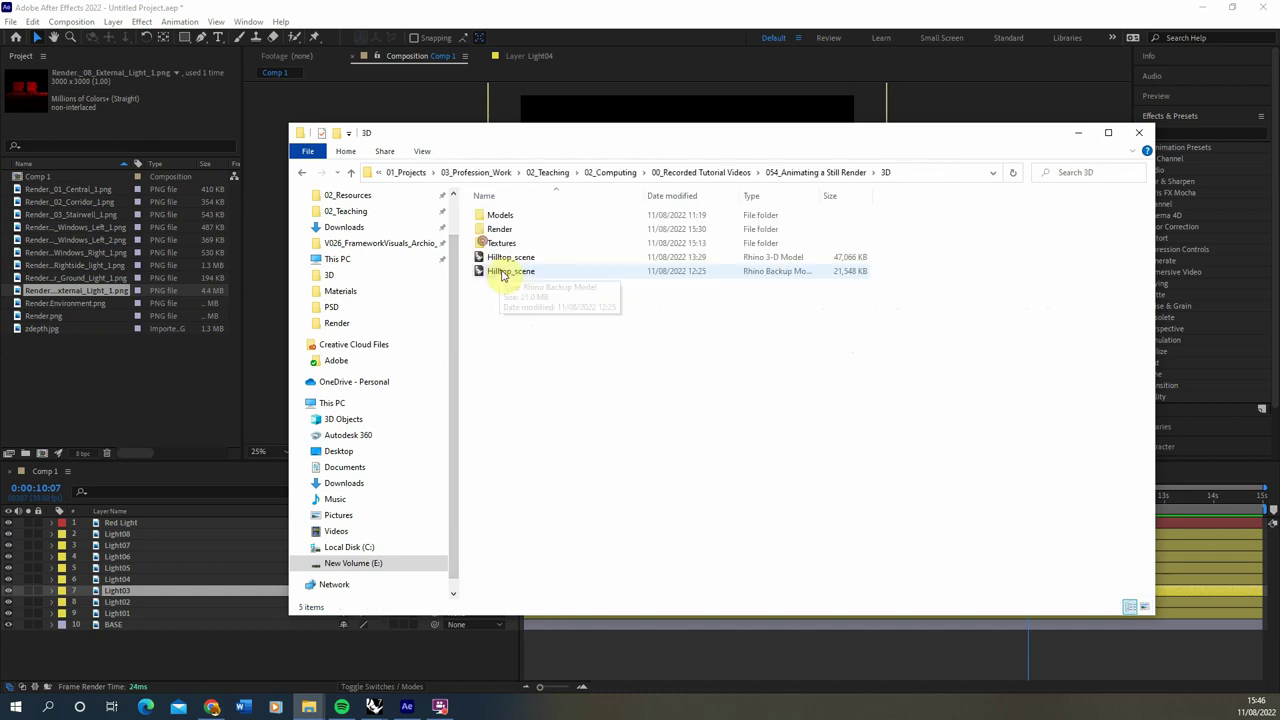
pyautogui.doubleClick(499, 244)
pyautogui.click(510, 237)
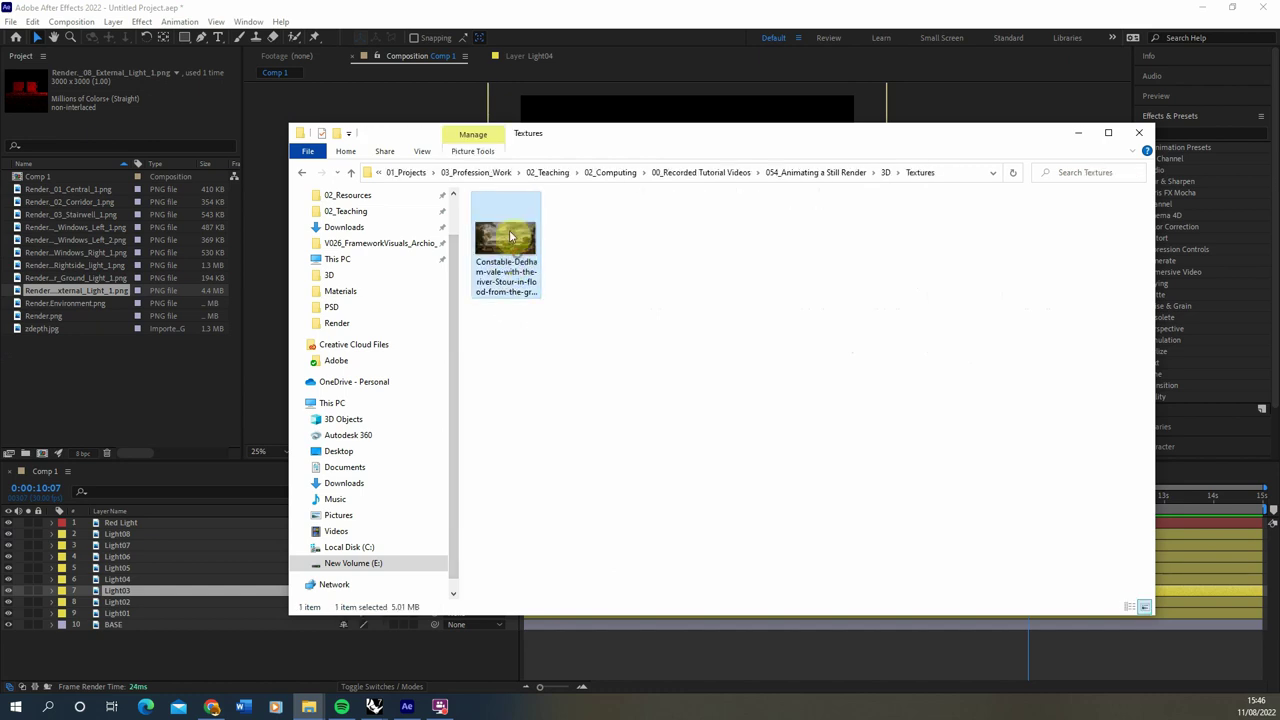
pyautogui.doubleClick(525, 240)
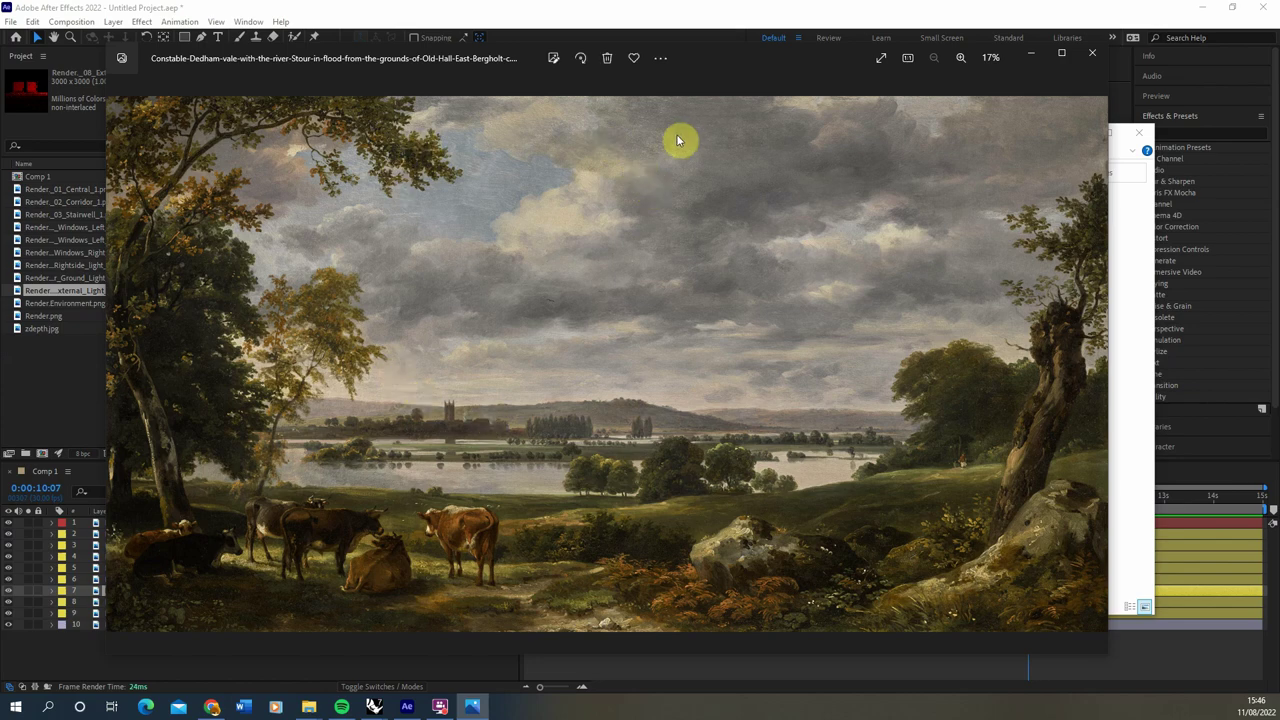
pyautogui.click(1094, 53)
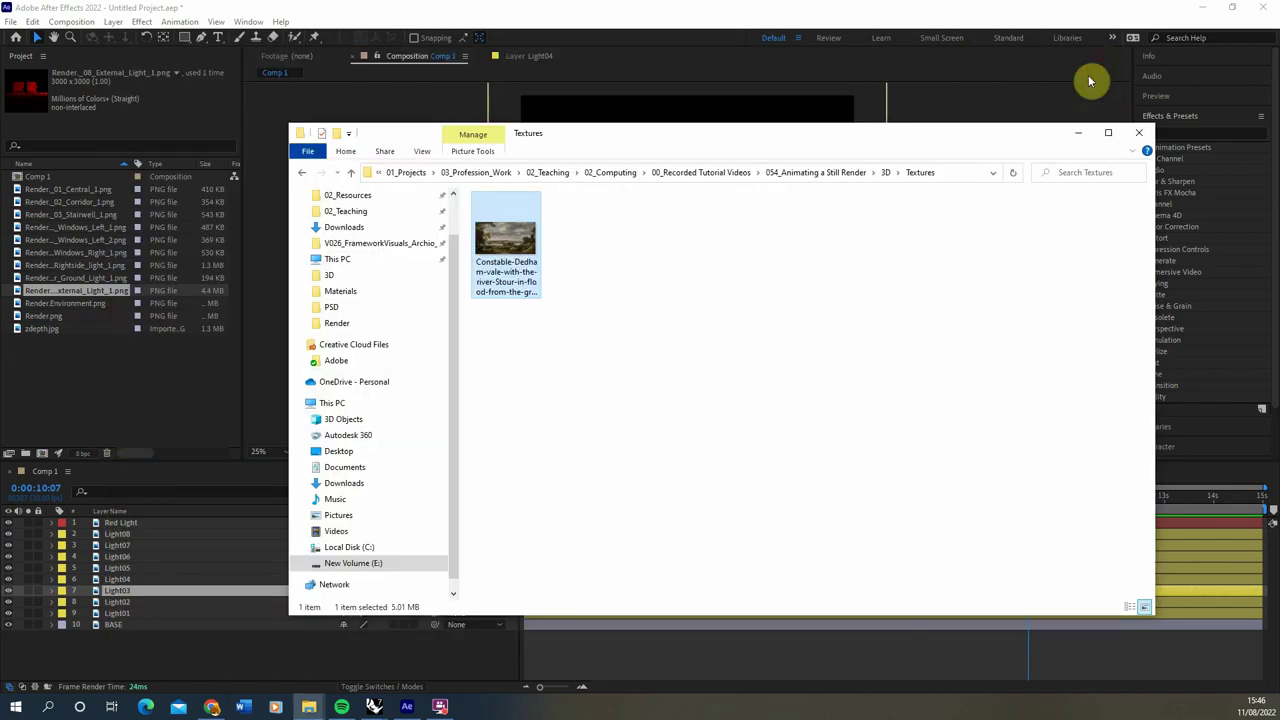
# Import the Constable painting into the After Effects project and place it in Comp 1 beneath the BASE layer.
pyautogui.click(850, 342)
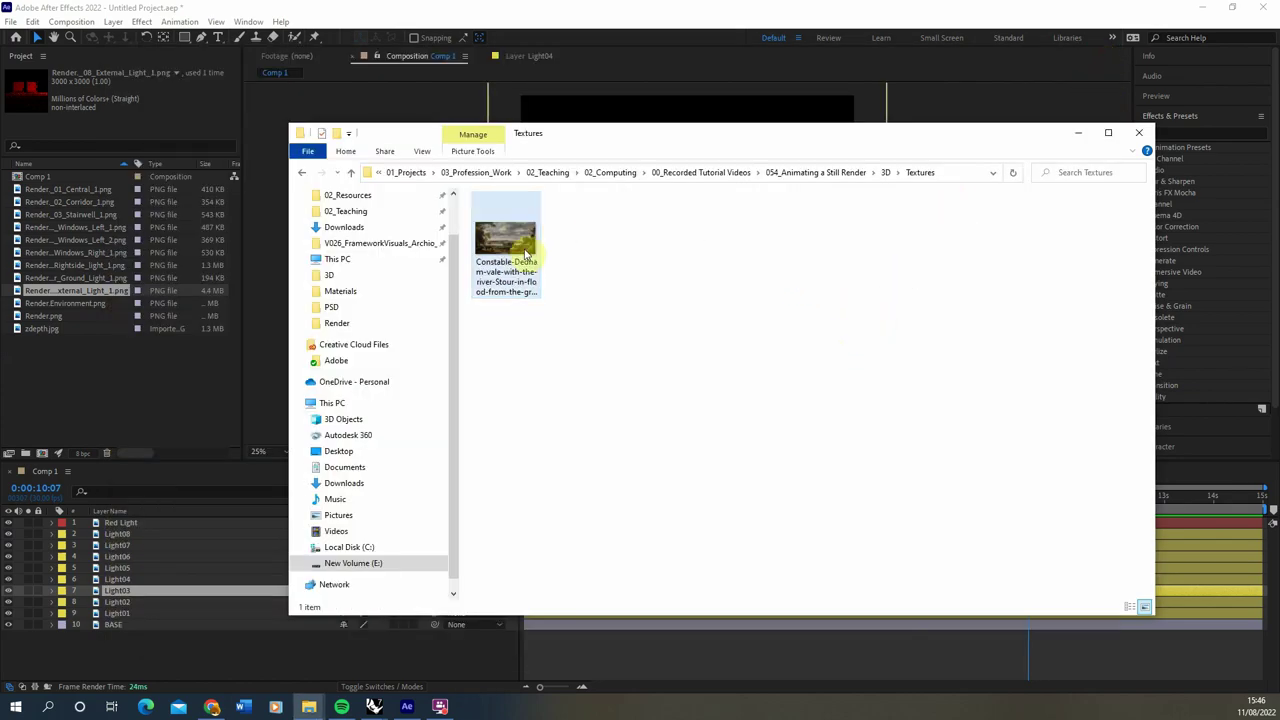
pyautogui.moveTo(505, 240); pyautogui.dragTo(110, 395)
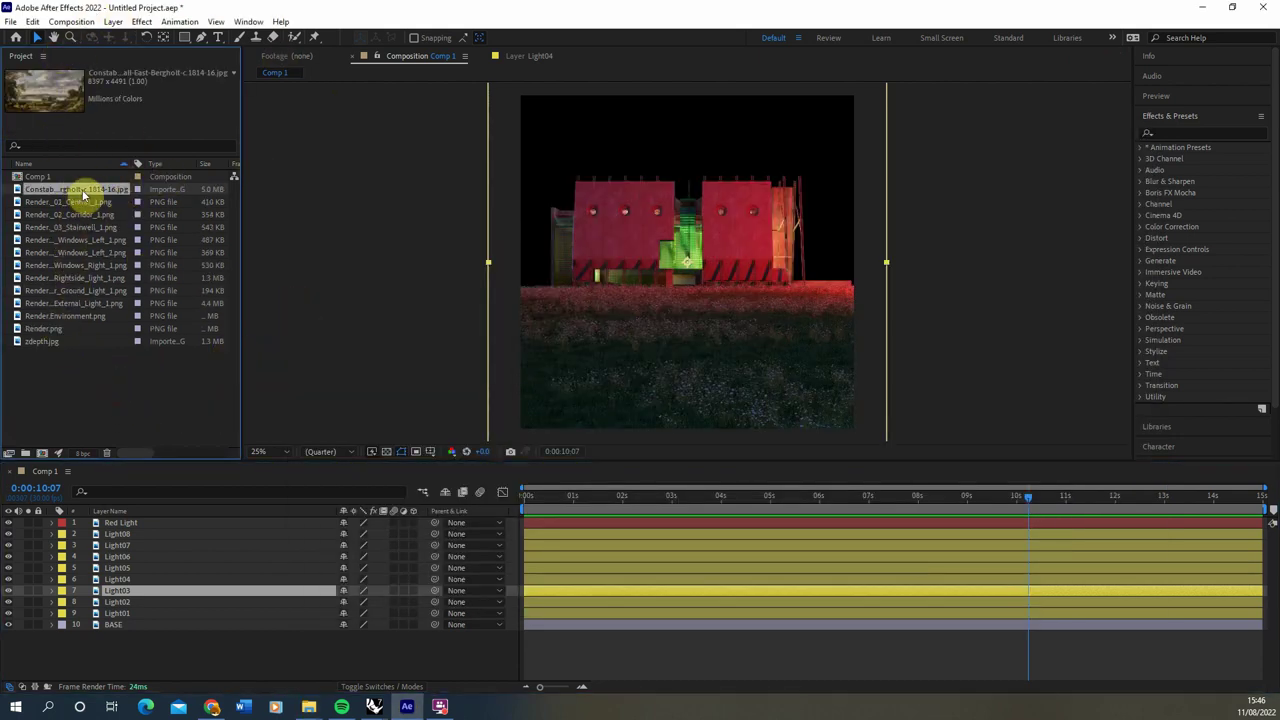
pyautogui.moveTo(79, 194); pyautogui.dragTo(110, 632)
# Rename the Constable painting layer to SKY.
pyautogui.rightClick(126, 636)
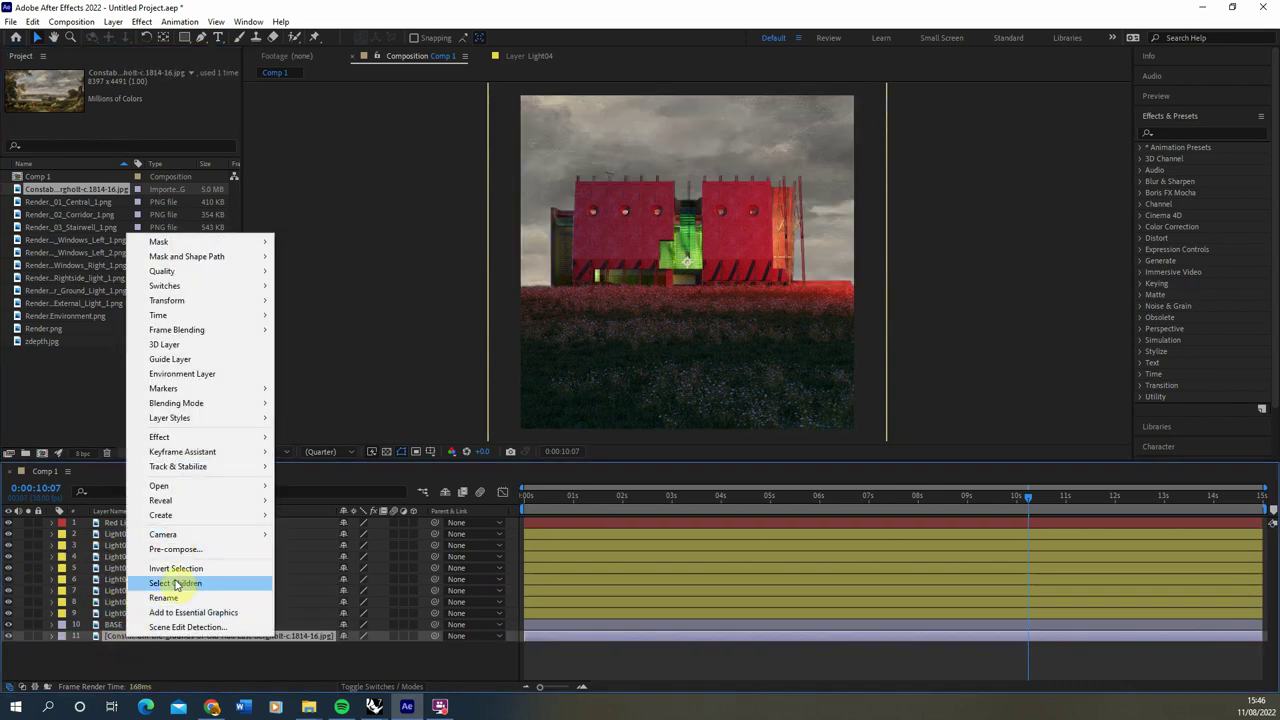
pyautogui.click(170, 599)
pyautogui.write('SKY')
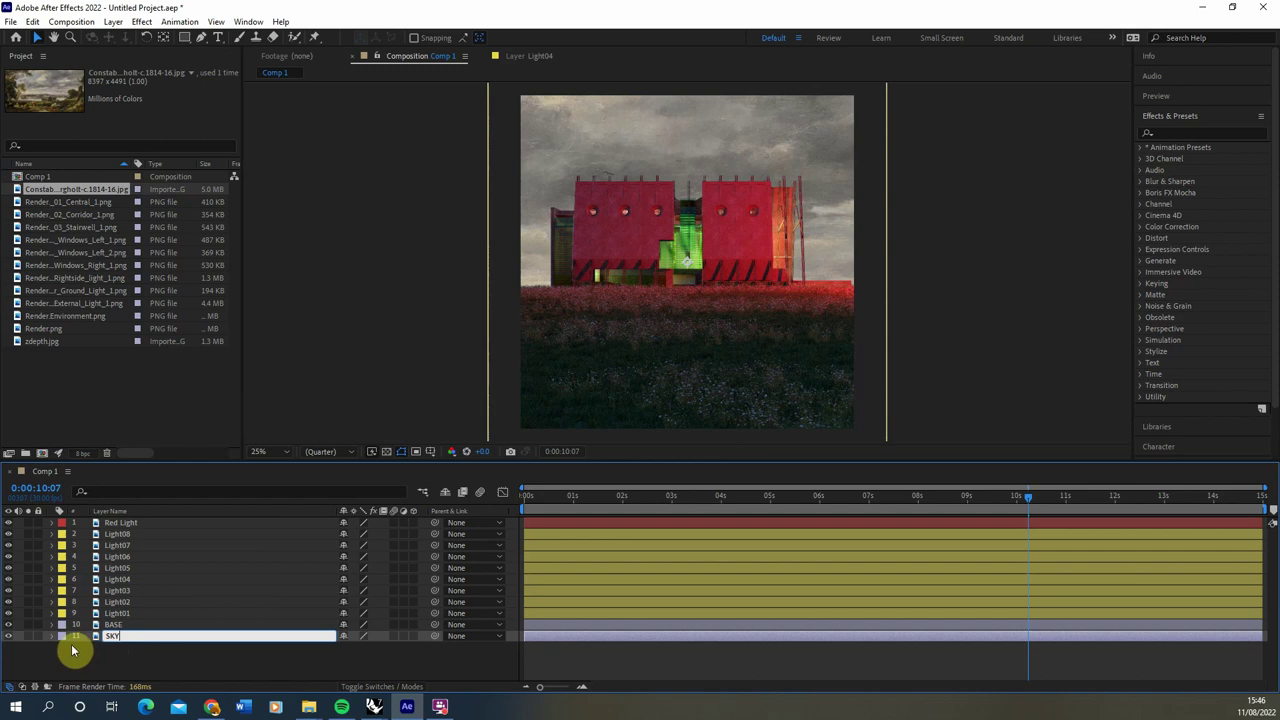
# Confirm the SKY layer's name and set its label colour to Cyan.
pyautogui.press('Return')
pyautogui.click(62, 636)
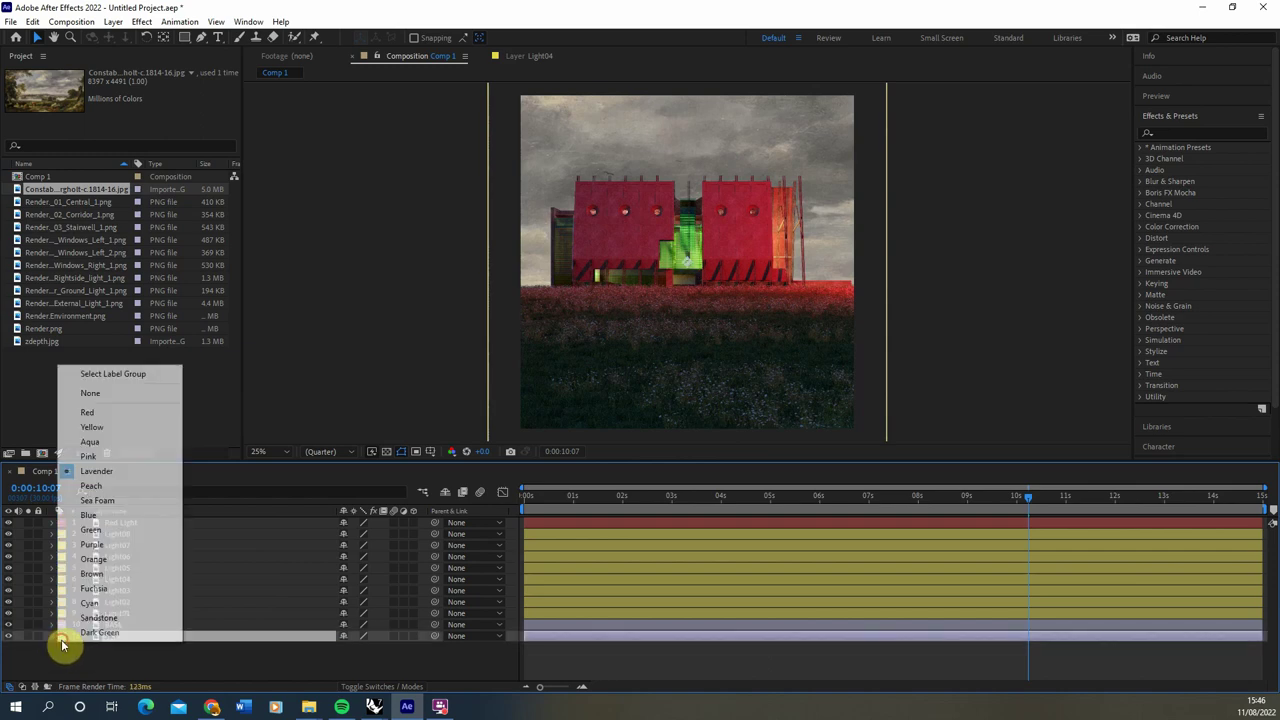
pyautogui.click(130, 603)
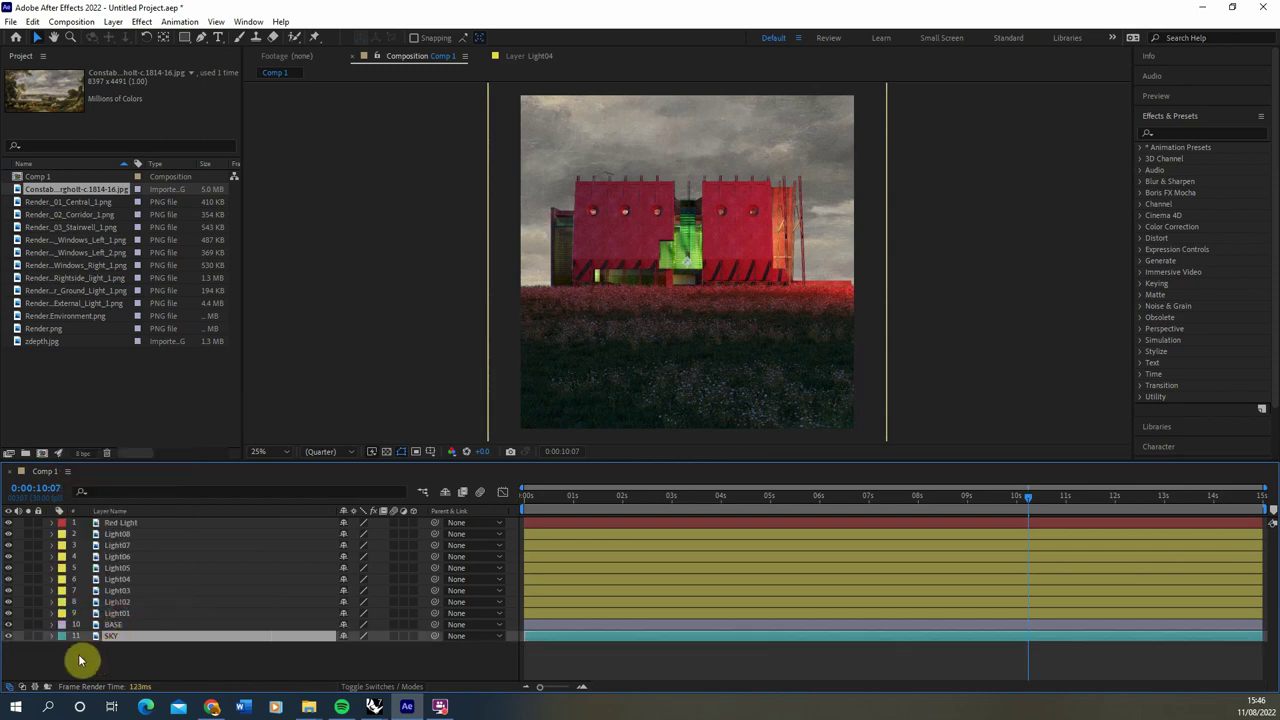
pyautogui.click(188, 635)
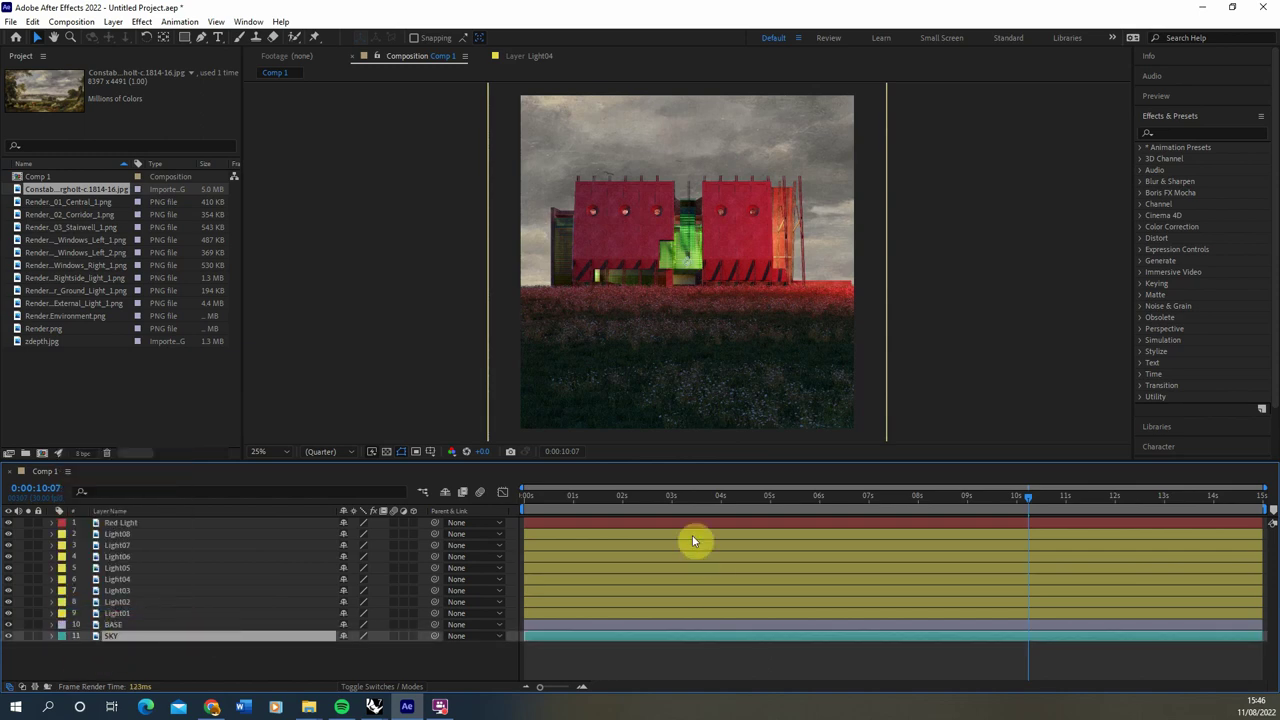
# At the start of Comp 1, scale the SKY layer to 64% and set its Position to 1107, 922.
pyautogui.press('space')
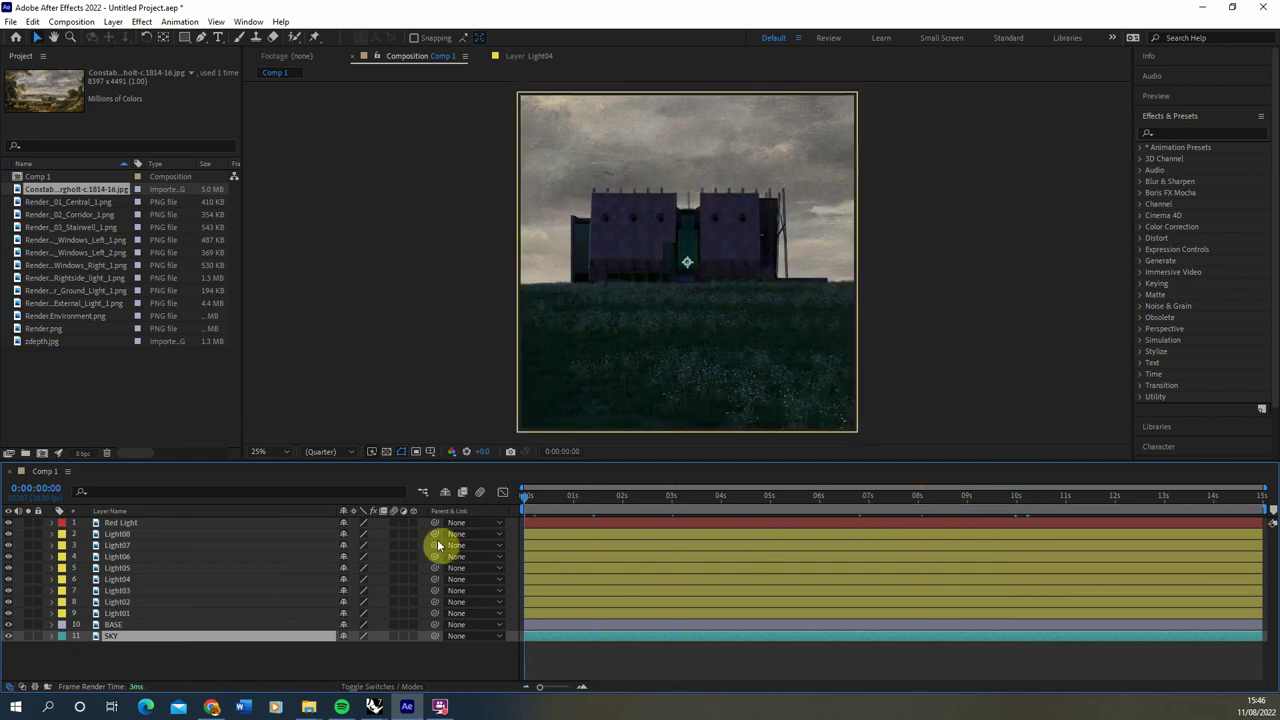
pyautogui.press('space')
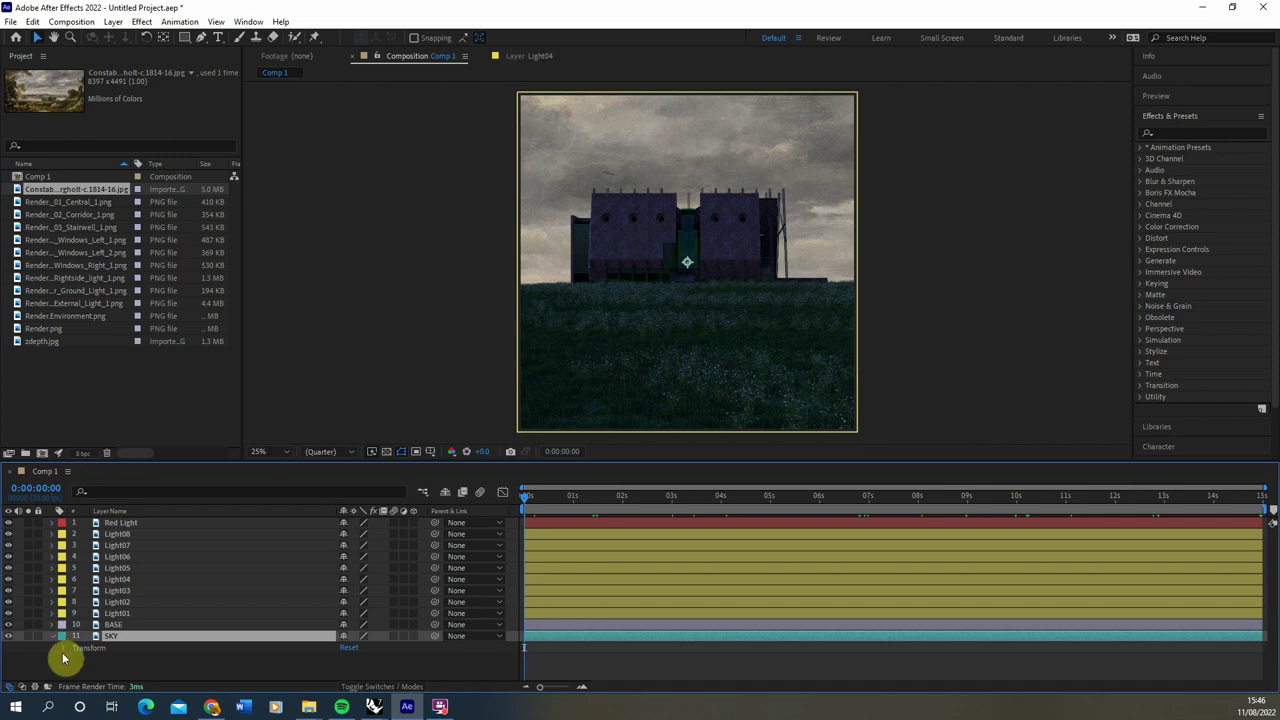
pyautogui.click(63, 649)
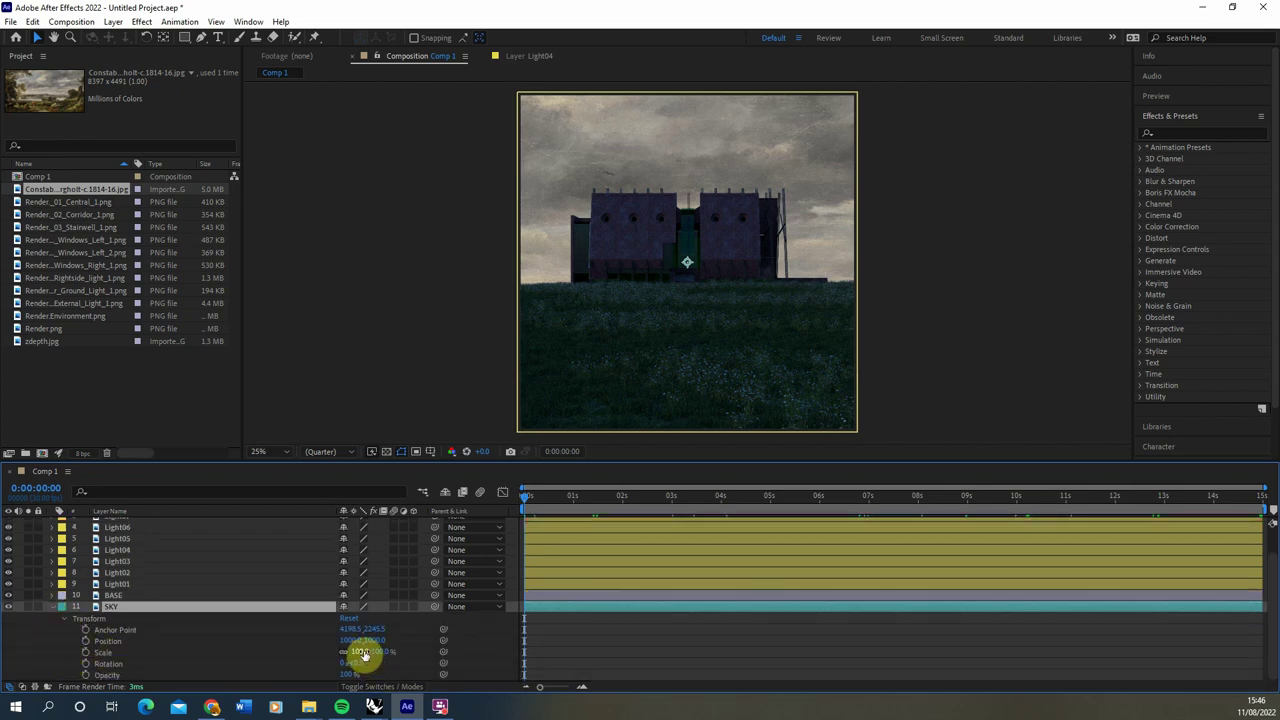
pyautogui.moveTo(363, 652)
pyautogui.mouseDown()
pyautogui.moveTo(371, 660)
pyautogui.moveTo(329, 660)
pyautogui.moveTo(343, 663)
pyautogui.mouseUp()
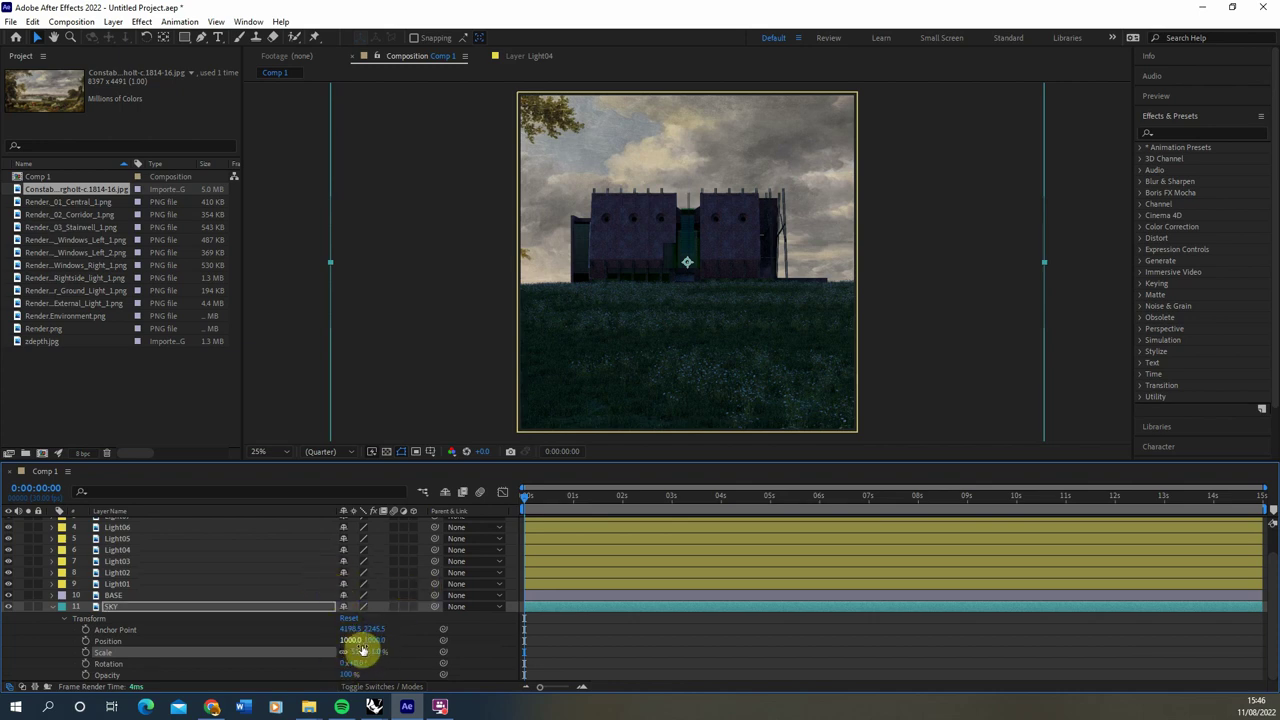
pyautogui.moveTo(383, 641); pyautogui.dragTo(176, 653)
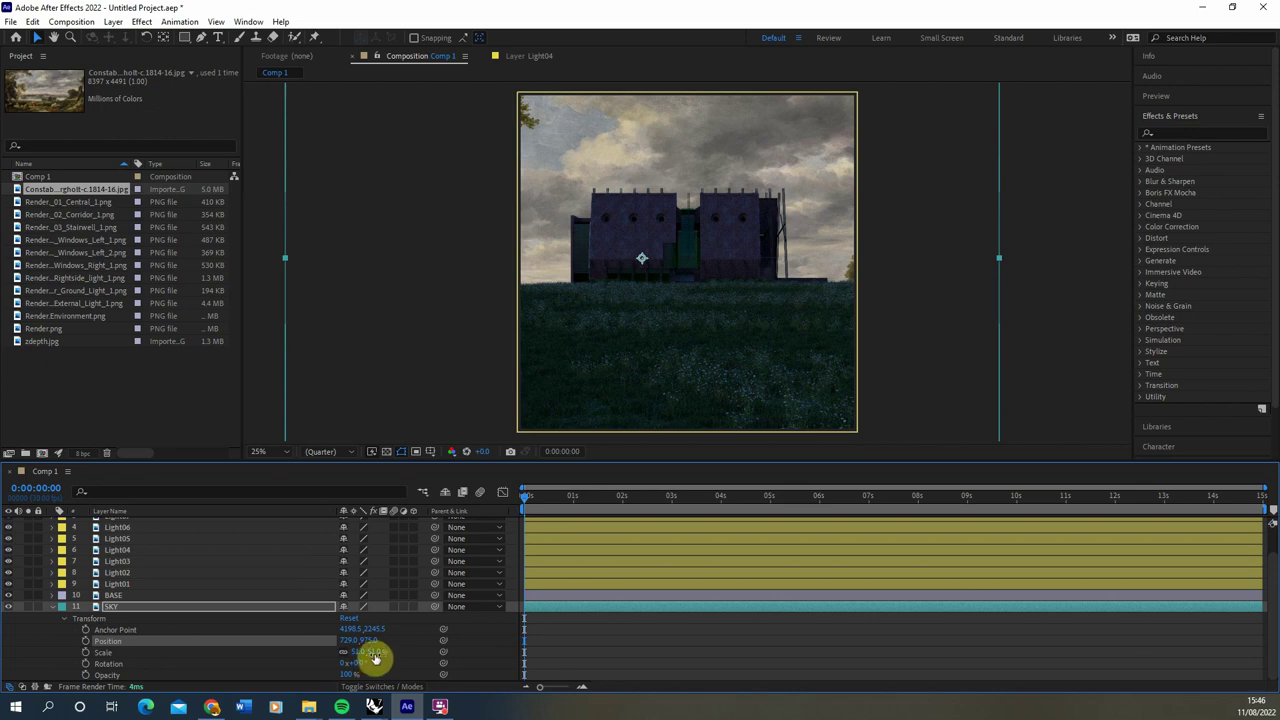
pyautogui.moveTo(377, 651); pyautogui.dragTo(383, 652)
pyautogui.click(354, 654)
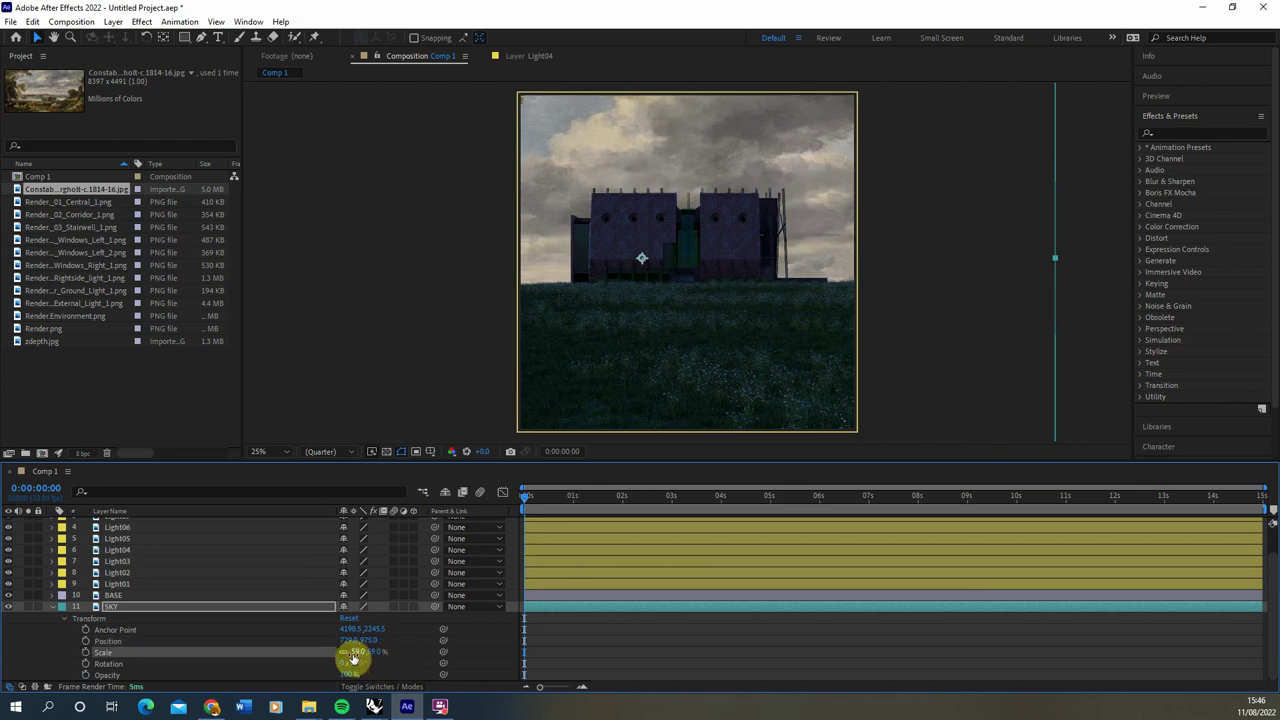
pyautogui.moveTo(344, 646); pyautogui.dragTo(497, 628)
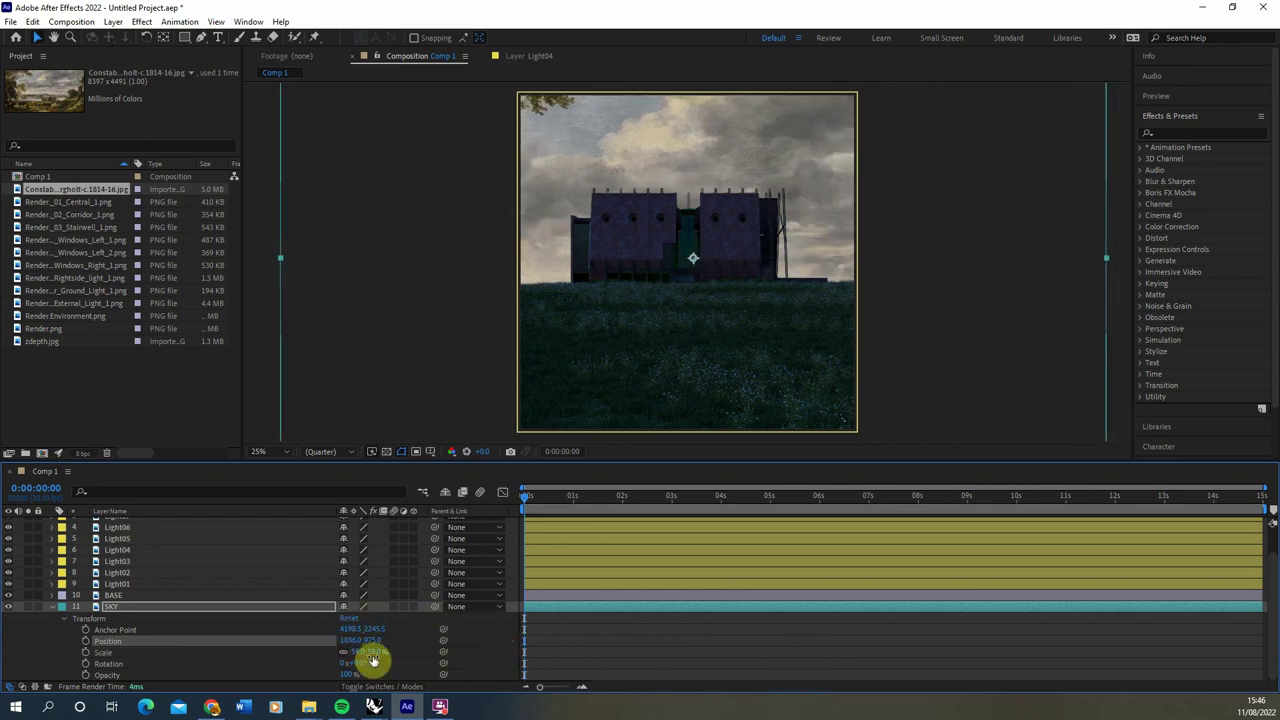
pyautogui.moveTo(376, 640)
pyautogui.mouseDown()
pyautogui.moveTo(423, 629)
pyautogui.moveTo(280, 646)
pyautogui.moveTo(409, 646)
pyautogui.moveTo(373, 655)
pyautogui.mouseUp()
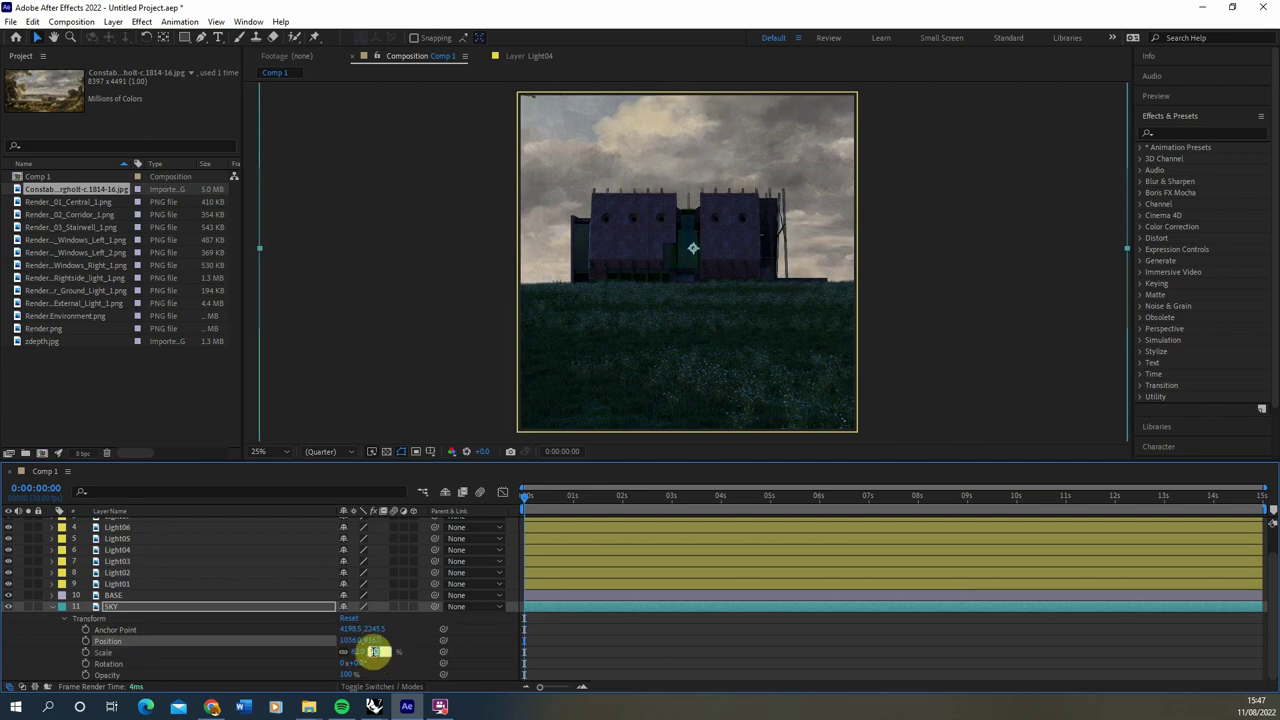
pyautogui.click(373, 655)
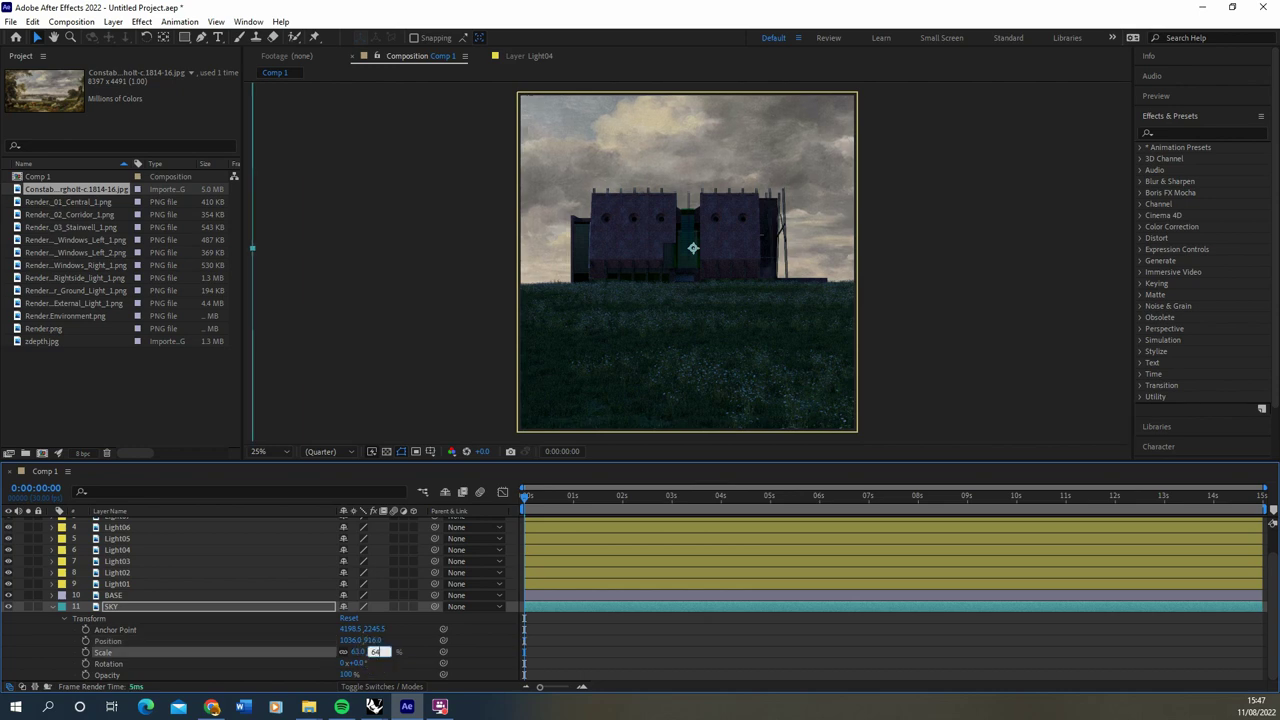
pyautogui.write('64')
pyautogui.press('Return')
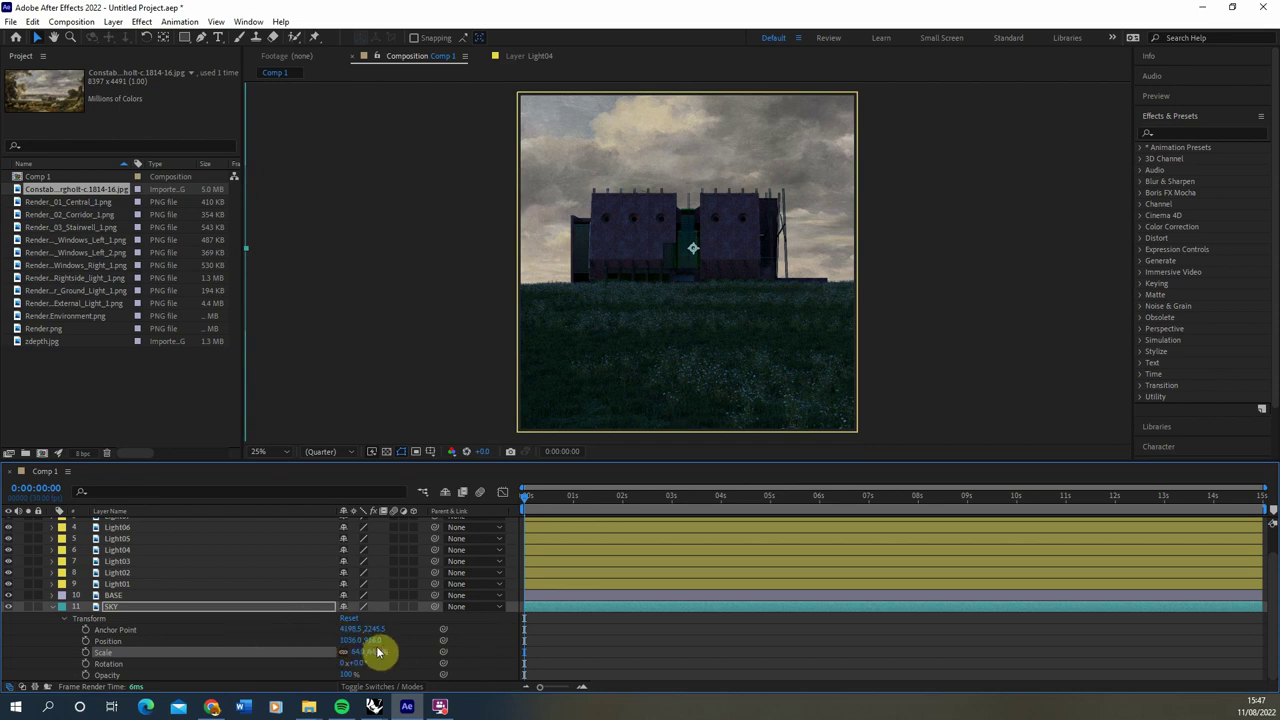
pyautogui.moveTo(373, 641); pyautogui.dragTo(437, 676)
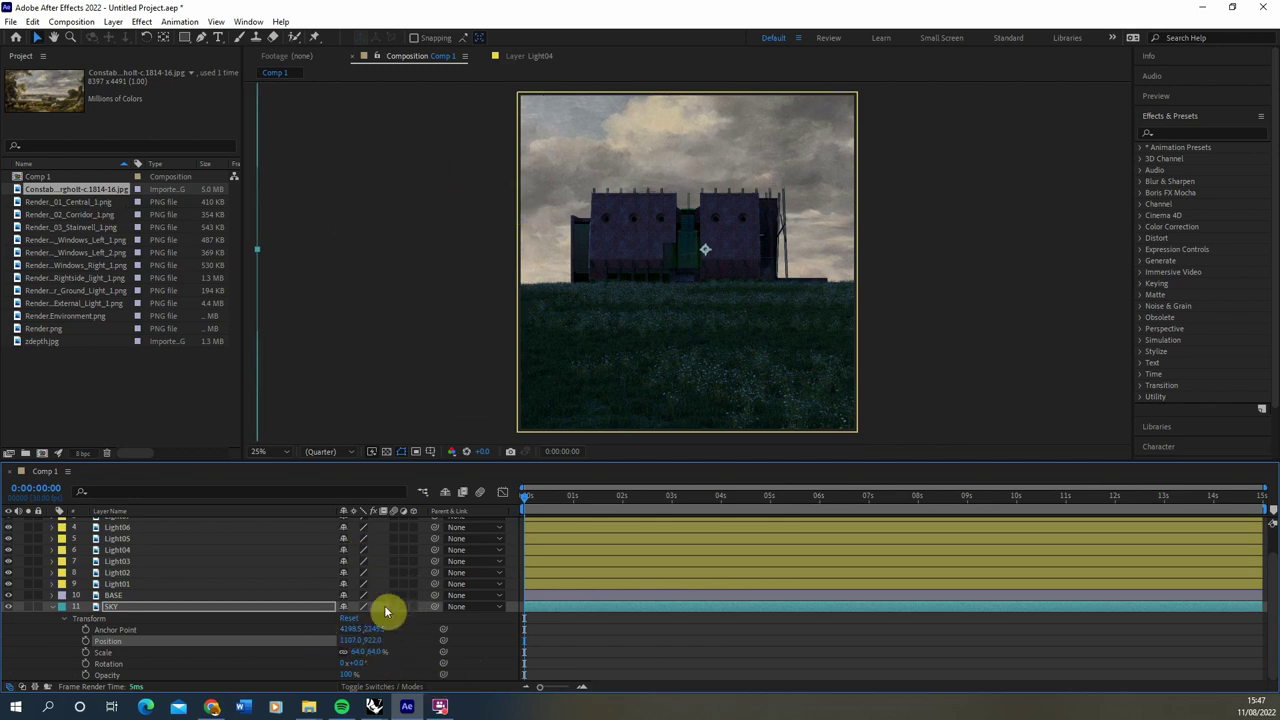
# Keyframe the SKY layer's Position at the start and move it to 499, 922 at 0:00:14:29, then preview the drift.
pyautogui.click(85, 641)
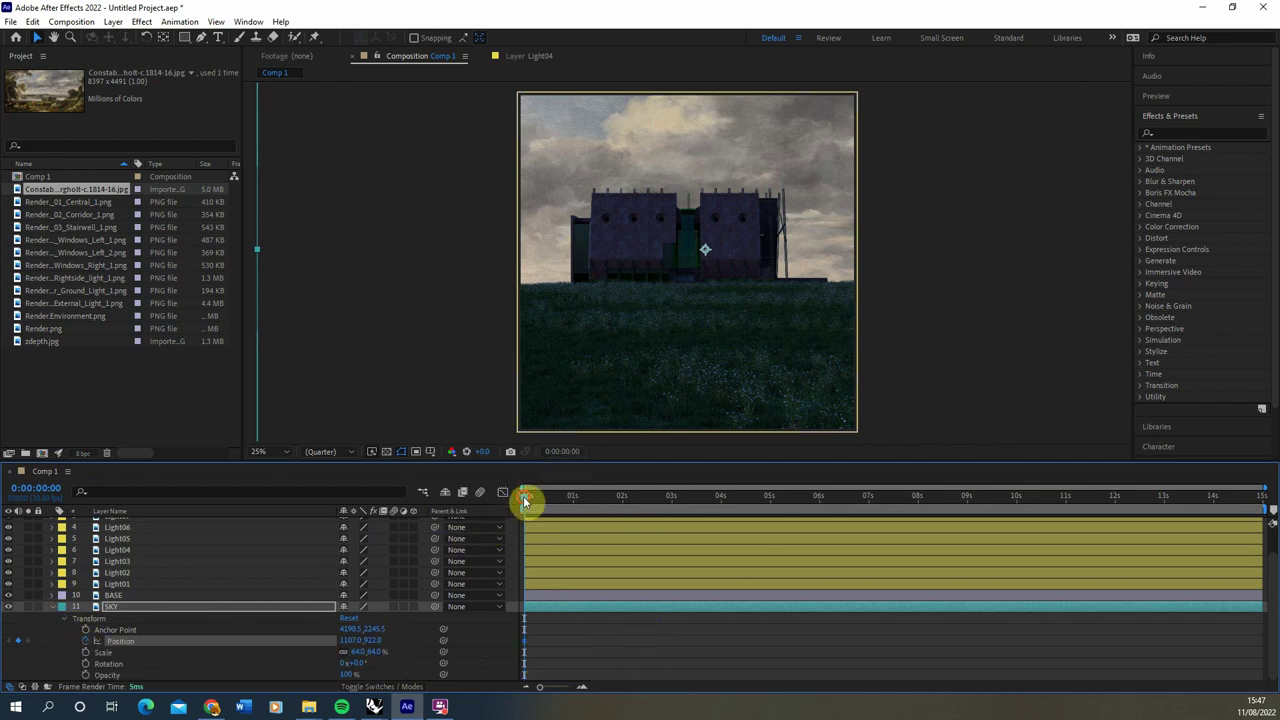
pyautogui.moveTo(524, 497); pyautogui.dragTo(1264, 545)
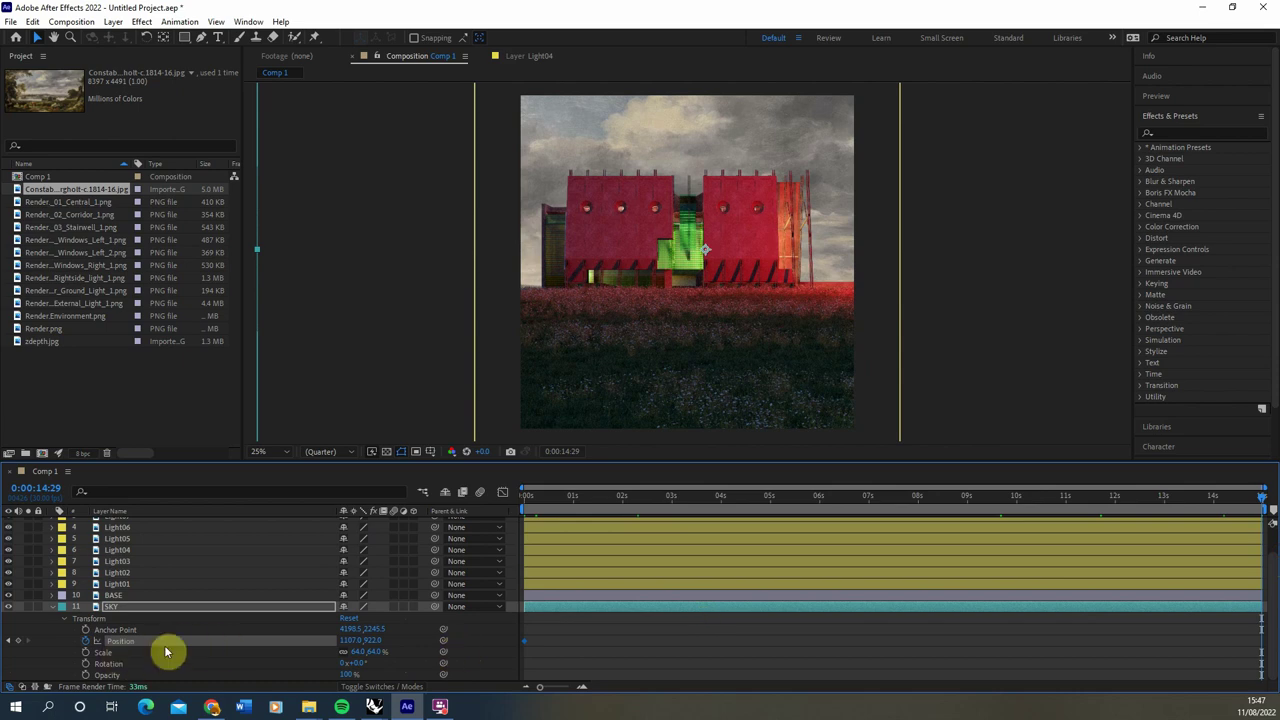
pyautogui.moveTo(352, 645); pyautogui.dragTo(75, 665)
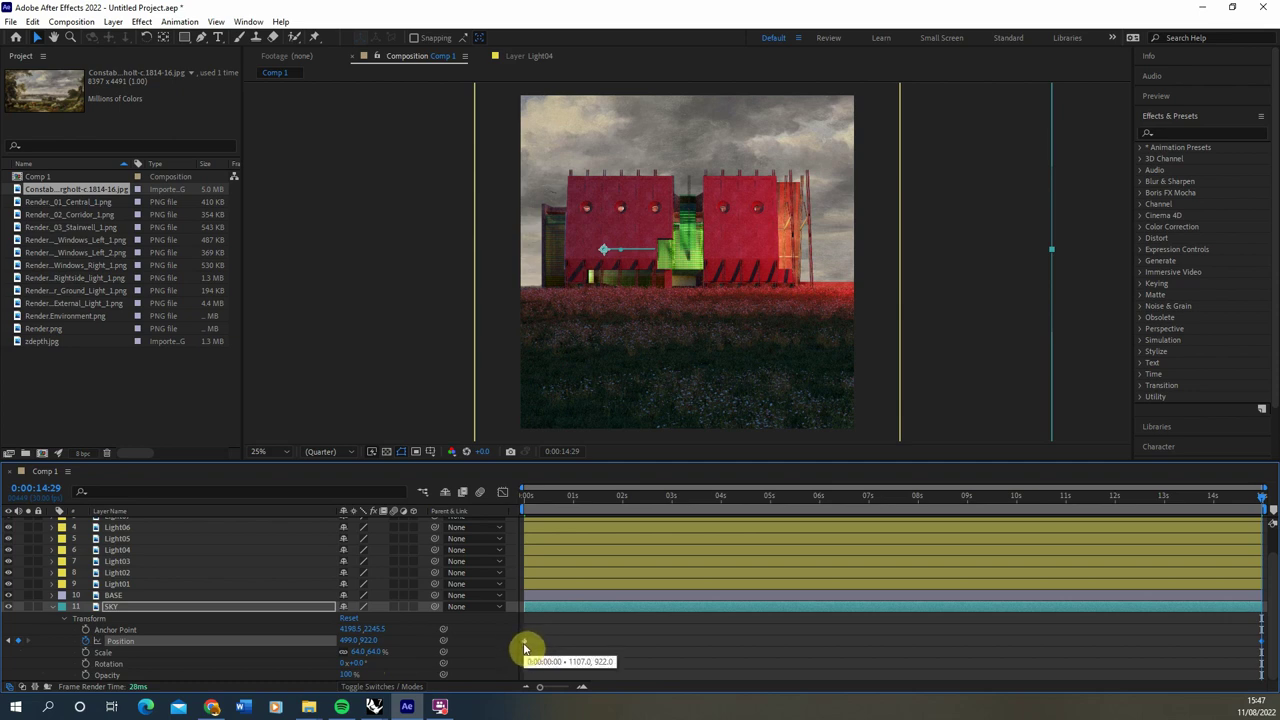
pyautogui.press('space')
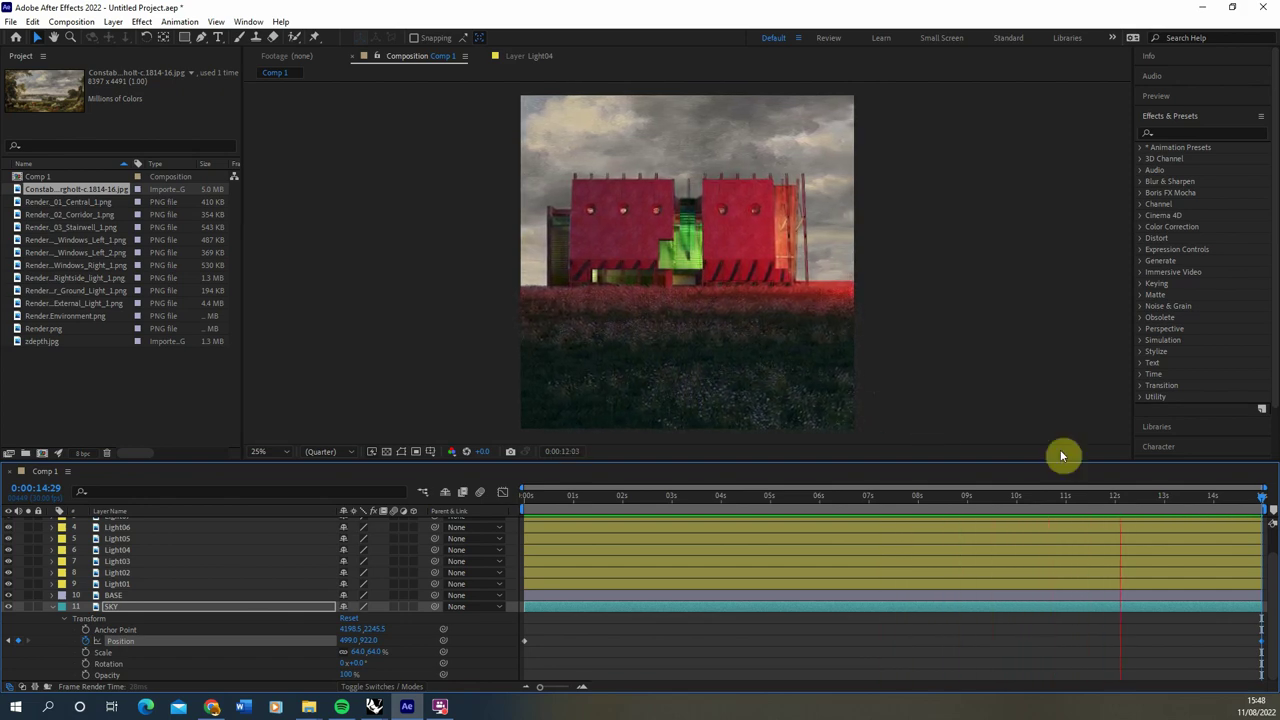
pyautogui.press('space')
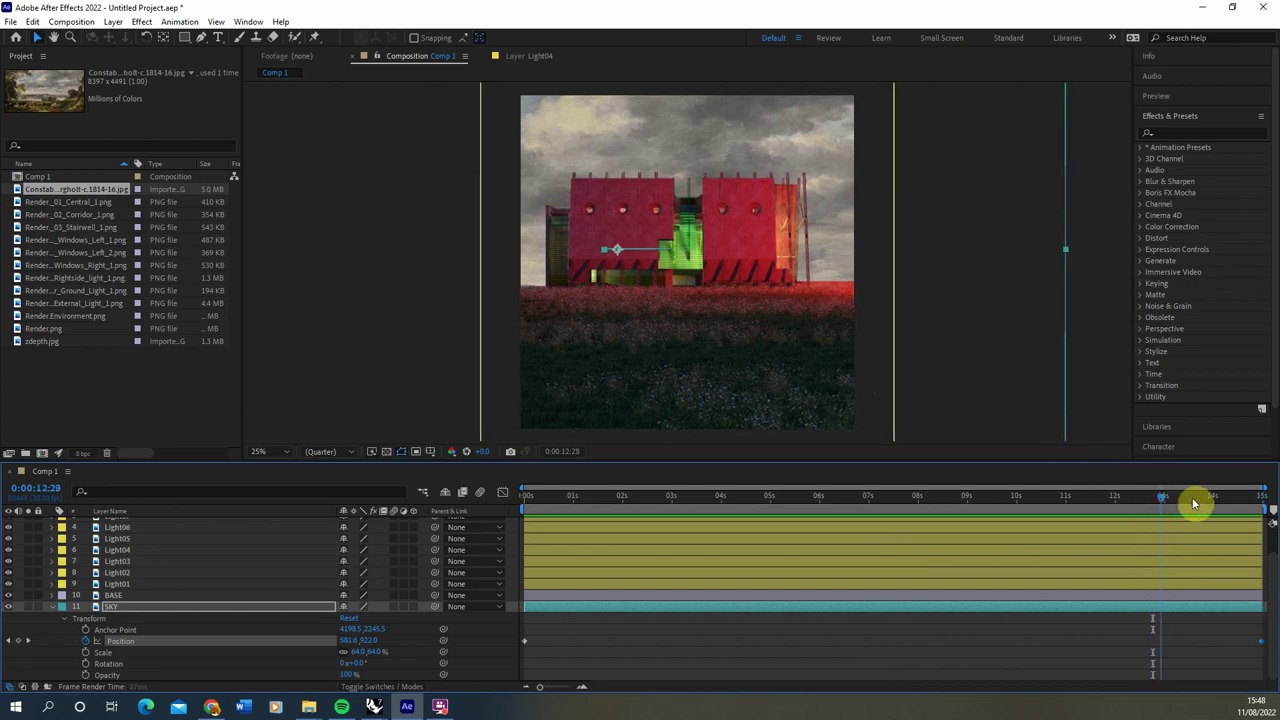
# Keyframe the SKY layer's Scale from 64% at the start to 66% at 0:00:14:29, preview the animation and collapse the layer.
pyautogui.press('Home')
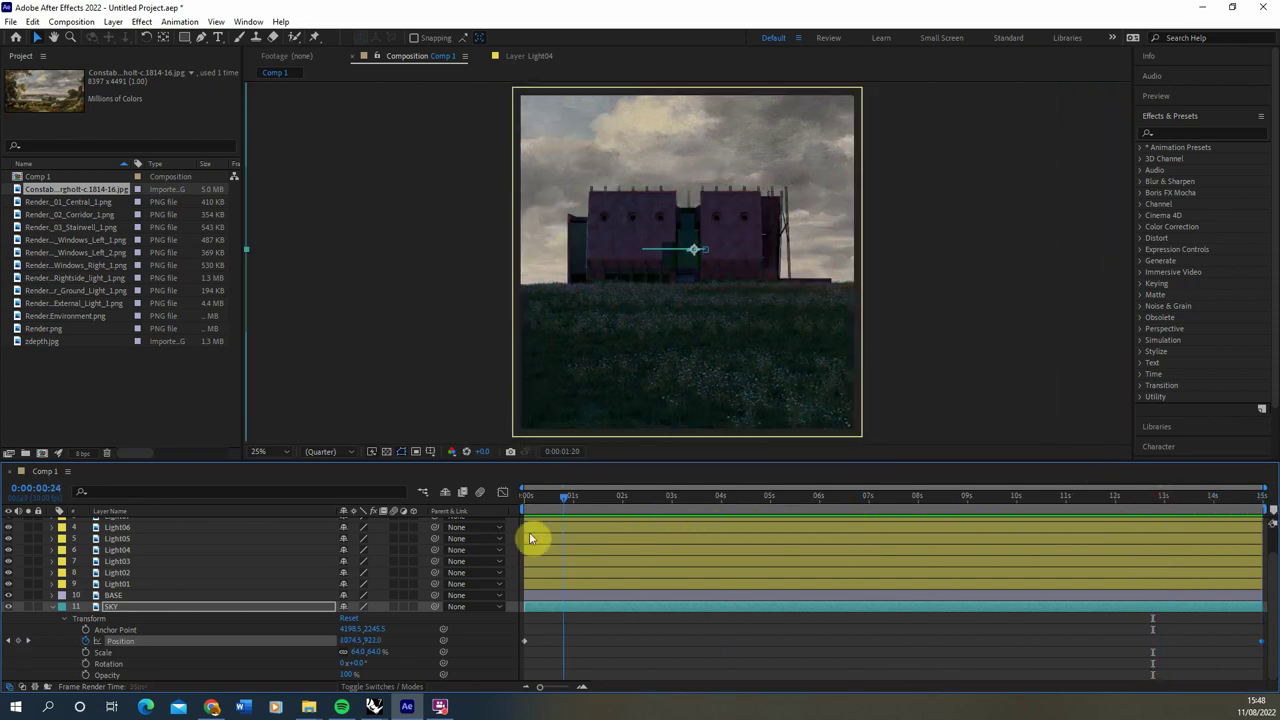
pyautogui.click(86, 652)
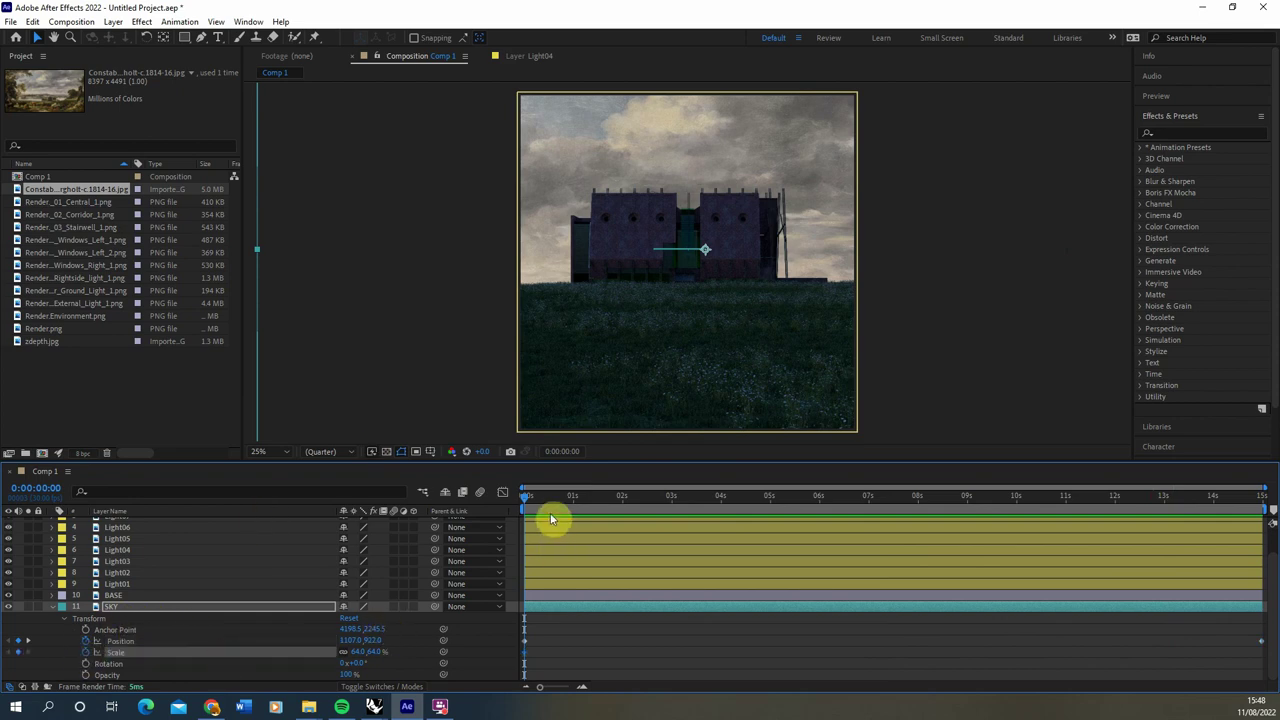
pyautogui.moveTo(578, 510); pyautogui.dragTo(1268, 554)
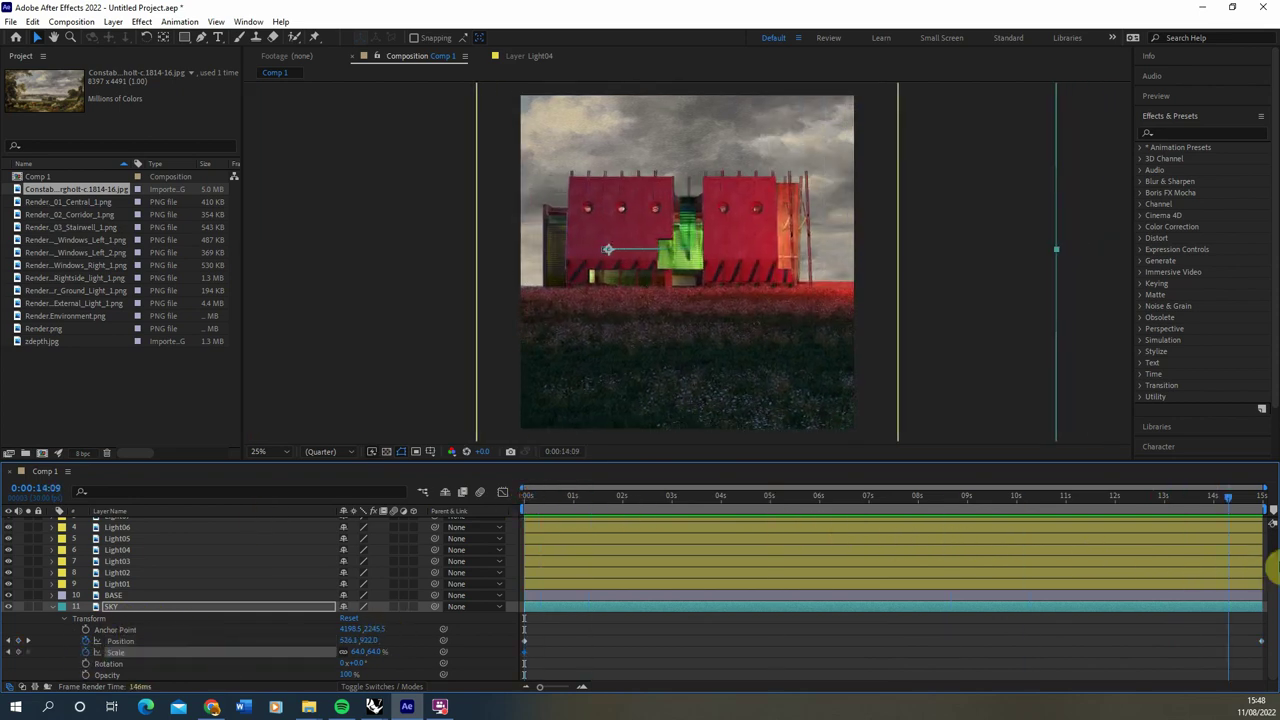
pyautogui.moveTo(363, 656)
pyautogui.mouseDown()
pyautogui.moveTo(374, 657)
pyautogui.moveTo(356, 652)
pyautogui.mouseUp()
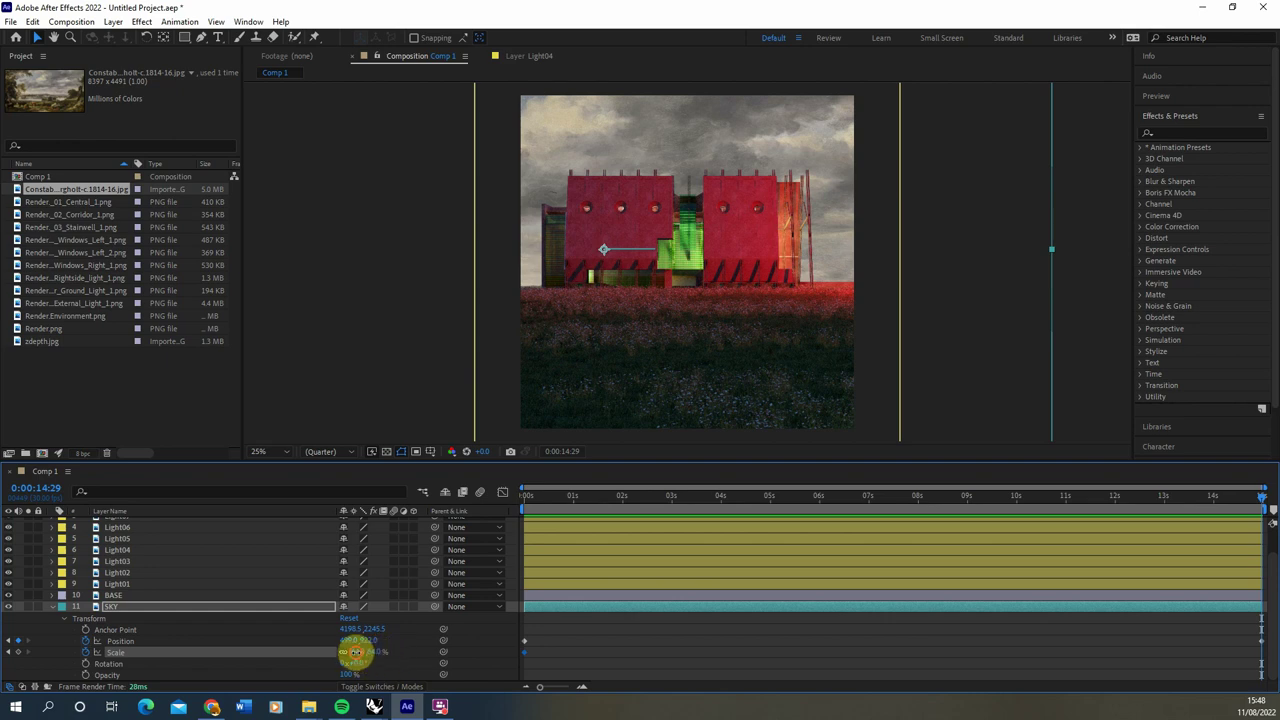
pyautogui.press('Return')
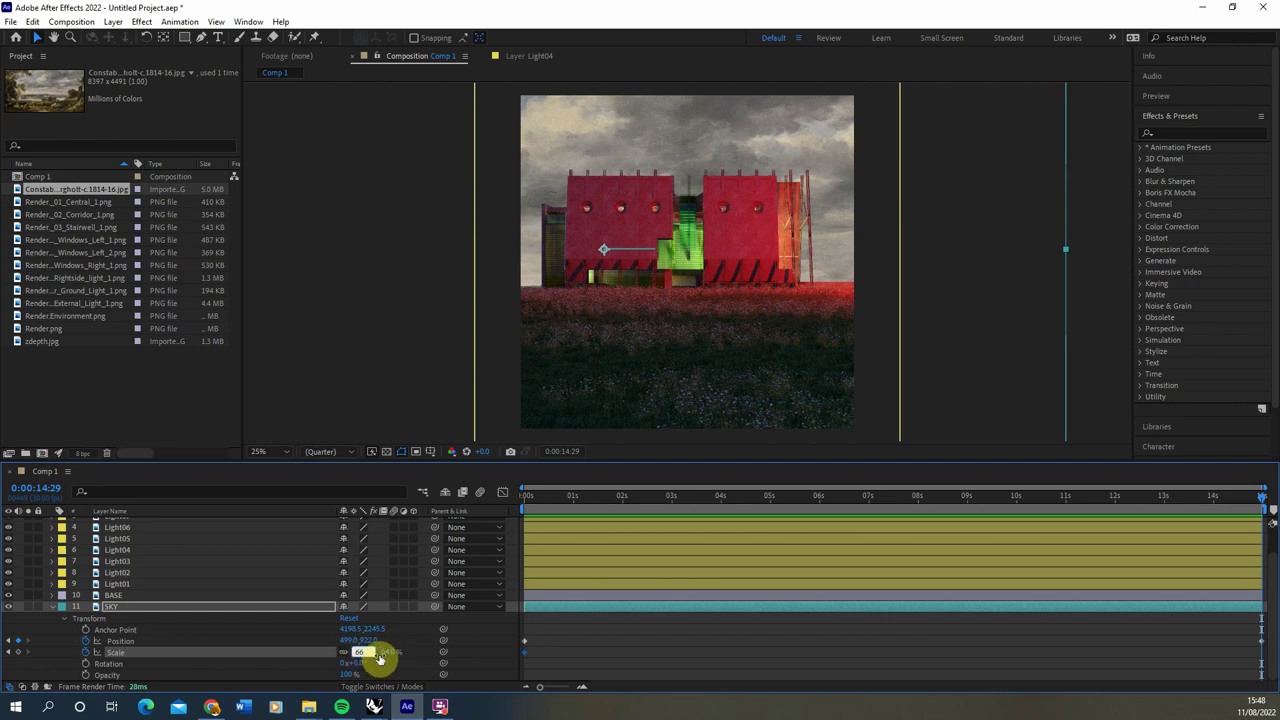
pyautogui.press('space')
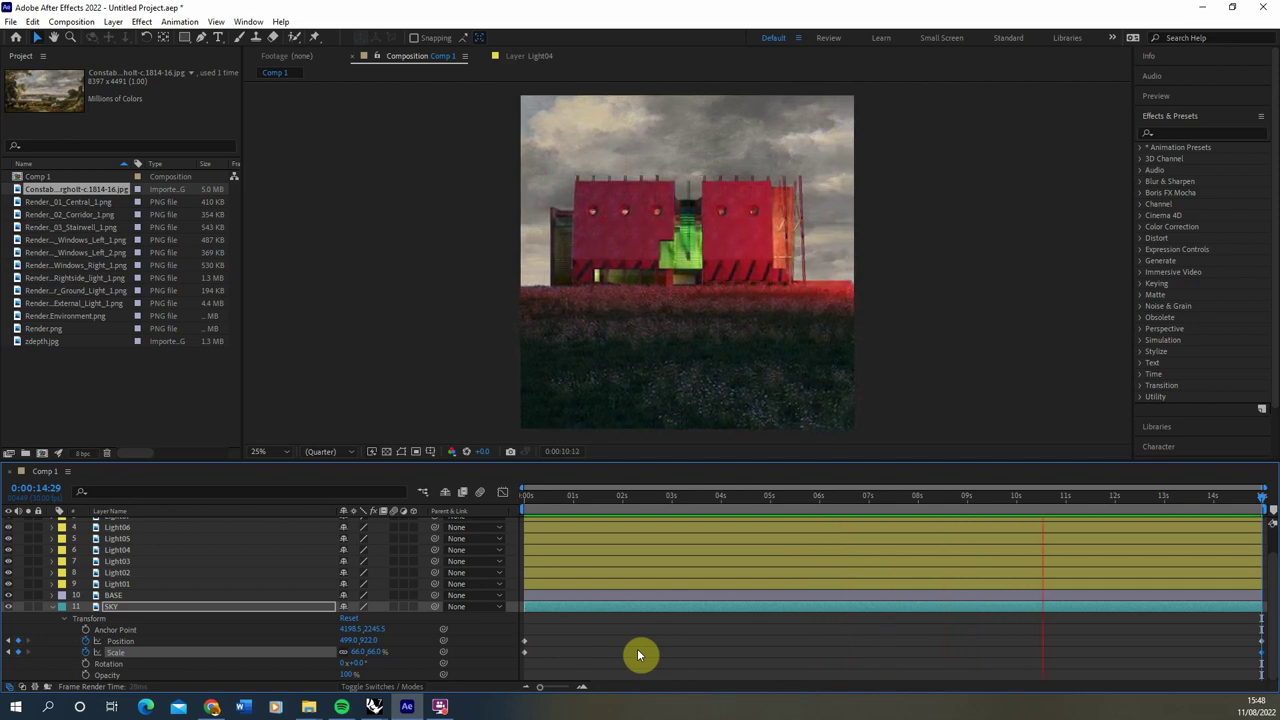
pyautogui.click(1122, 497)
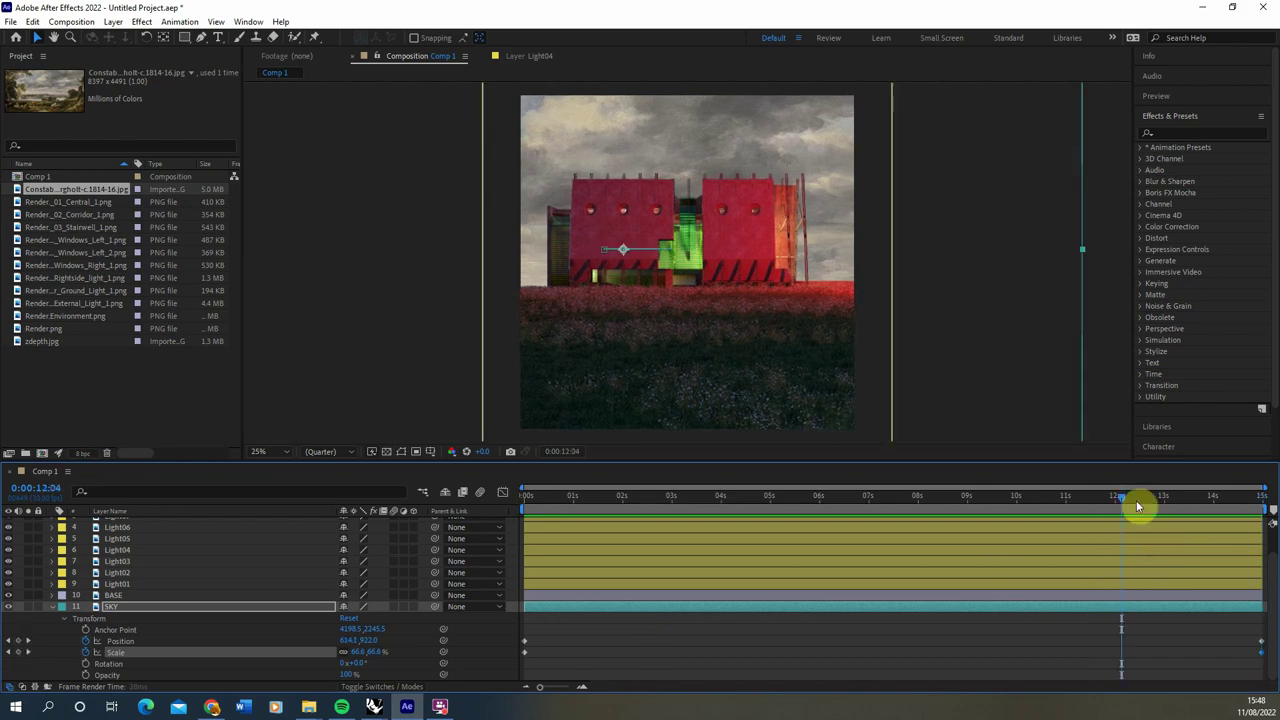
pyautogui.moveTo(1154, 499); pyautogui.dragTo(658, 546)
pyautogui.moveTo(762, 553); pyautogui.dragTo(150, 635)
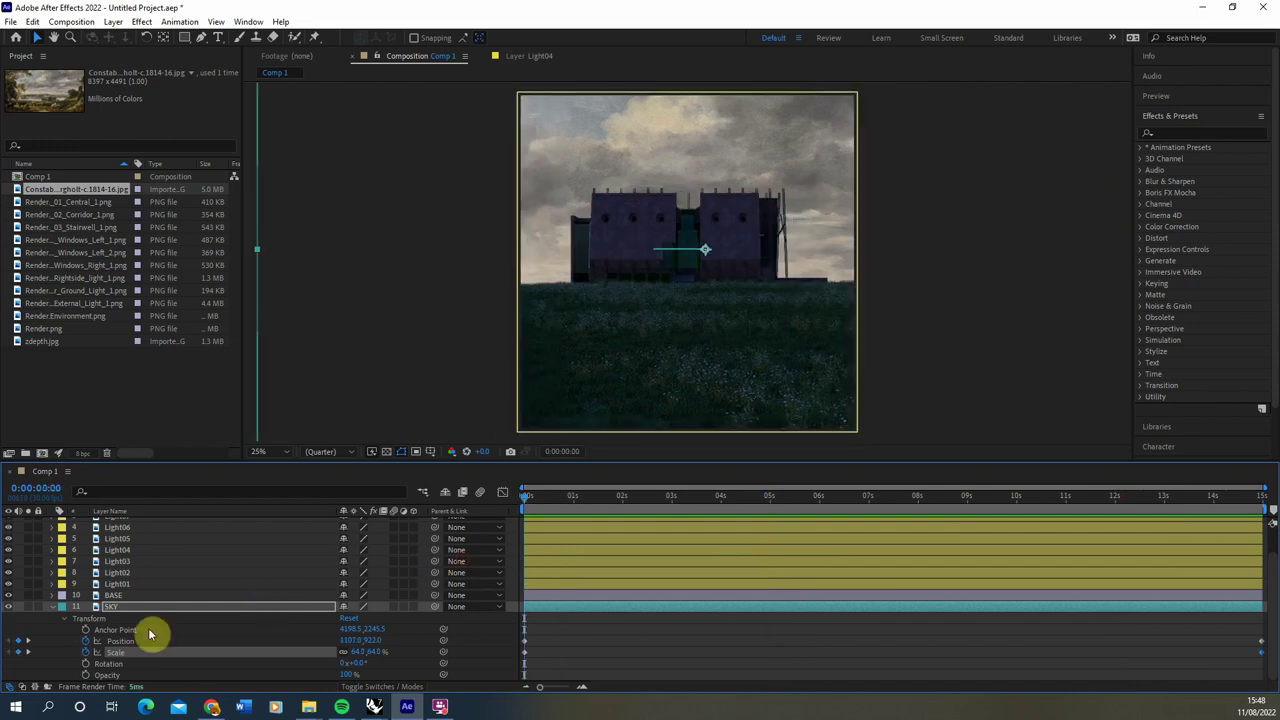
pyautogui.click(53, 607)
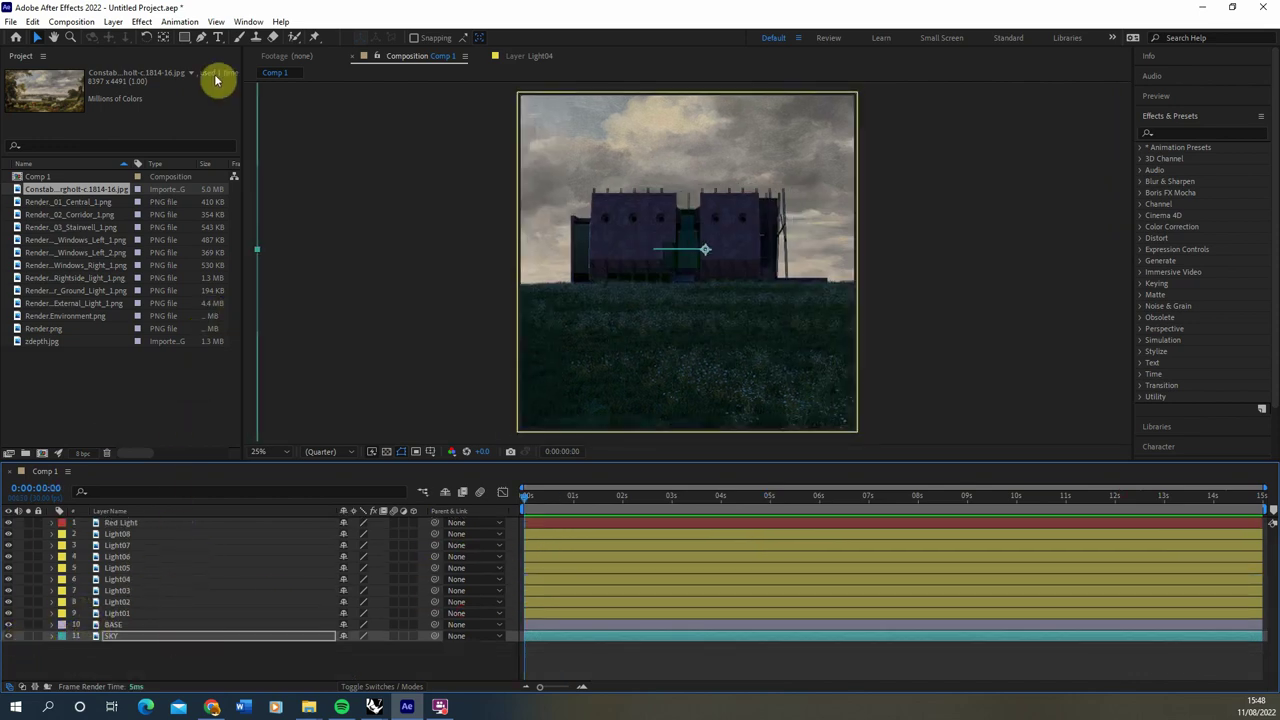
# Apply an Exposure effect to the SKY layer with Exposure -0.36 and Gamma Correction 0.85.
pyautogui.click(142, 22)
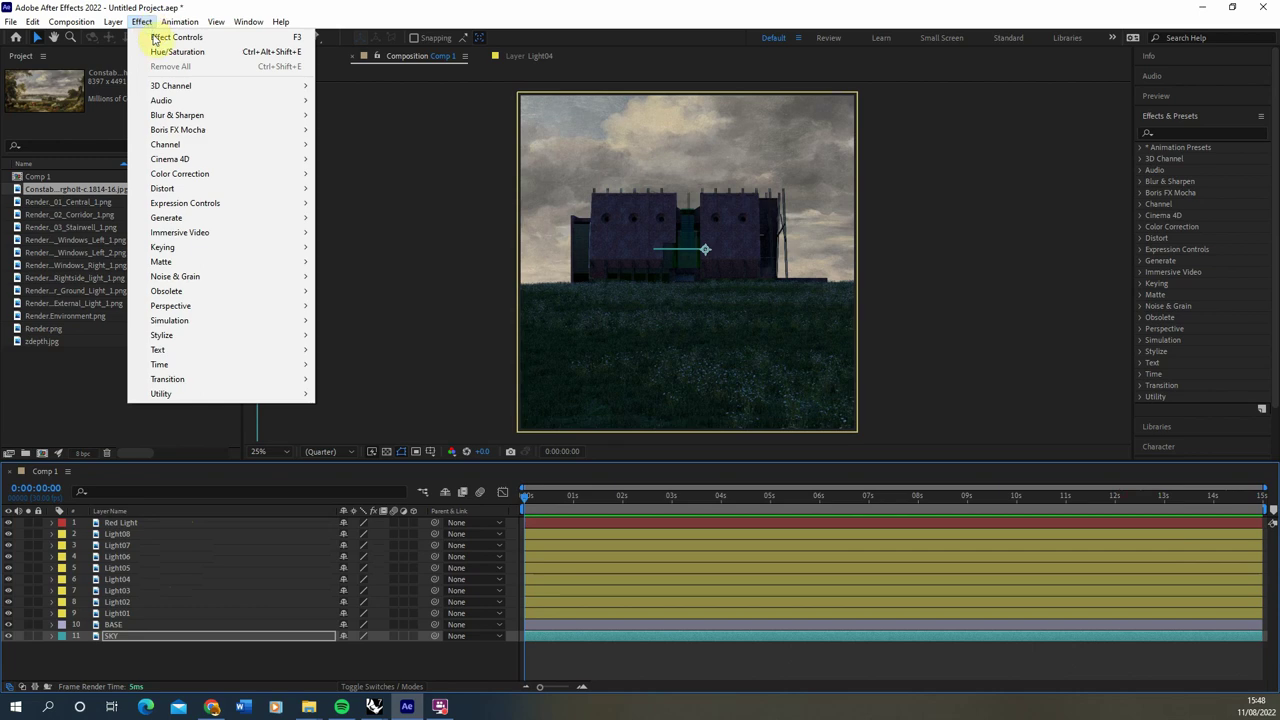
pyautogui.moveTo(180, 178)
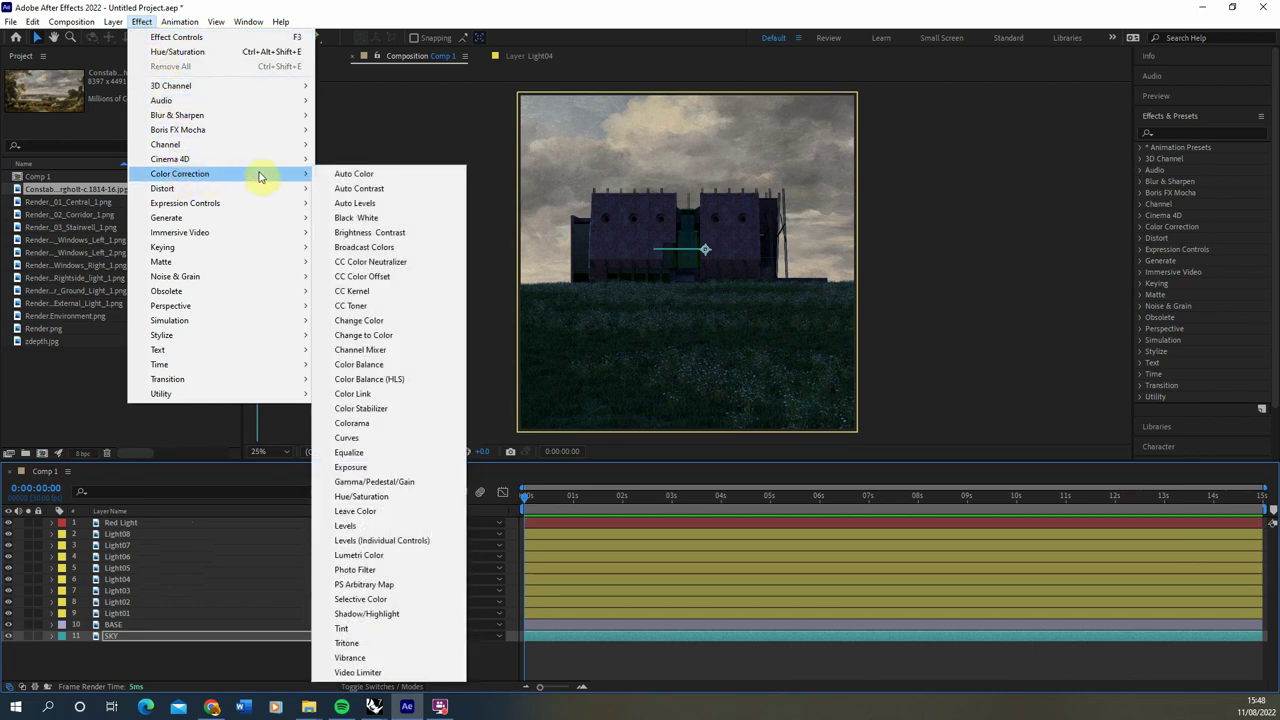
pyautogui.click(366, 472)
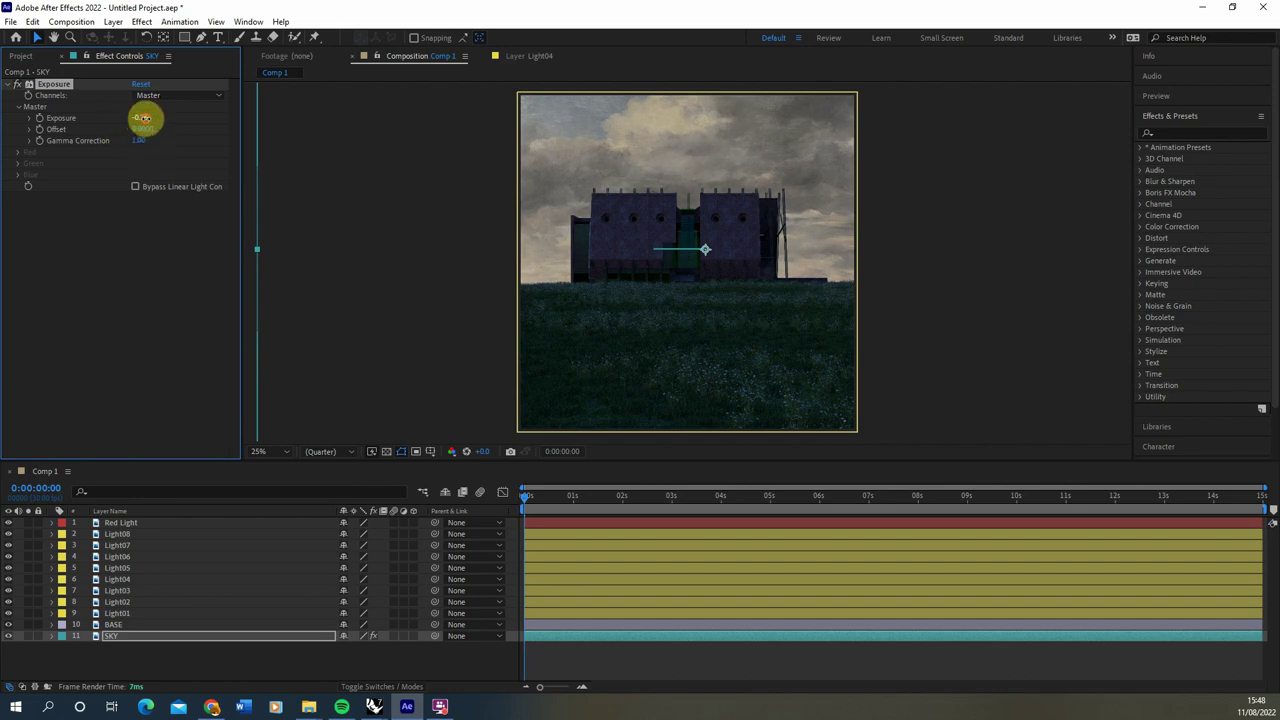
pyautogui.moveTo(143, 118); pyautogui.dragTo(154, 143)
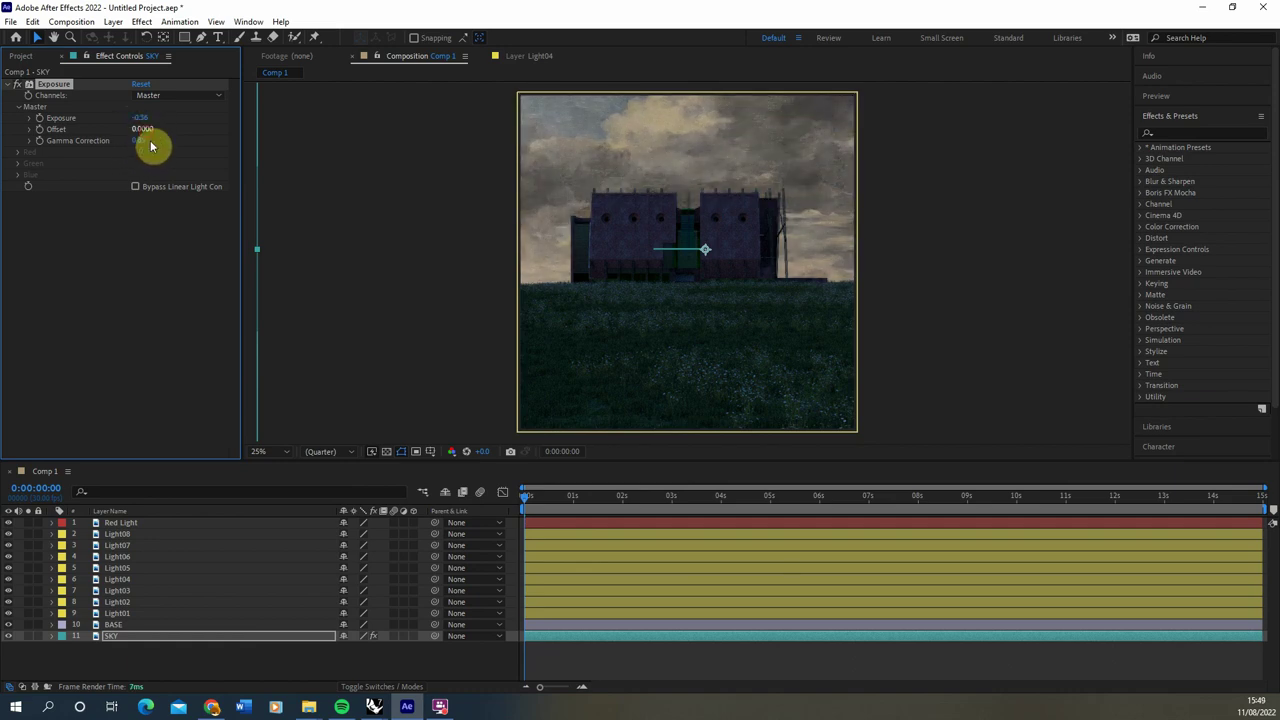
# Add a Hue/Saturation effect to the SKY layer and collapse the Exposure effect's settings.
pyautogui.click(145, 22)
pyautogui.moveTo(230, 175)
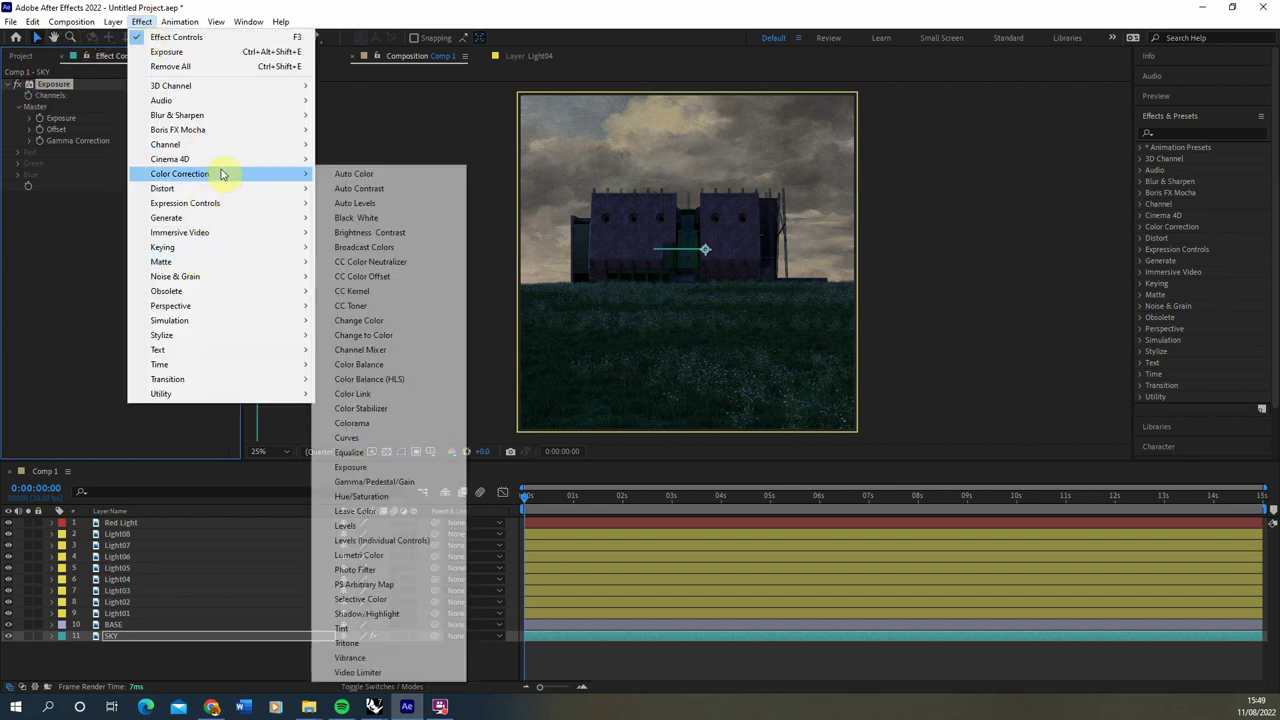
pyautogui.click(372, 496)
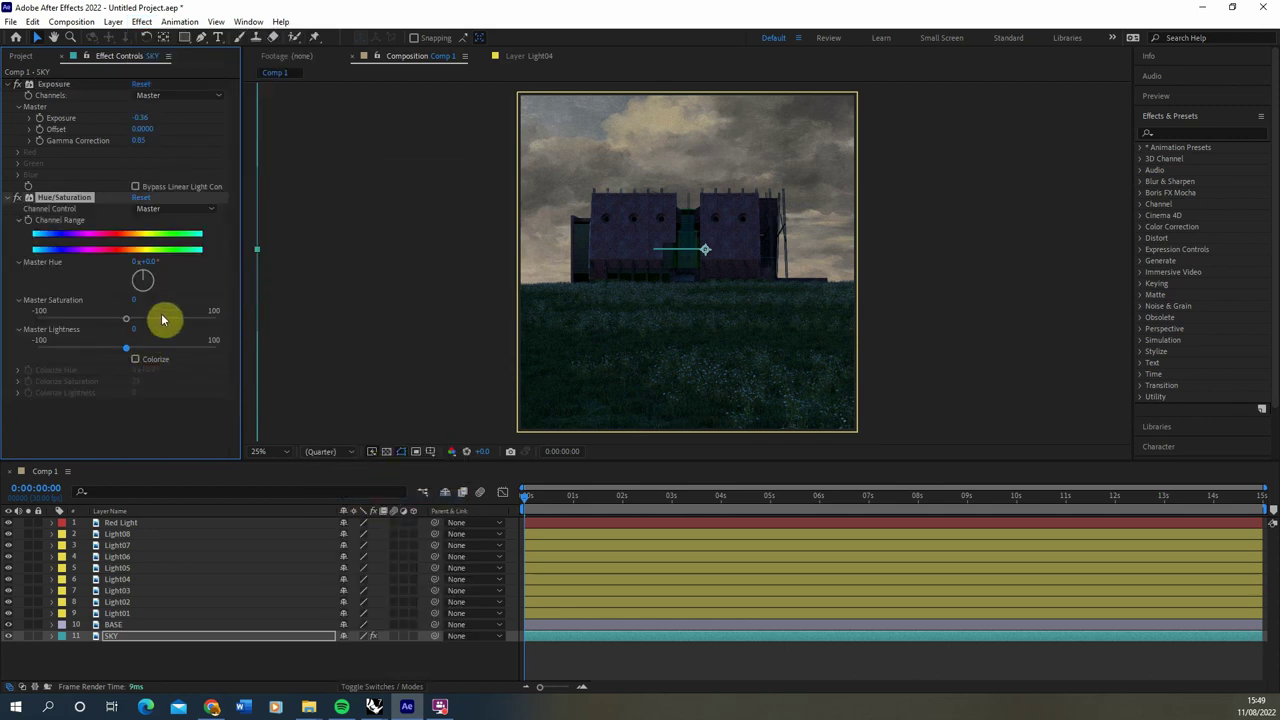
pyautogui.click(15, 85)
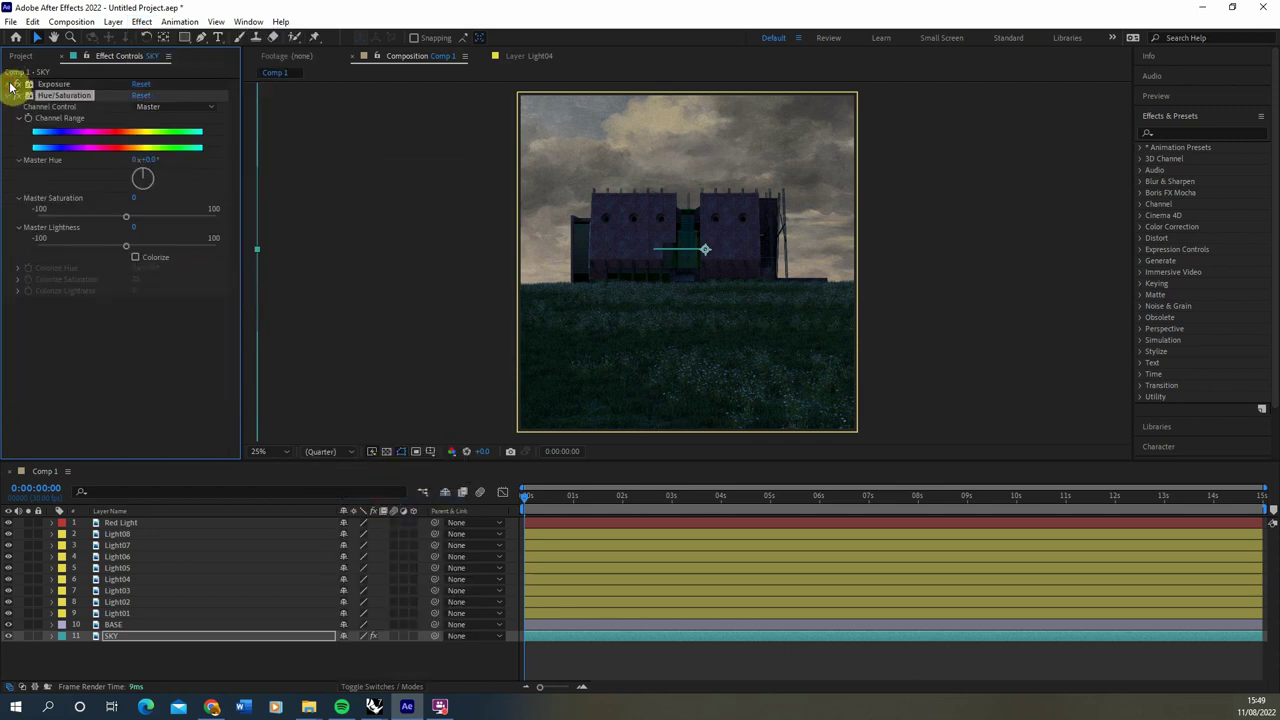
# Colorize the SKY layer through Hue/Saturation with hue 203°, saturation 25 and lightness -7, then collapse the effect's settings.
pyautogui.click(136, 258)
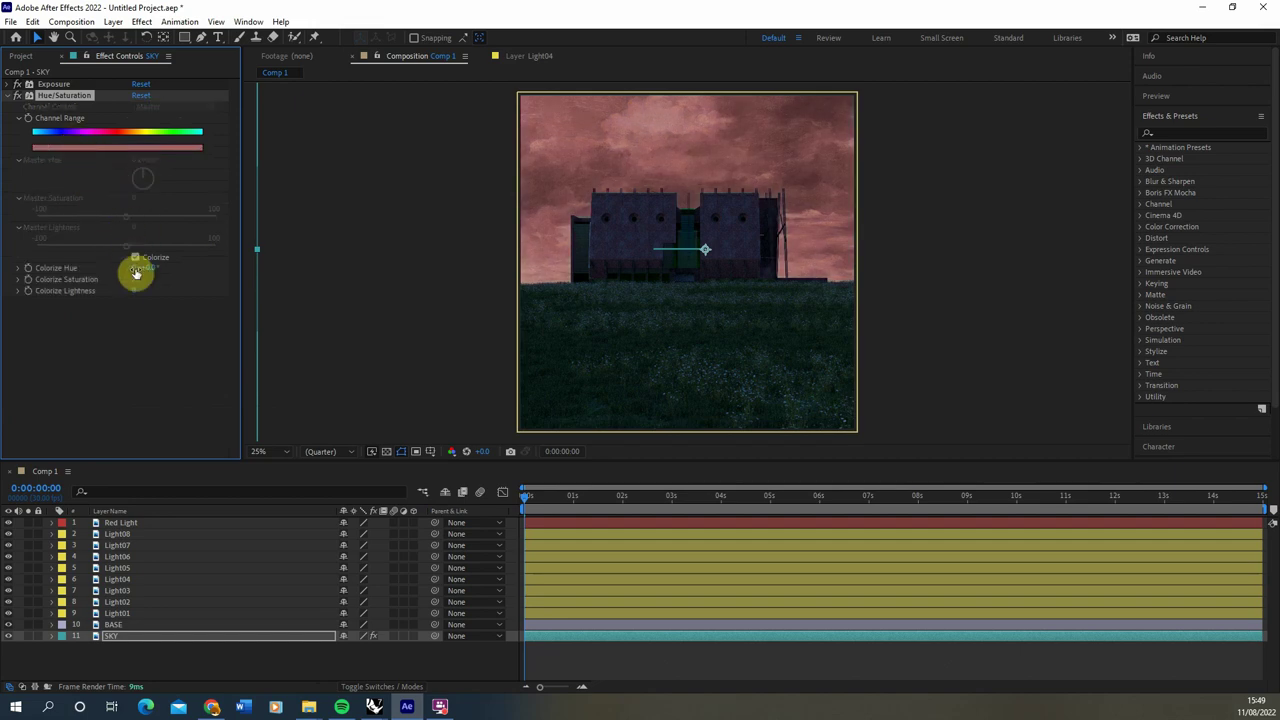
pyautogui.moveTo(136, 272); pyautogui.dragTo(297, 288)
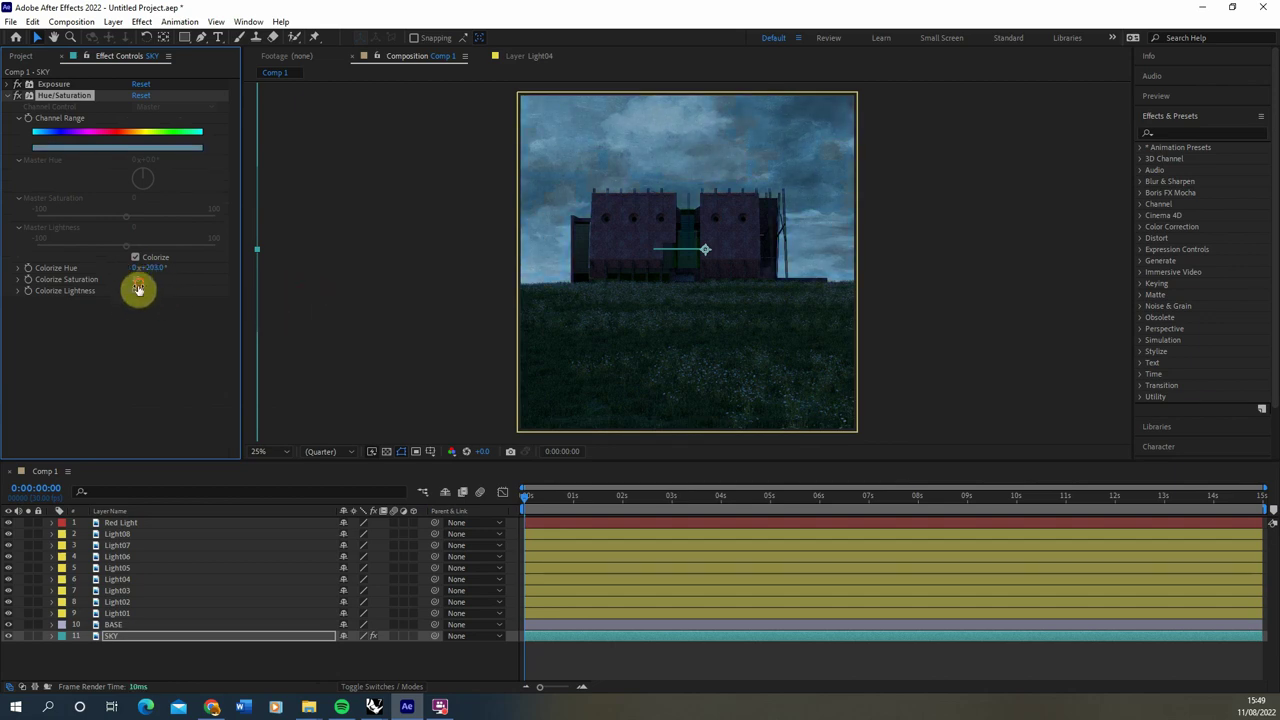
pyautogui.moveTo(138, 288); pyautogui.dragTo(127, 293)
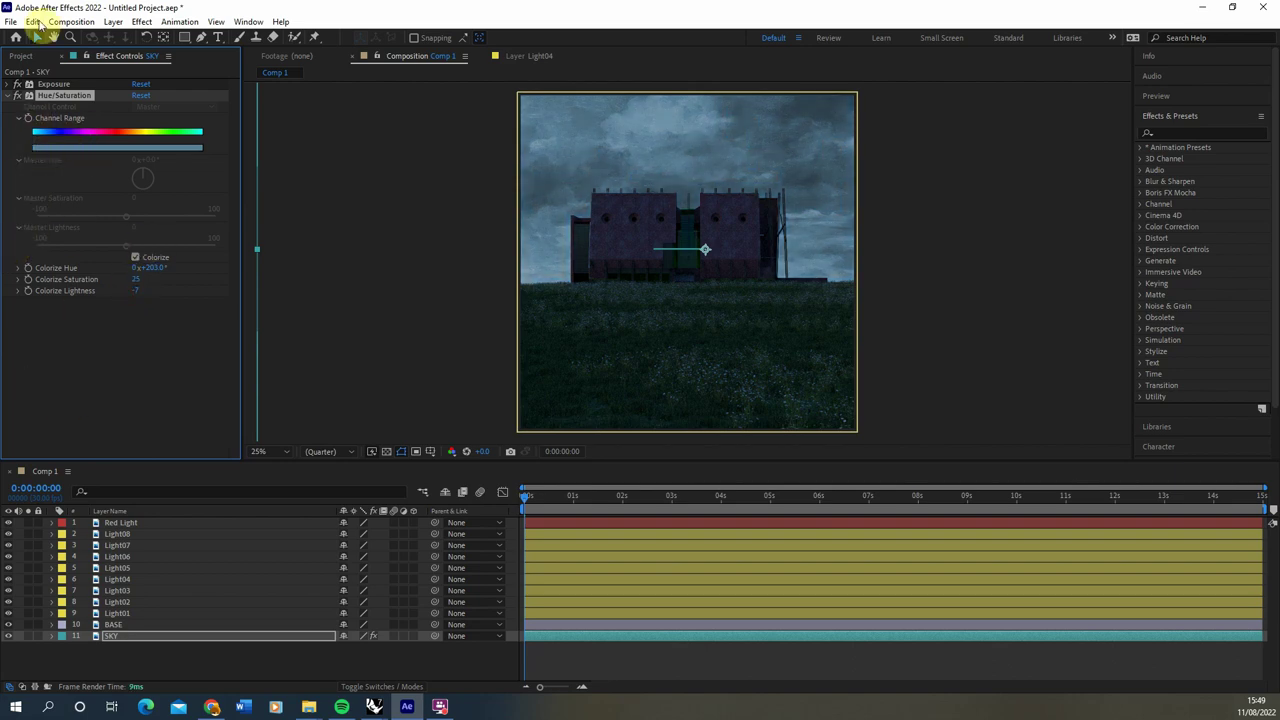
pyautogui.click(16, 95)
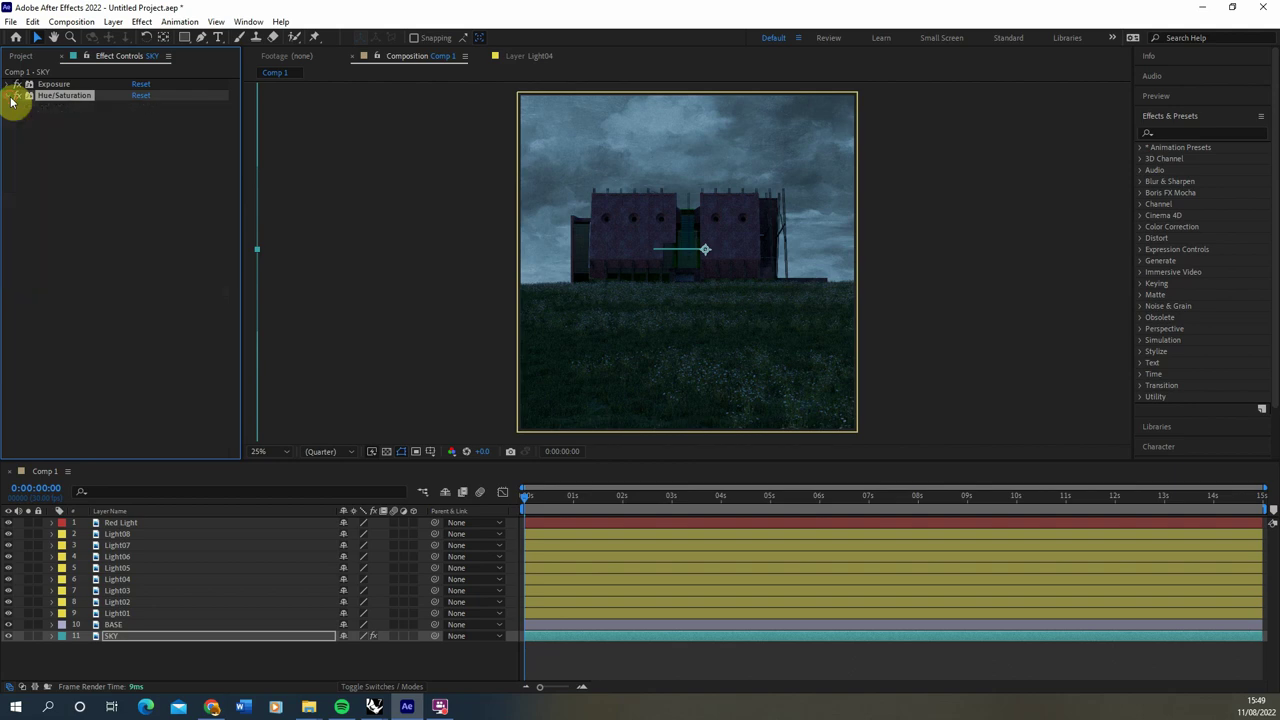
# Reduce the Effect Opacity of the SKY layer's Hue/Saturation effect to 21% in its compositing options.
pyautogui.click(52, 636)
pyautogui.click(73, 622)
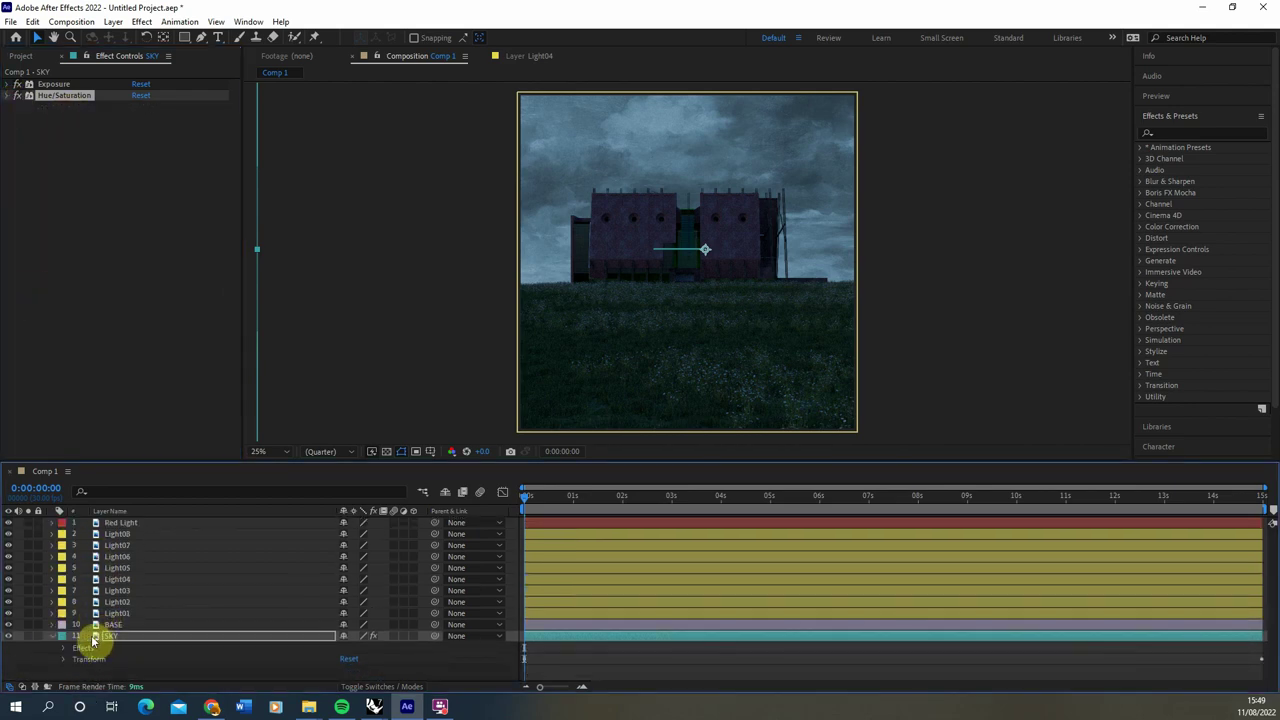
pyautogui.click(64, 648)
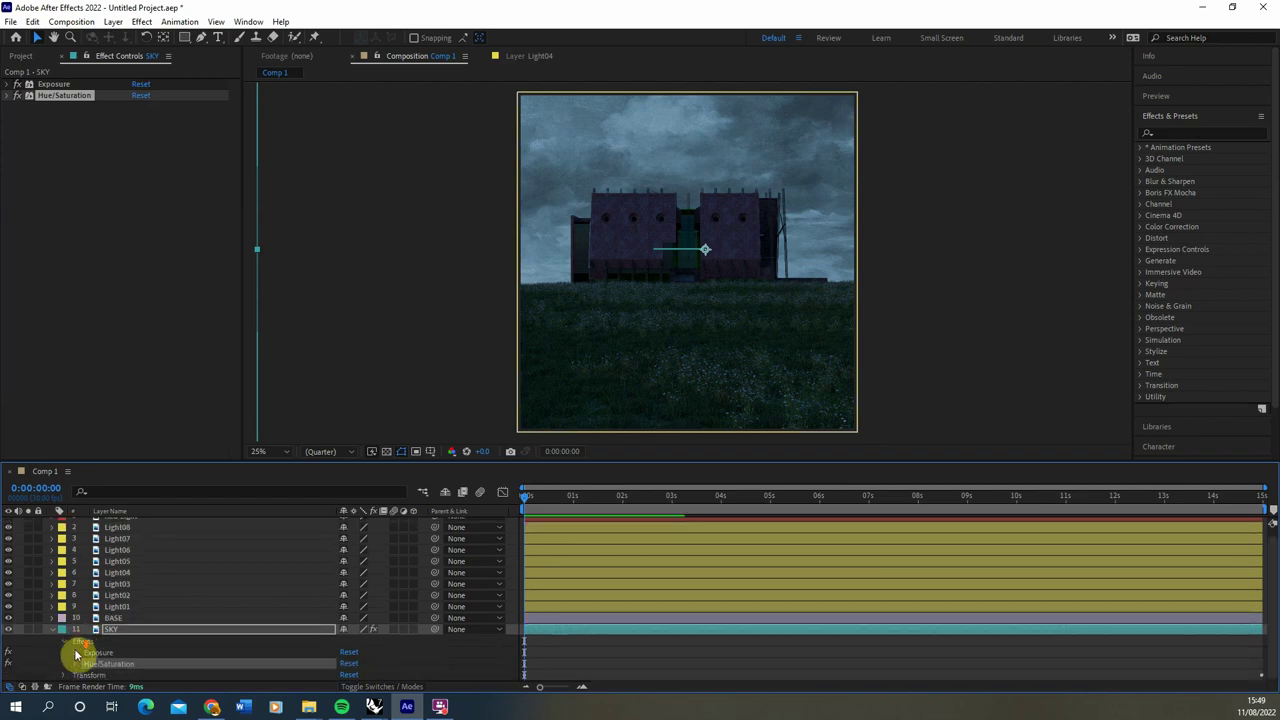
pyautogui.click(75, 668)
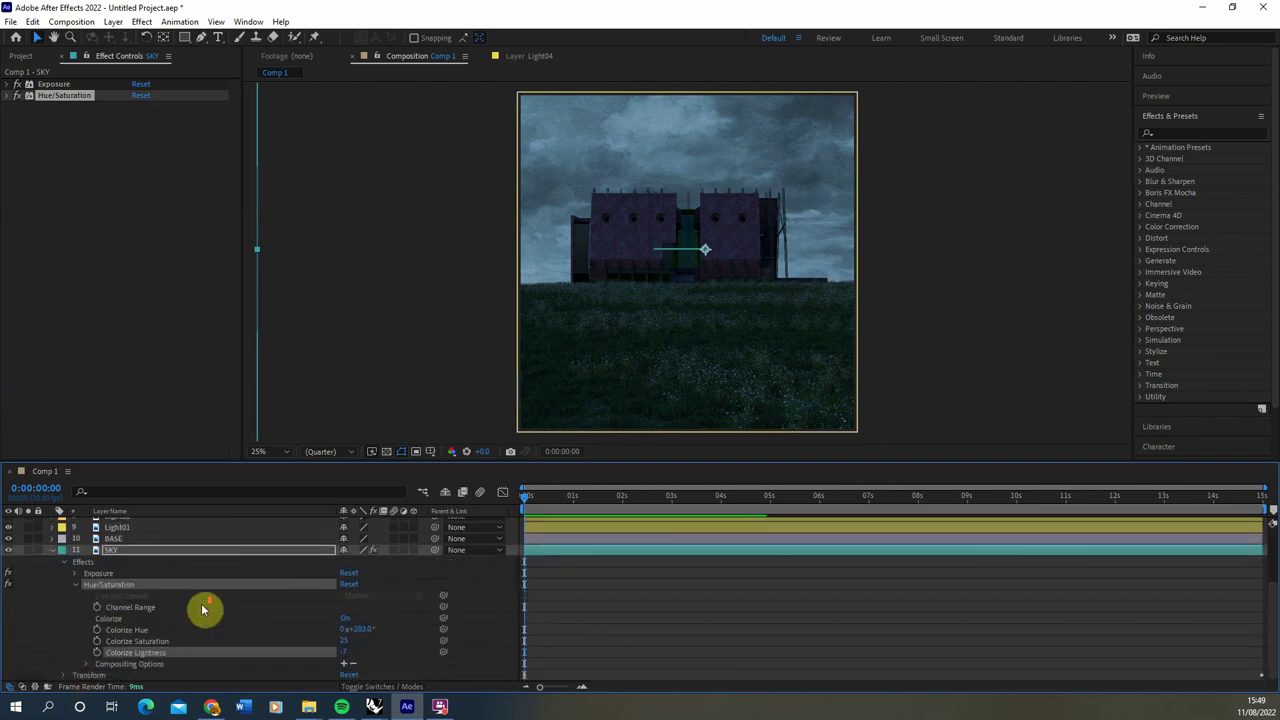
pyautogui.click(86, 667)
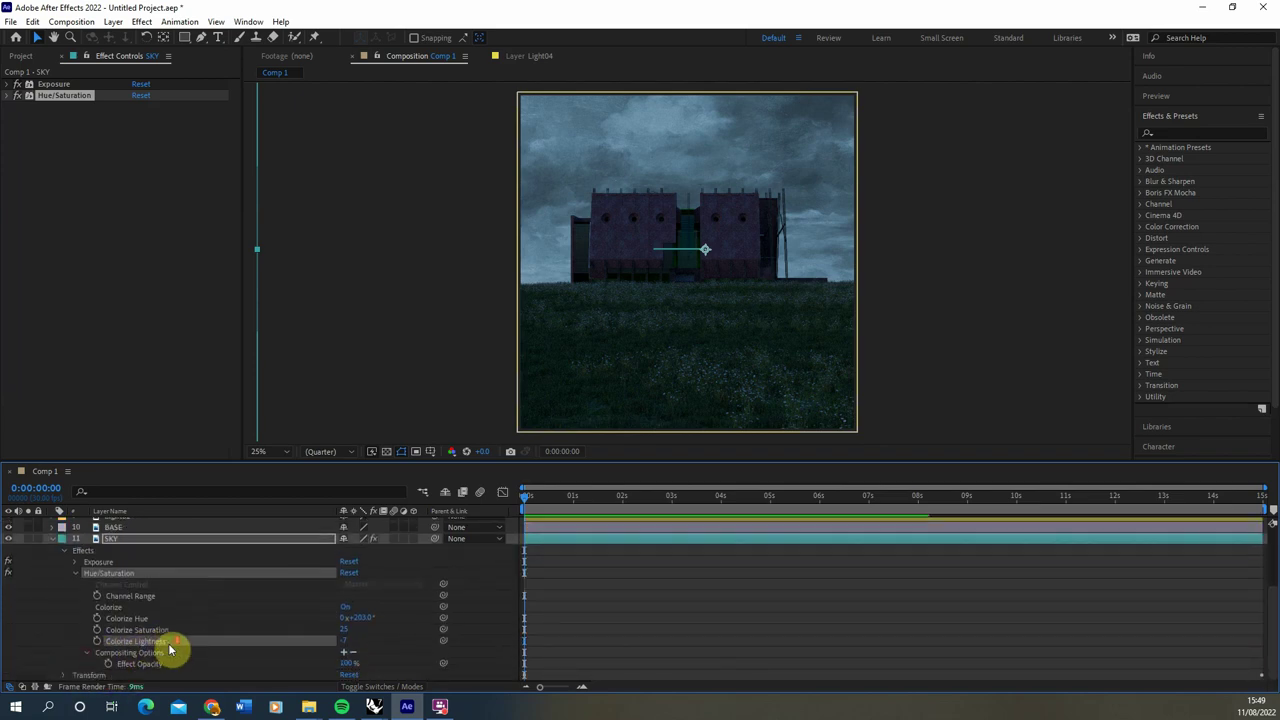
pyautogui.moveTo(346, 670); pyautogui.dragTo(297, 678)
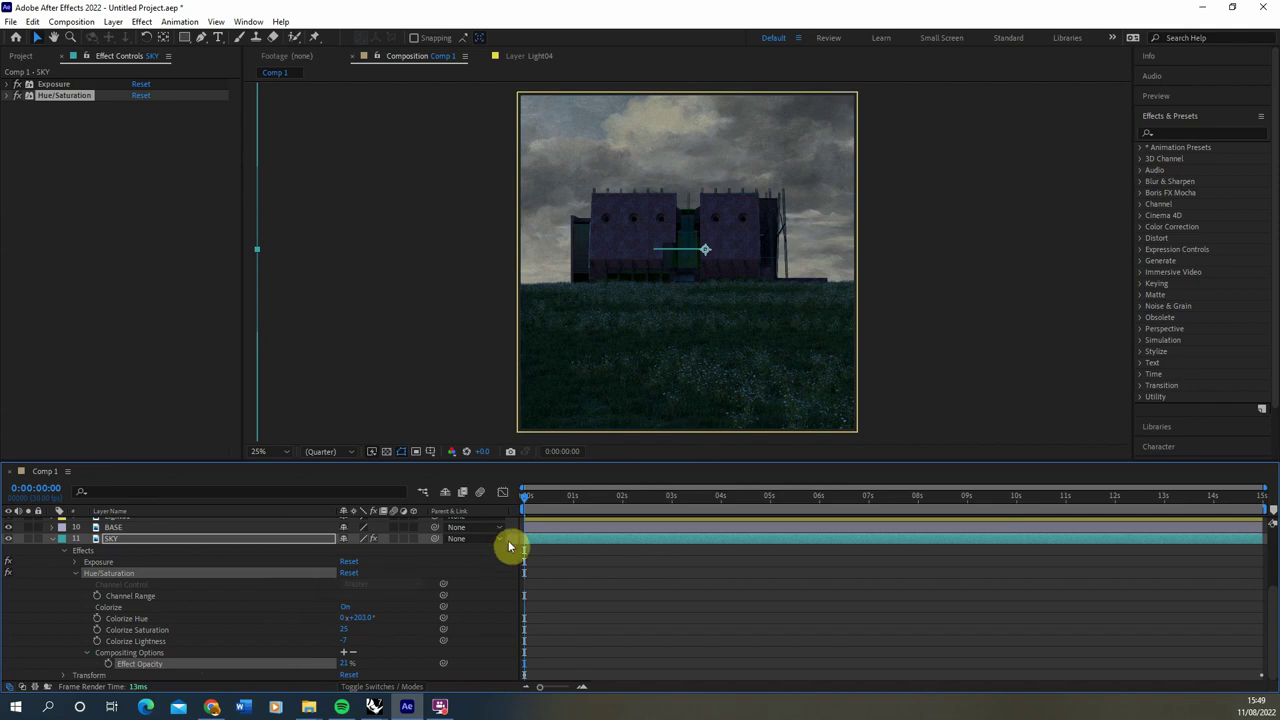
# Preview the animation, collapse the SKY layer and scrub through the opening seconds of the timeline.
pyautogui.press('space')
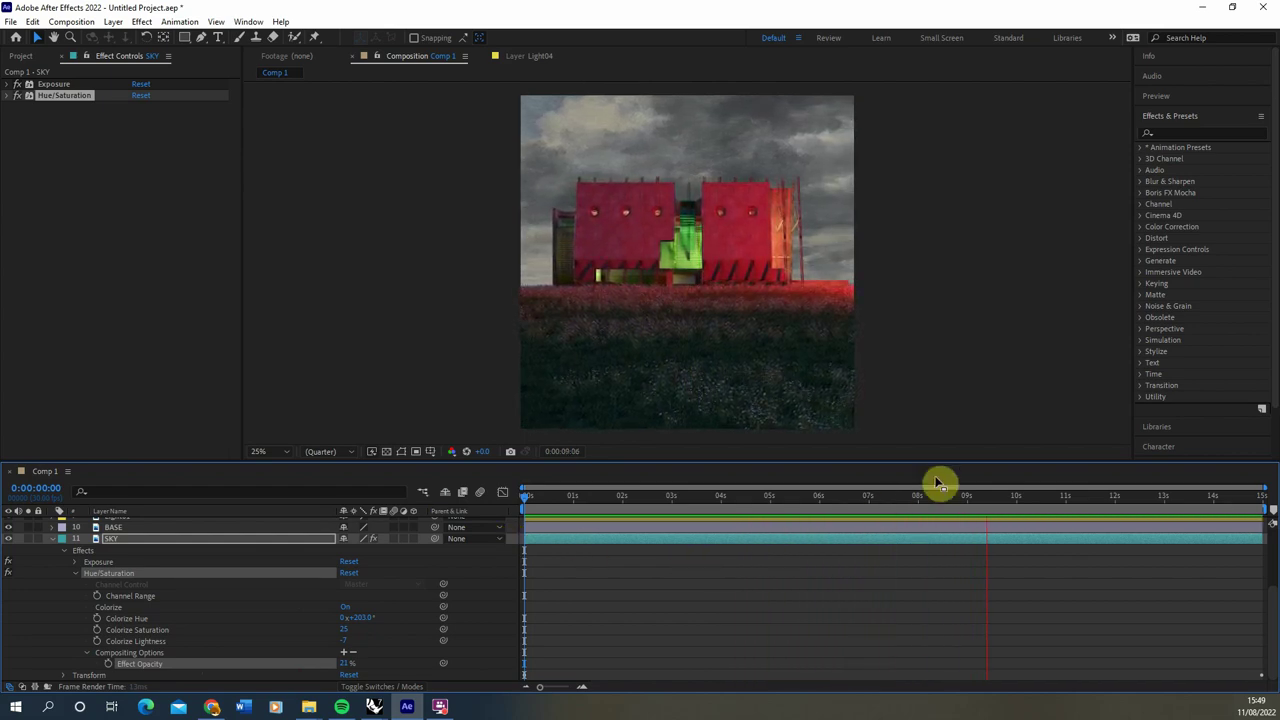
pyautogui.click(1064, 500)
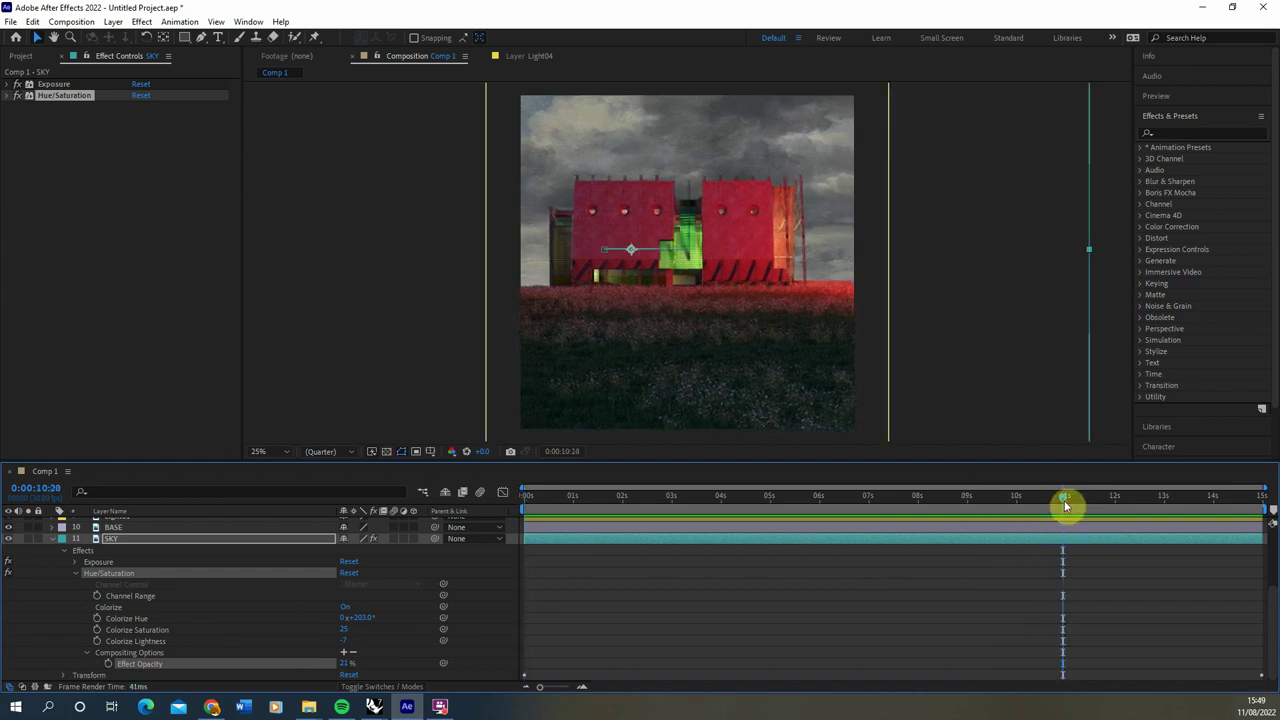
pyautogui.click(54, 535)
pyautogui.click(53, 541)
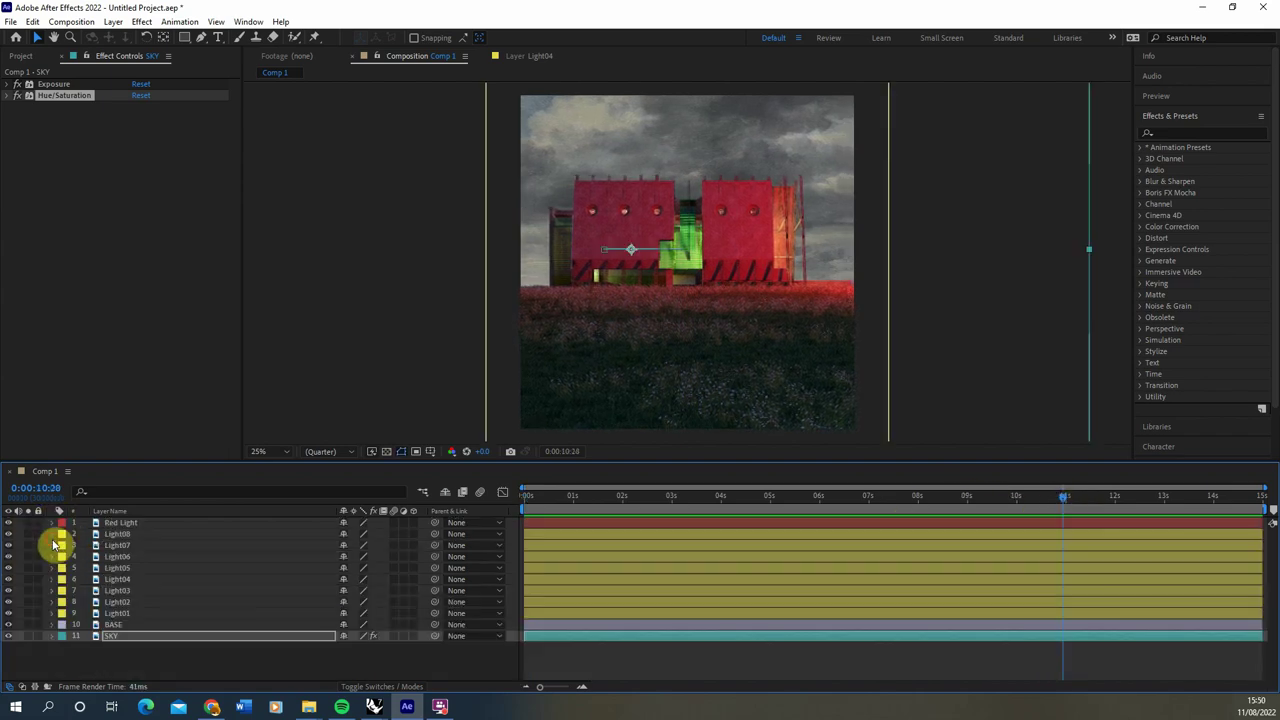
pyautogui.moveTo(1063, 498); pyautogui.dragTo(635, 497)
pyautogui.moveTo(527, 497); pyautogui.dragTo(609, 526)
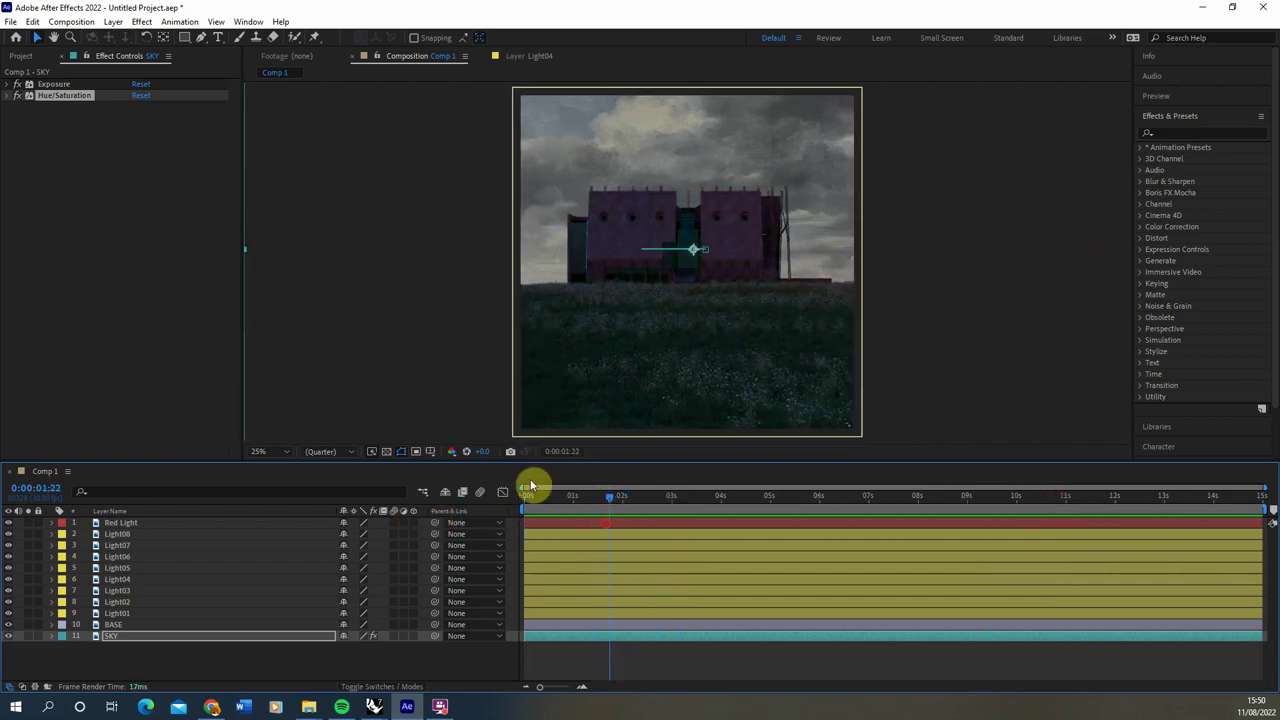
# Add zdepth.jpg to the composition as the top layer and rename it Mist.
pyautogui.click(23, 56)
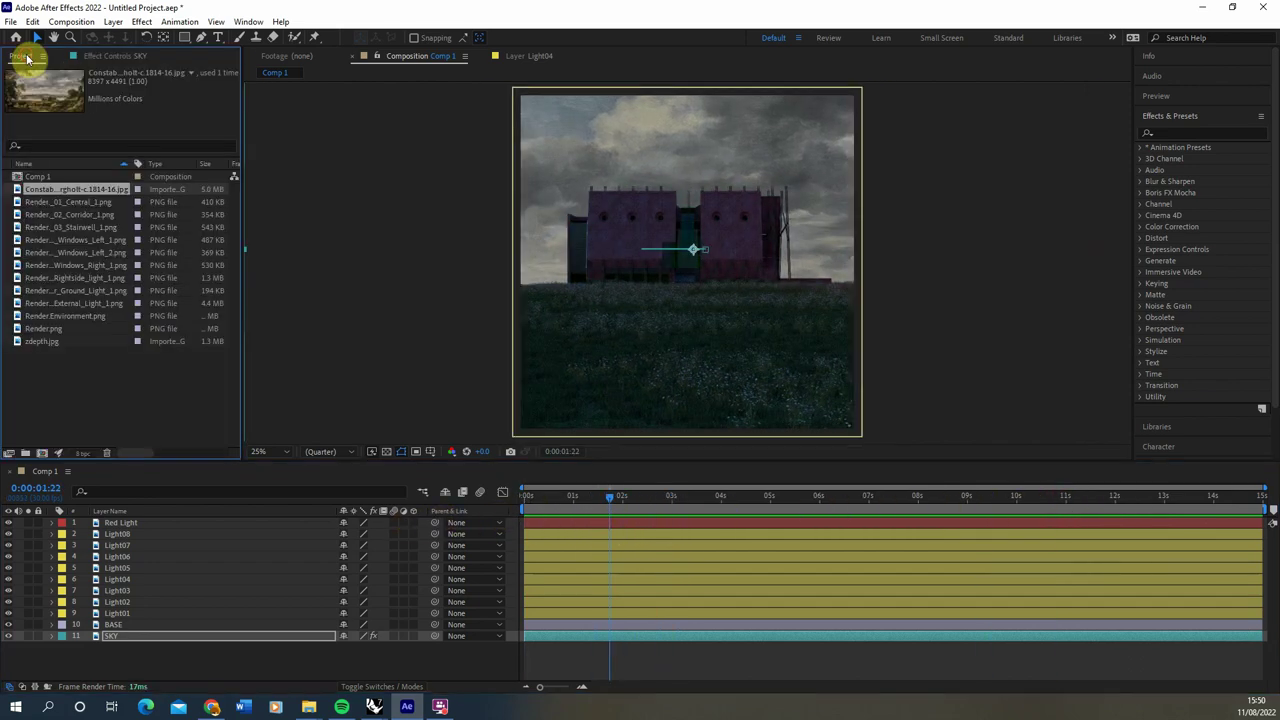
pyautogui.click(47, 345)
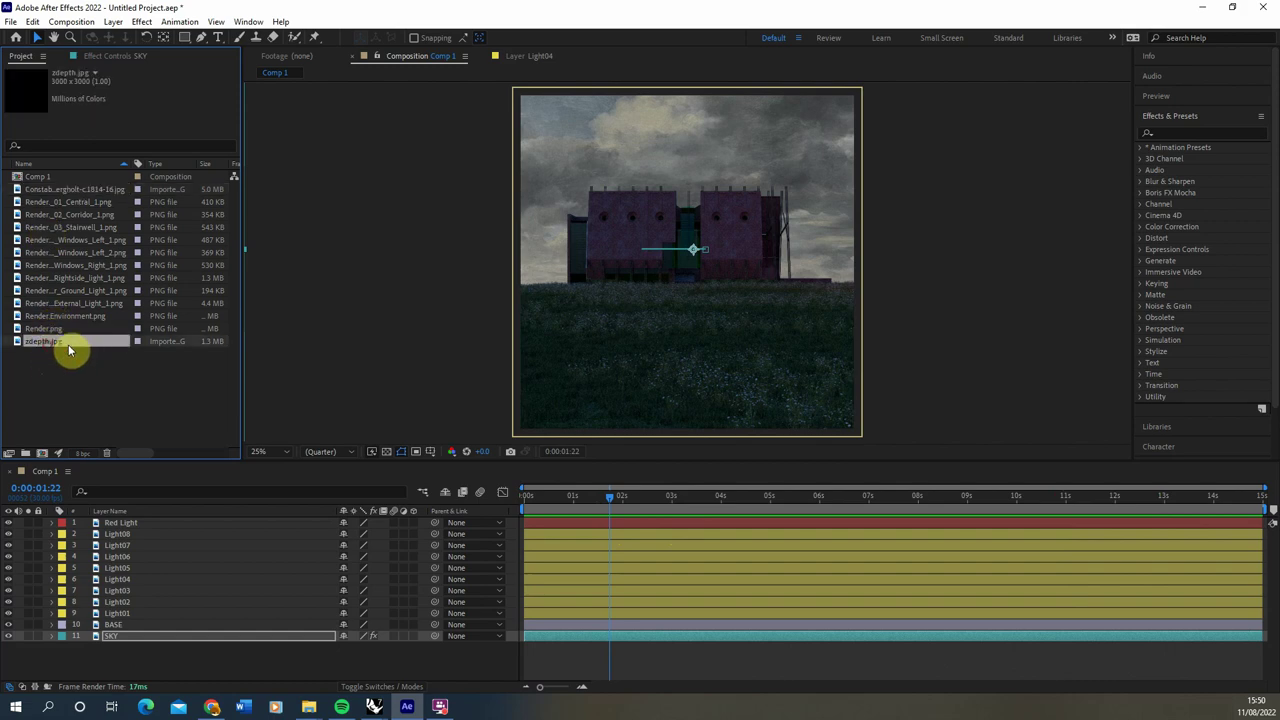
pyautogui.moveTo(80, 341); pyautogui.dragTo(120, 525)
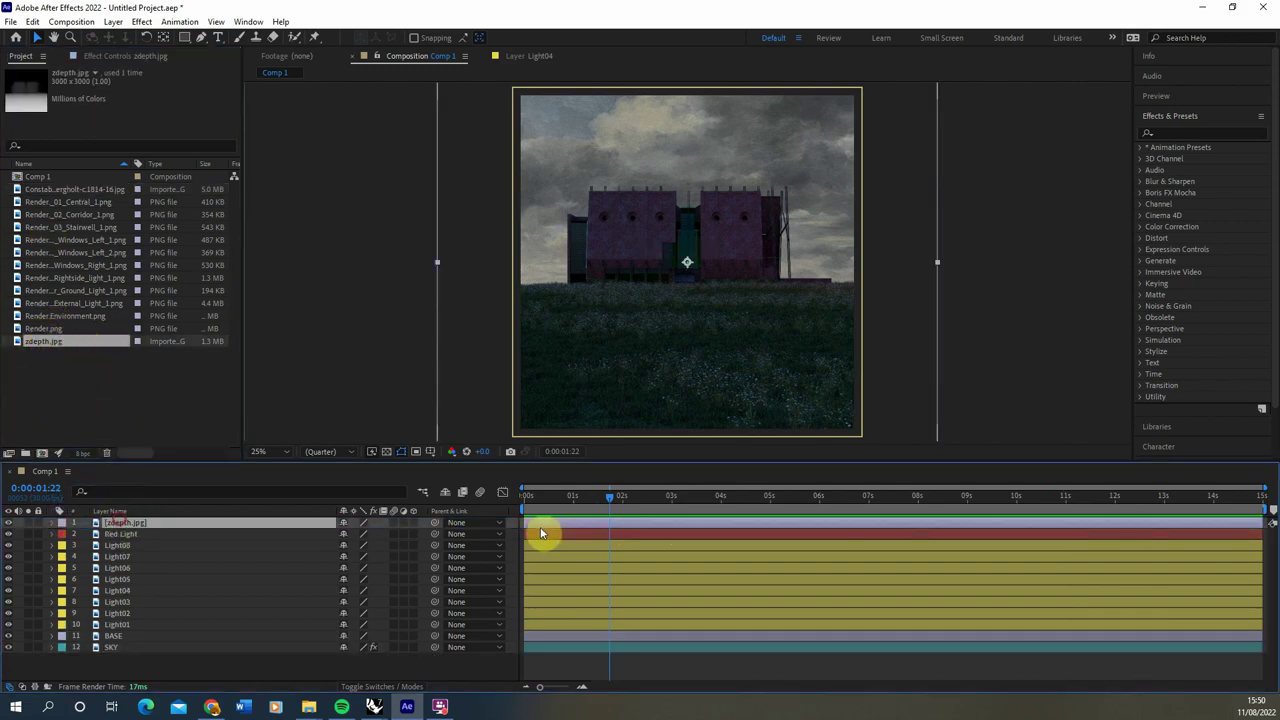
pyautogui.rightClick(128, 523)
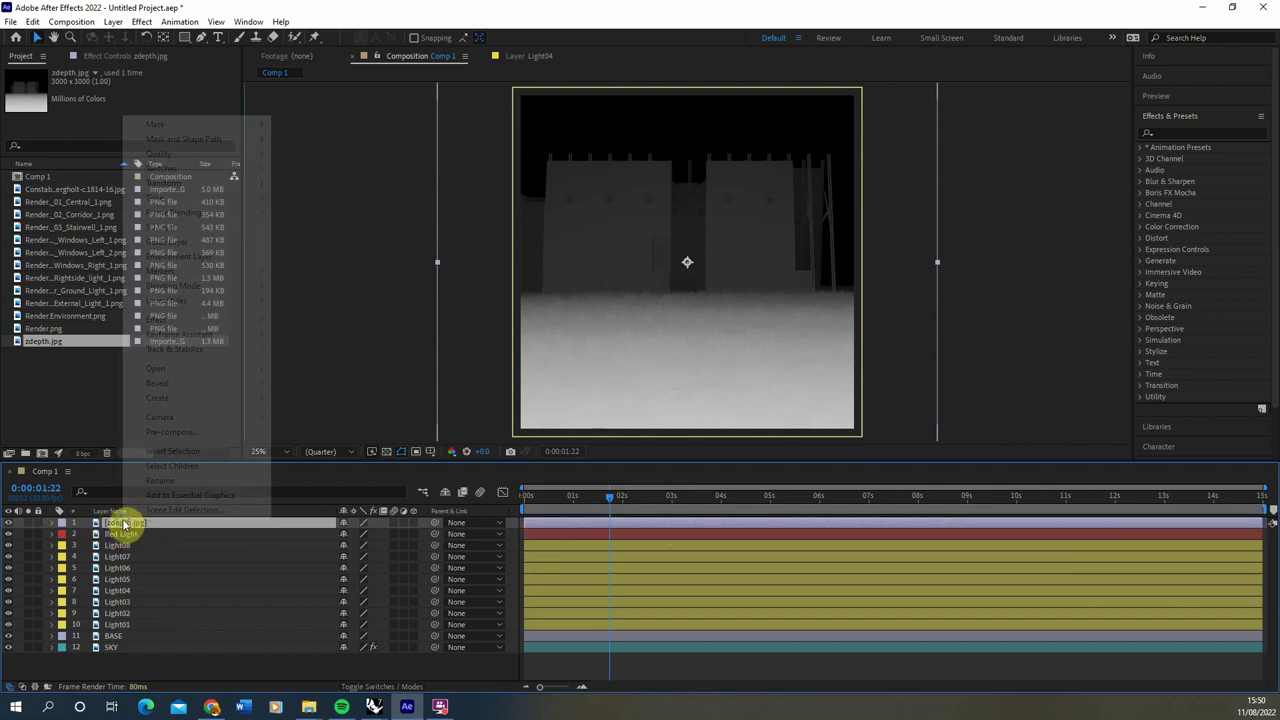
pyautogui.click(165, 483)
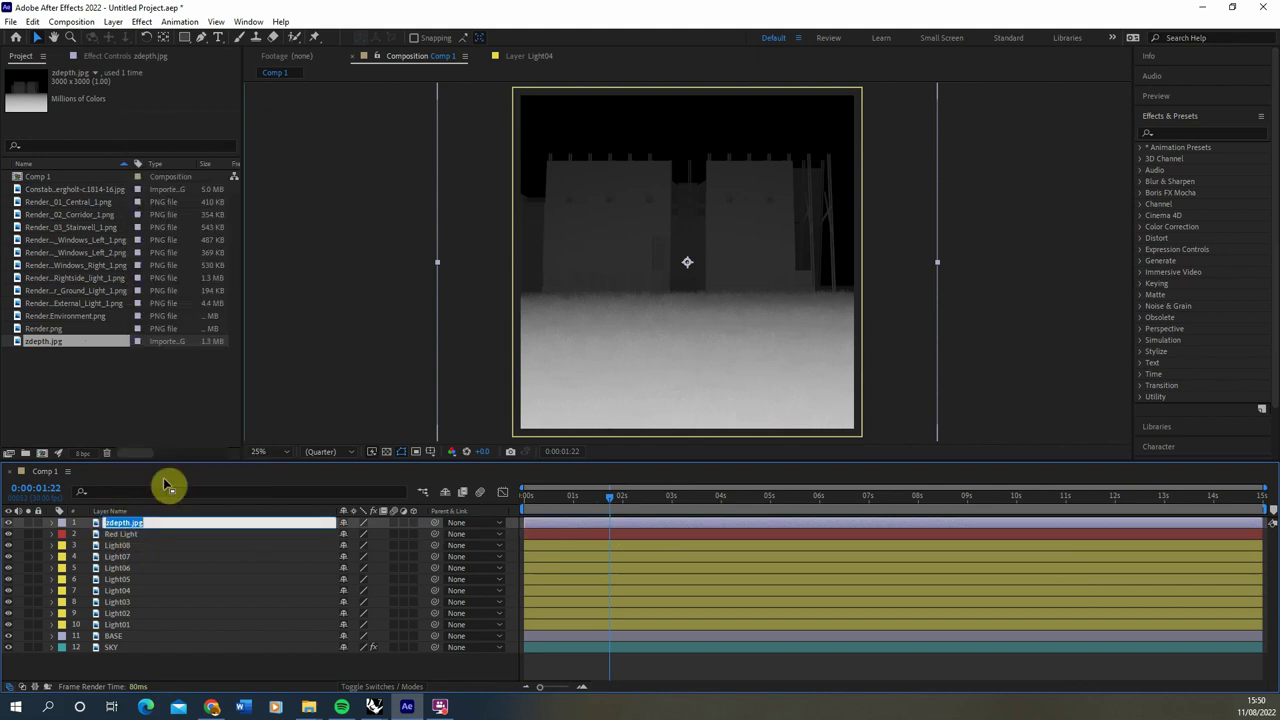
pyautogui.write('Mist')
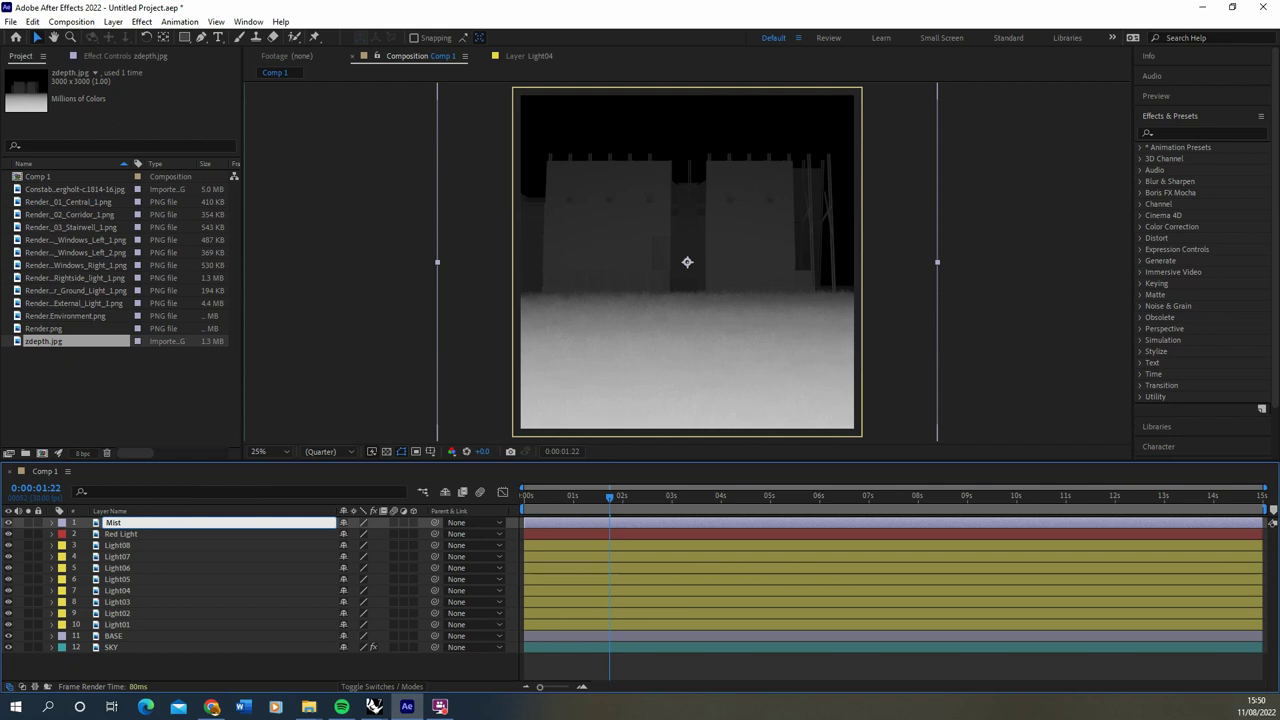
pyautogui.click(171, 533)
pyautogui.click(171, 523)
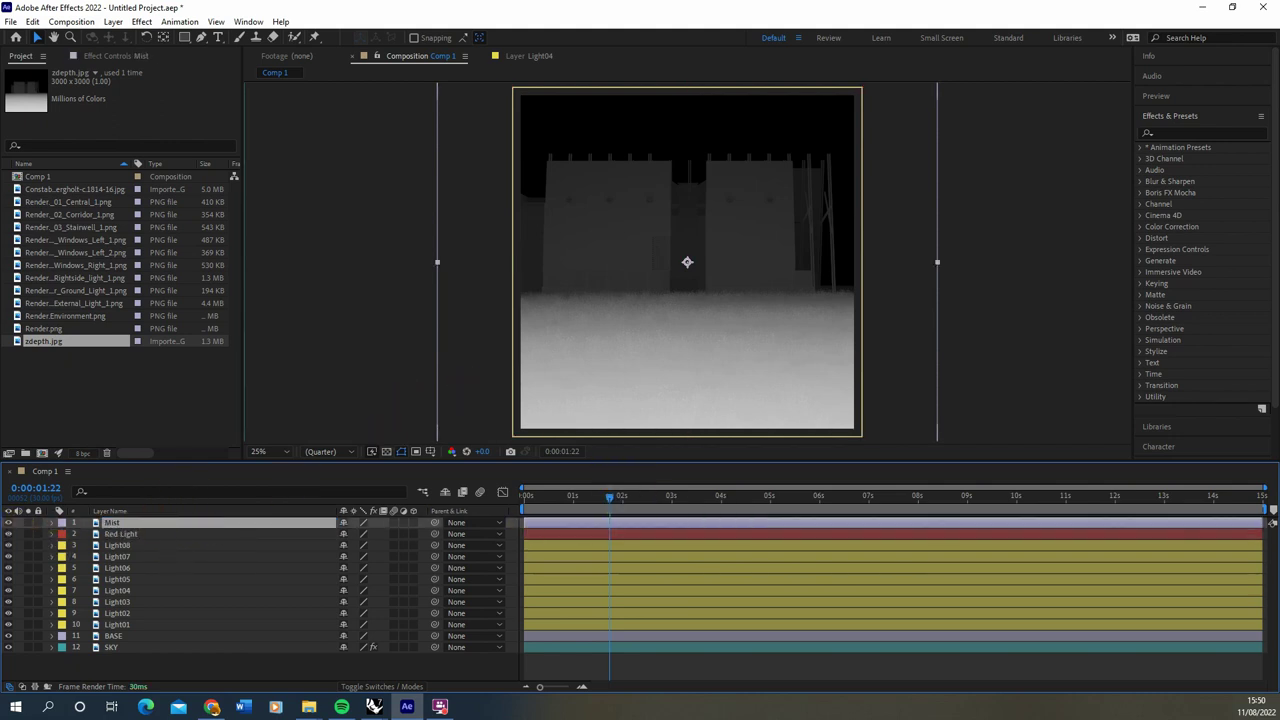
# Link the Mist layer's Scale to the BASE layer's Scale and scrub the timeline to check the alignment.
pyautogui.moveTo(601, 504); pyautogui.dragTo(500, 514)
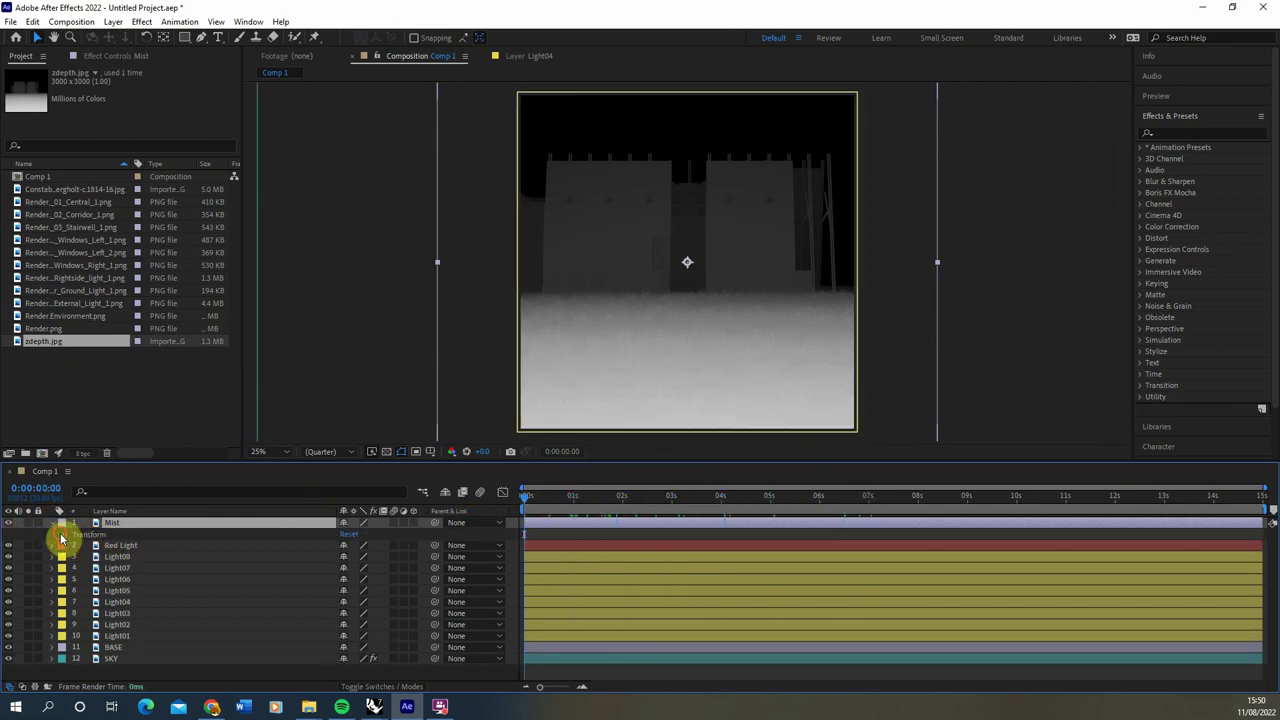
pyautogui.click(52, 523)
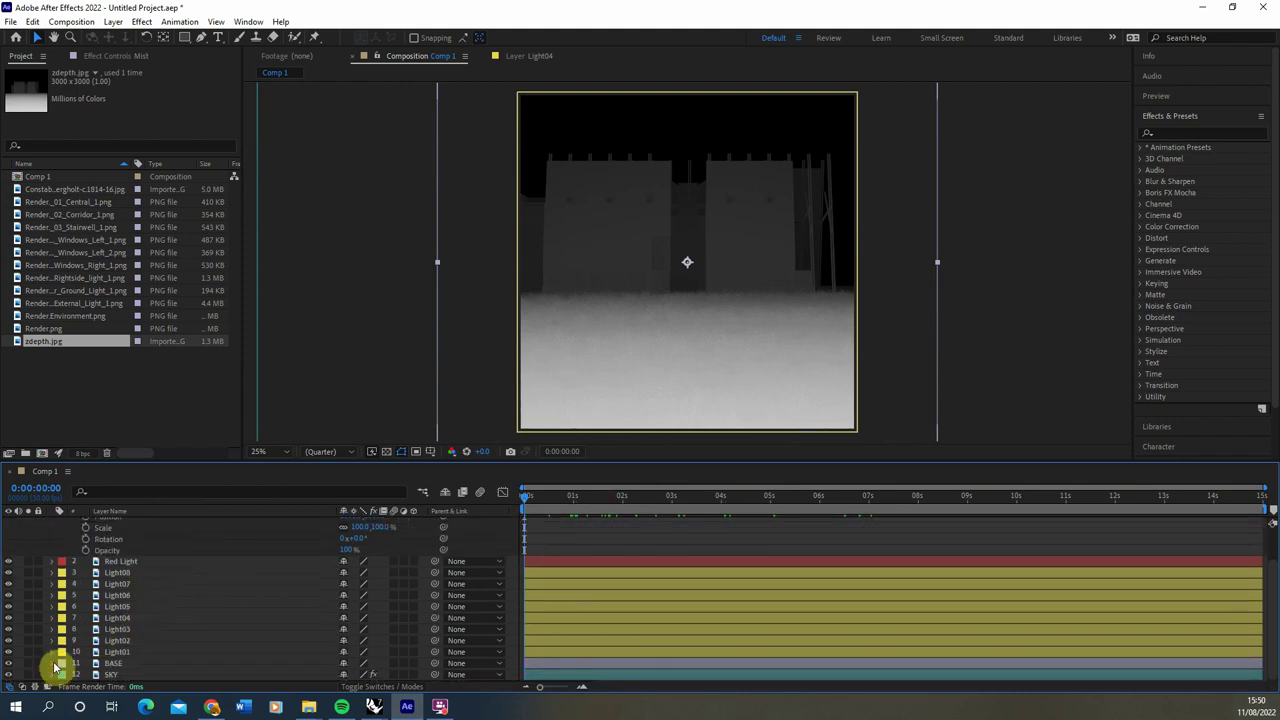
pyautogui.click(53, 670)
pyautogui.scroll(5, 157, 636)
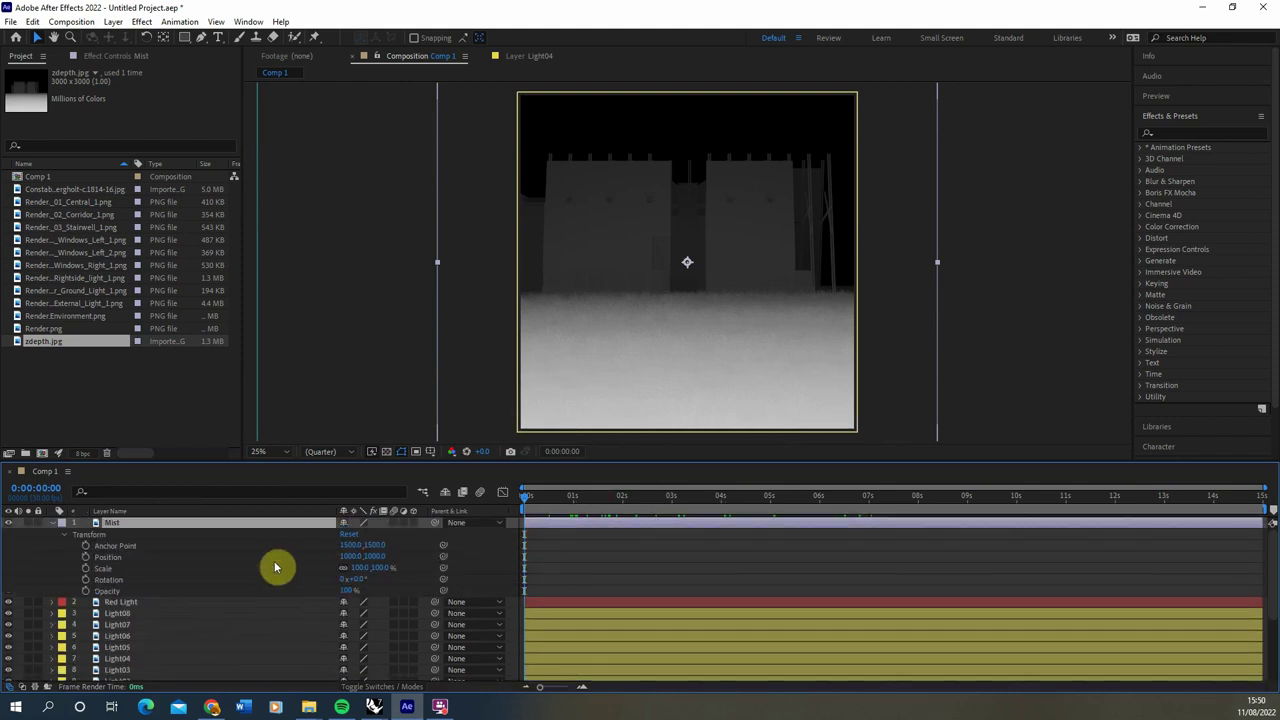
pyautogui.moveTo(446, 570); pyautogui.dragTo(314, 644)
pyautogui.scroll(2, 323, 603)
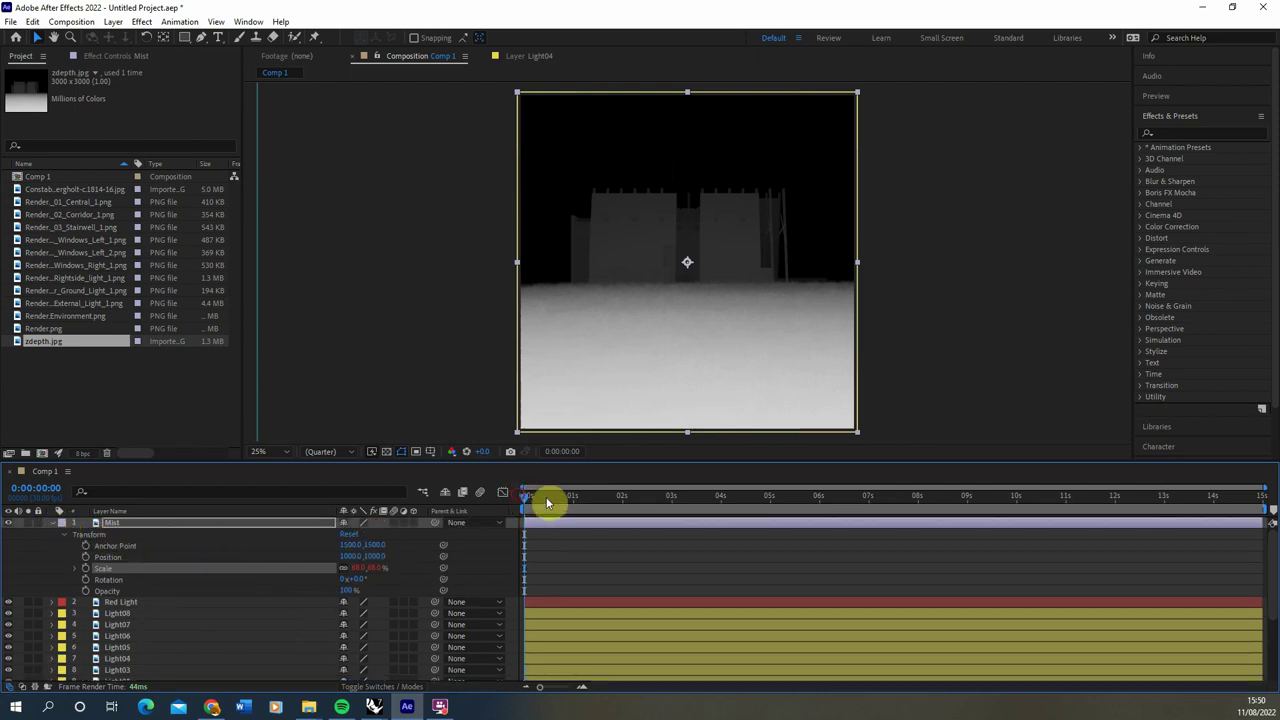
pyautogui.moveTo(528, 508); pyautogui.dragTo(428, 517)
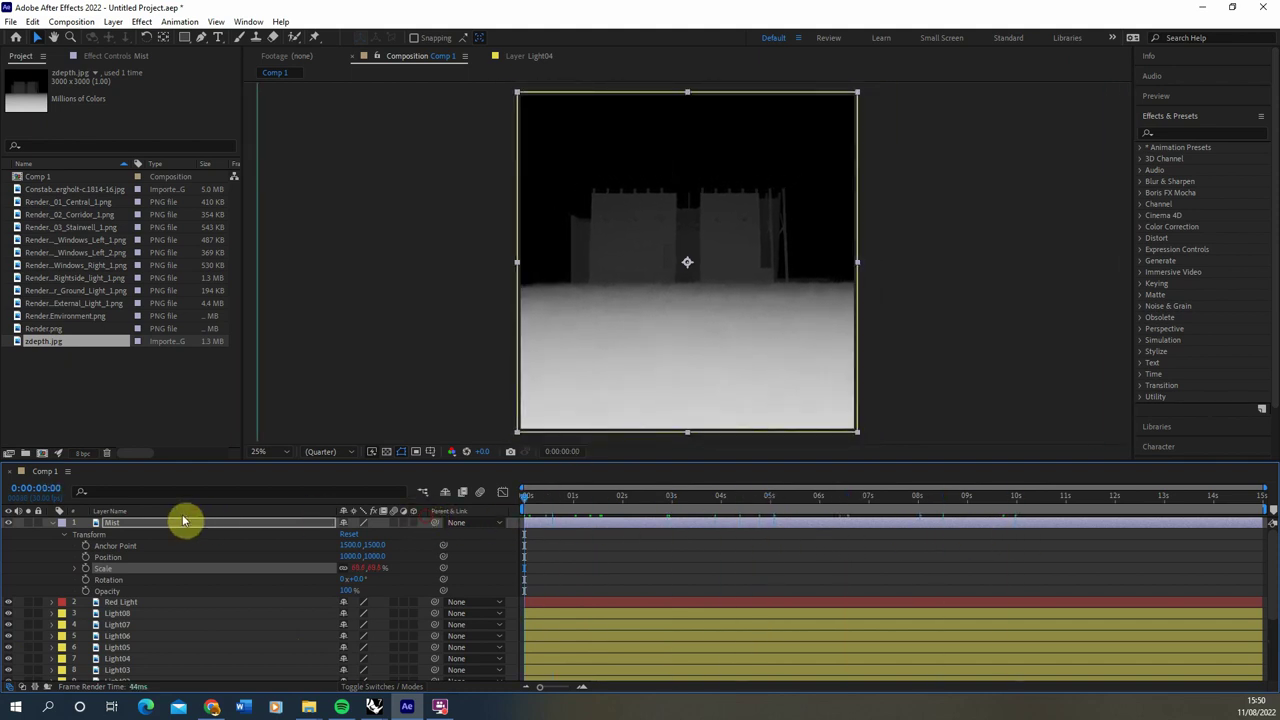
pyautogui.click(60, 527)
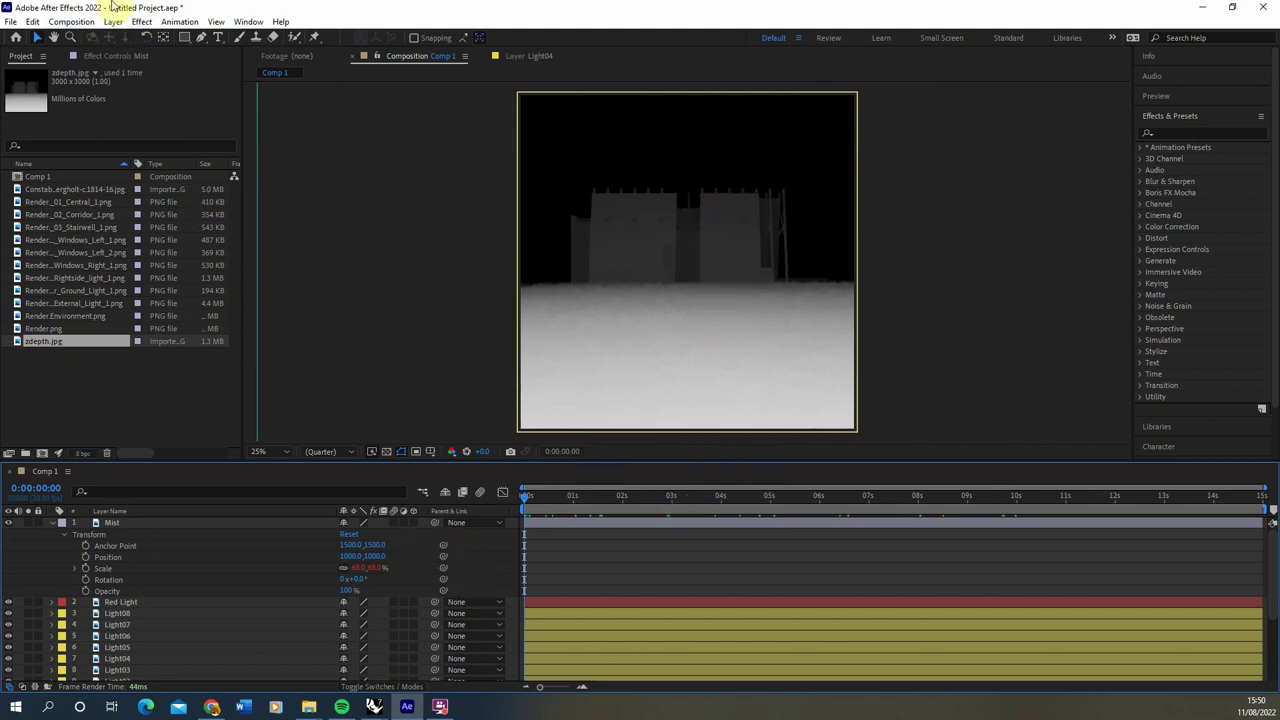
# Set the Mist layer's blending mode to Screen.
pyautogui.click(149, 527)
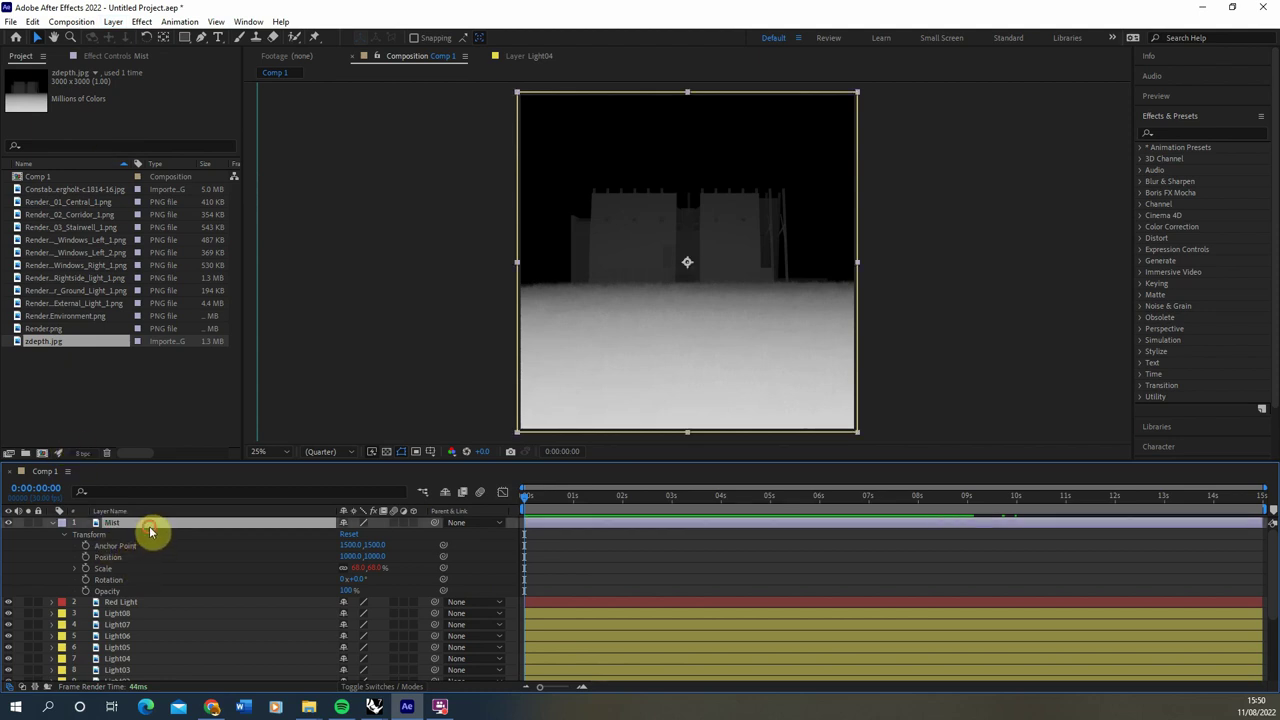
pyautogui.click(113, 21)
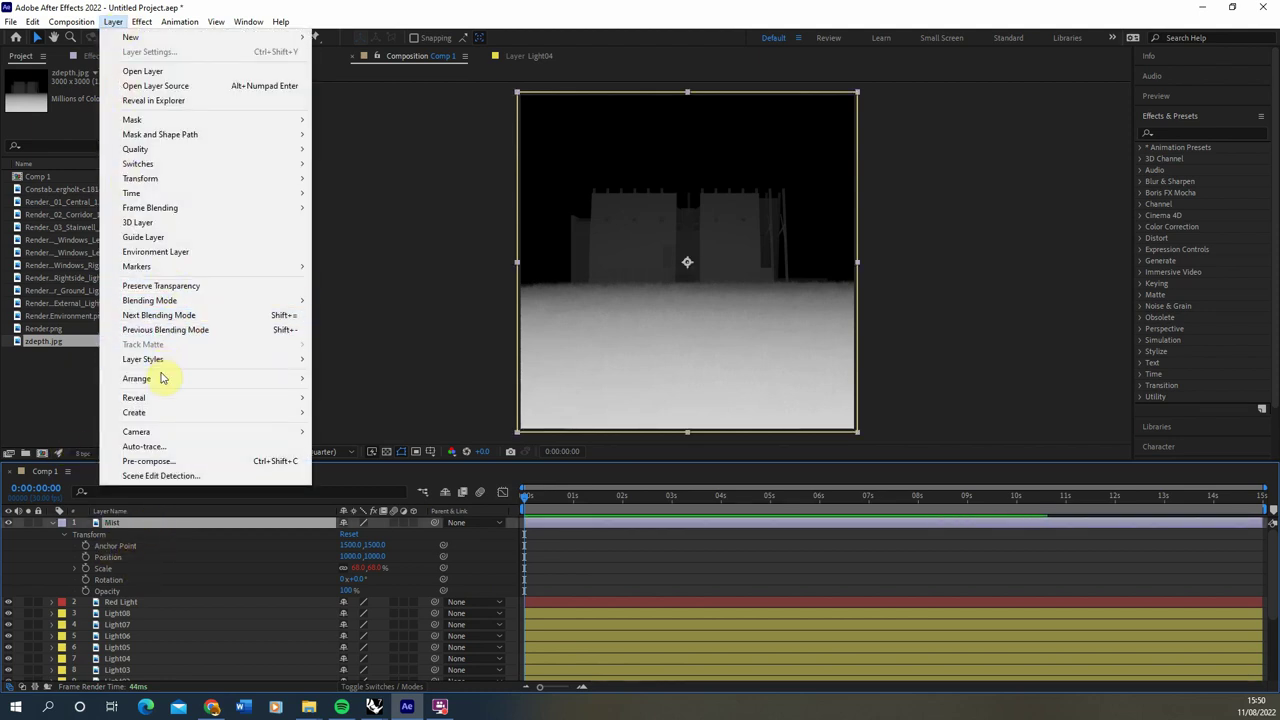
pyautogui.moveTo(170, 300)
pyautogui.click(376, 307)
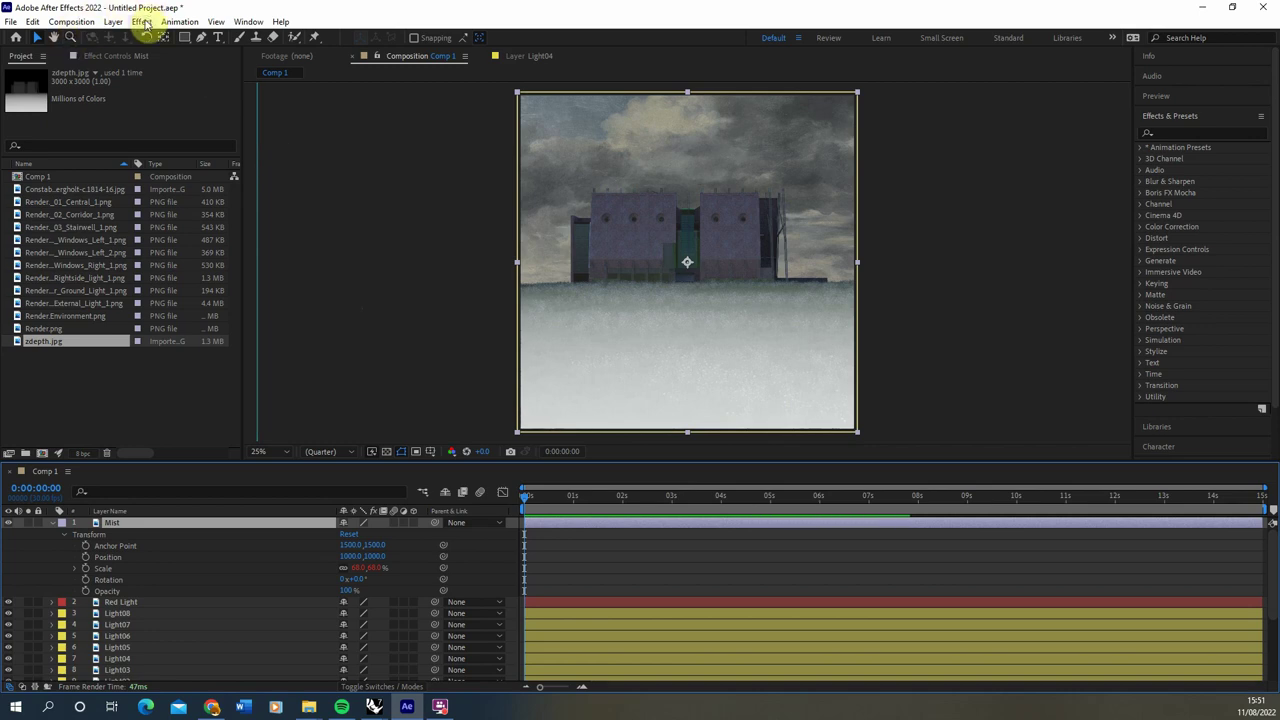
# Apply a Curves effect to the Mist layer and invert its RGB curve by swapping the heights of both end points.
pyautogui.click(143, 22)
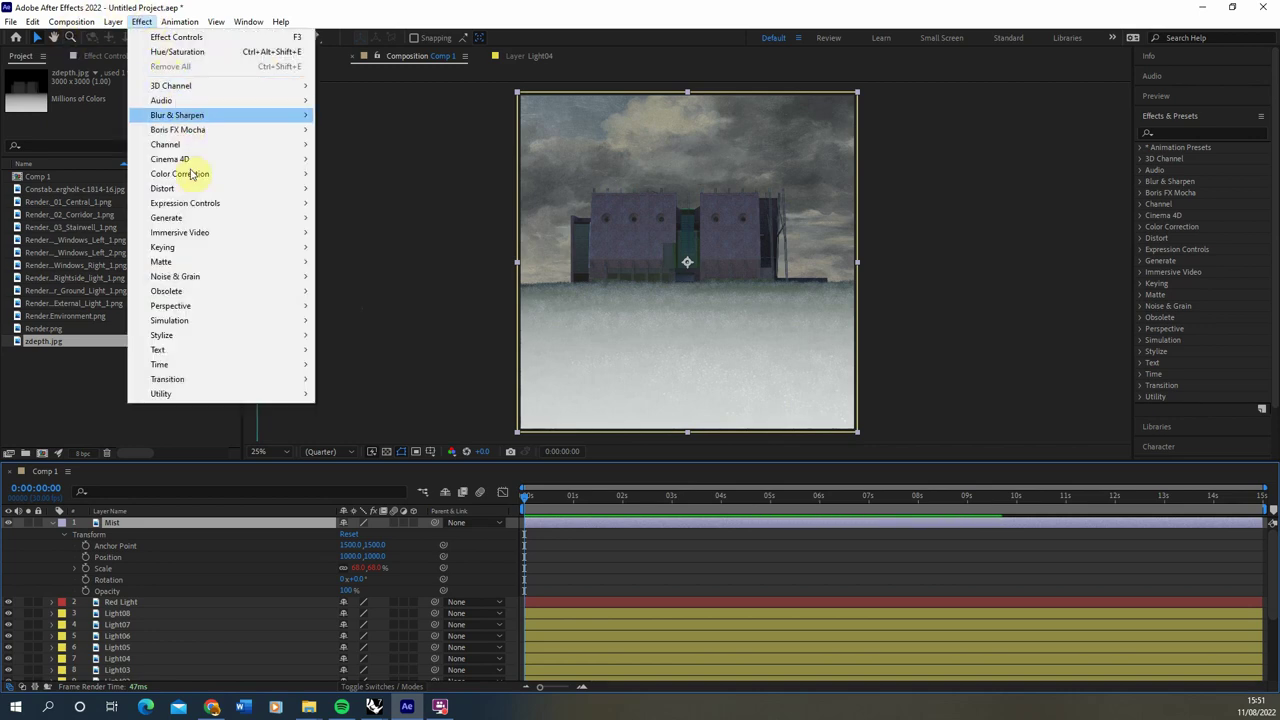
pyautogui.moveTo(197, 174)
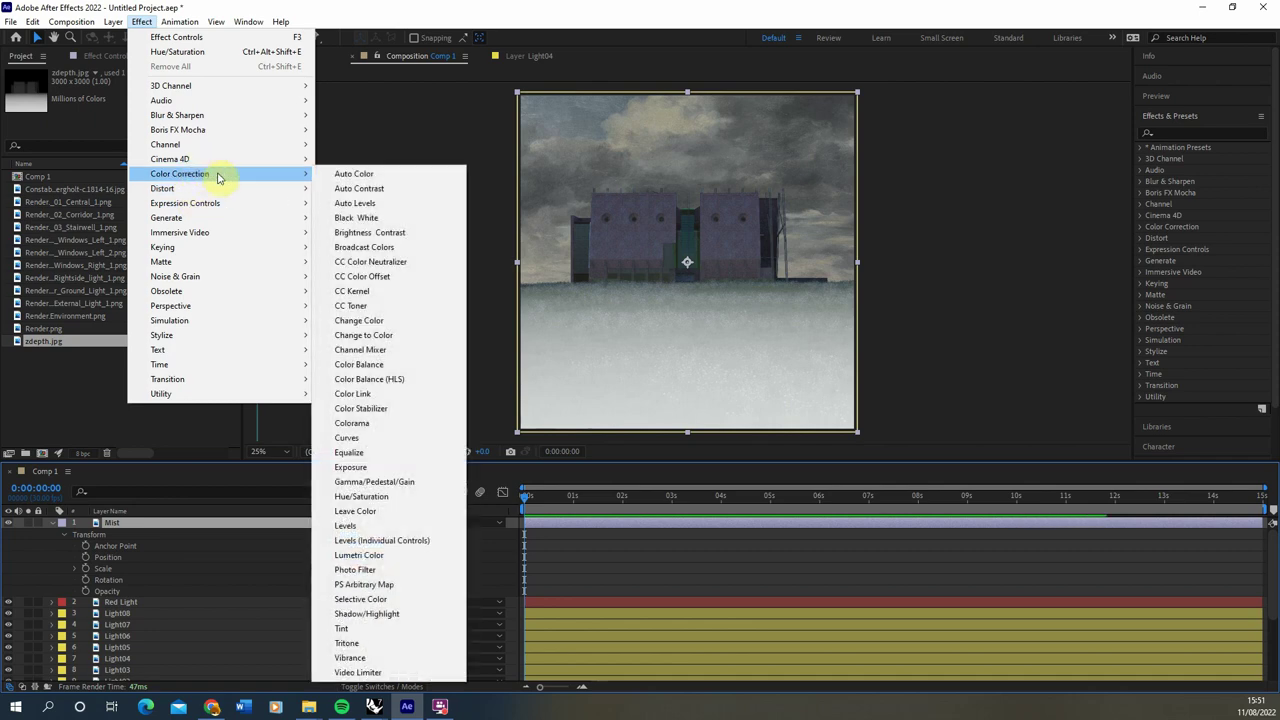
pyautogui.click(382, 440)
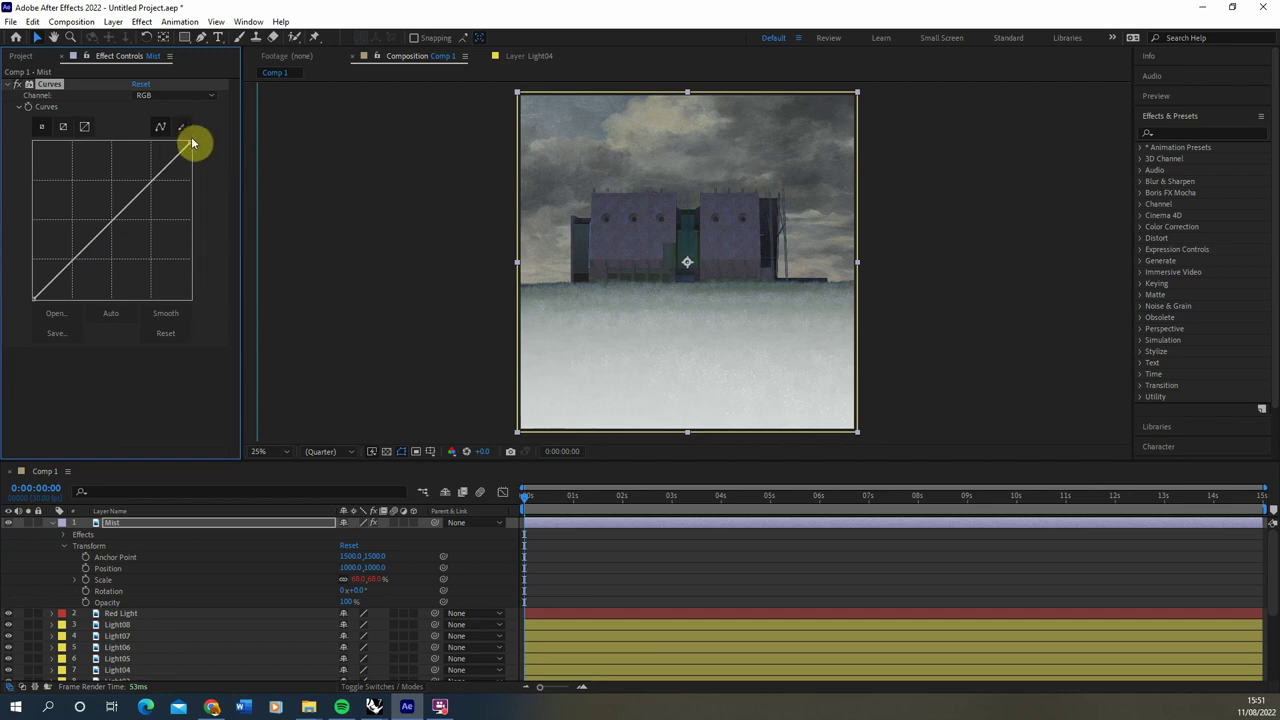
pyautogui.moveTo(191, 148); pyautogui.dragTo(214, 349)
pyautogui.click(36, 310)
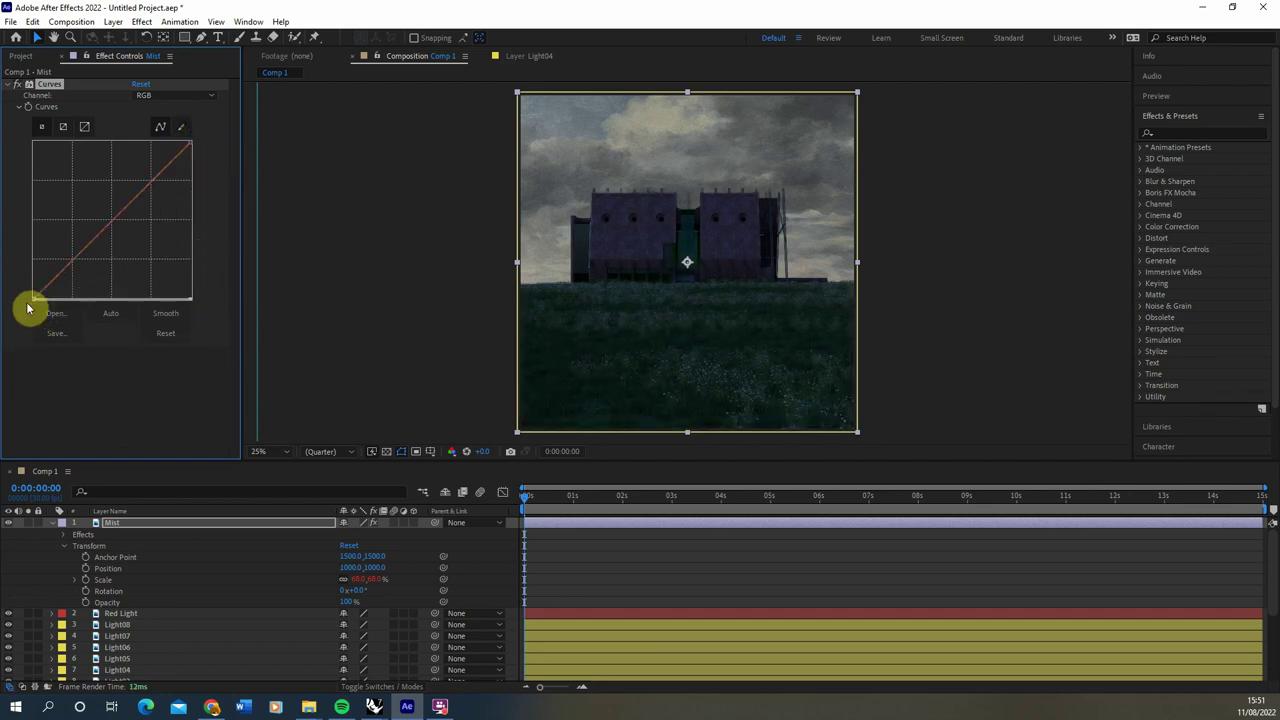
pyautogui.moveTo(33, 298); pyautogui.dragTo(14, 120)
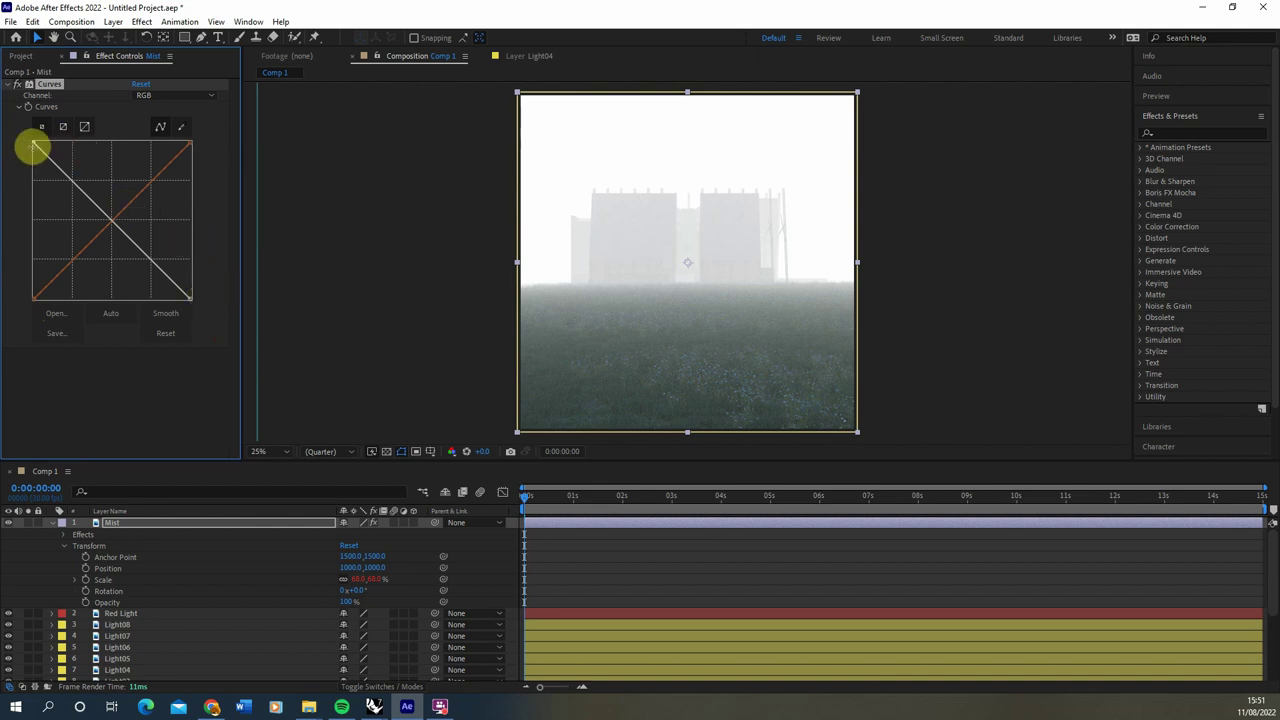
# Lower the dark-end point of the Mist layer's inverted curve to about 70% of the graph height to thin the mist.
pyautogui.moveTo(34, 141); pyautogui.dragTo(14, 190)
pyautogui.click(36, 280)
pyautogui.click(110, 313)
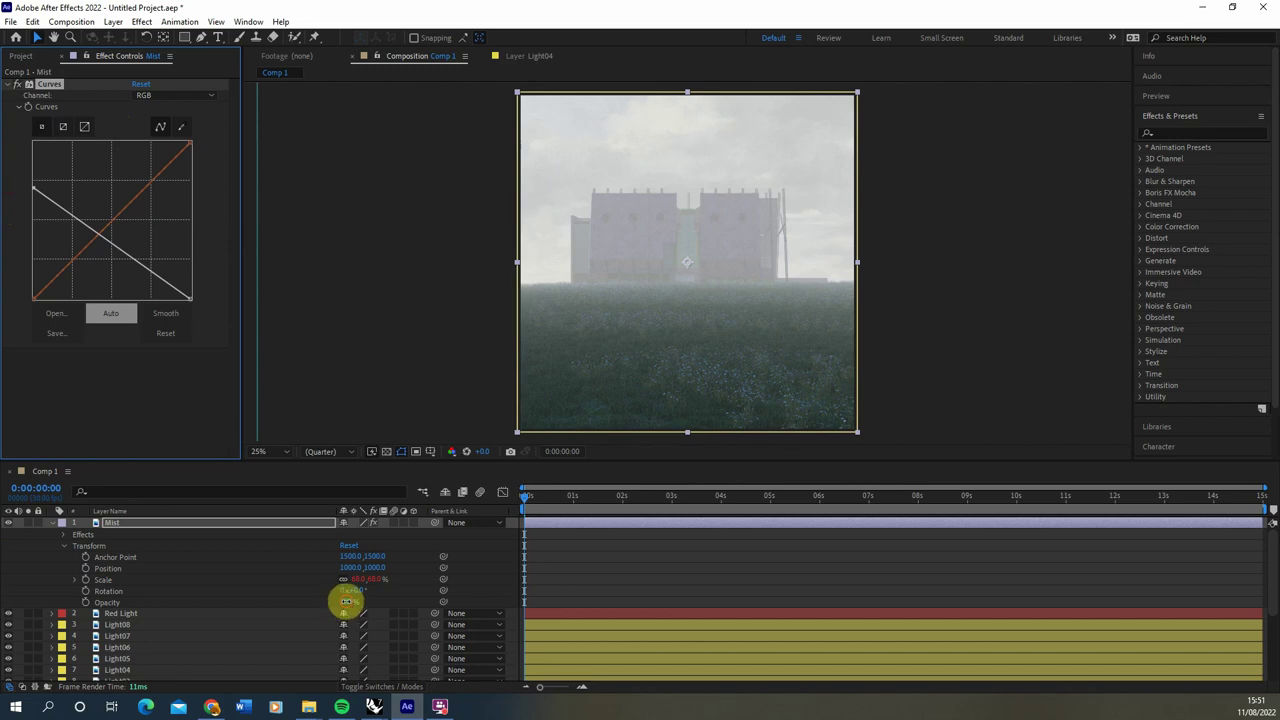
# Keyframe the Mist layer's Opacity from 79% at the first frame to 19% at 0:00:14:29 and scrub back through the fade.
pyautogui.moveTo(343, 603)
pyautogui.mouseDown()
pyautogui.moveTo(303, 603)
pyautogui.moveTo(351, 606)
pyautogui.moveTo(327, 608)
pyautogui.moveTo(340, 606)
pyautogui.mouseUp()
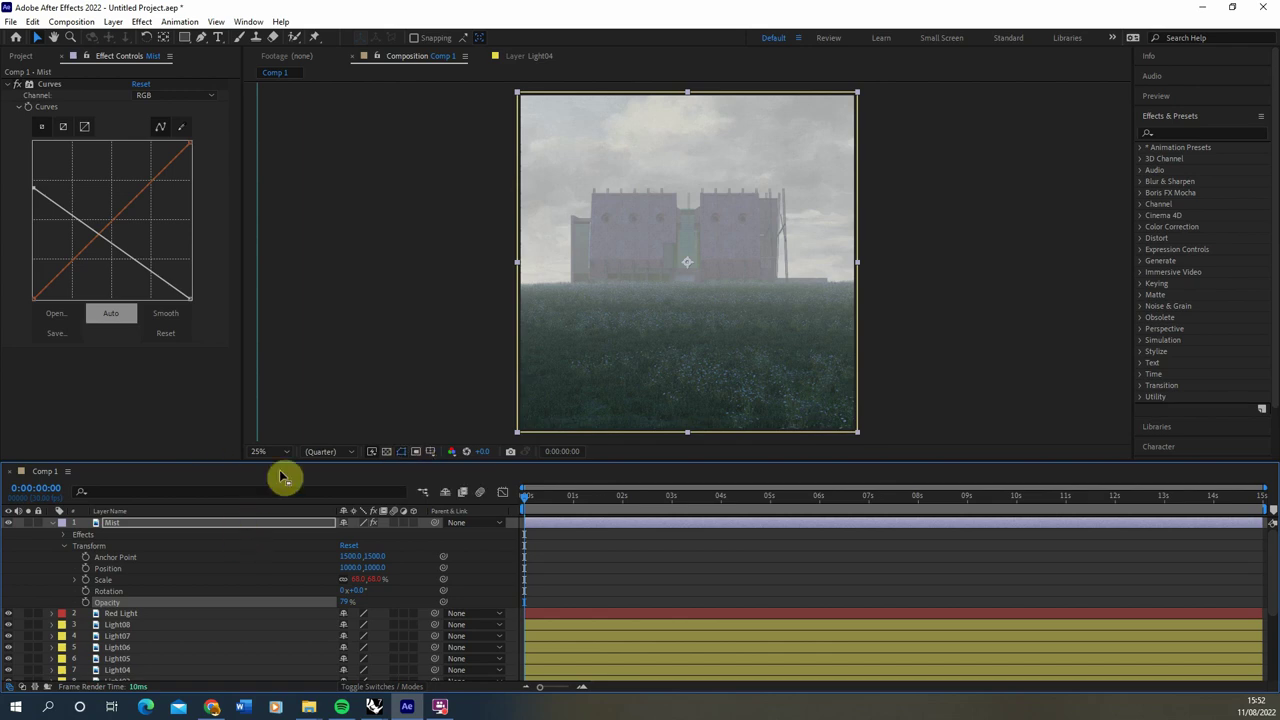
pyautogui.click(86, 602)
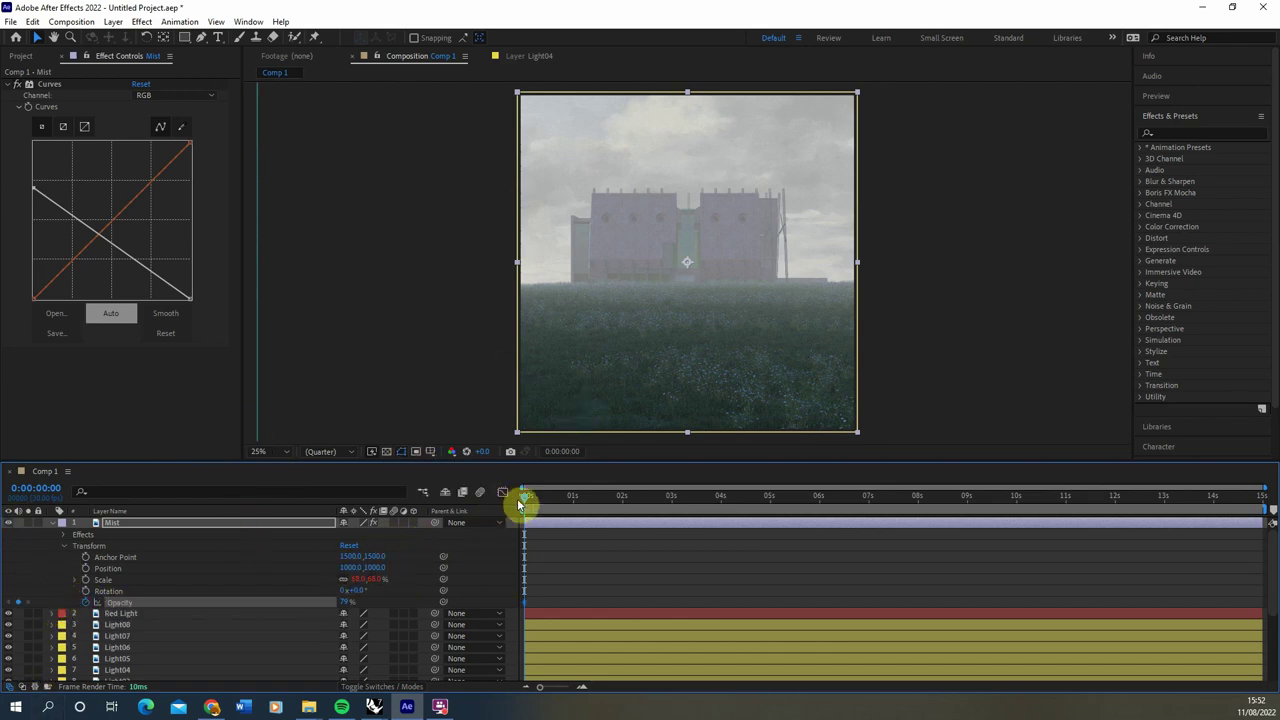
pyautogui.moveTo(528, 497); pyautogui.dragTo(1272, 576)
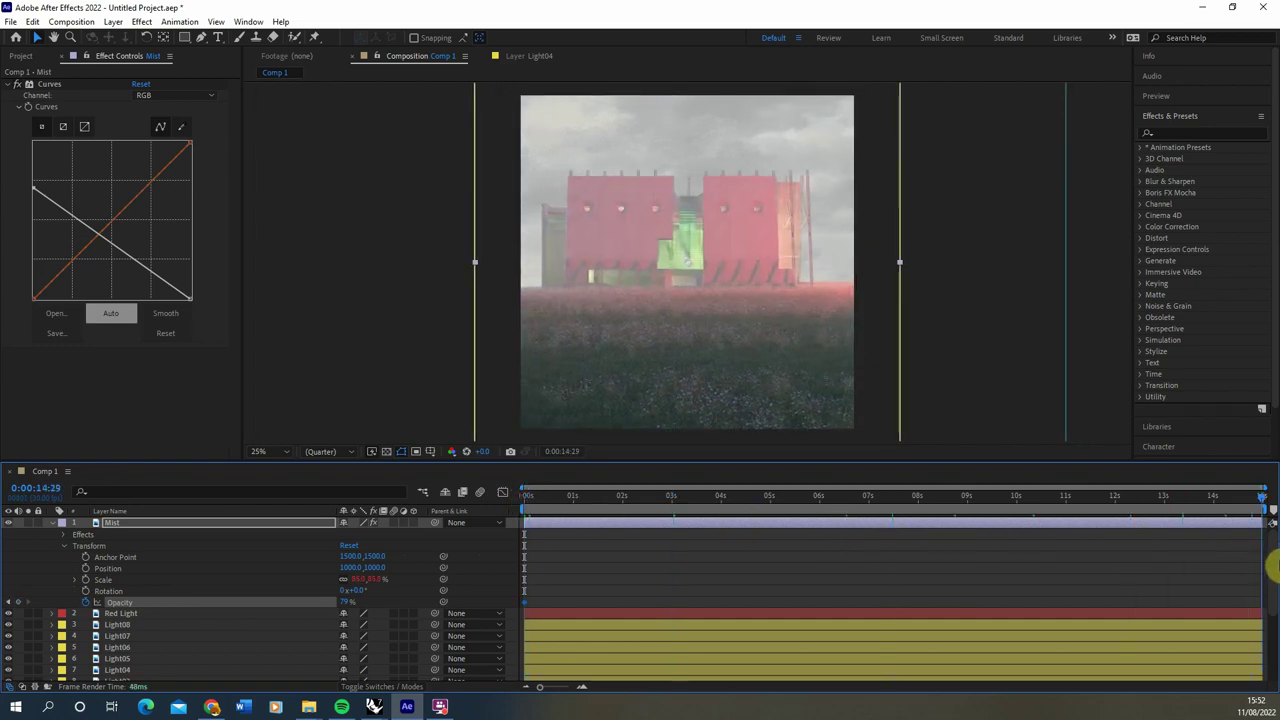
pyautogui.moveTo(346, 604); pyautogui.dragTo(310, 604)
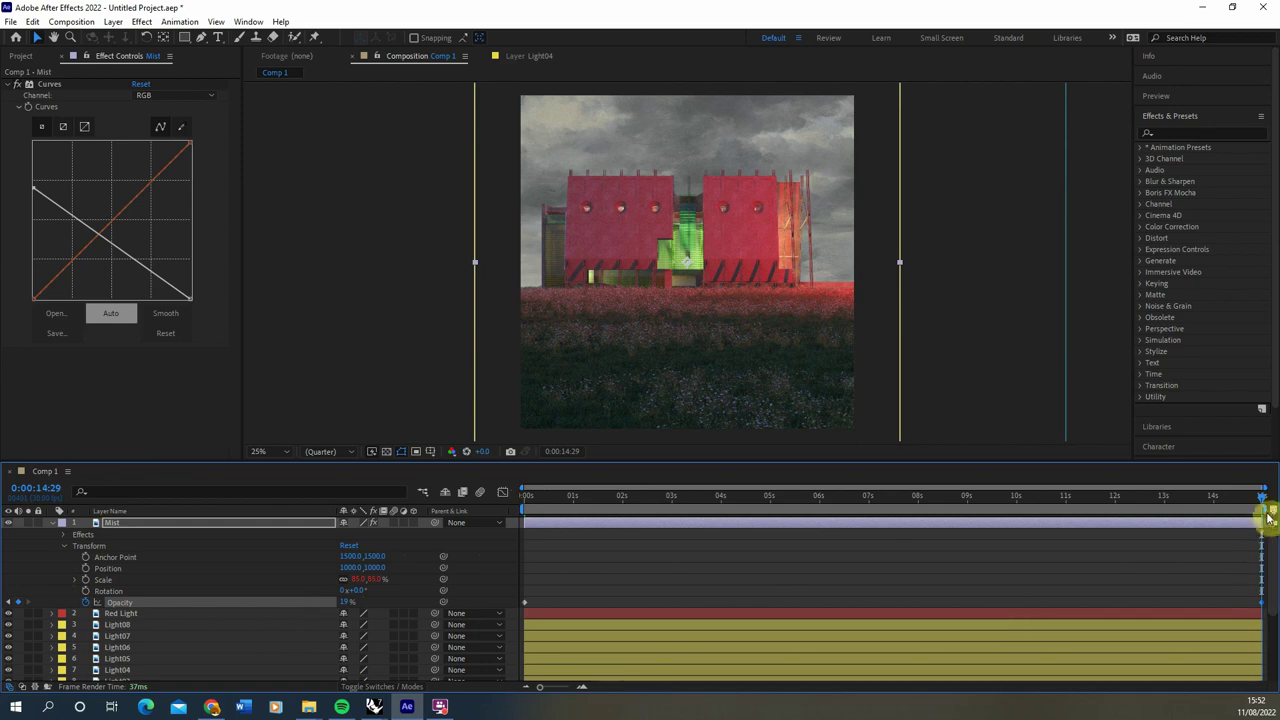
pyautogui.moveTo(1262, 498); pyautogui.dragTo(776, 566)
pyautogui.moveTo(886, 574); pyautogui.dragTo(395, 583)
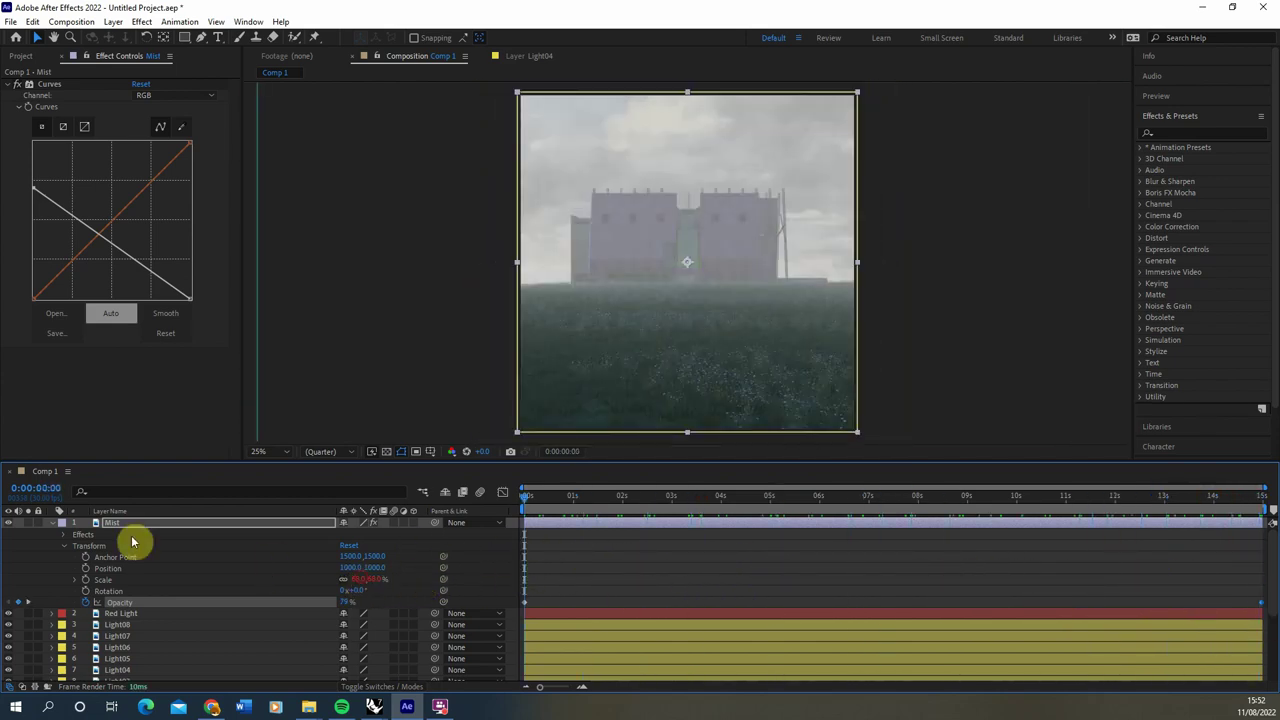
# Collapse the Mist and BASE layer properties and add a black 2000 x 2000 px solid layer above Mist.
pyautogui.click(53, 523)
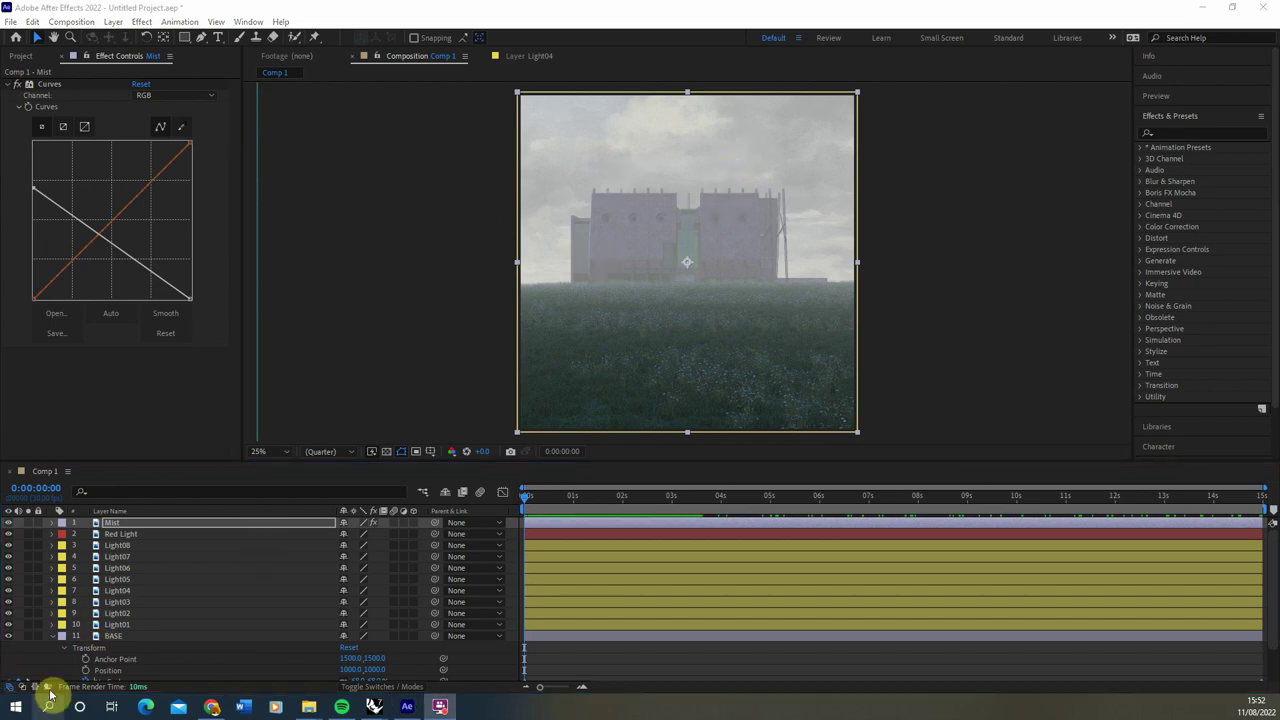
pyautogui.click(53, 637)
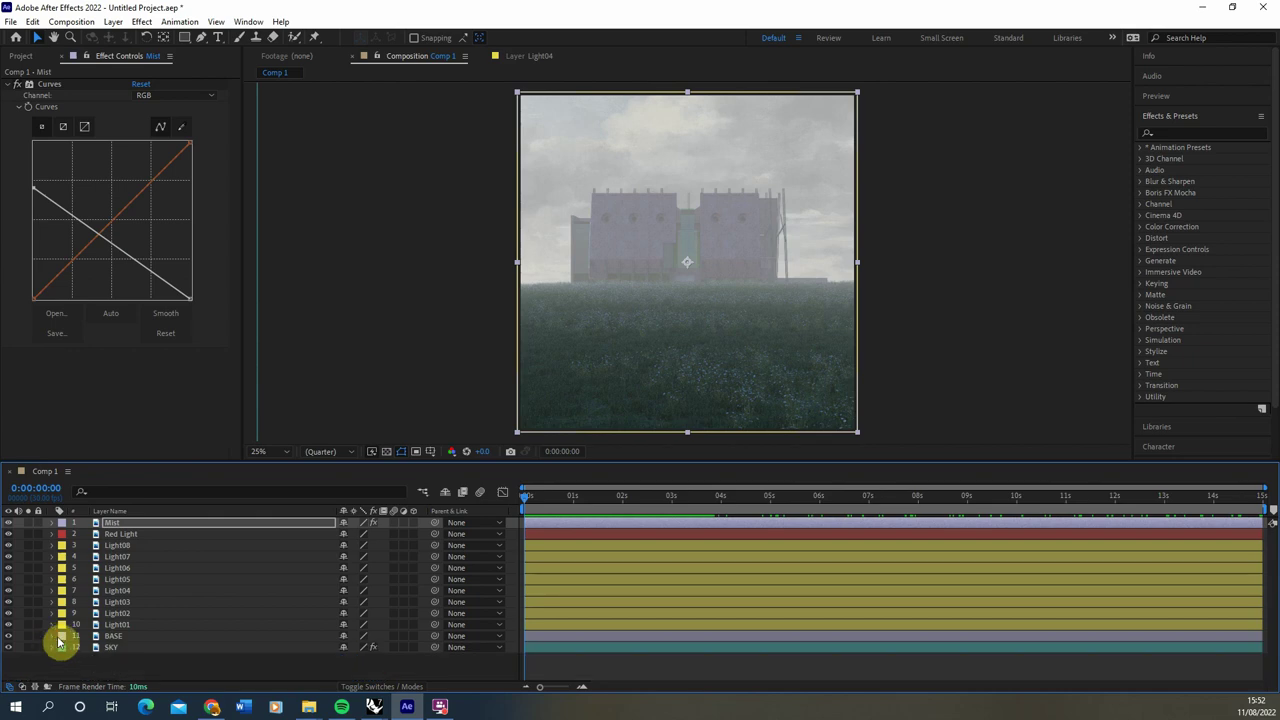
pyautogui.click(113, 21)
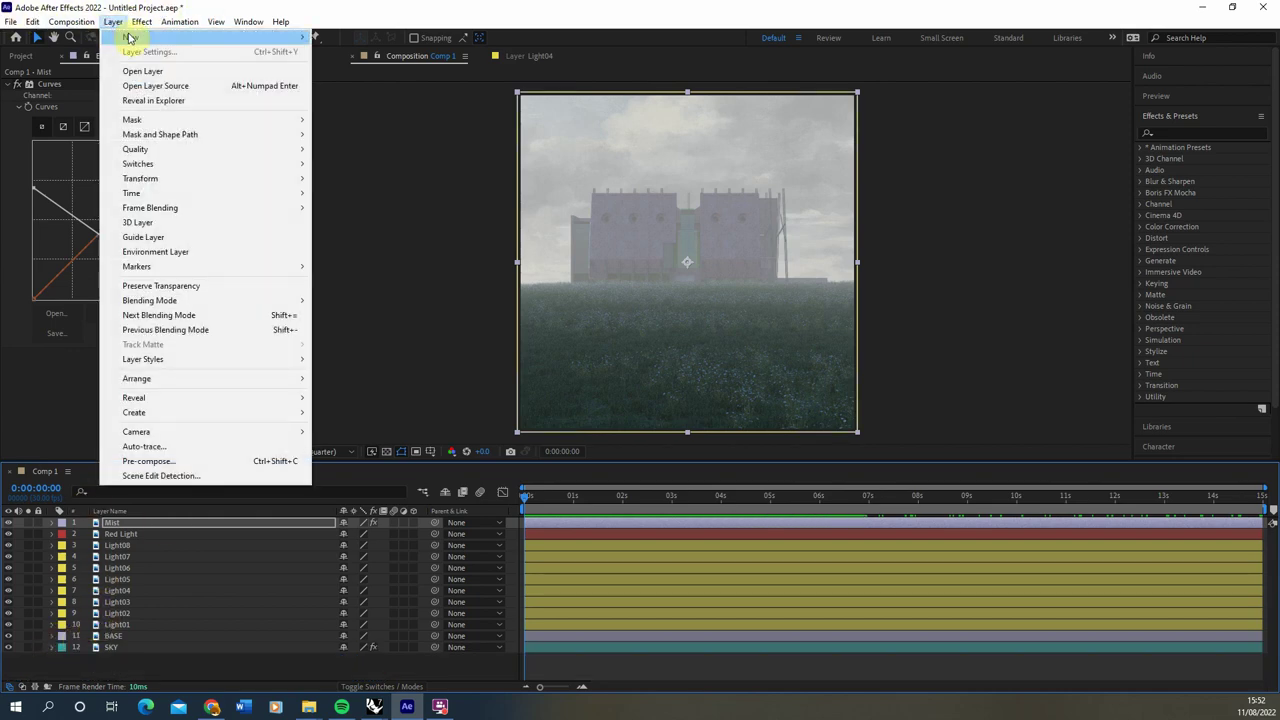
pyautogui.moveTo(200, 37)
pyautogui.click(392, 51)
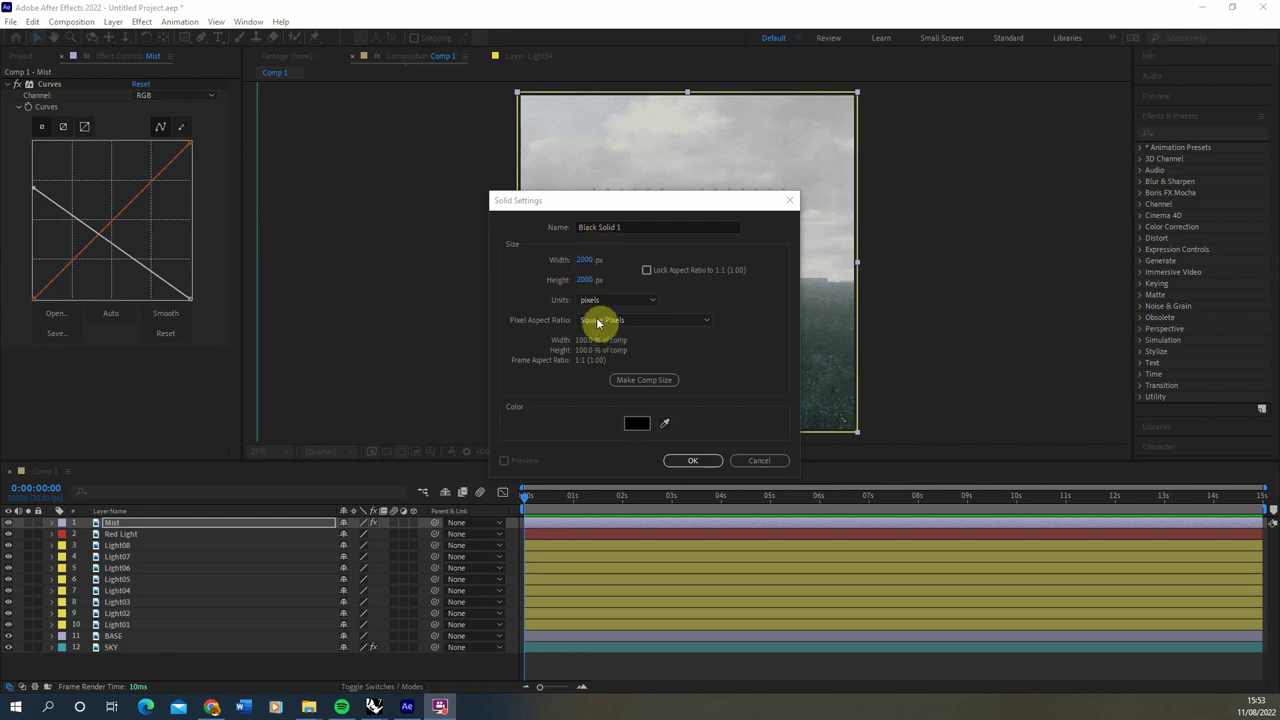
pyautogui.click(688, 462)
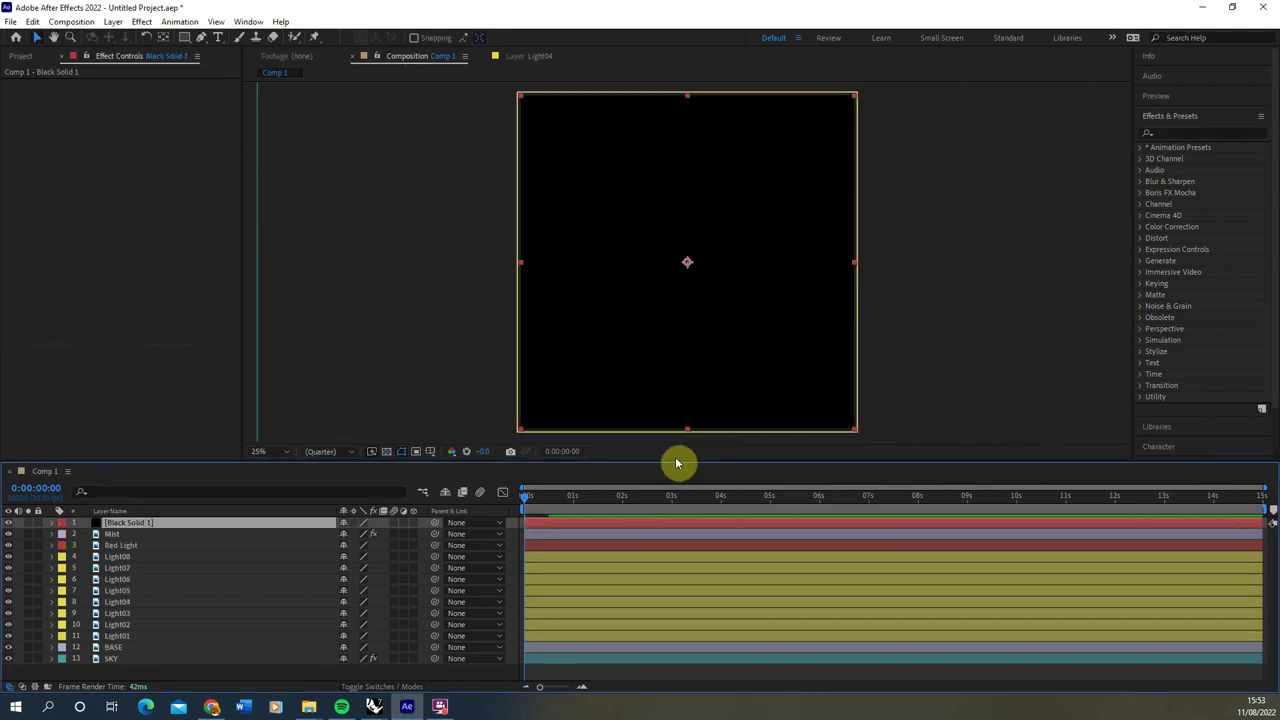
# Apply CC Rainfall to the black solid, raise the effect's Opacity to 100 and preview the rain.
pyautogui.click(142, 22)
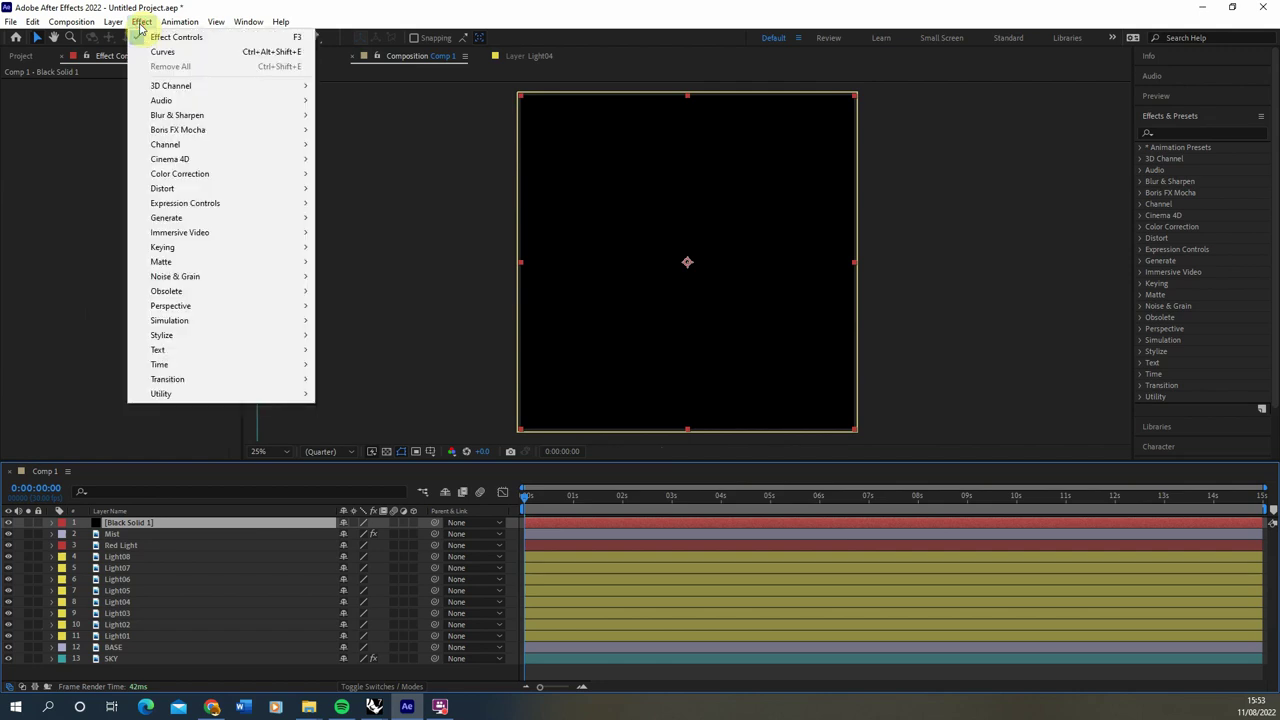
pyautogui.moveTo(185, 335)
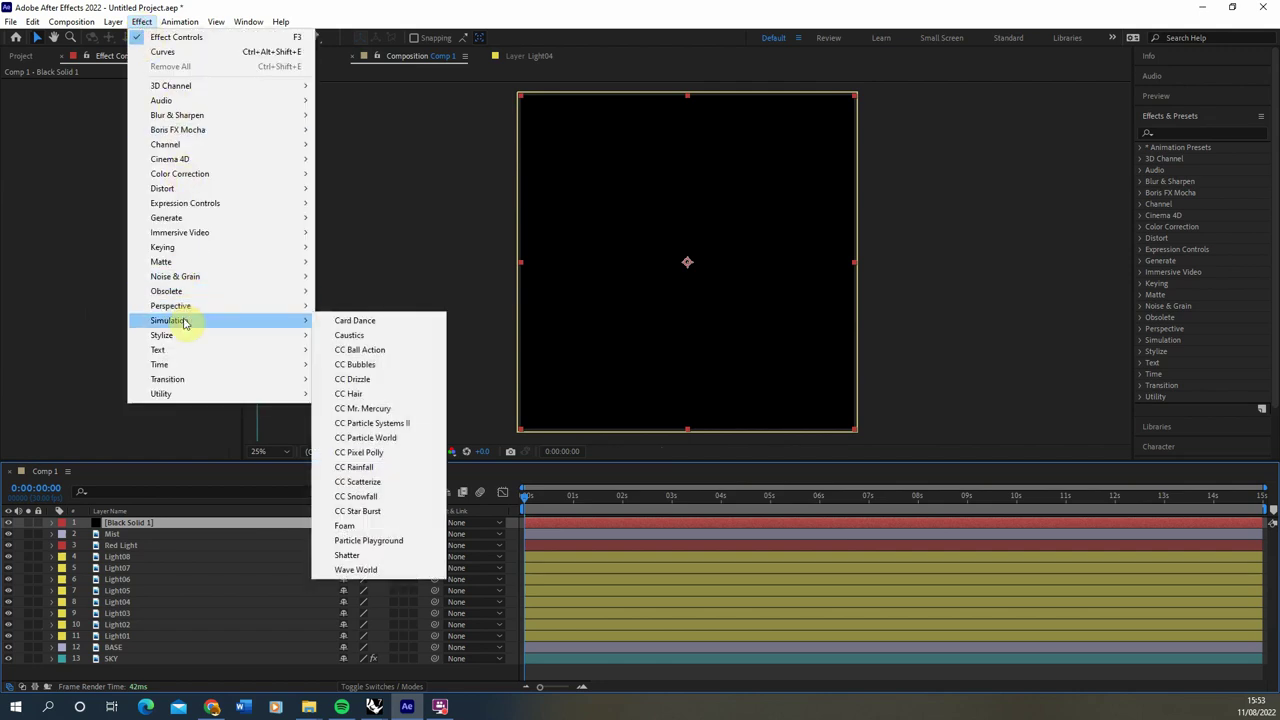
pyautogui.click(354, 467)
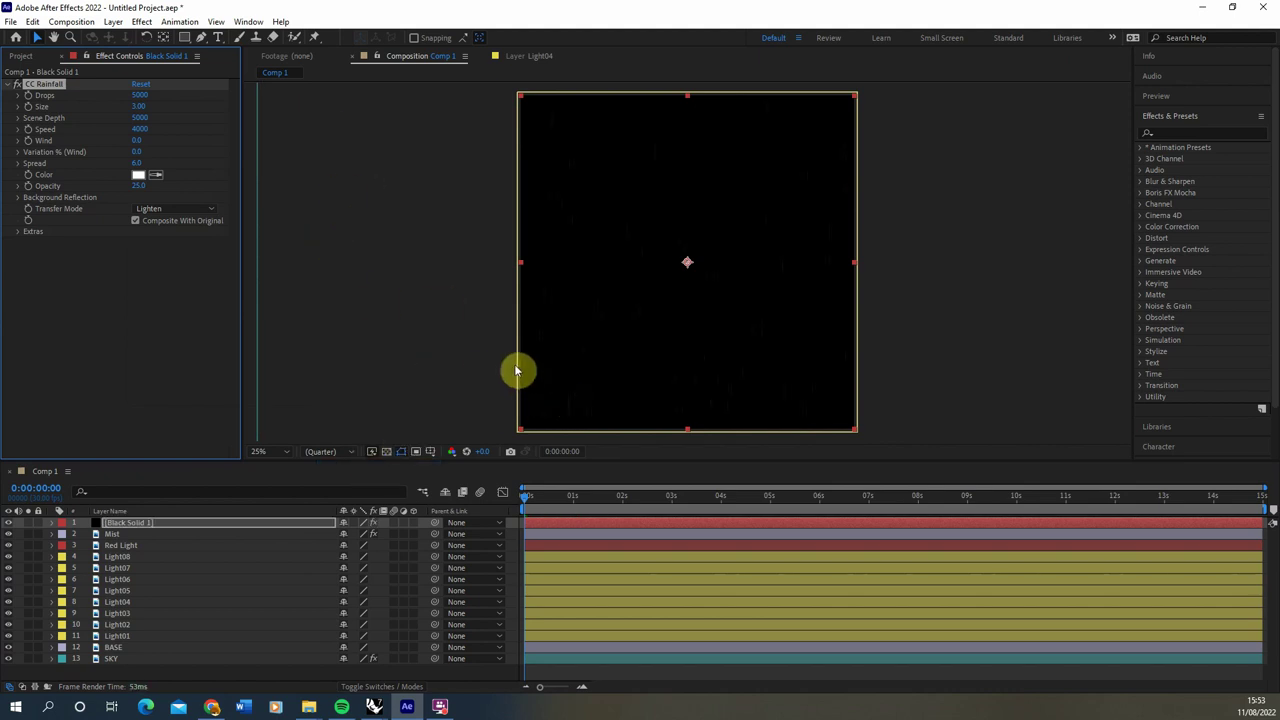
pyautogui.click(53, 523)
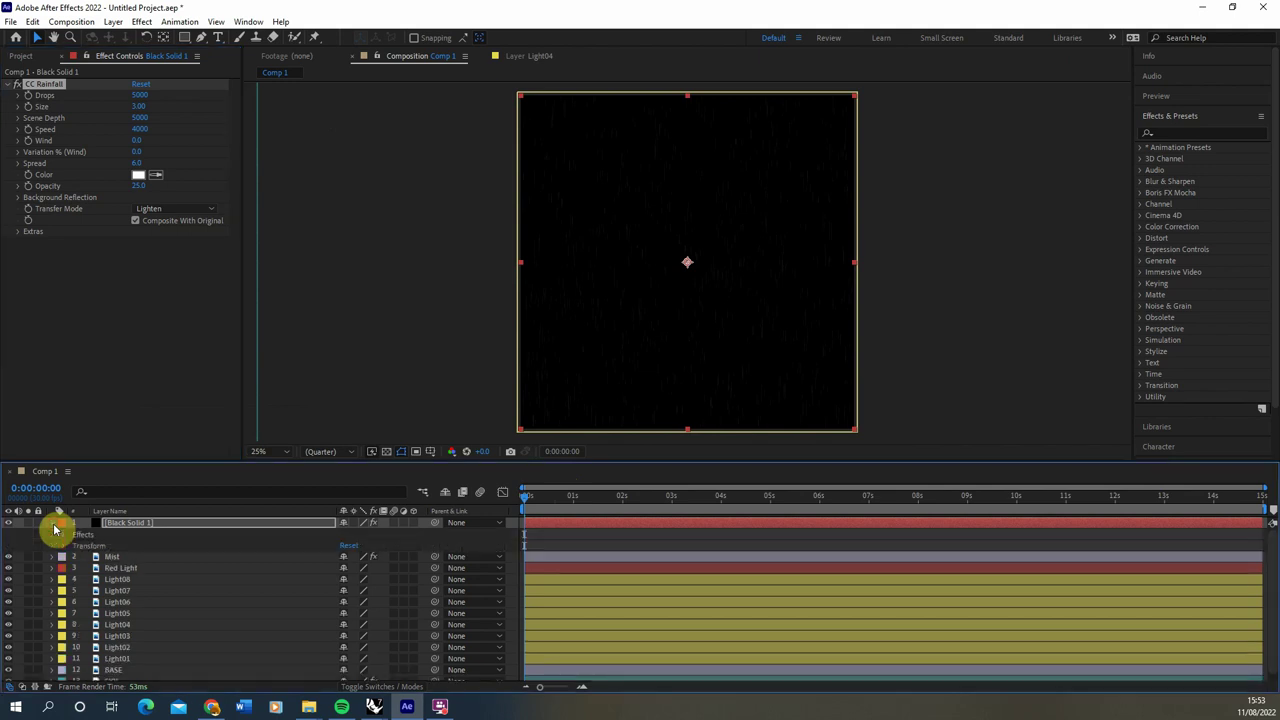
pyautogui.moveTo(137, 188); pyautogui.dragTo(234, 186)
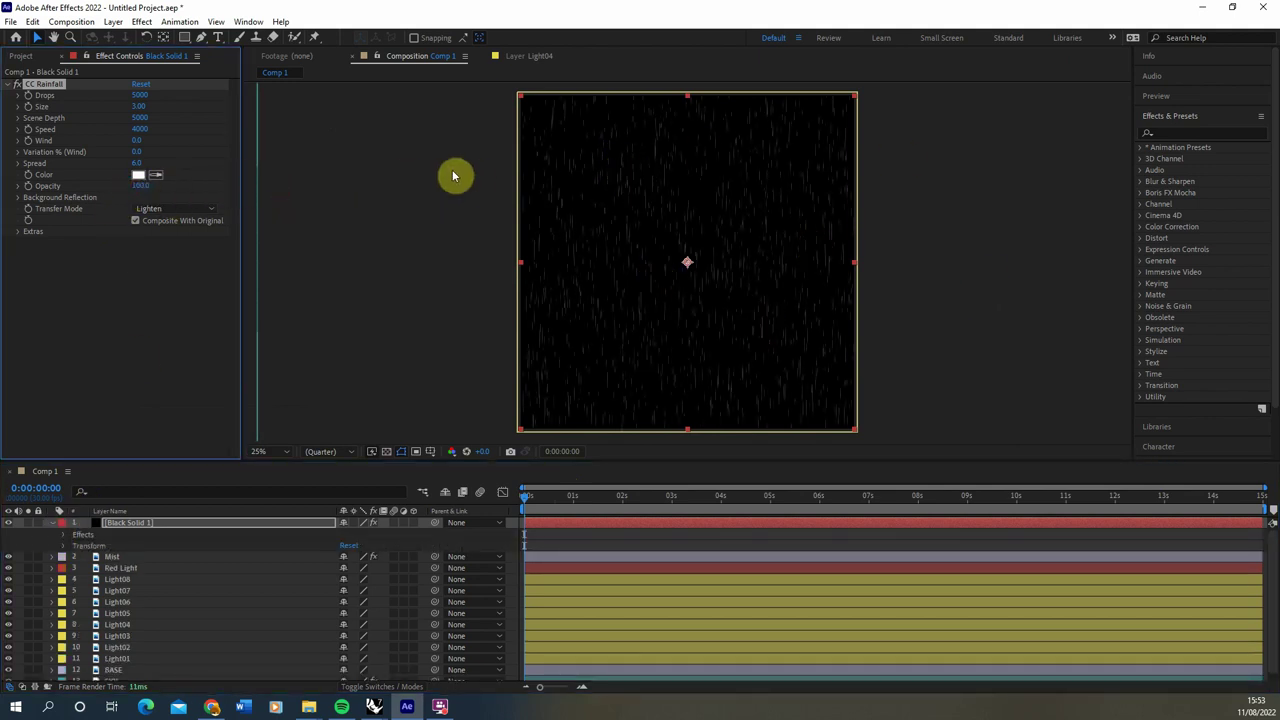
pyautogui.press('space')
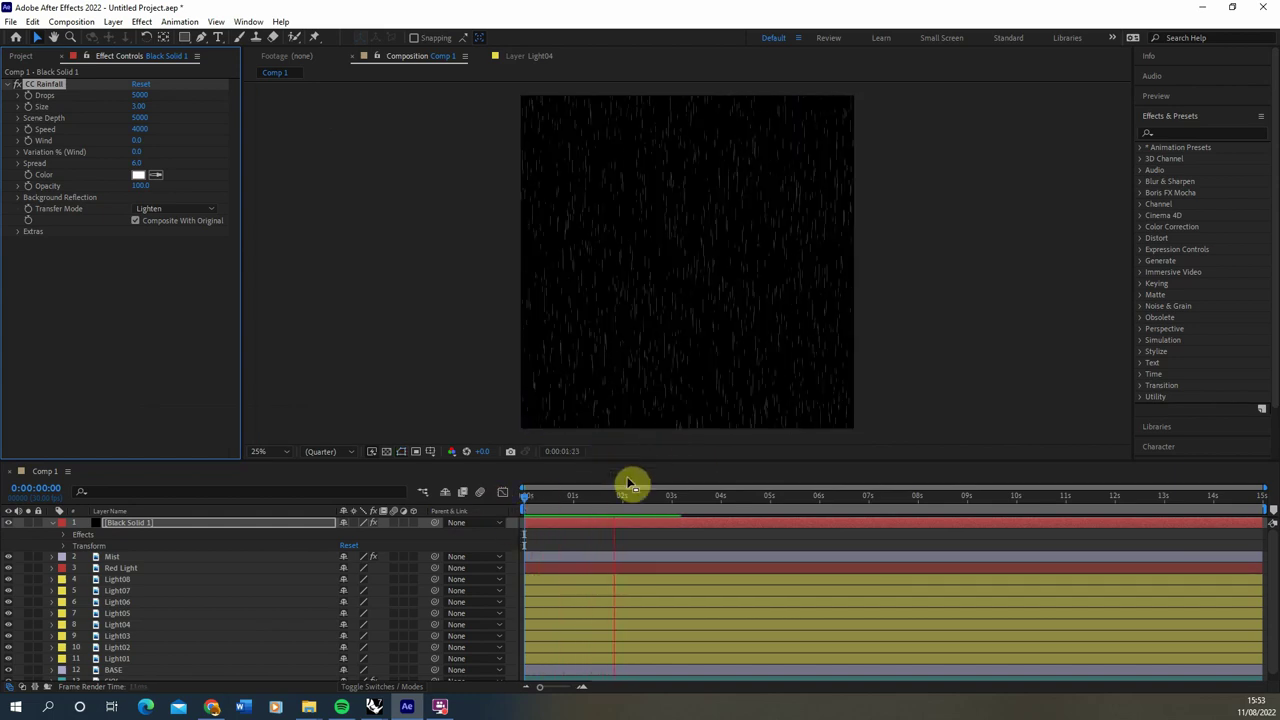
pyautogui.press('space')
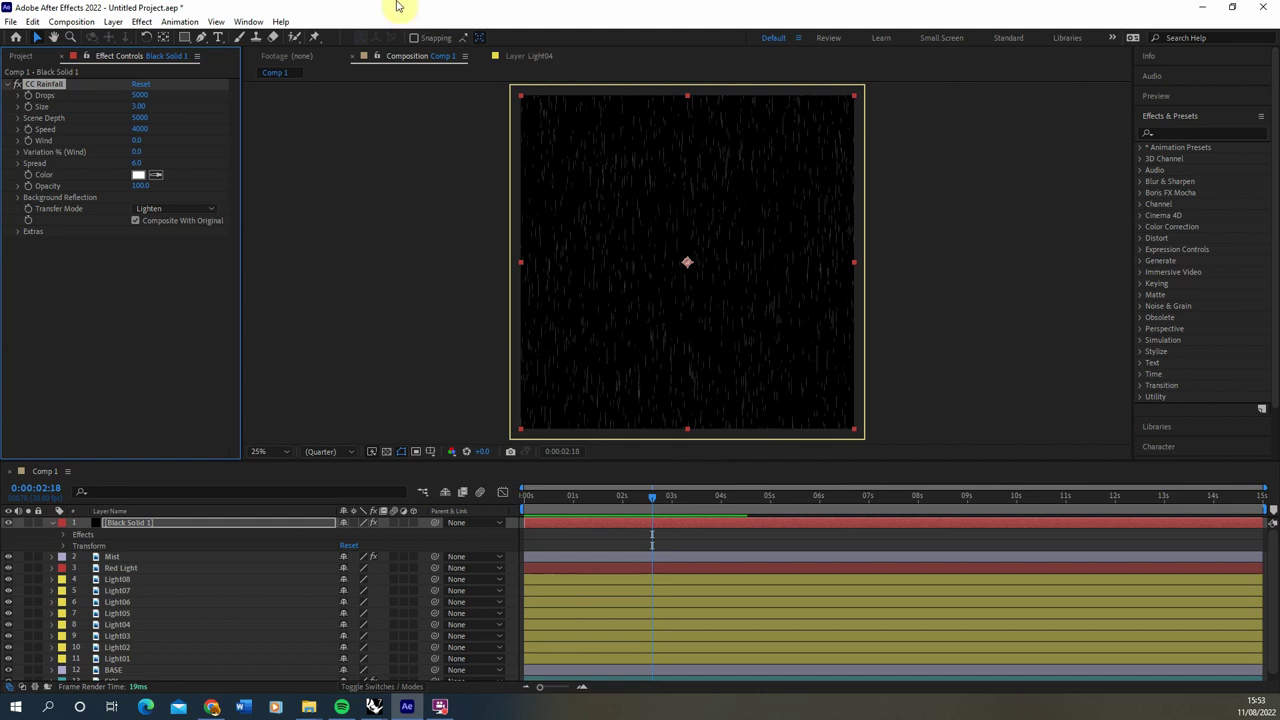
# Set the rainfall's Scene Depth to 11490, Spread to 7.5, Size to 7.91 and Drops to 5800, and preview it.
pyautogui.moveTo(154, 121); pyautogui.dragTo(203, 124)
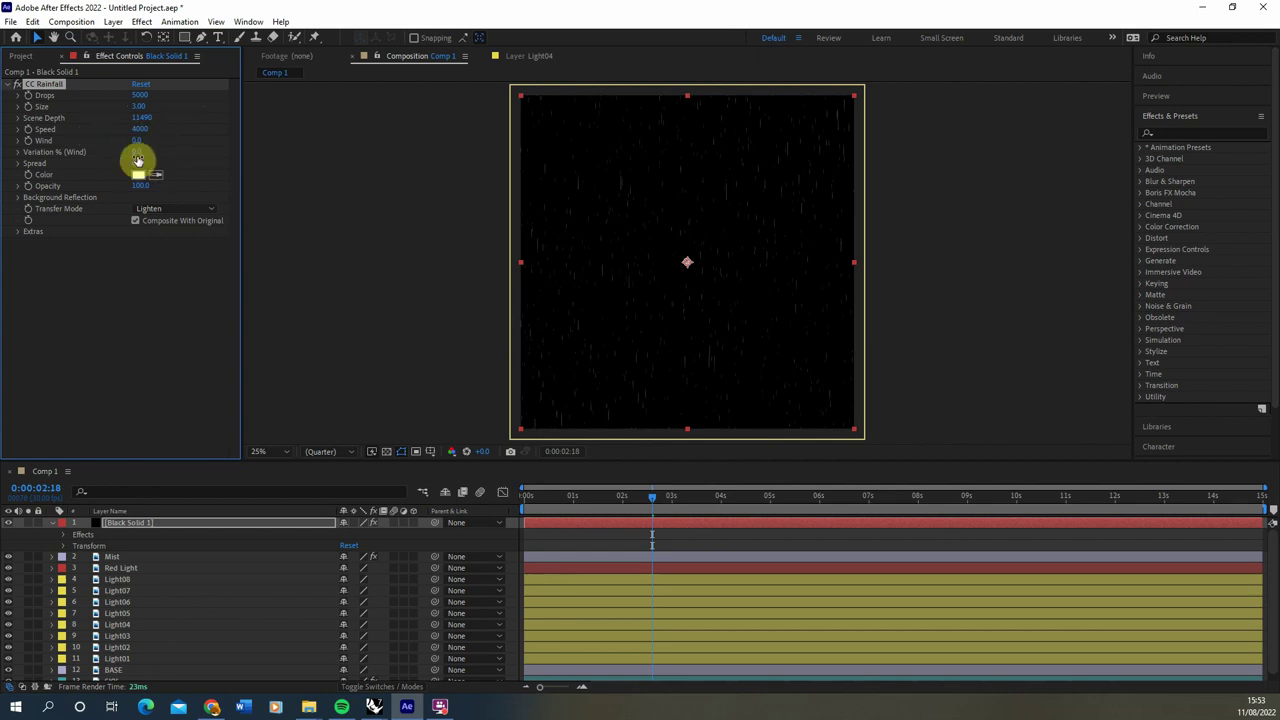
pyautogui.moveTo(137, 106); pyautogui.dragTo(480, 126)
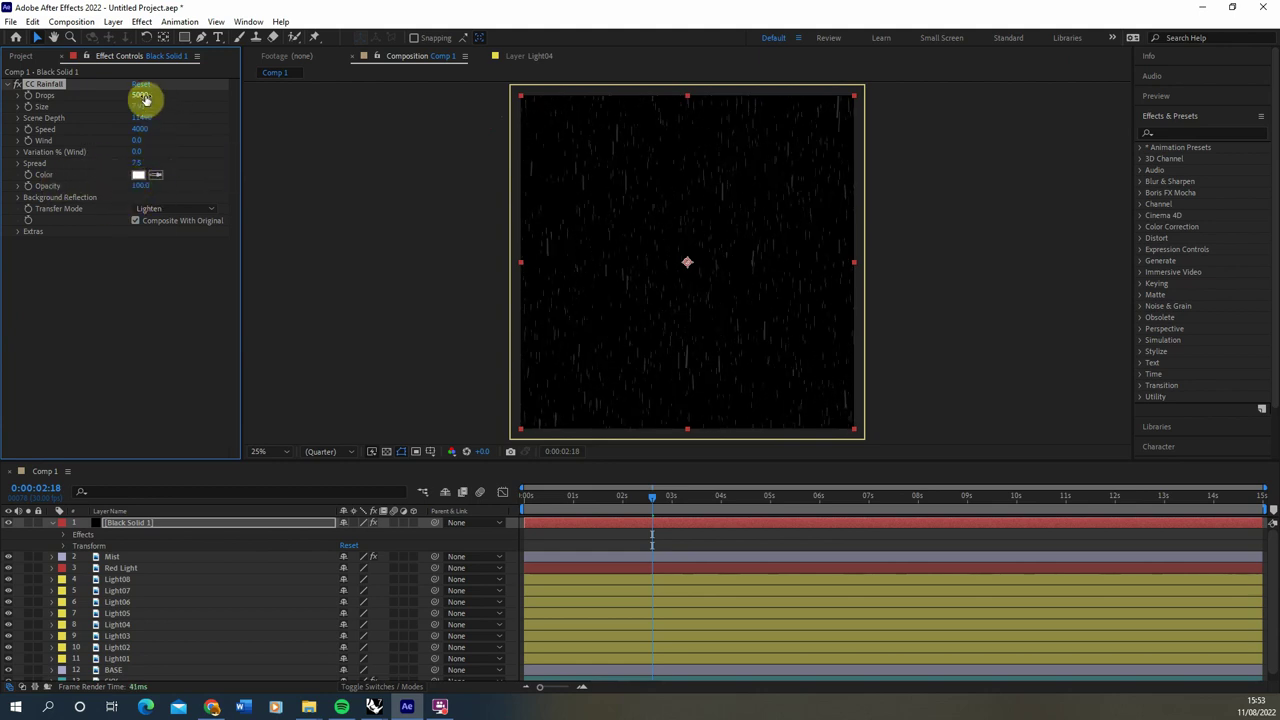
pyautogui.moveTo(139, 96); pyautogui.dragTo(167, 97)
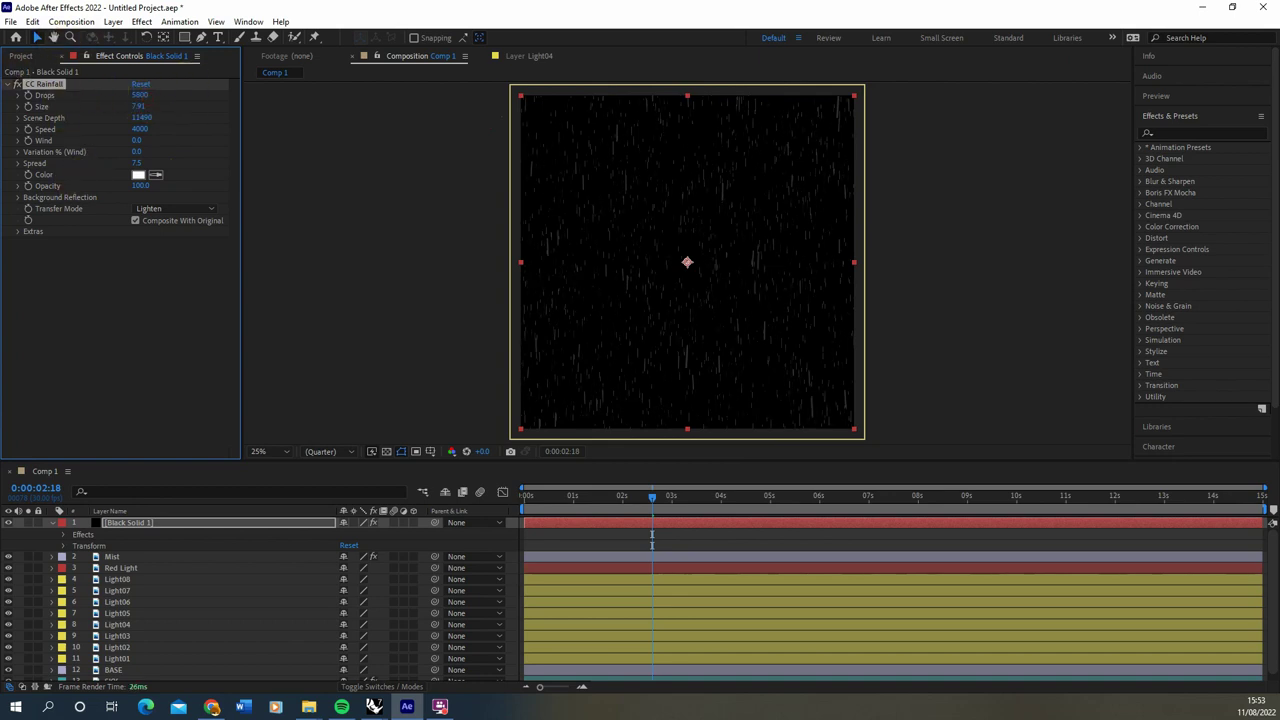
pyautogui.click(310, 190)
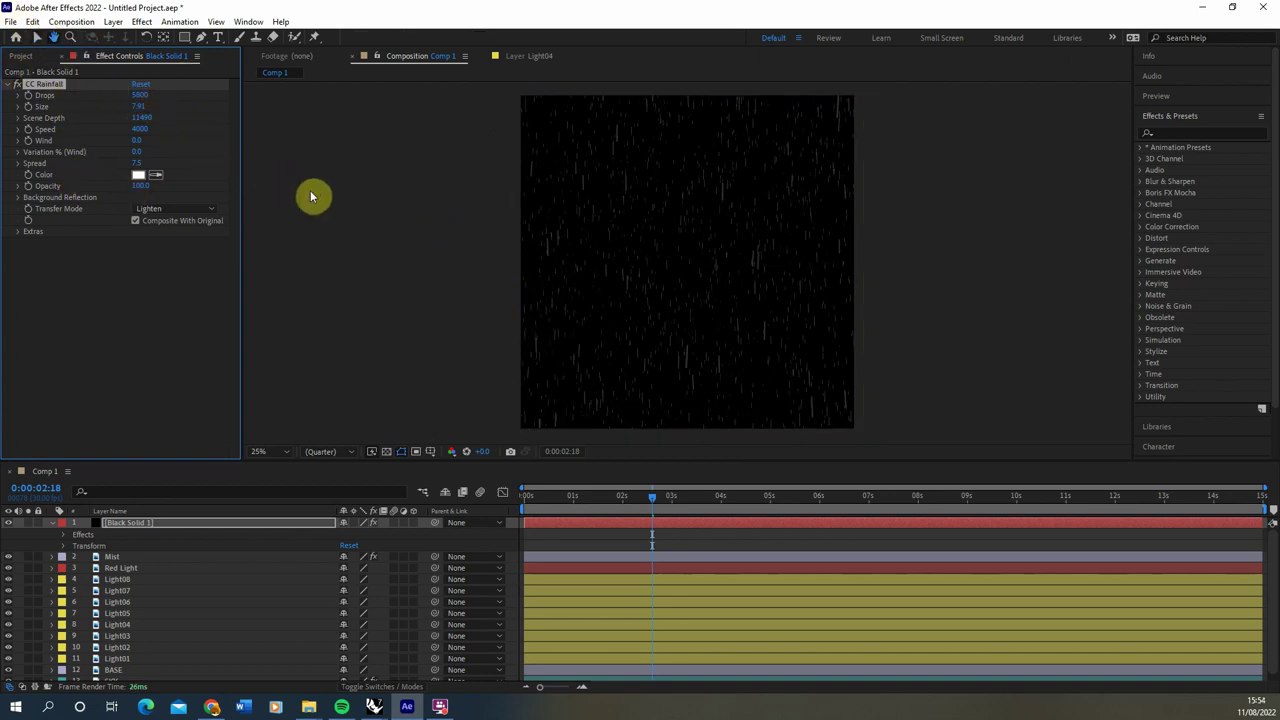
pyautogui.click(320, 204)
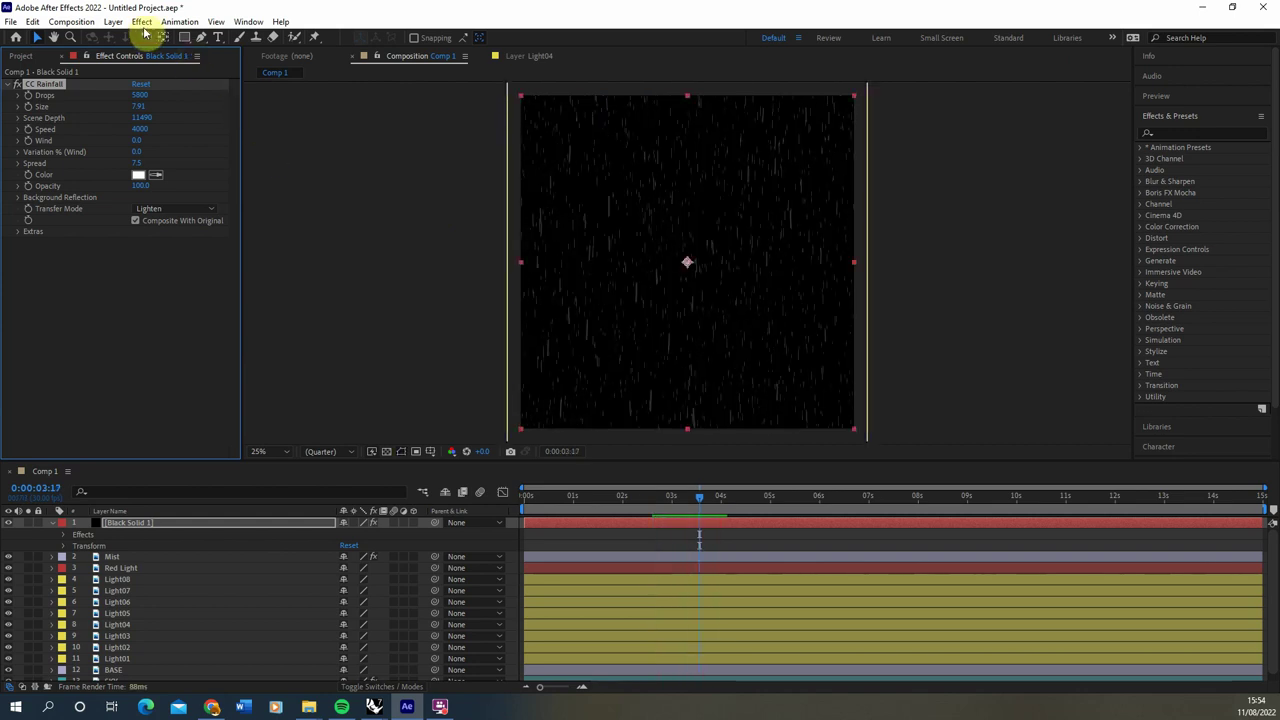
# Set the black rain solid's blending mode to Screen.
pyautogui.click(115, 23)
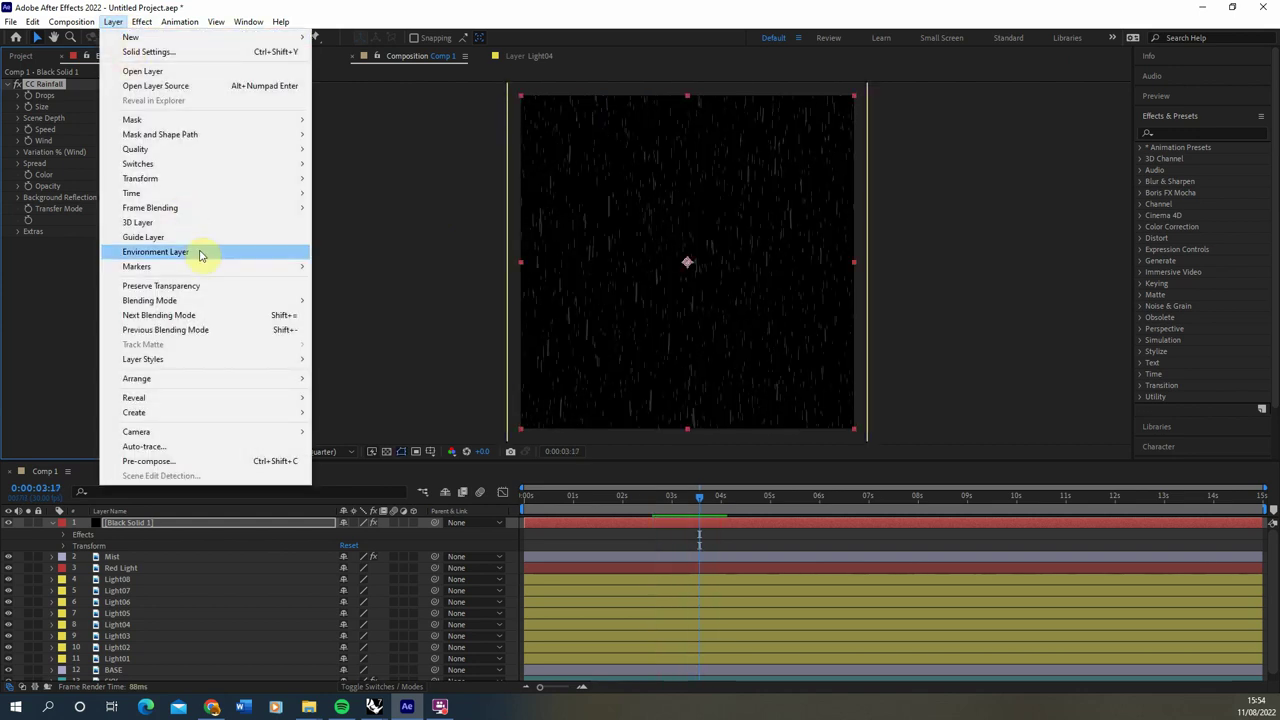
pyautogui.moveTo(170, 299)
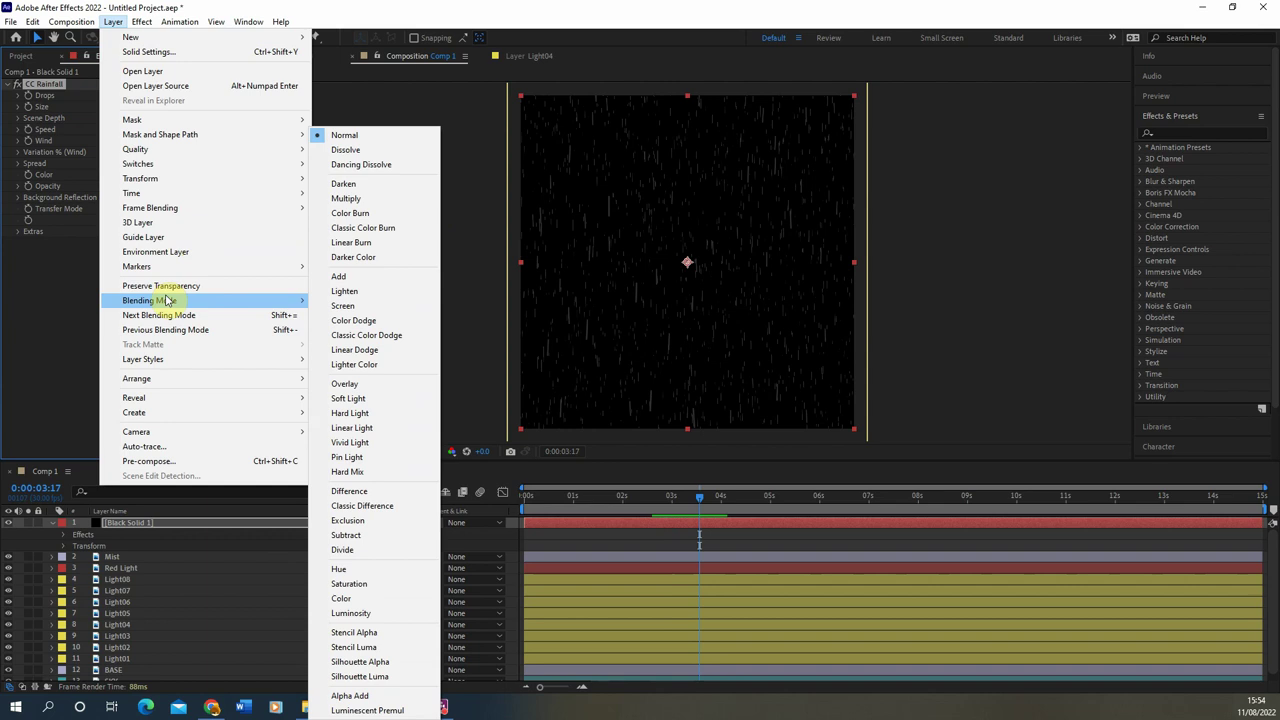
pyautogui.click(352, 306)
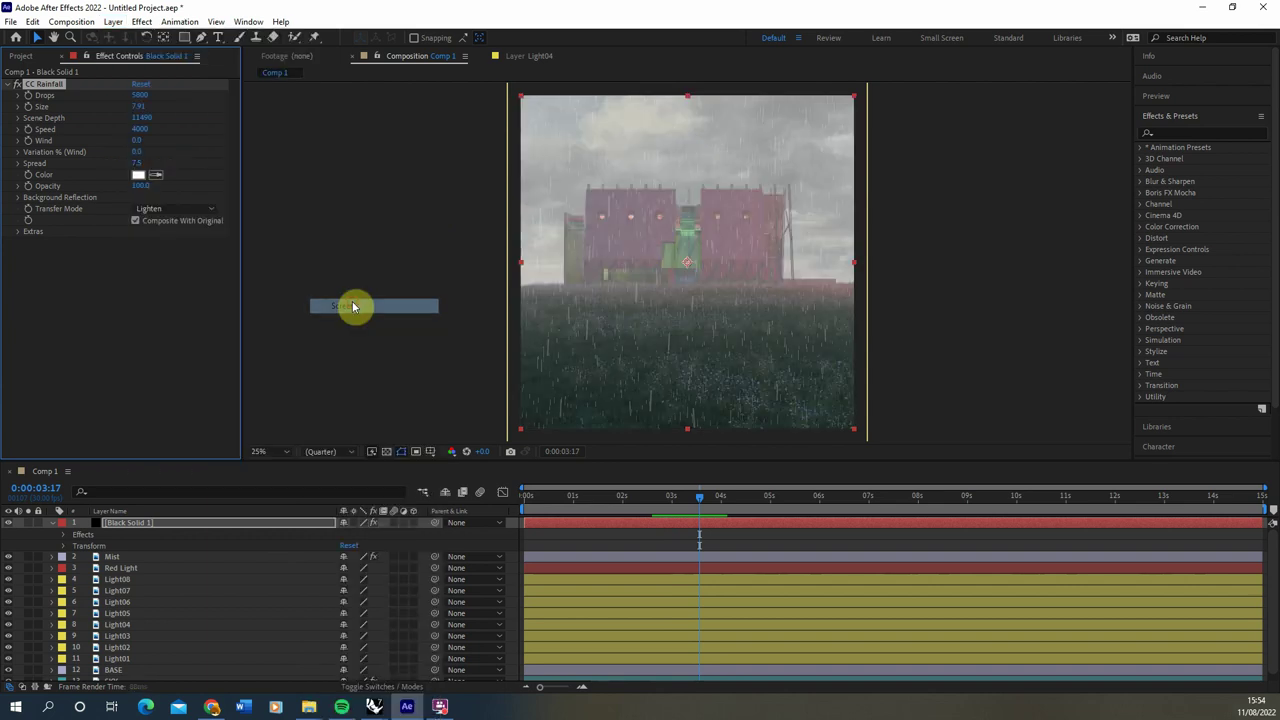
# Preview the rain over the scene and reduce the CC Rainfall drop Size to 6.29.
pyautogui.click(443, 338)
pyautogui.press('space')
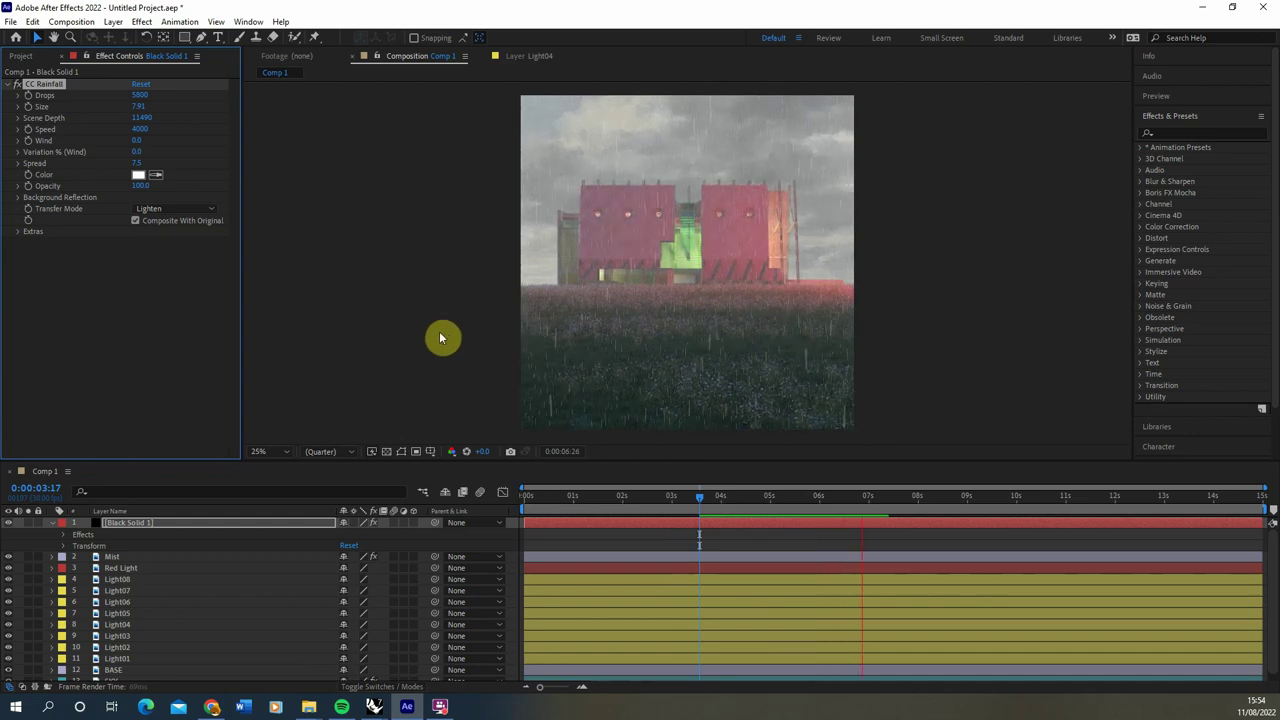
pyautogui.press('space')
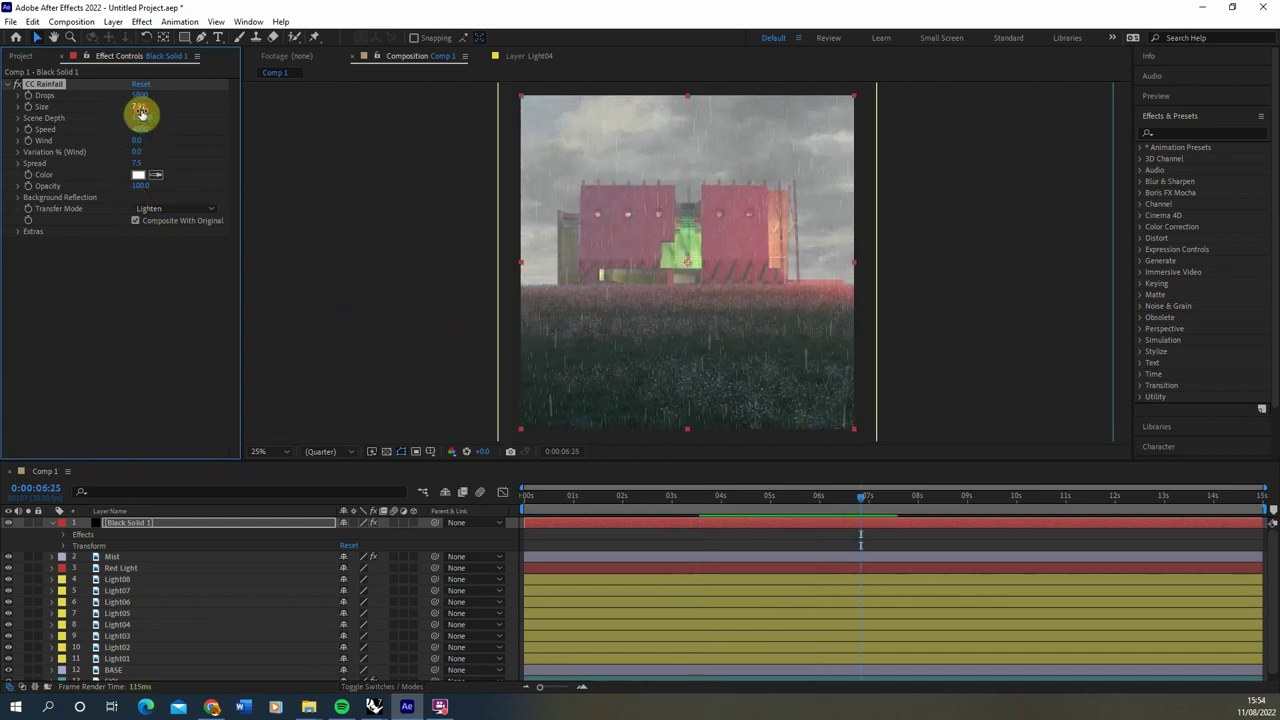
pyautogui.moveTo(141, 113); pyautogui.dragTo(49, 133)
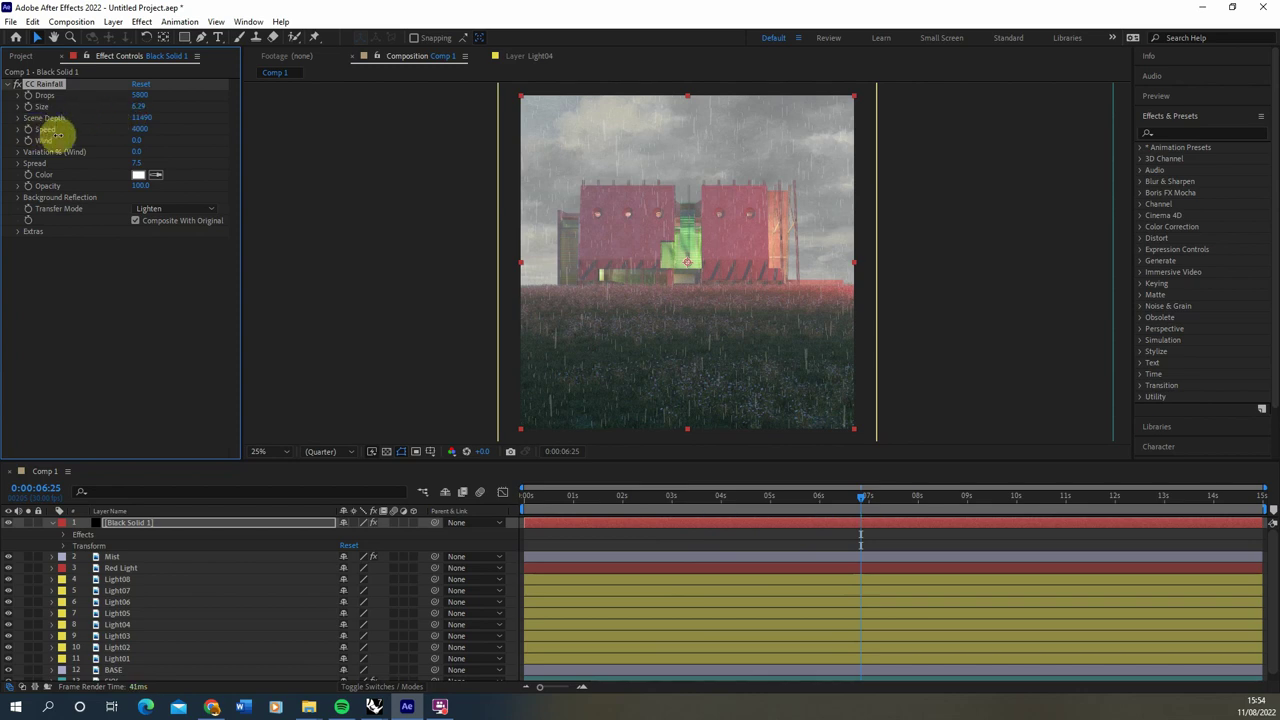
# Apply a Directional Blur with a Blur Length of 37.6 to the rain solid and review it by playing and scrubbing the timeline.
pyautogui.click(137, 22)
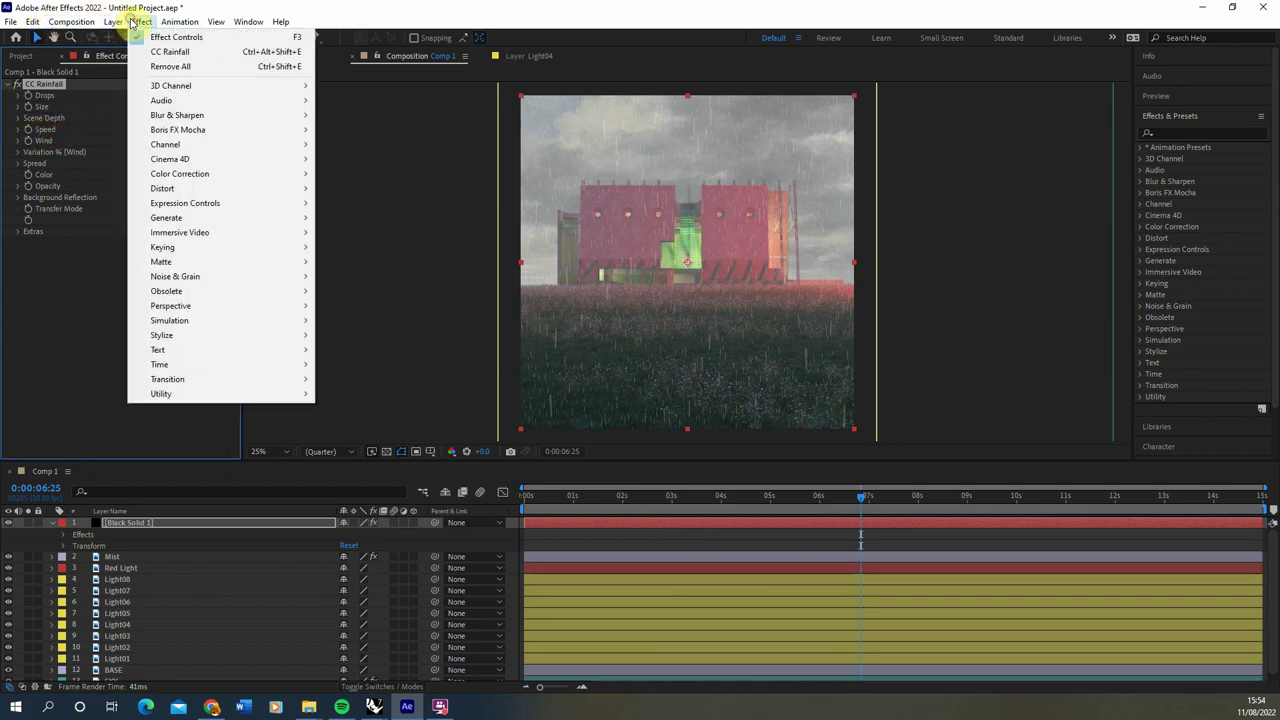
pyautogui.moveTo(160, 89)
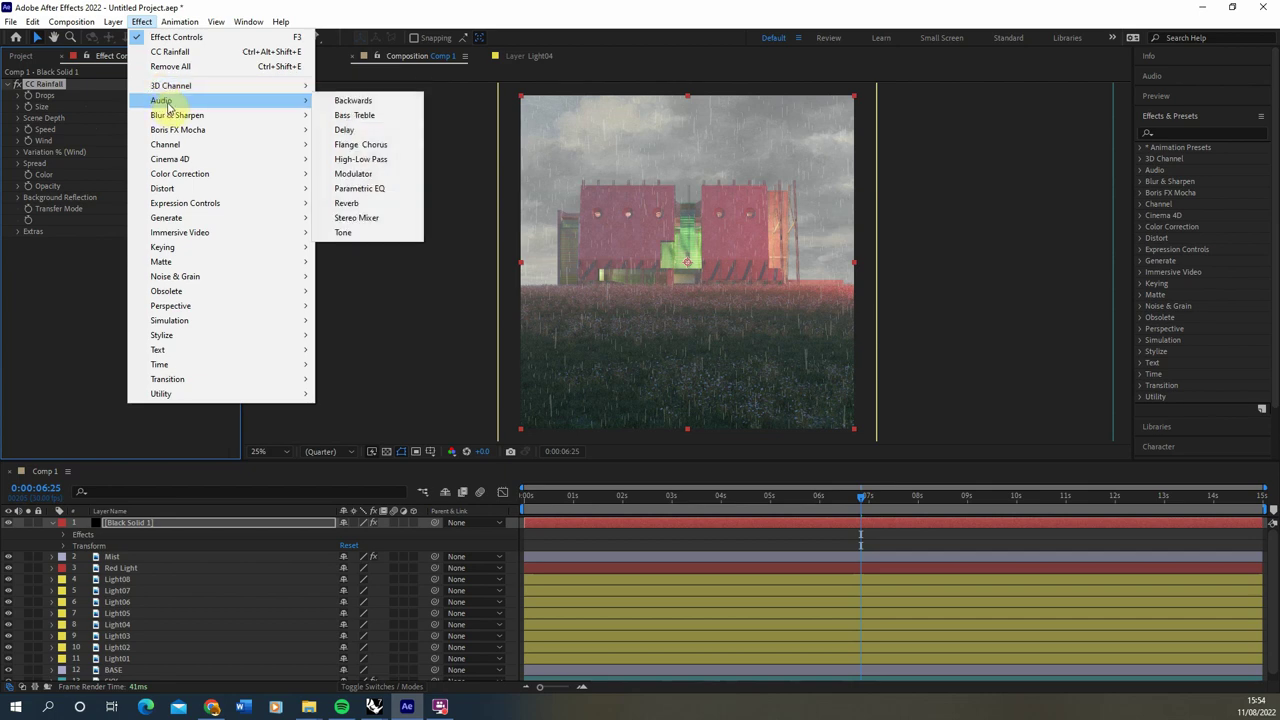
pyautogui.moveTo(310, 115)
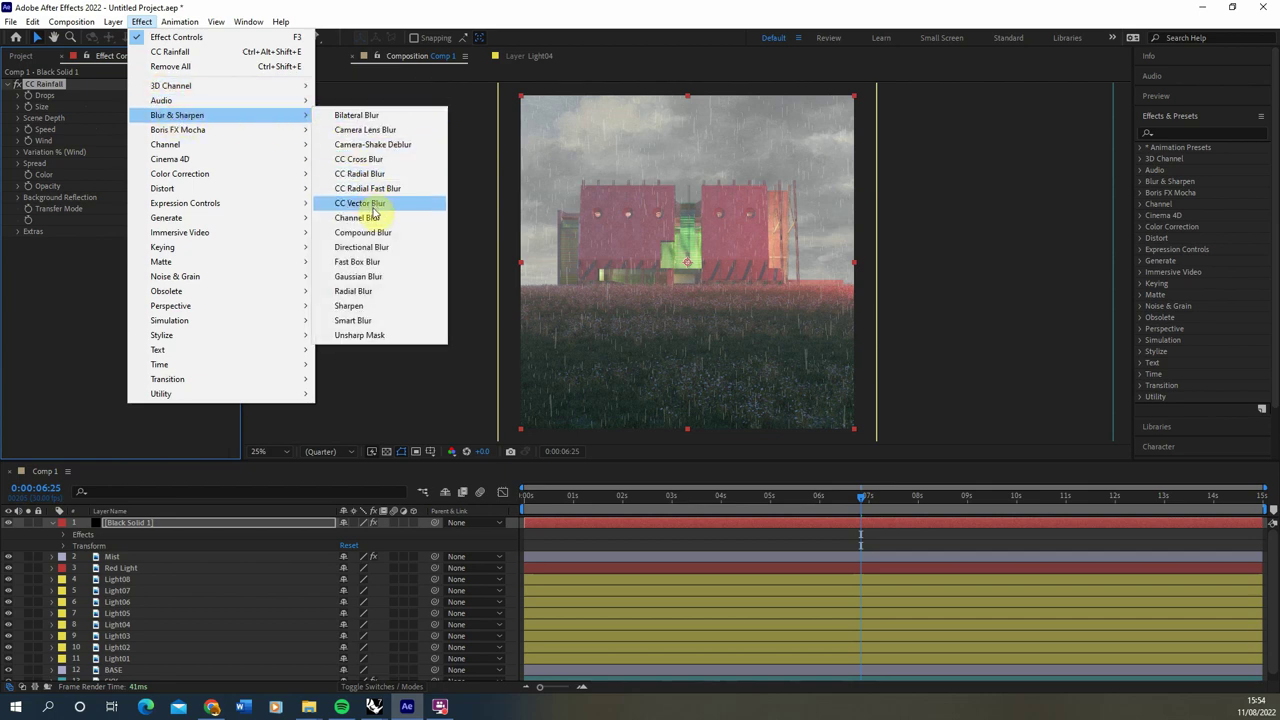
pyautogui.click(372, 247)
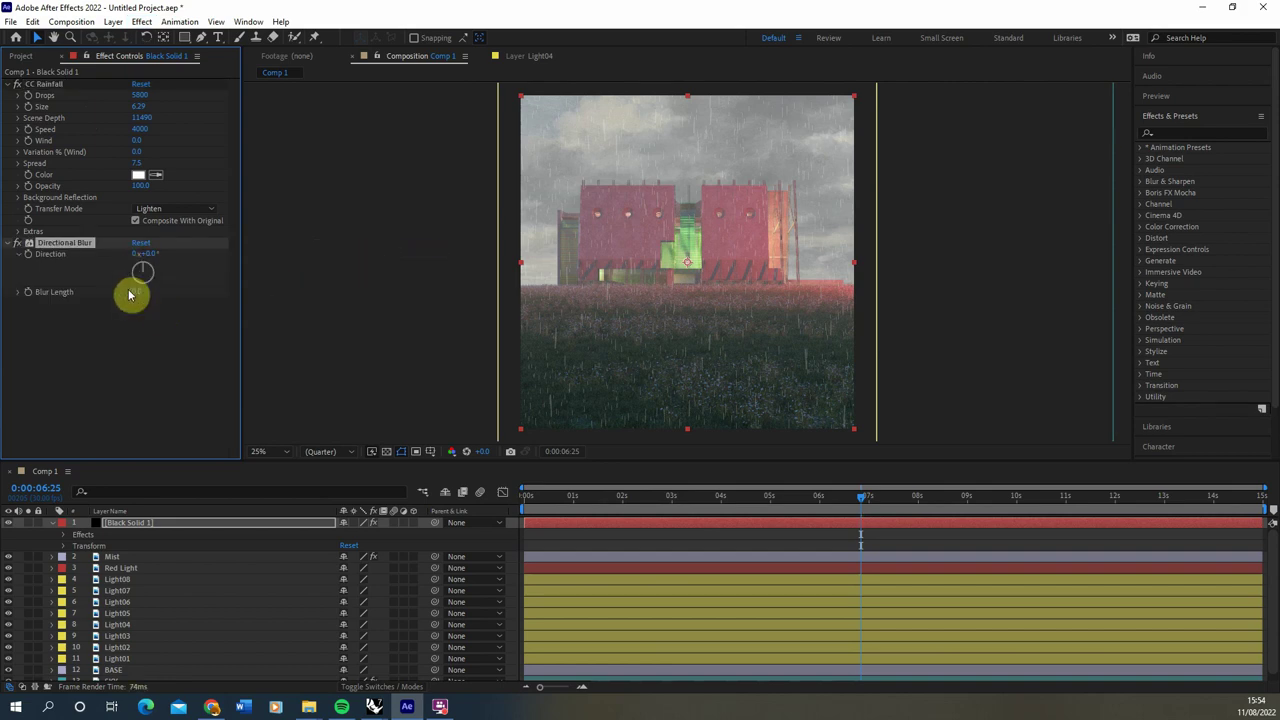
pyautogui.moveTo(137, 294); pyautogui.dragTo(467, 297)
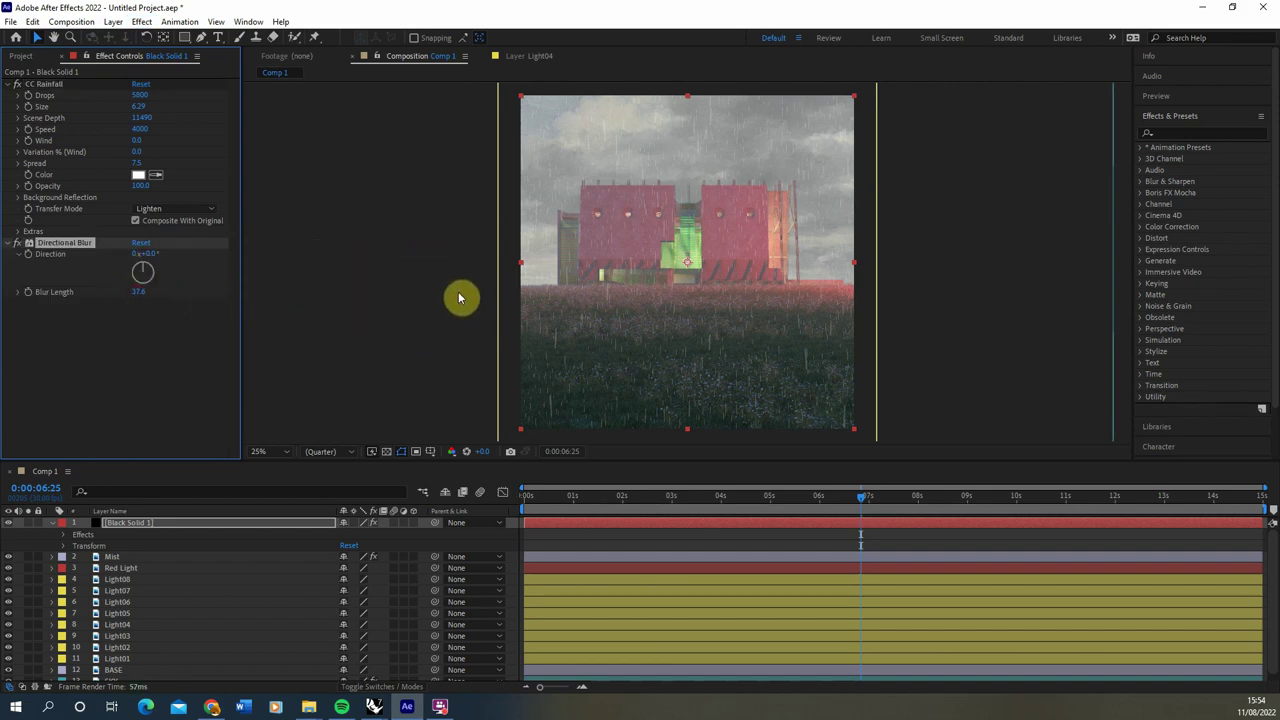
pyautogui.press('space')
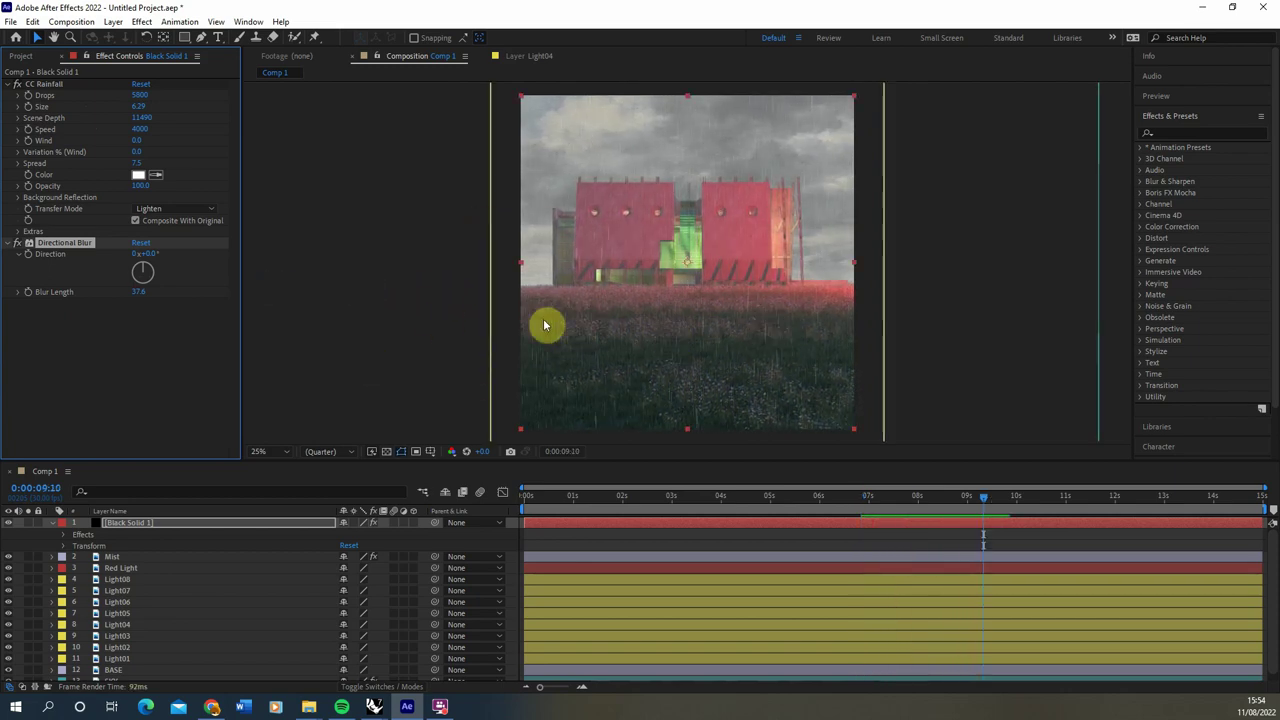
pyautogui.moveTo(986, 503); pyautogui.dragTo(917, 520)
pyautogui.moveTo(766, 525); pyautogui.dragTo(624, 517)
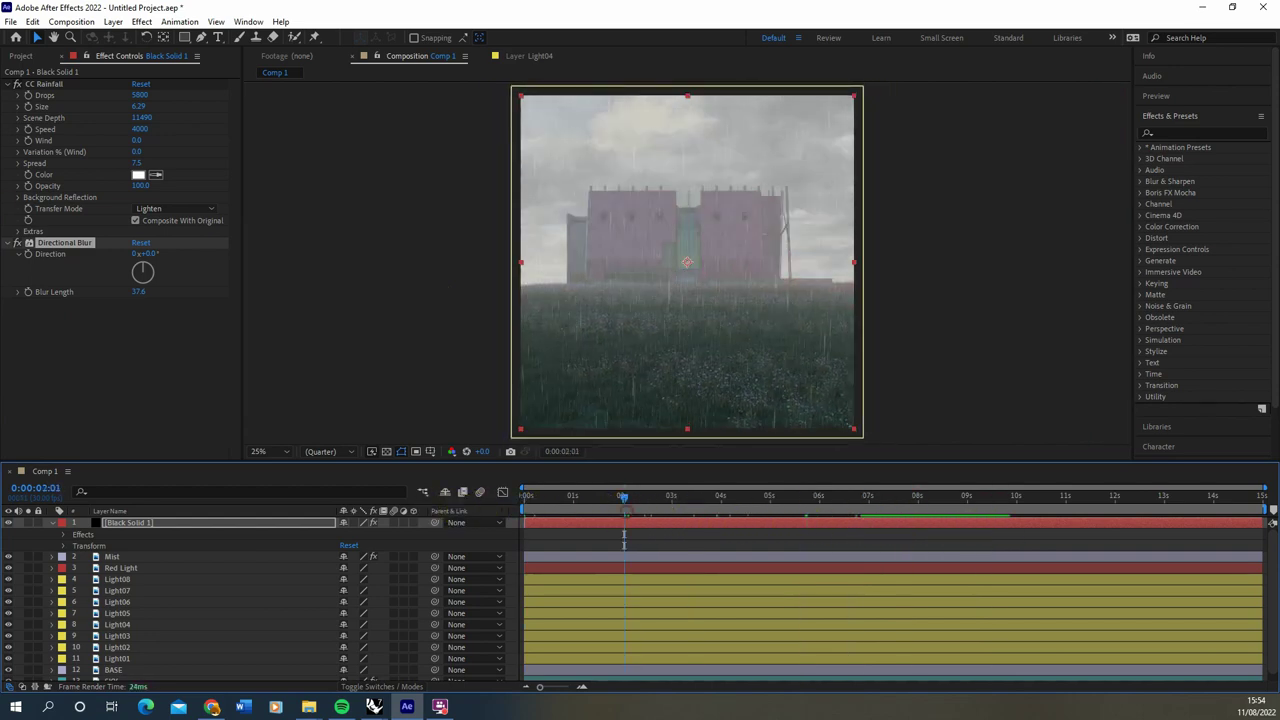
# Lower the CC Rainfall Opacity slightly on the black solid and check the rain across the timeline.
pyautogui.click(130, 190)
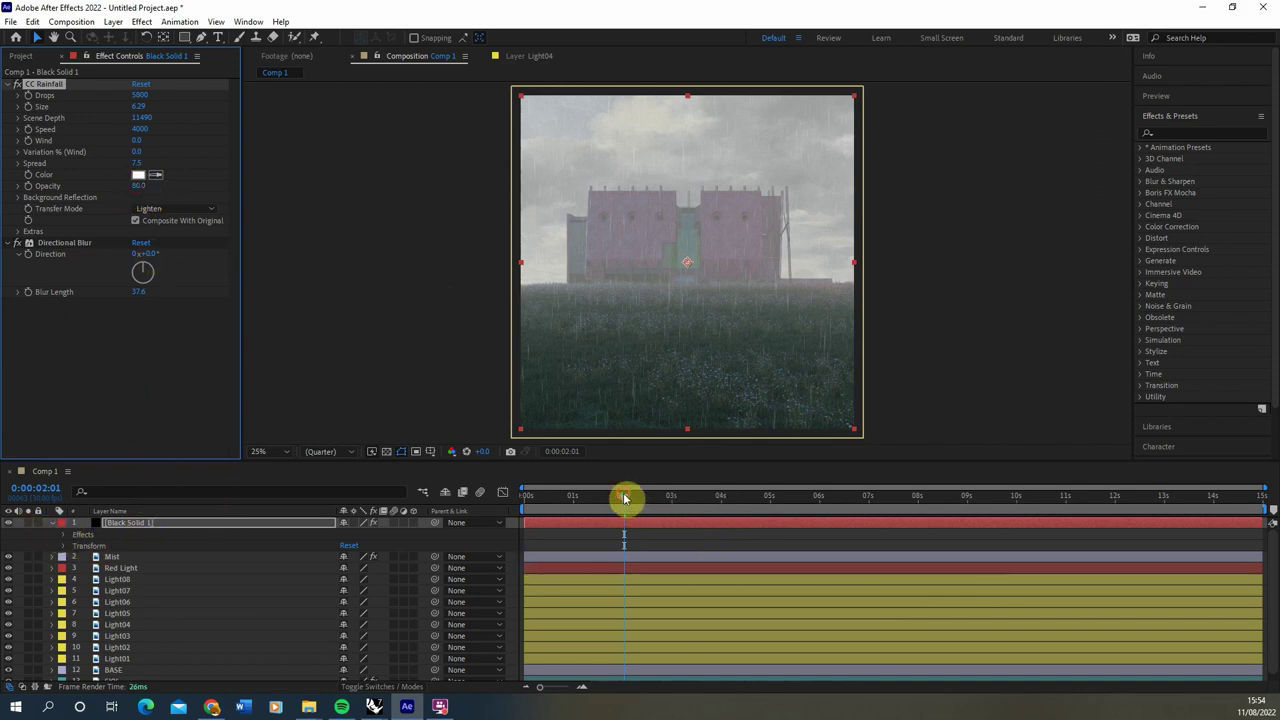
pyautogui.moveTo(626, 500); pyautogui.dragTo(863, 528)
pyautogui.moveTo(945, 533); pyautogui.dragTo(436, 524)
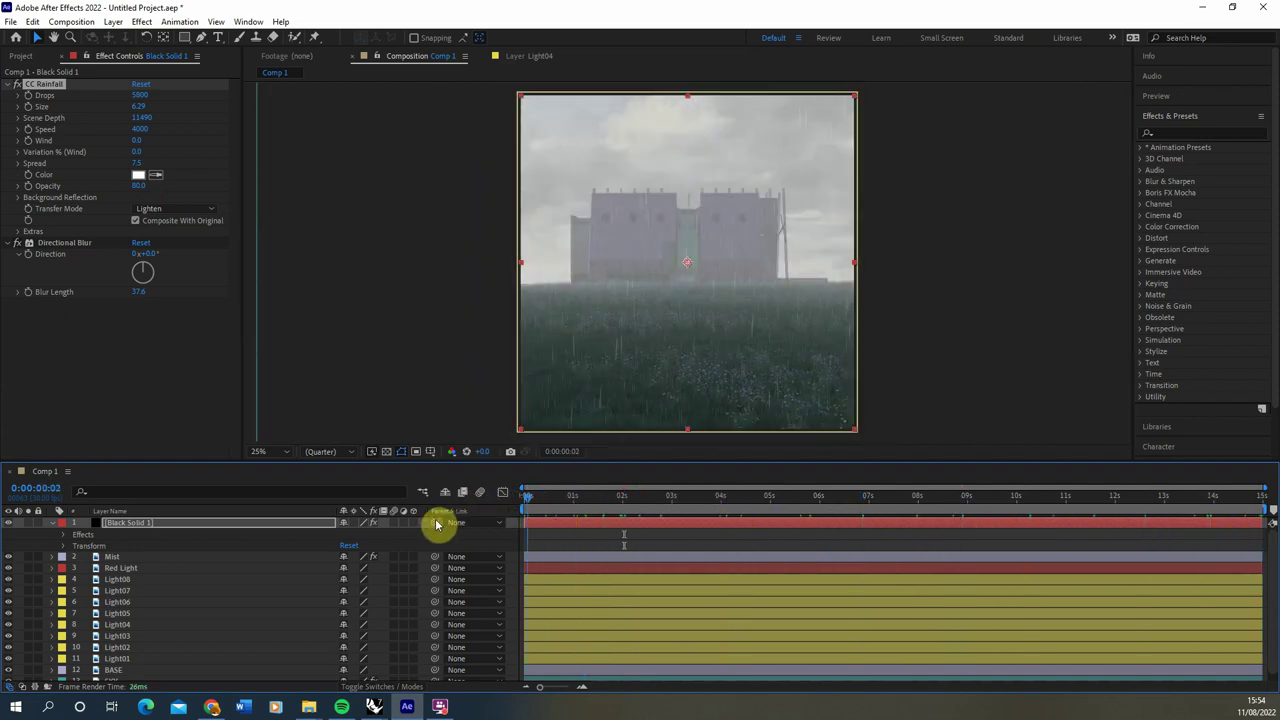
# Animate the rain solid's Scale from 100% at the first frame to 122% at the last frame and preview the zoom.
pyautogui.click(63, 545)
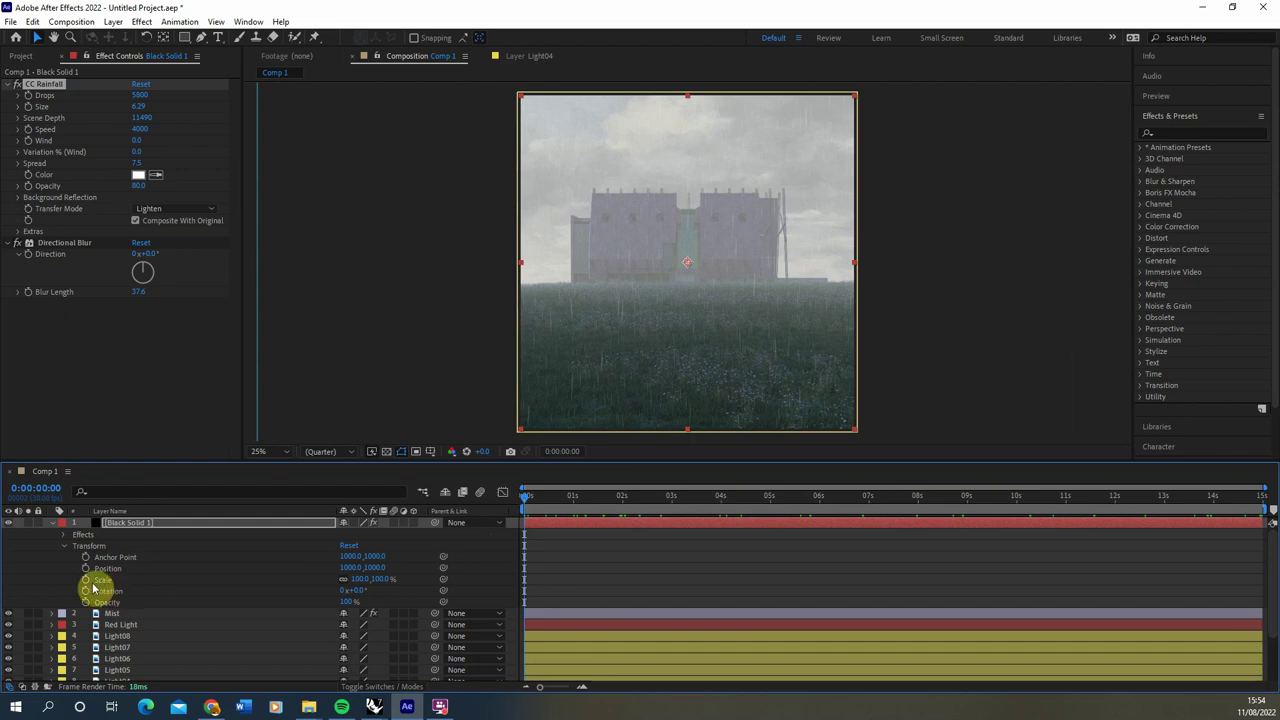
pyautogui.click(85, 579)
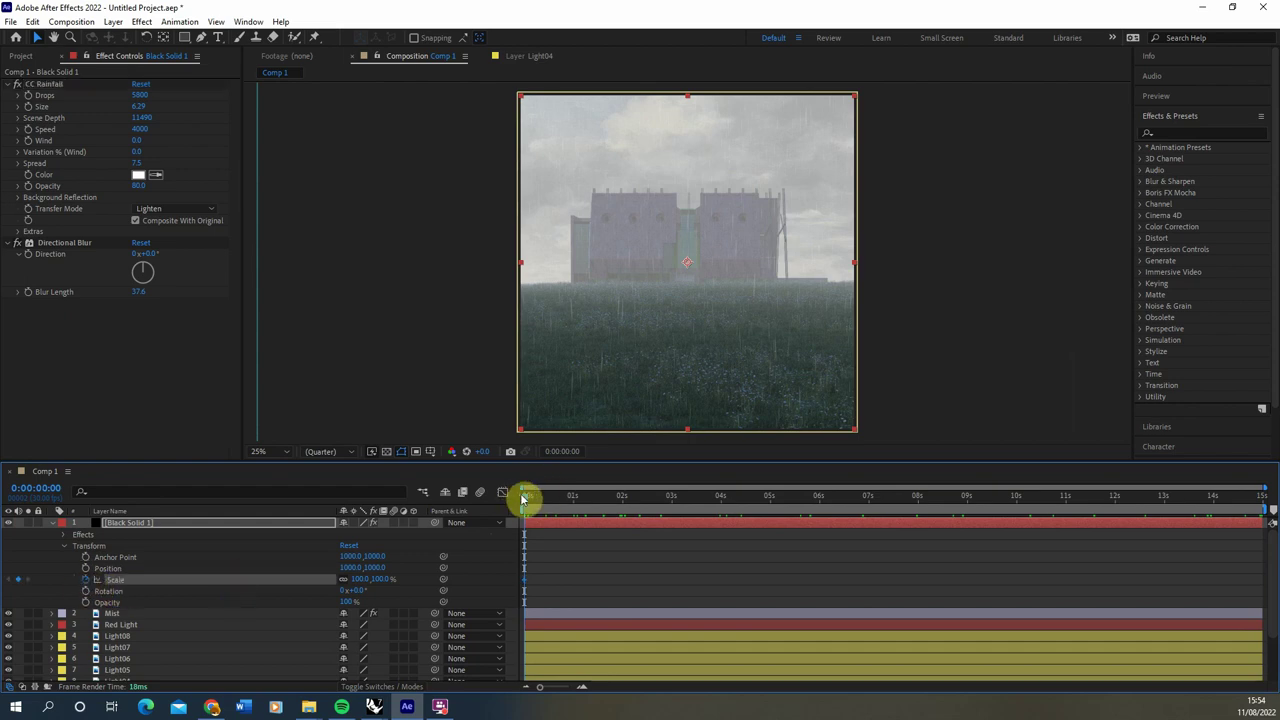
pyautogui.moveTo(523, 500); pyautogui.dragTo(1257, 543)
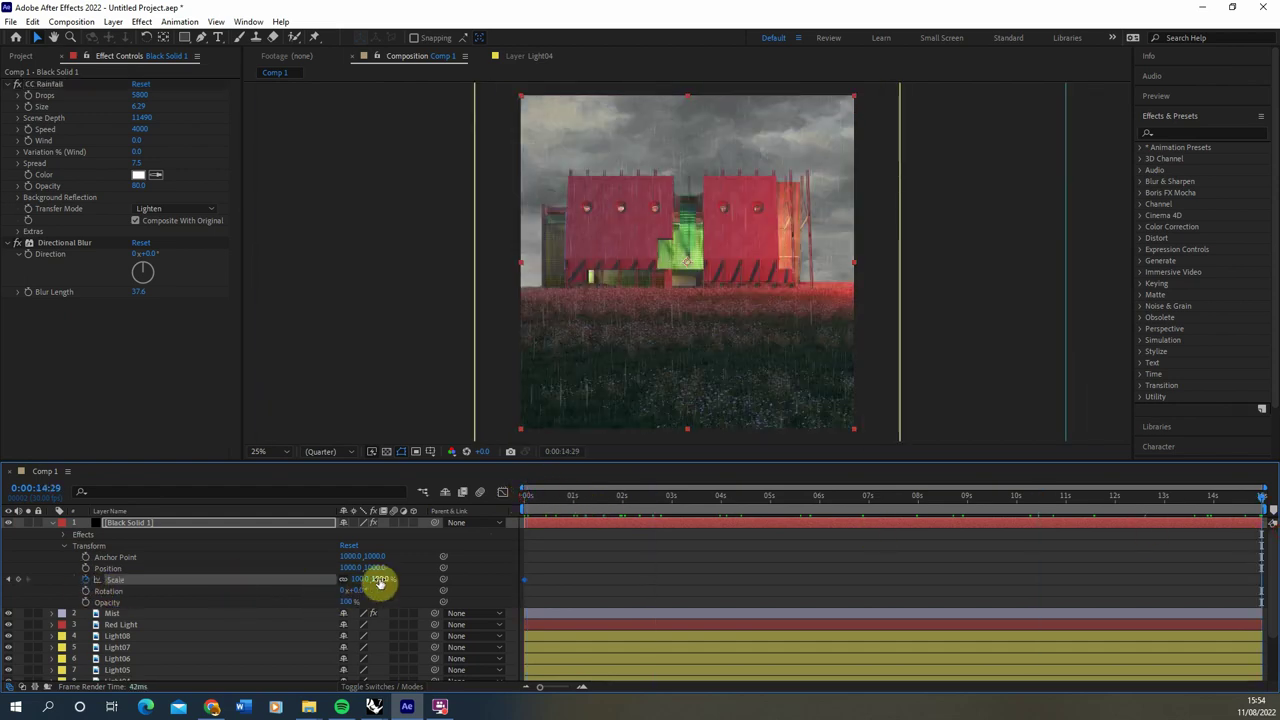
pyautogui.moveTo(380, 583); pyautogui.dragTo(397, 586)
pyautogui.press('space')
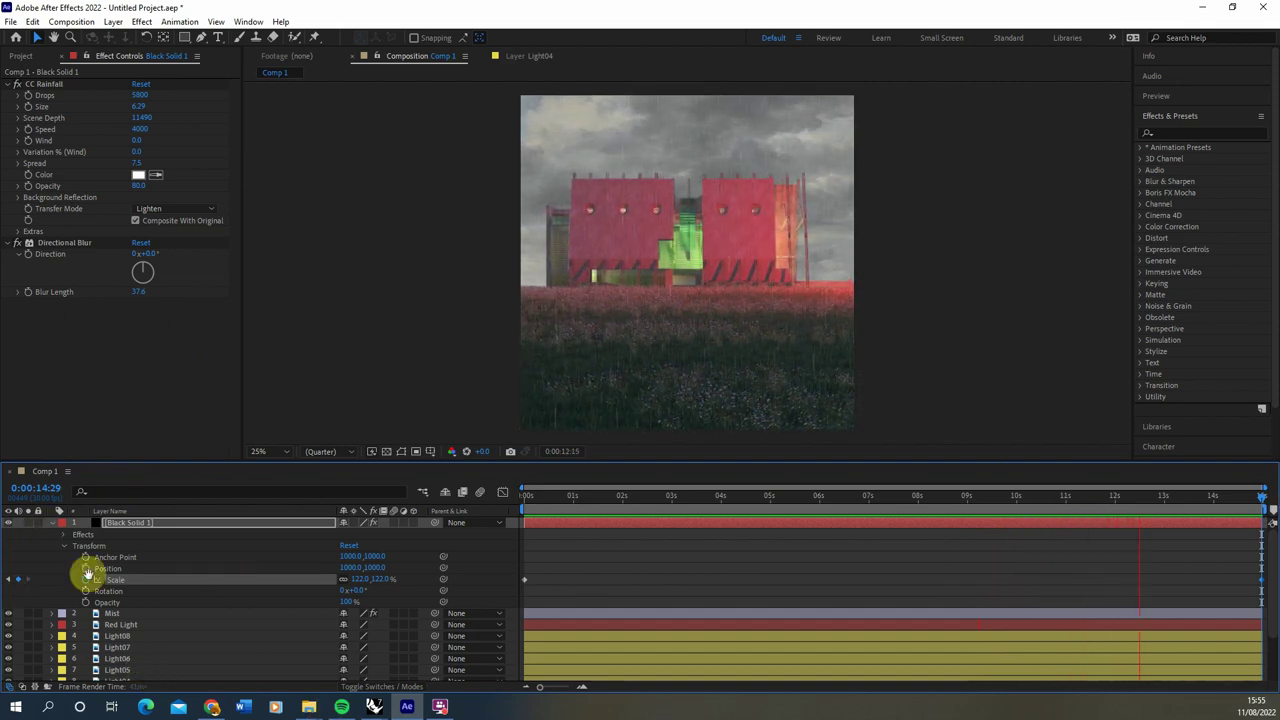
pyautogui.press('space')
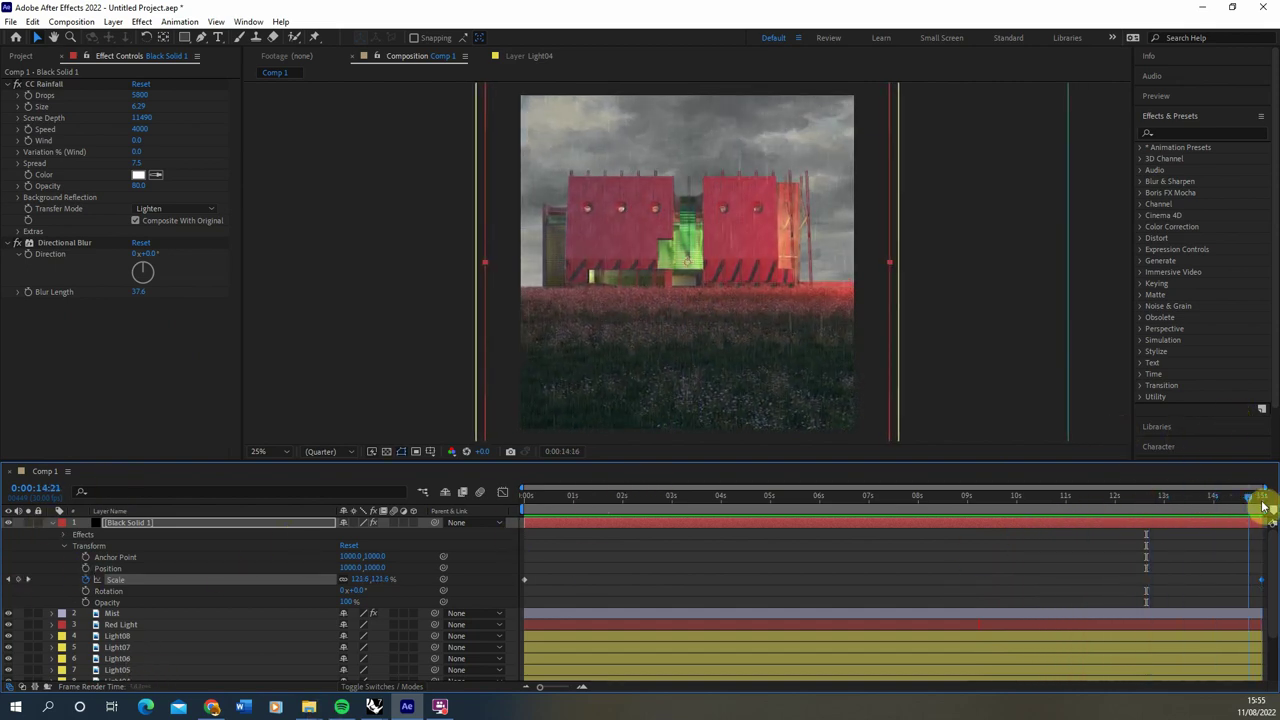
pyautogui.moveTo(1263, 507); pyautogui.dragTo(430, 534)
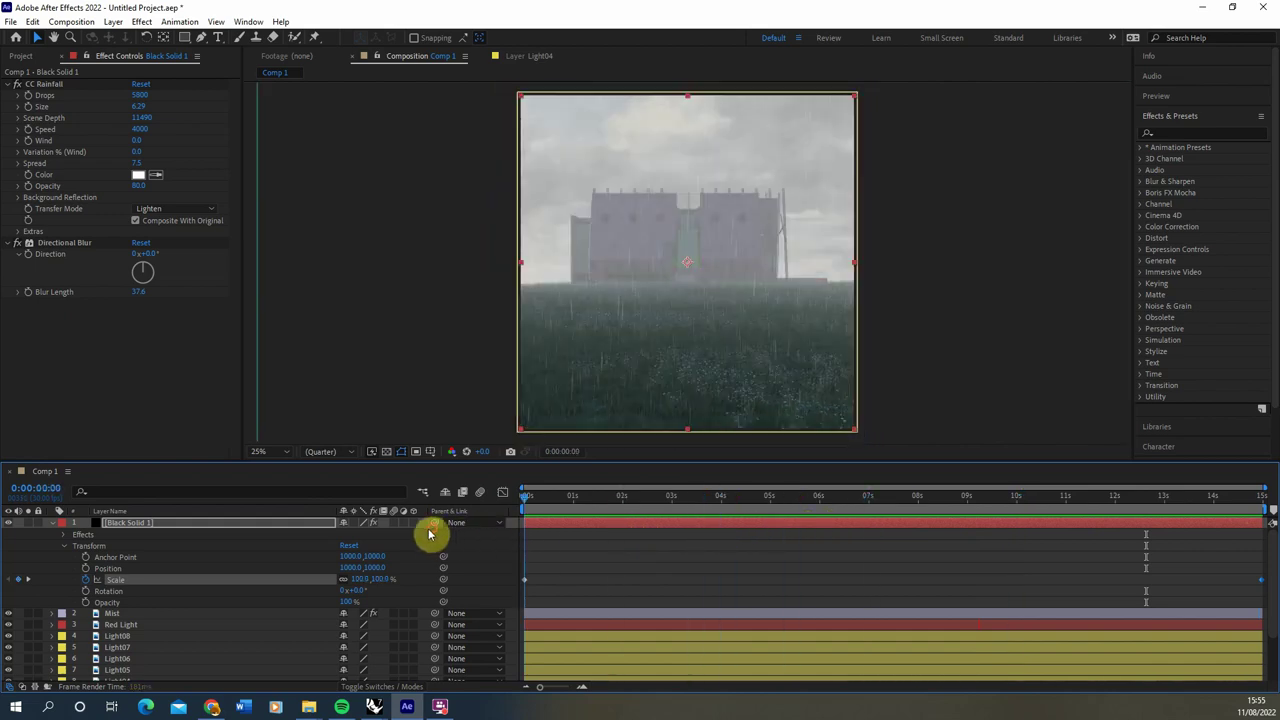
# Rename the black solid layer to Rain, give it a Blue label, and review the opening seconds of the animation.
pyautogui.click(51, 522)
pyautogui.rightClick(120, 522)
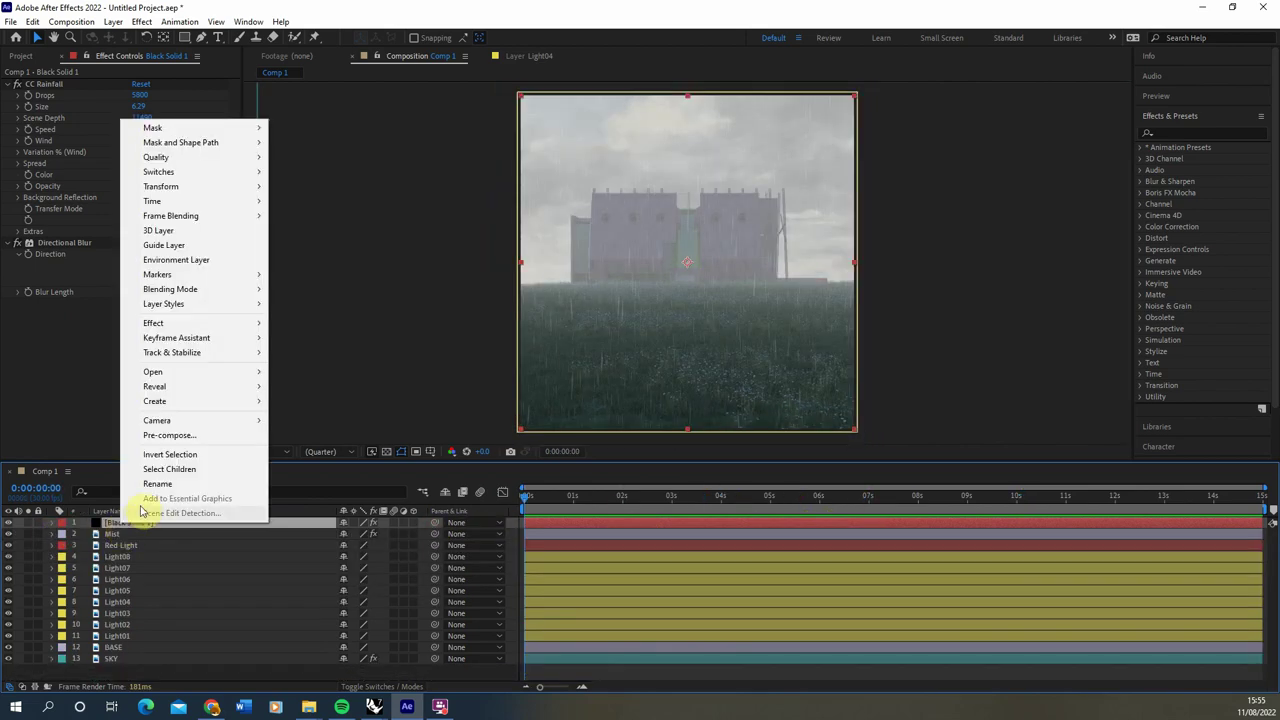
pyautogui.click(157, 484)
pyautogui.write('Ra')
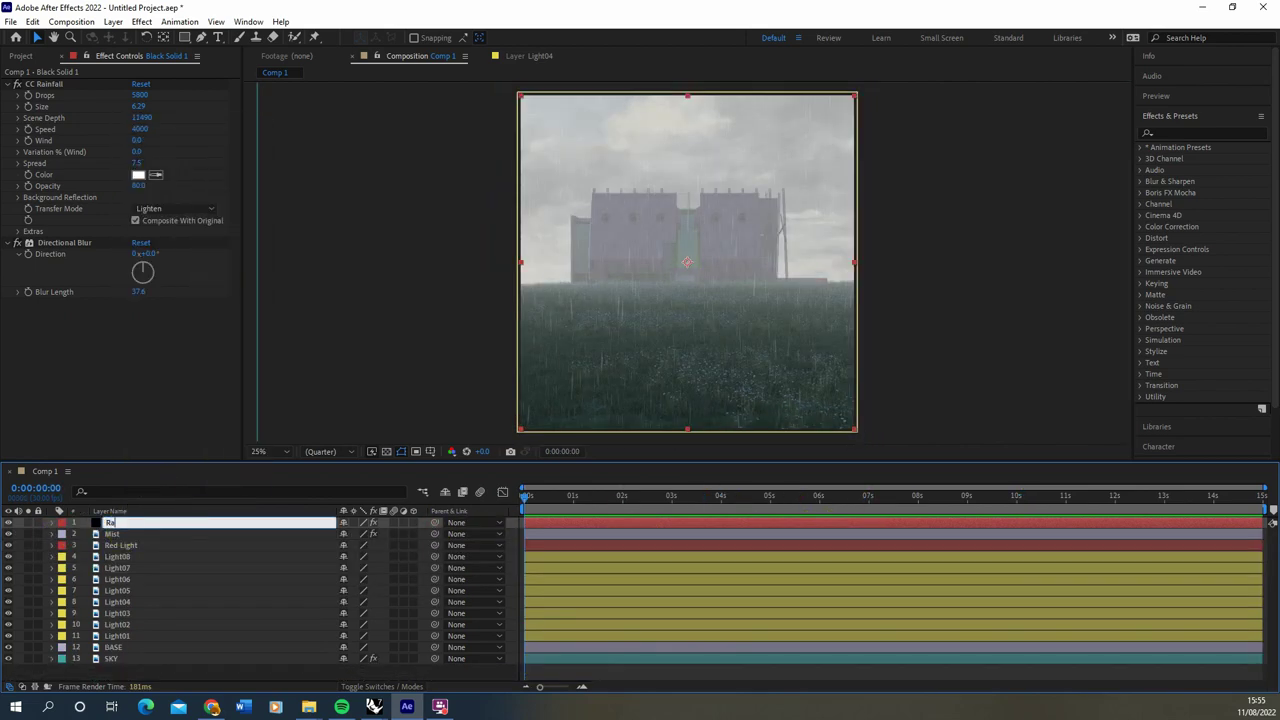
pyautogui.write('in')
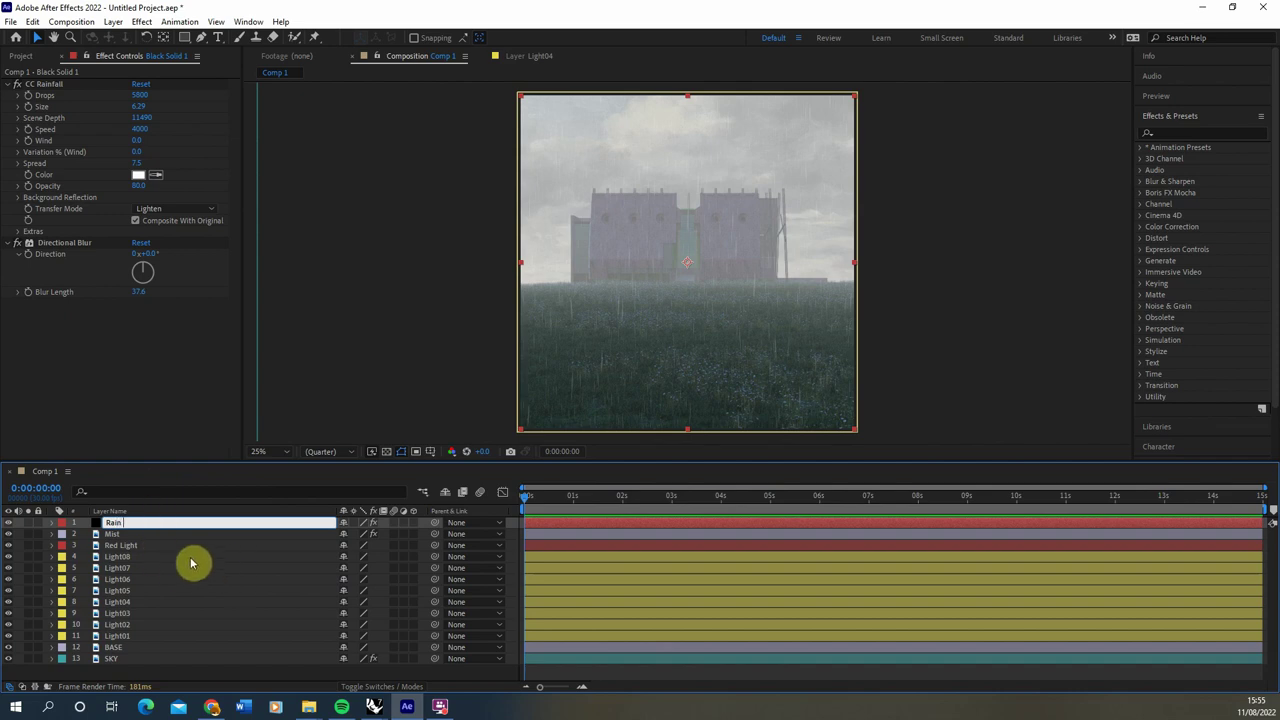
pyautogui.press('Return')
pyautogui.click(62, 524)
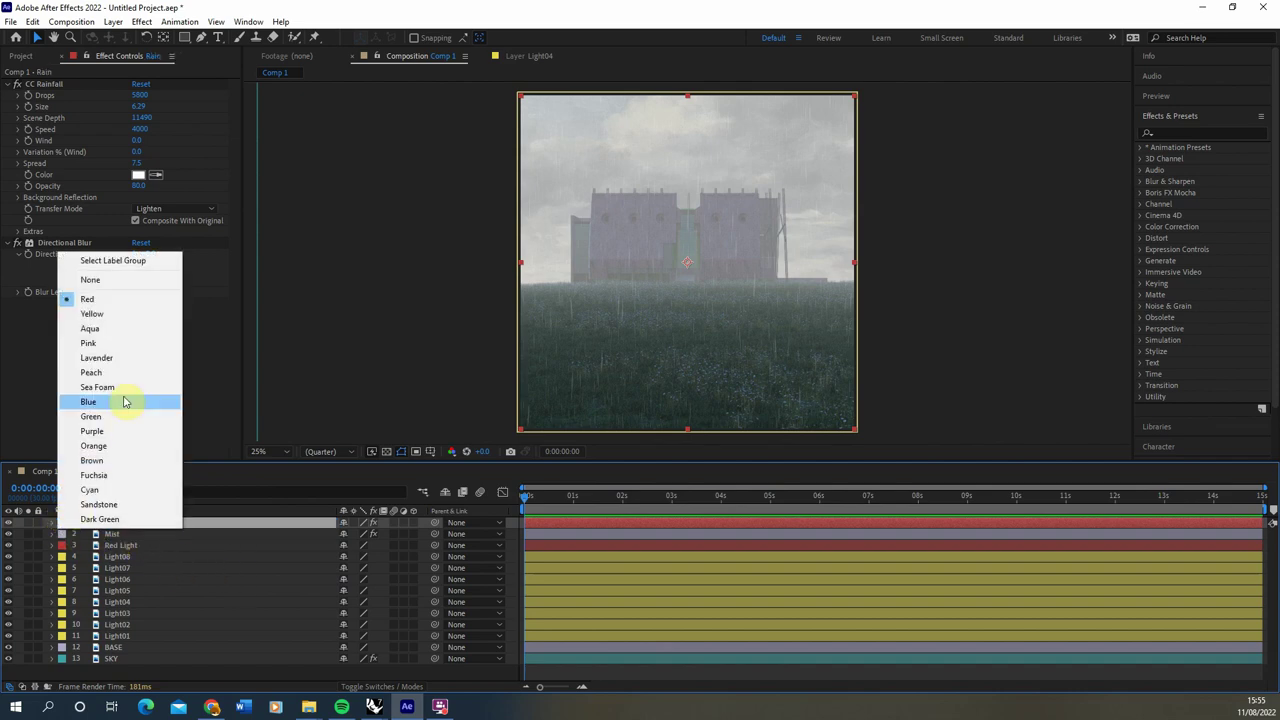
pyautogui.click(125, 402)
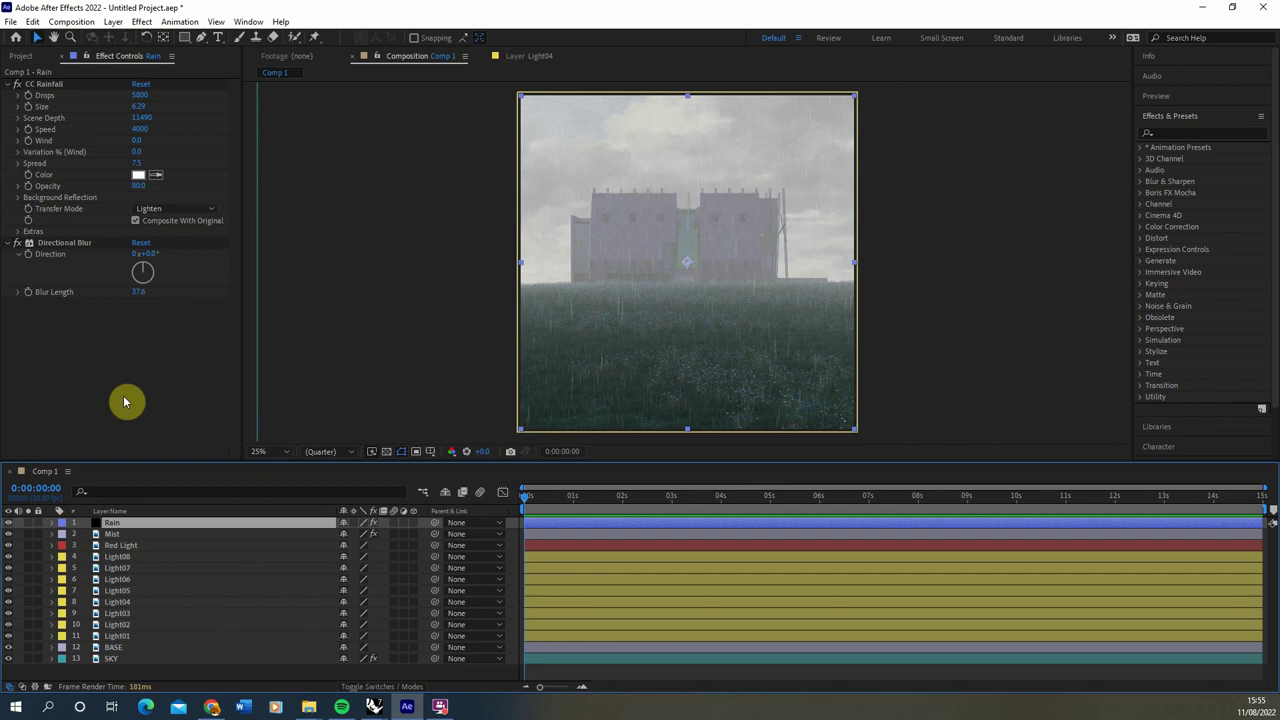
pyautogui.moveTo(524, 500); pyautogui.dragTo(703, 588)
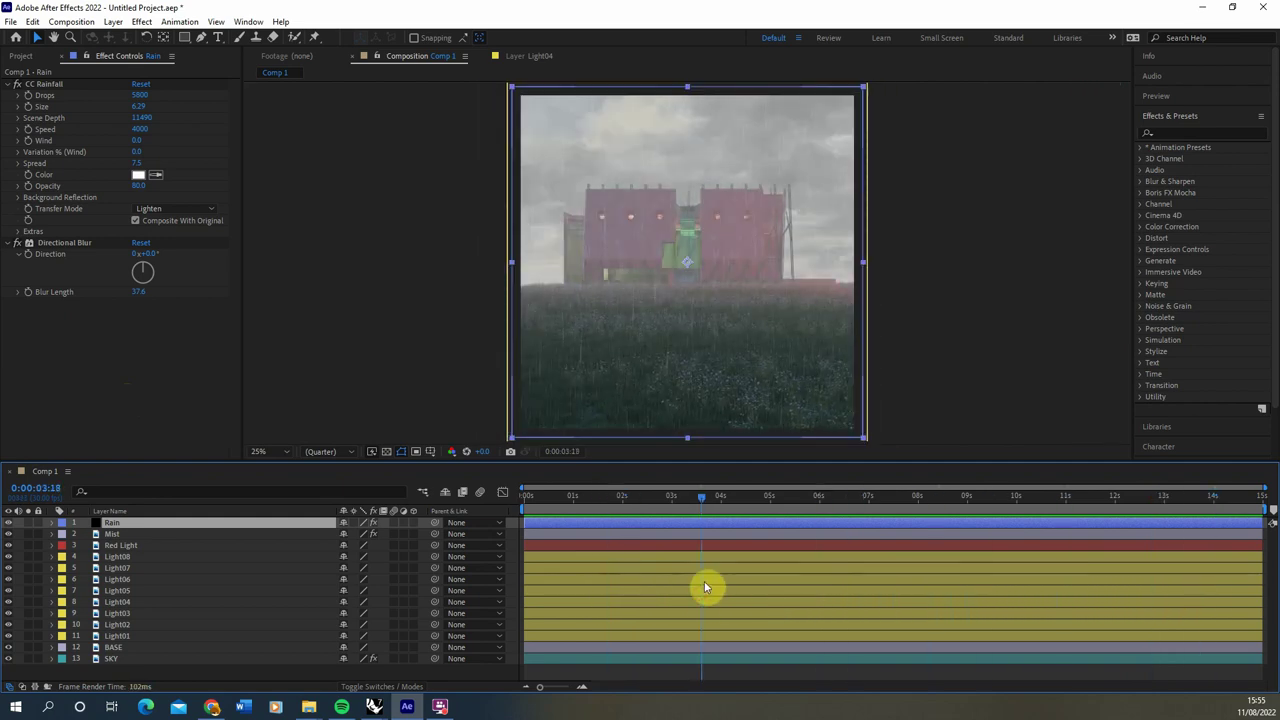